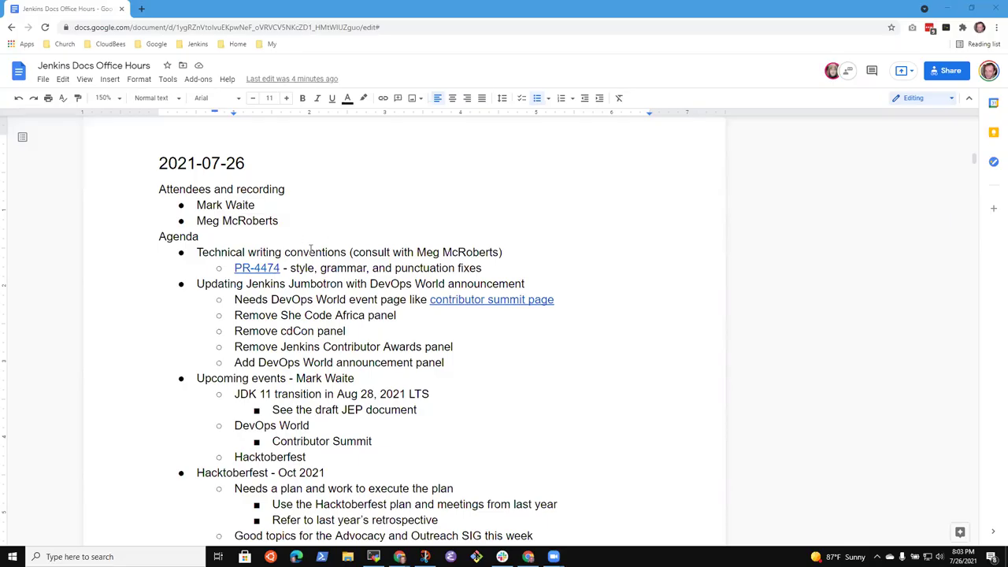
Add two new attendee bullets with each newcomer's full name to the end of the attendee list.
click(356, 254)
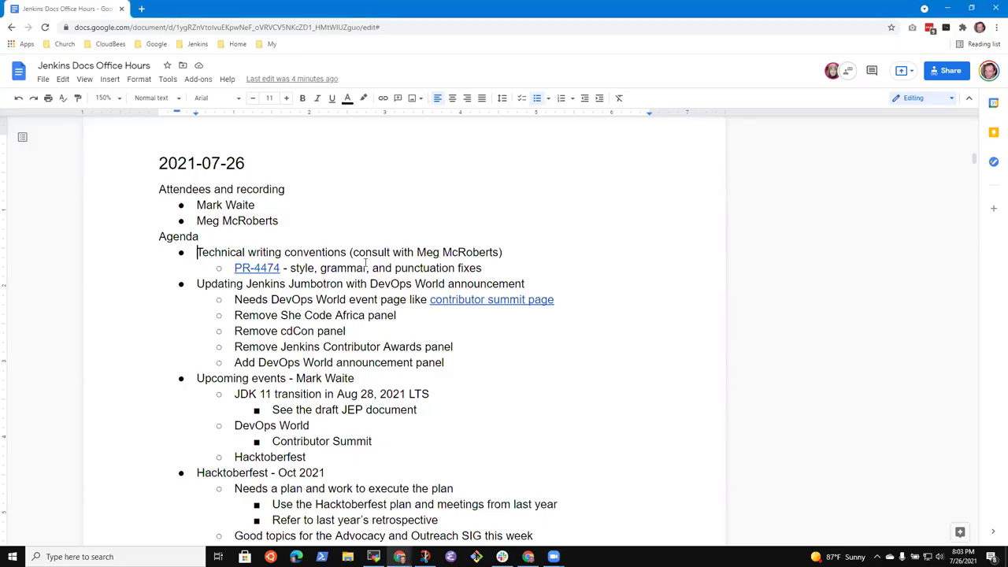
key(Up)
key(End)
key(Return)
key(shift+Home)
key(BackSpace)
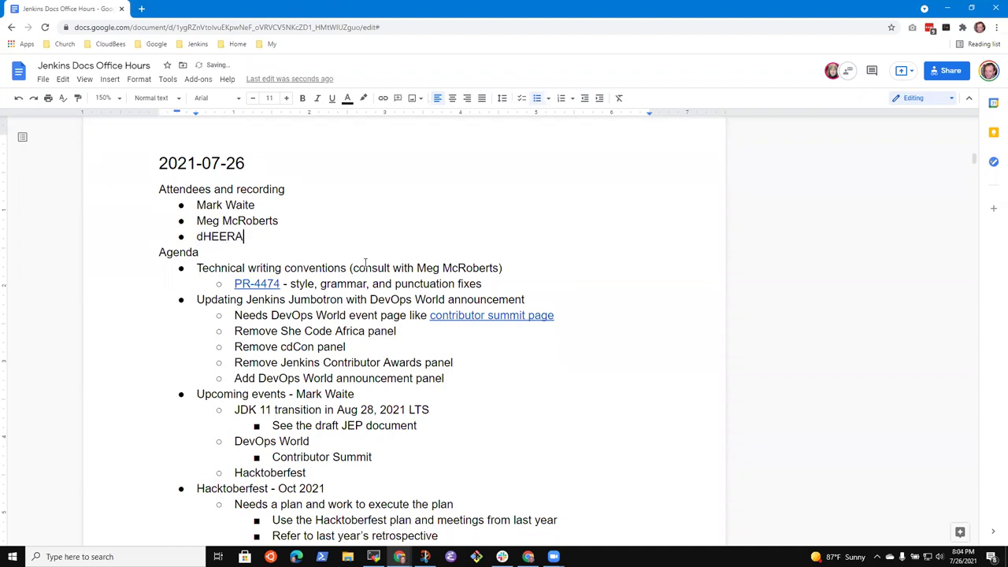
key(shift+Home)
key(BackSpace)
key(BackSpace)
key(BackSpace)
key(BackSpace)
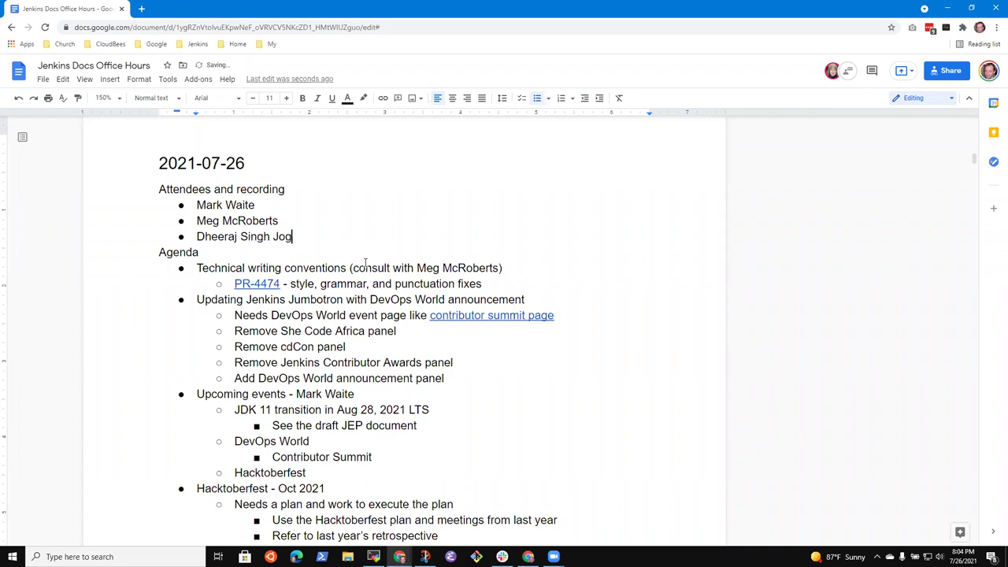
key(Return)
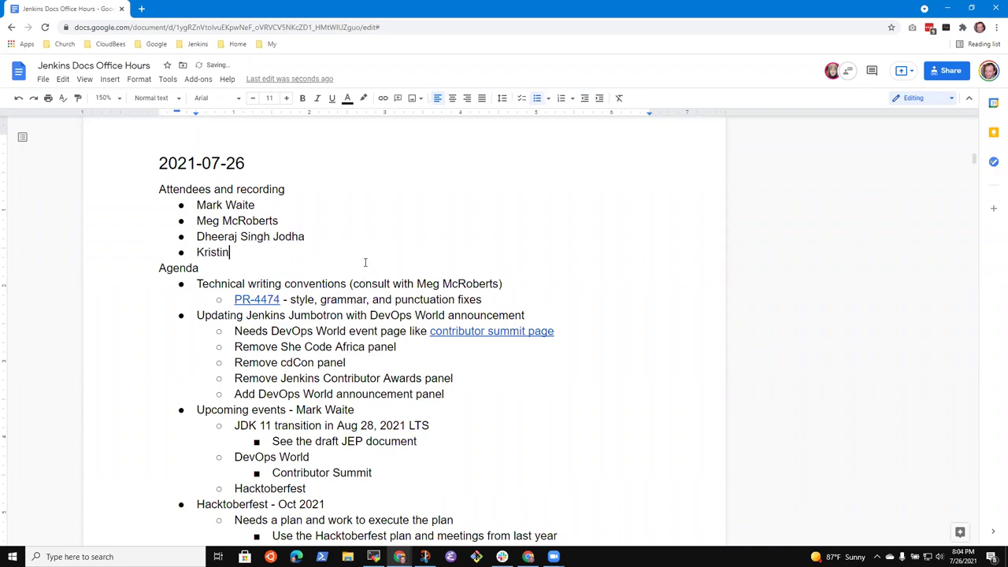
Insert a 'New arrival' bullet as the first agenda item, above technical writing conventions.
key(Down)
key(Down)
key(Home)
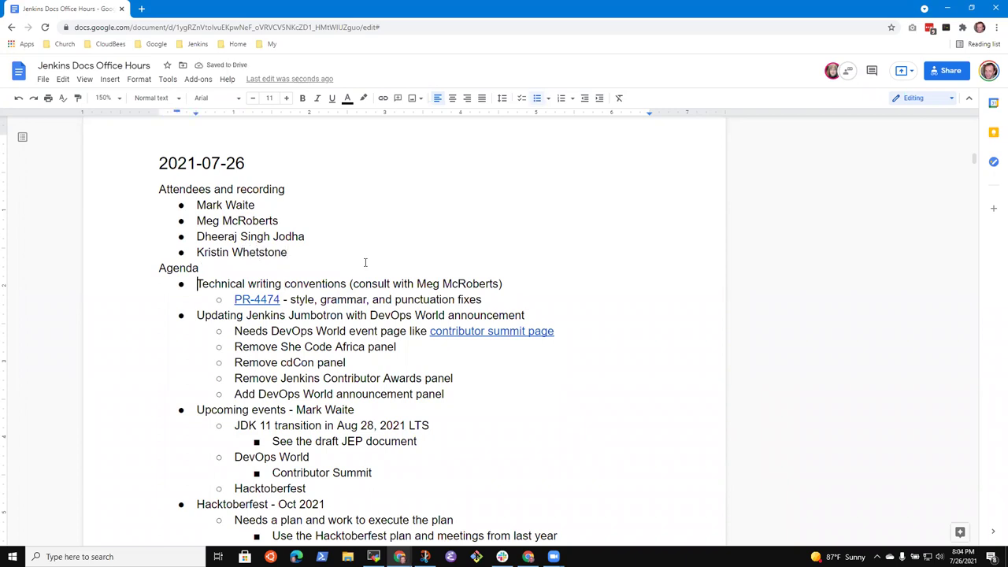
key(Return)
key(Up)
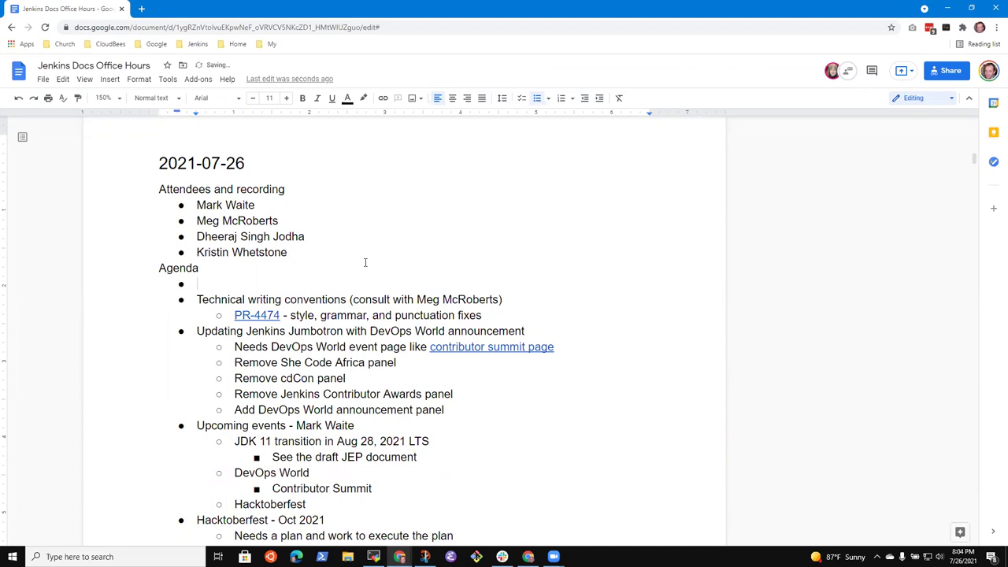
text(Annou)
key(BackSpace)
key(BackSpace)
key(BackSpace)
key(BackSpace)
key(BackSpace)
text(New)
key(BackSpace)
key(BackSpace)
key(BackSpace)
key(BackSpace)
text(New arrivi)
key(BackSpace)
key(BackSpace)
key(BackSpace)
key(BackSpace)
key(BackSpace)
key(BackSpace)
text(arrival)
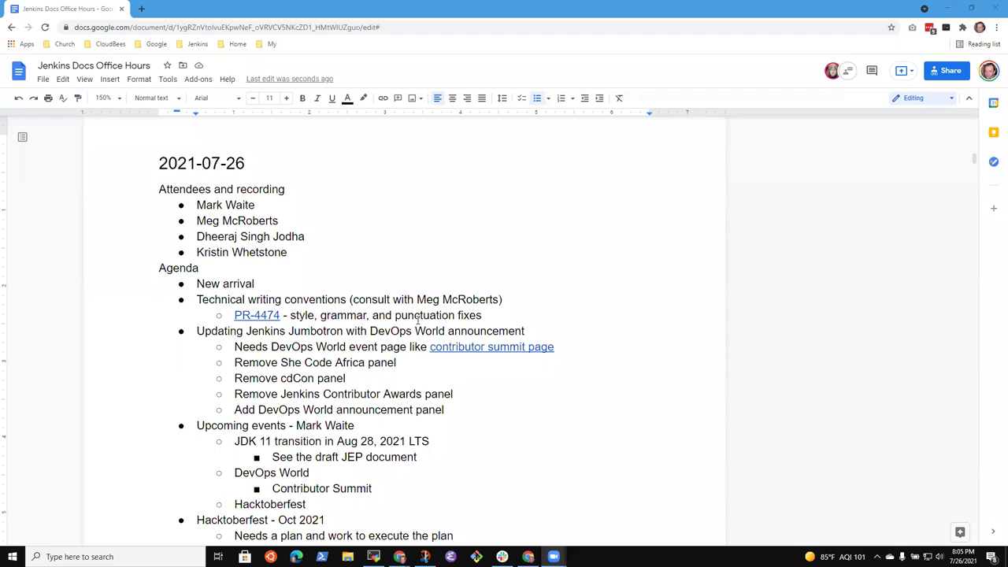
Append a dash and the newcomer's first name to the New arrival item.
click(266, 285)
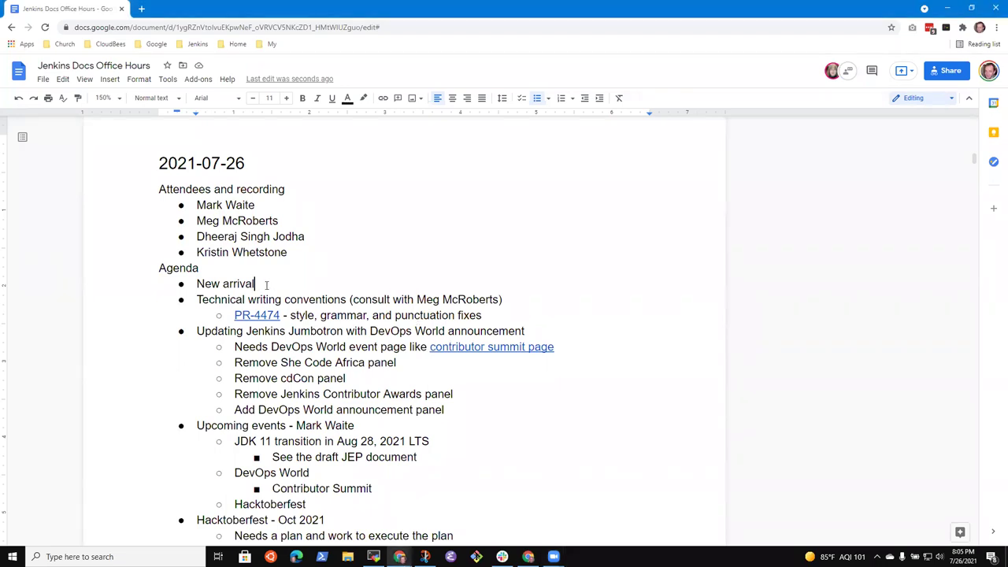
text(- Dheeraj)
key(Down)
key(shift+End)
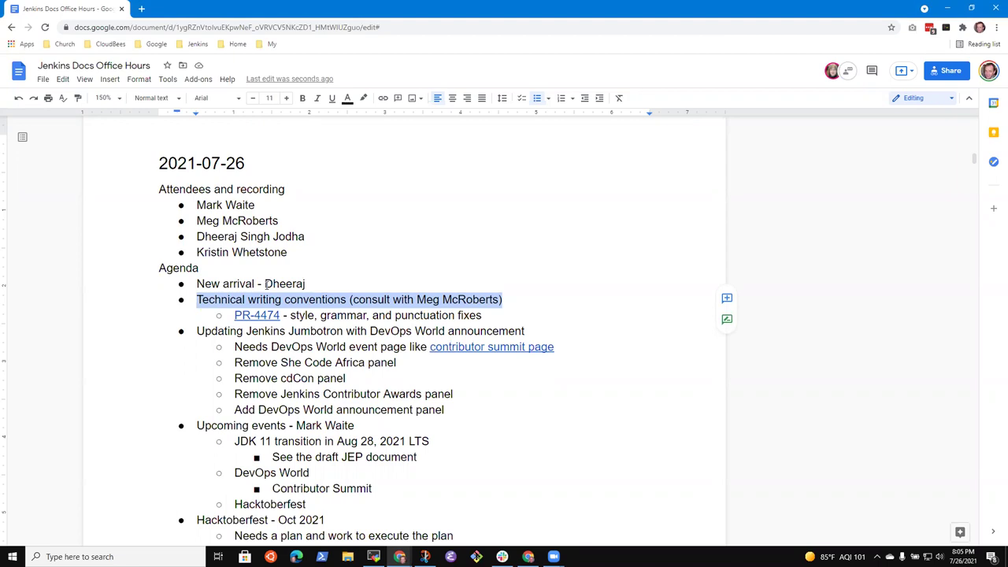
key(Right)
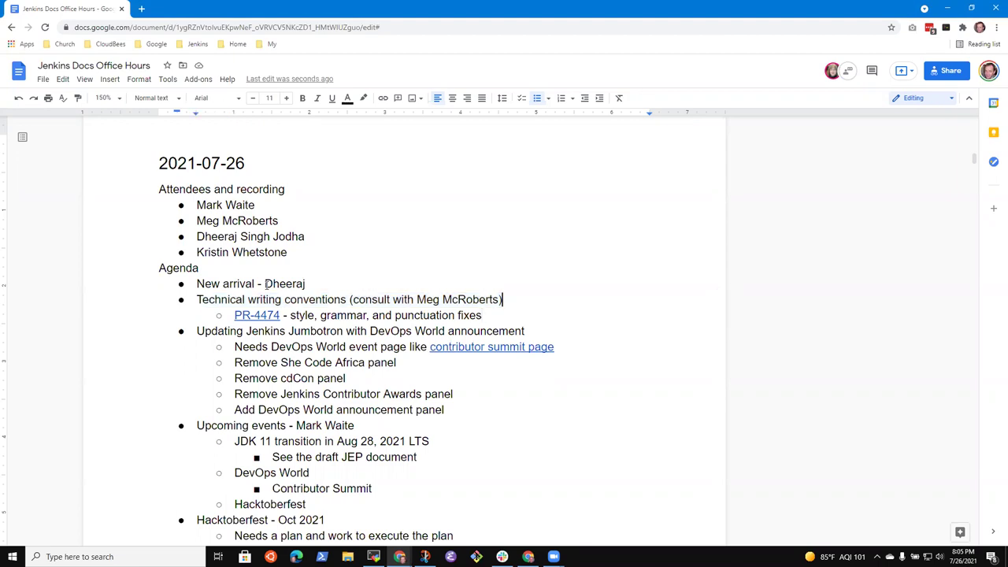
Step through the Jumbotron, Upcoming events and Hacktoberfest - Oct 2021 agenda lines to review them.
key(Home)
key(Down)
key(Down)
key(shift+End)
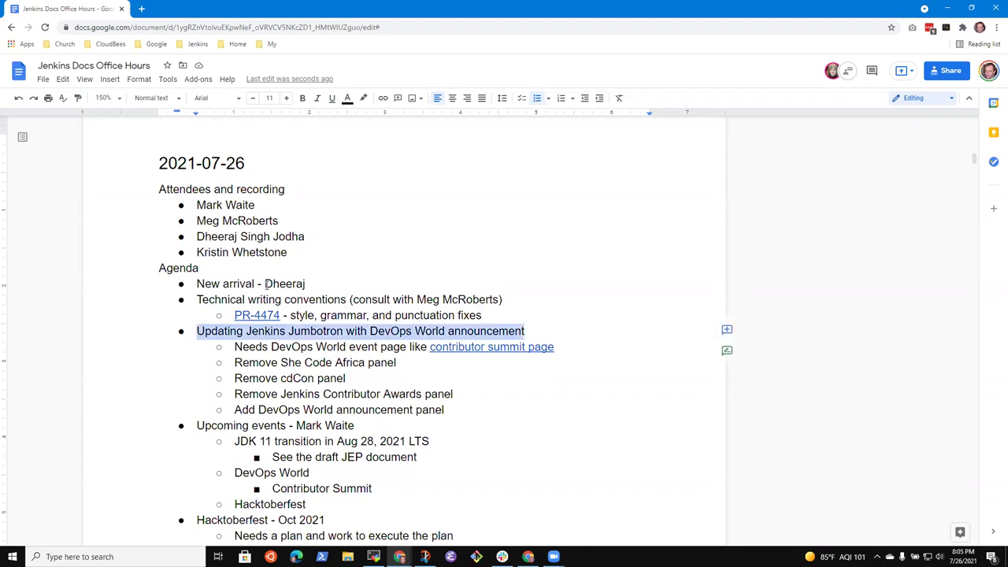
key(Down)
key(Down)
key(Down)
key(Down)
key(Down)
key(Down)
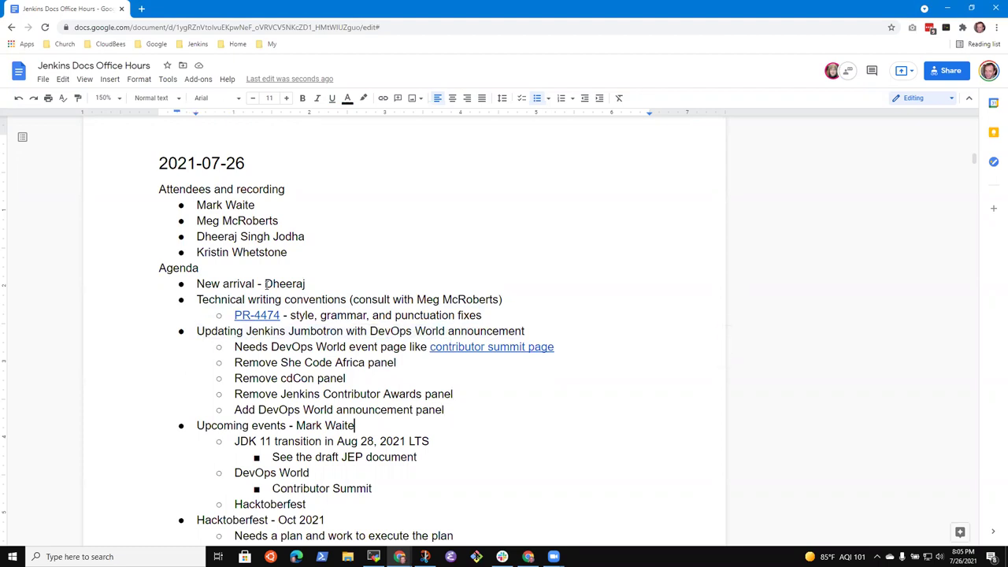
key(Home)
key(shift+End)
key(Down)
key(Down)
key(Down)
key(Down)
key(Up)
key(shift+Home)
key(Down)
key(Down)
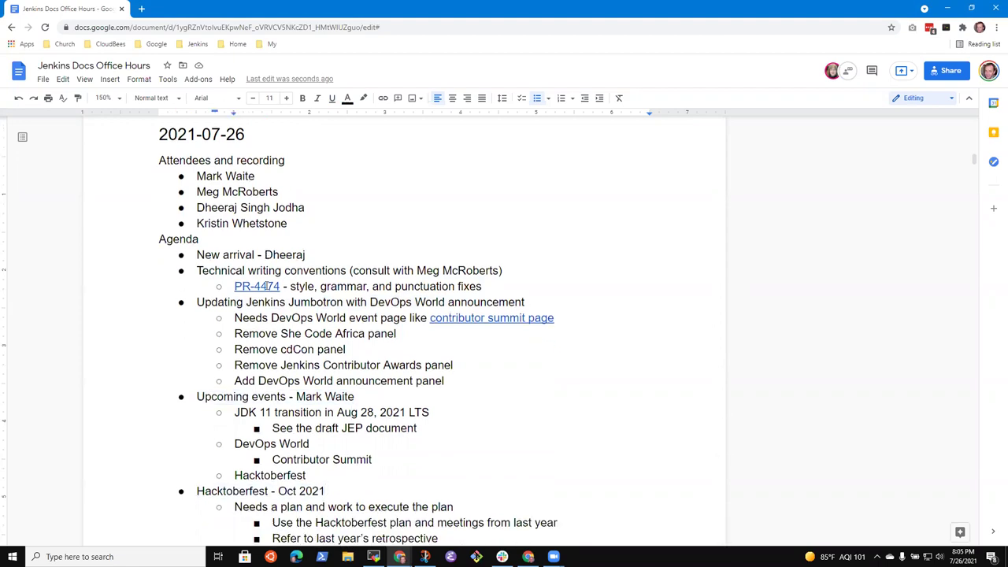
key(Down)
key(Down)
key(Down)
key(Down)
key(Down)
key(Down)
key(Down)
key(Down)
key(Down)
key(Down)
key(Down)
key(Down)
key(Down)
key(Down)
key(Down)
key(Down)
key(Down)
key(Down)
key(Down)
key(Down)
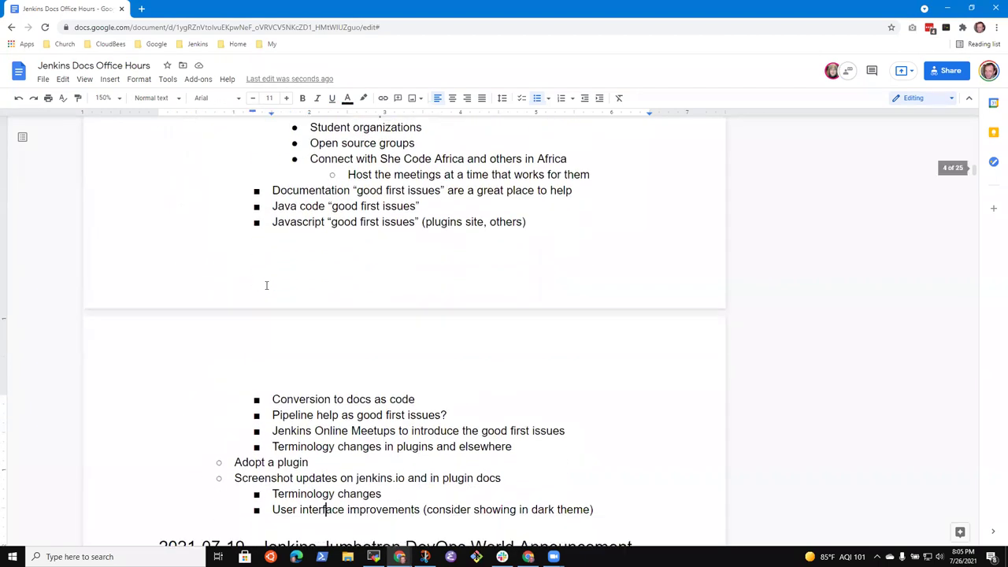
key(Up)
key(Up)
key(Up)
key(Up)
key(Up)
key(Up)
key(Up)
key(Up)
key(Up)
key(Up)
key(Up)
key(Up)
key(Up)
key(Up)
key(Up)
key(Up)
key(Up)
key(Up)
key(Up)
key(Up)
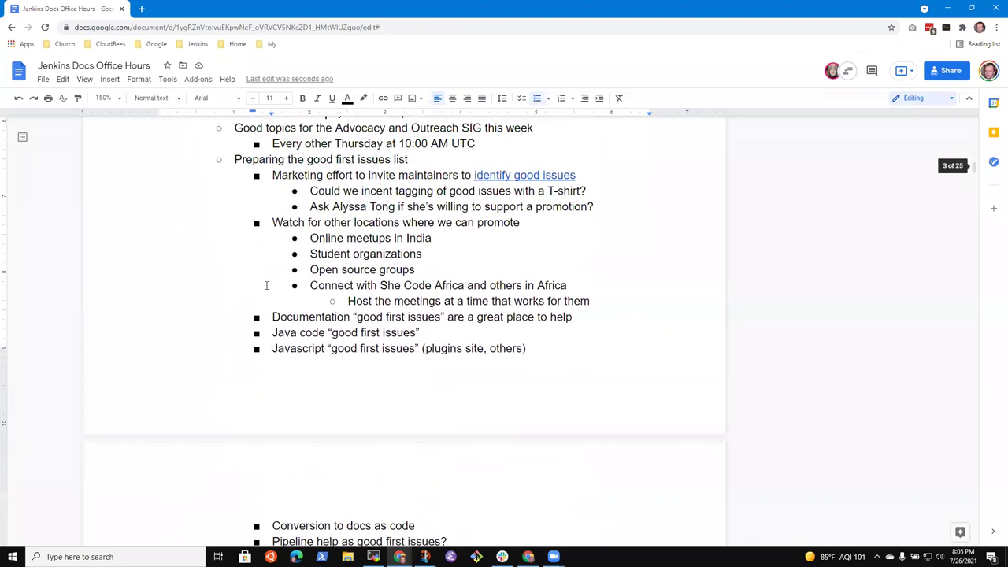
key(Up)
key(Up)
key(Up)
key(Up)
key(Up)
key(Up)
key(Up)
key(Up)
key(Up)
key(Up)
key(Up)
key(Down)
key(Down)
key(Down)
key(Down)
key(Down)
key(Down)
key(Down)
key(Down)
key(Down)
key(Up)
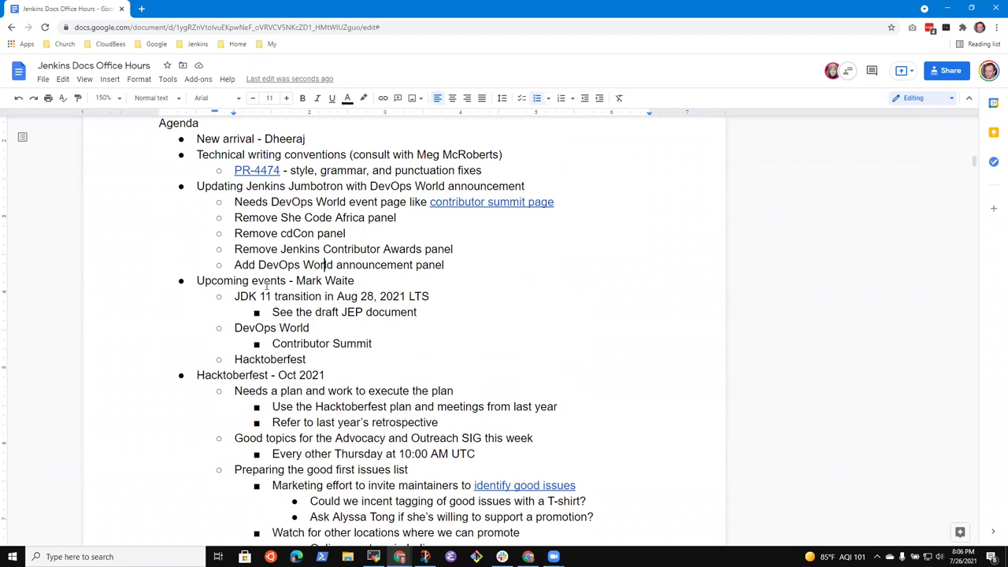
Insert a 'Weekly changelog automation' item naming two owners just above Hacktoberfest - Oct 2021.
key(Down)
key(Down)
key(Down)
key(Down)
key(Down)
key(Down)
key(Down)
key(Home)
key(Return)
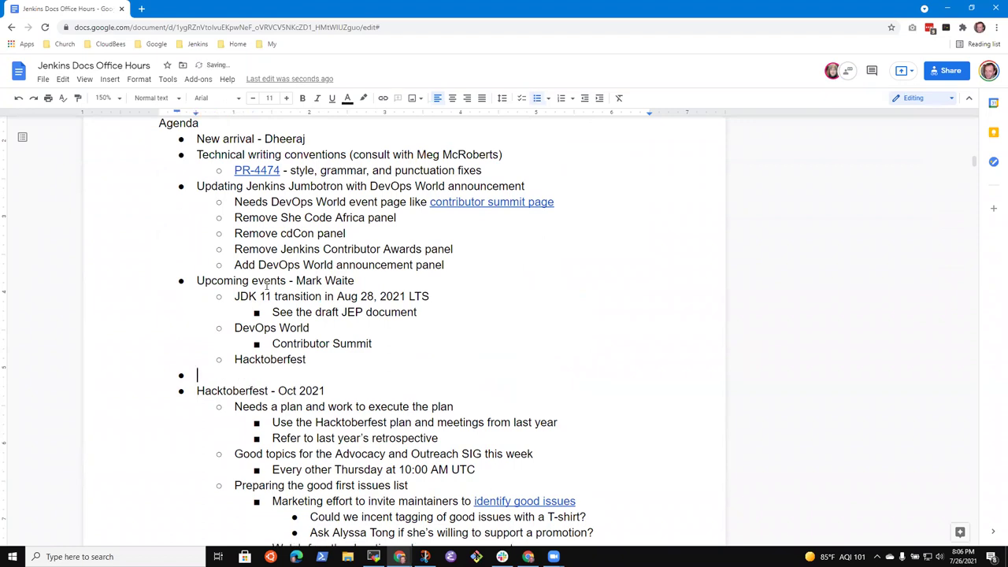
text(Weekly changelog autom)
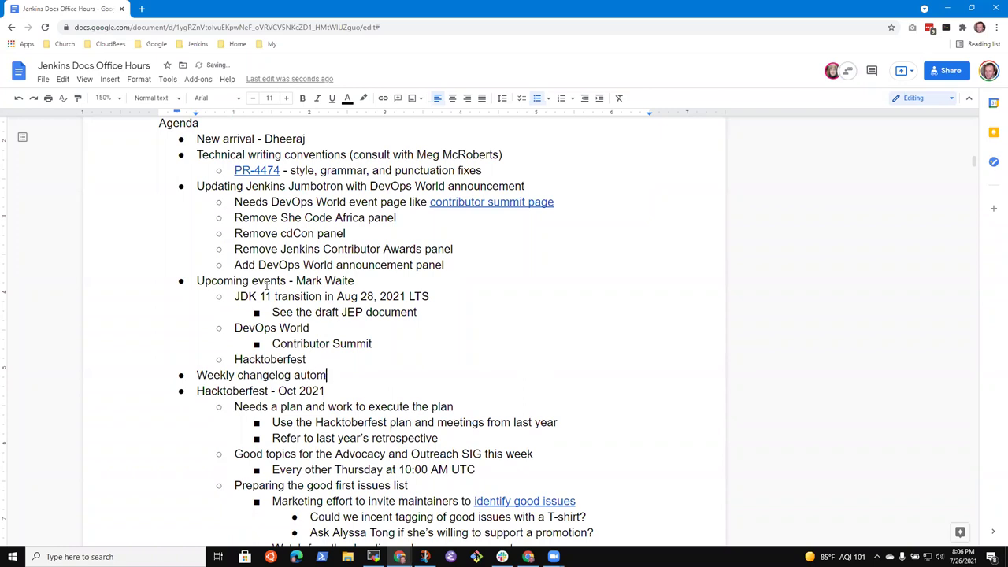
key(ctrl+BackSpace)
text(automation -)
key(BackSpace)
key(BackSpace)
key(Return)
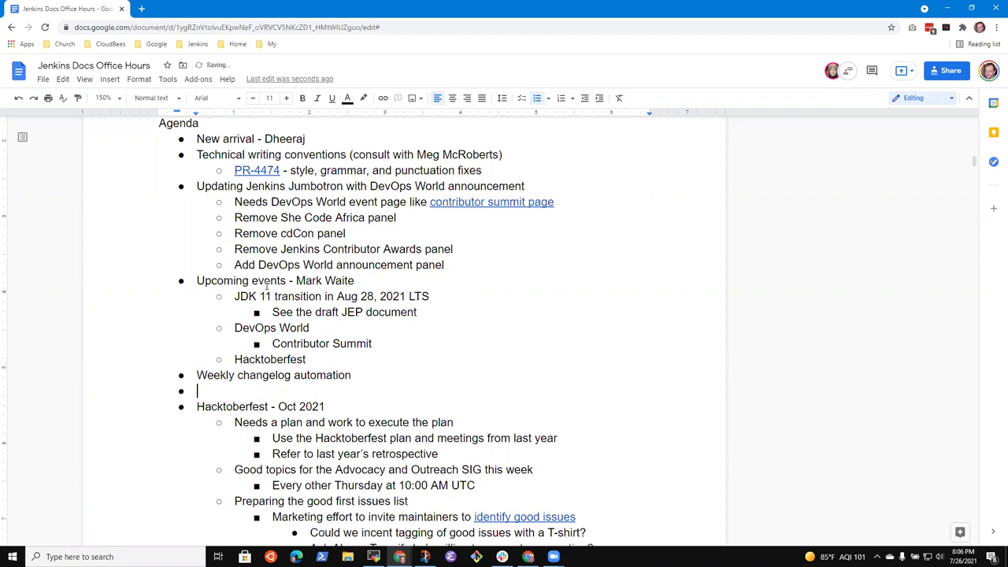
key(BackSpace)
key(BackSpace)
key(BackSpace)
text(- )
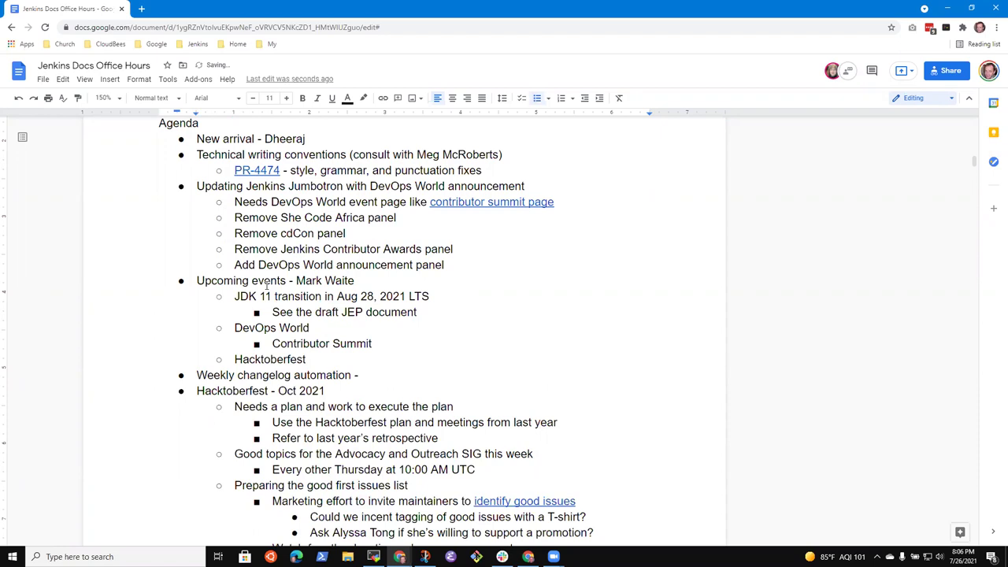
text(Dheeraj & Mark)
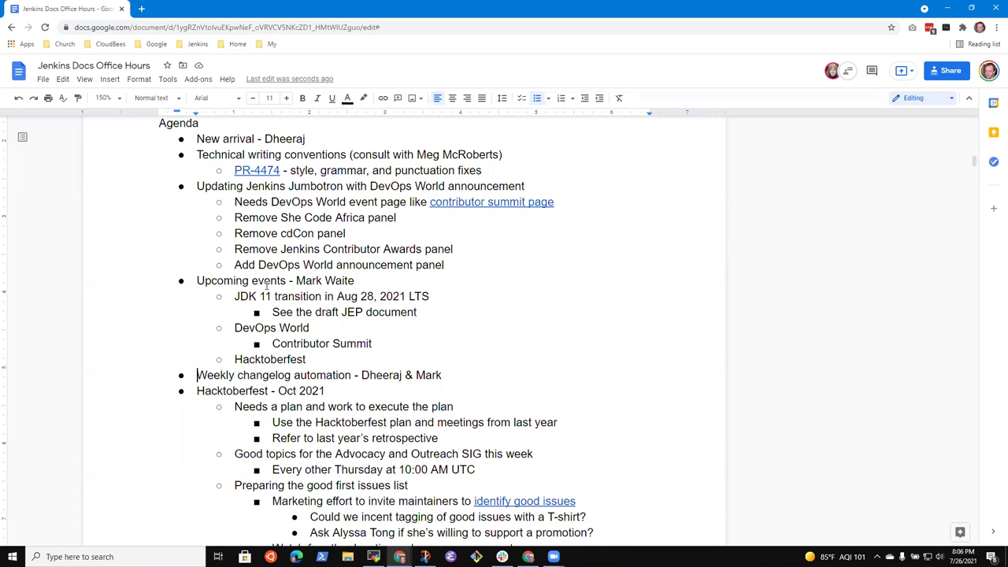
key(shift+End)
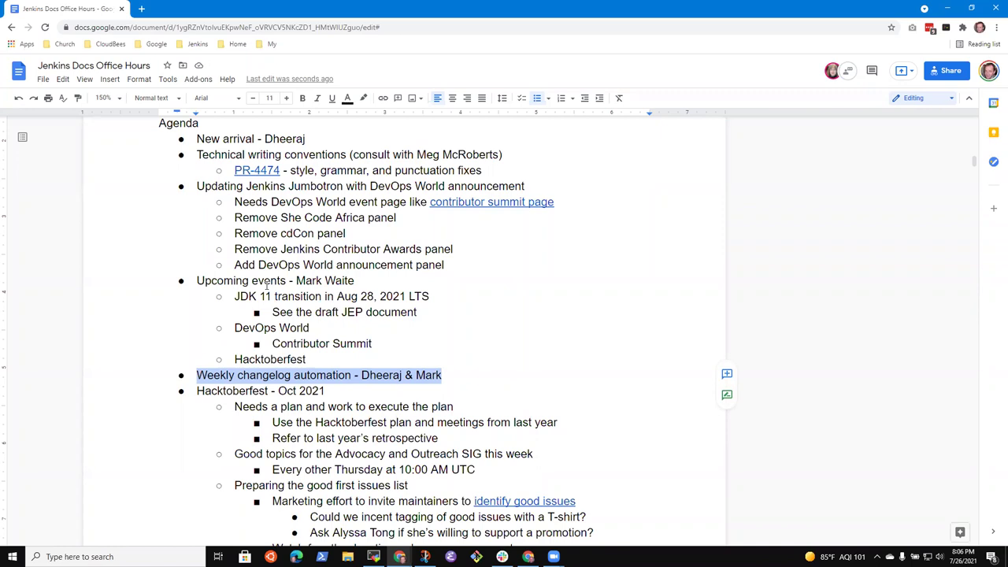
key(Left)
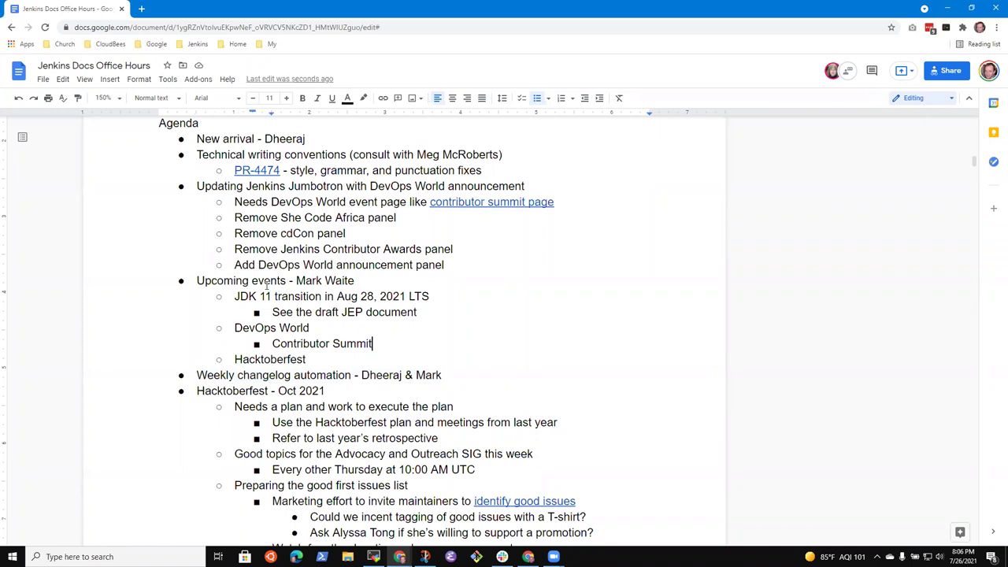
Add a nested 'First time contributor promotions' bullet under DevOps World.
key(Up)
key(Return)
key(Tab)
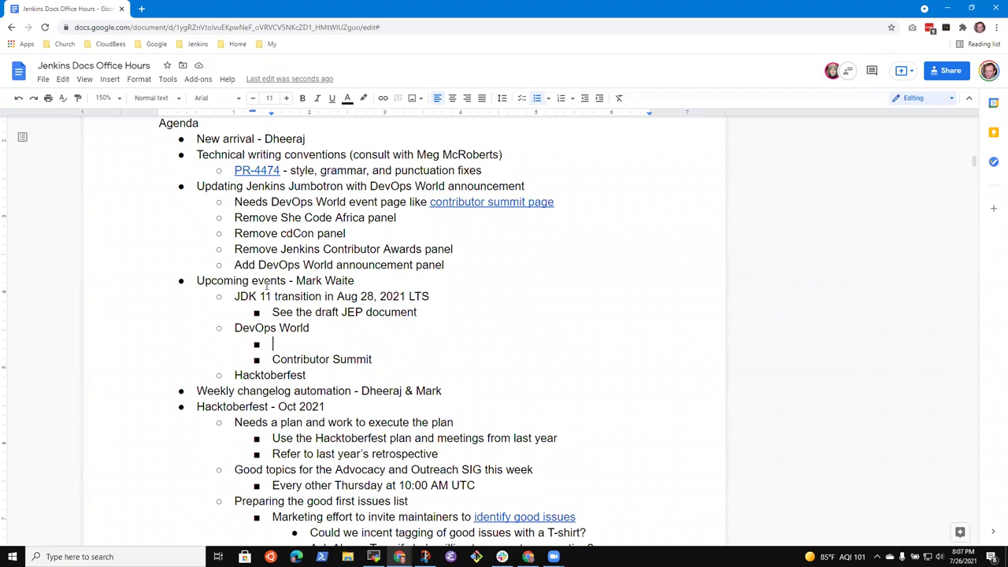
text(First time contributor)
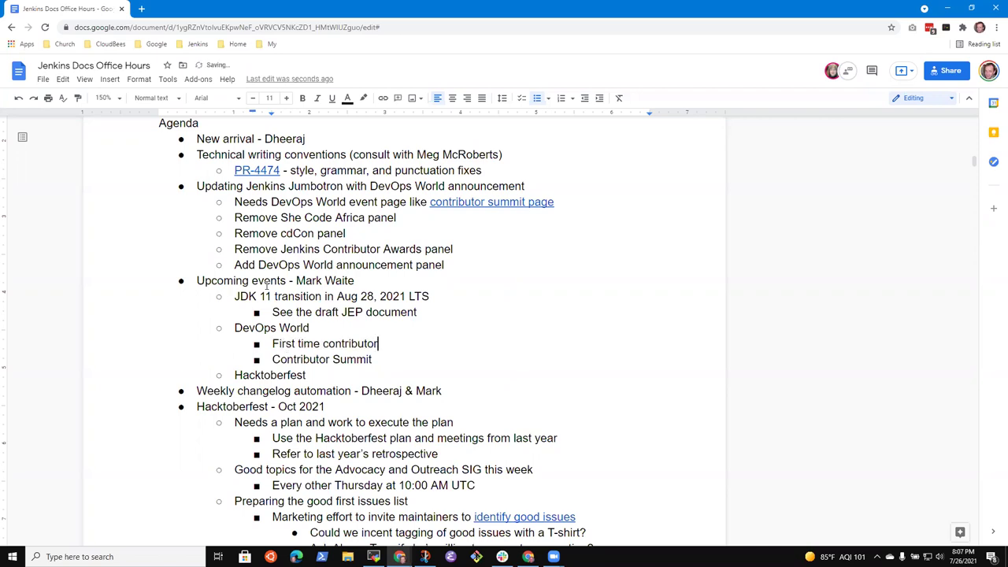
text( promo)
text(ions)
Under Contributor Summit, nest 'Good place for first time involvement' with a deeper 'User presentations' bullet.
key(Down)
key(Return)
key(Tab)
text(Good place for )
text(first time inc)
text(lu)
key(BackSpace)
key(BackSpace)
key(BackSpace)
text(volvement)
key(Return)
key(Tab)
text(User )
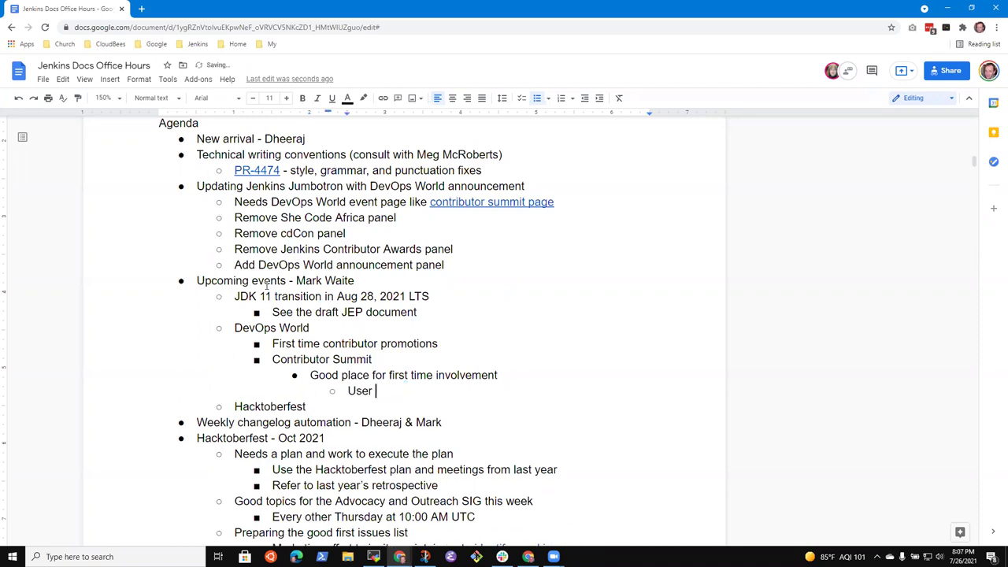
text(presentations)
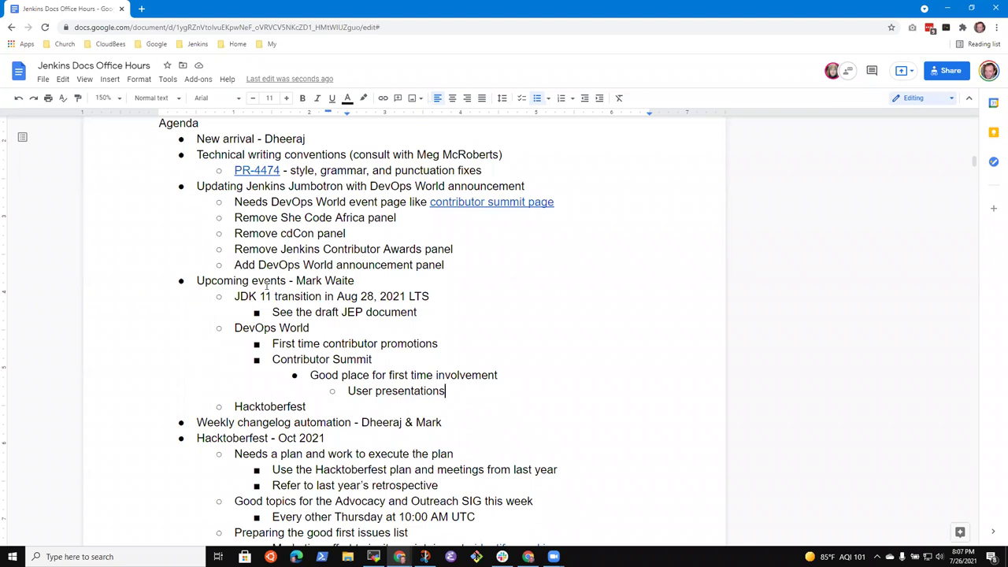
key(ctrl+shift+Left)
key(ctrl+shift+Left)
key(Right)
key(ctrl+shift+Right)
key(ctrl+shift+Right)
key(Right)
key(Return)
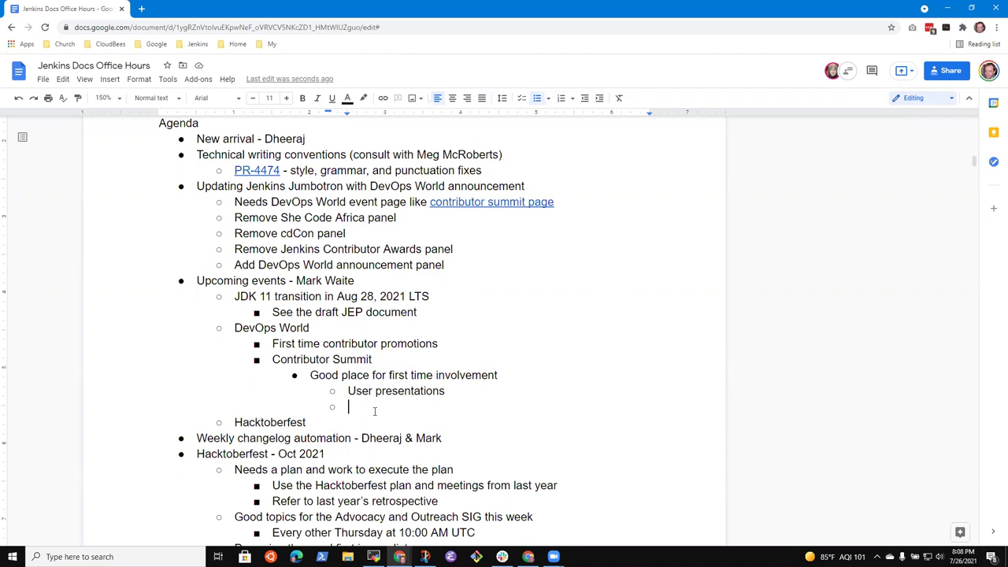
key(shift+Tab)
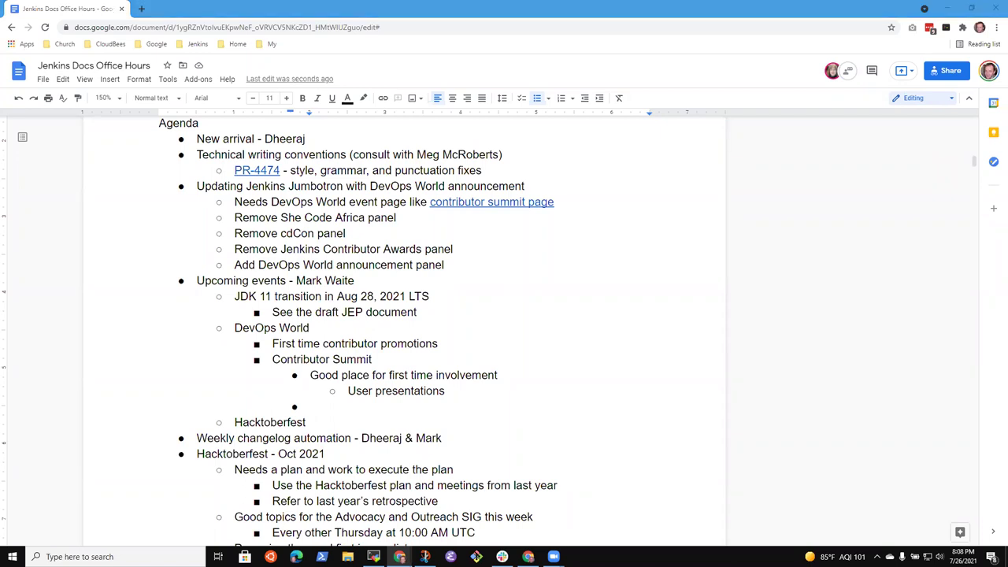
click(324, 408)
key(BackSpace)
key(BackSpace)
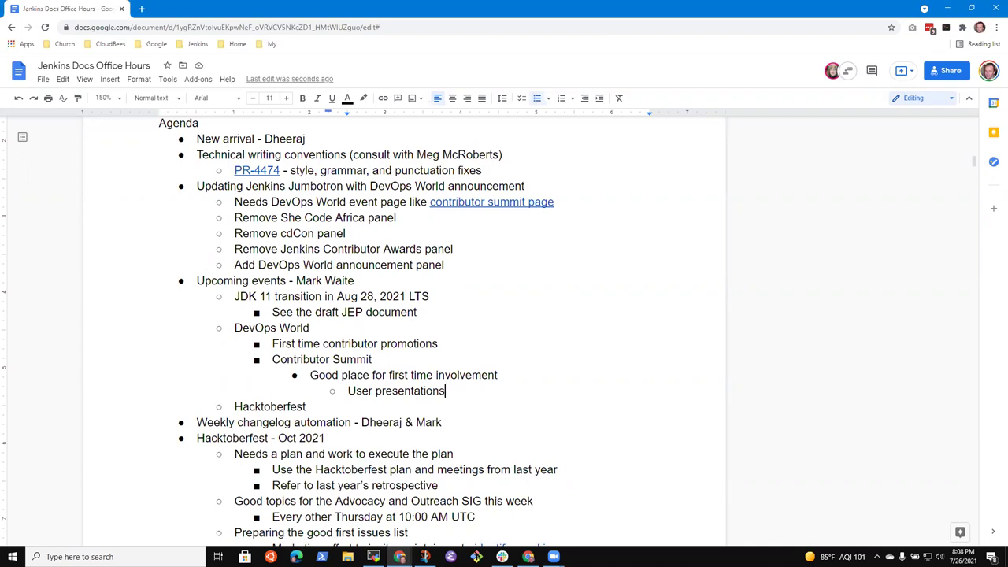
click(311, 142)
Append '(what can we do)' to the First time contributor promotions bullet.
key(shift+End)
key(Down)
key(Down)
key(Down)
key(Down)
key(Down)
key(Down)
key(Down)
key(Down)
key(Down)
key(Down)
key(Down)
key(Down)
key(Down)
key(Down)
key(Down)
key(Up)
key(Up)
key(Up)
key(Home)
key(shift+End)
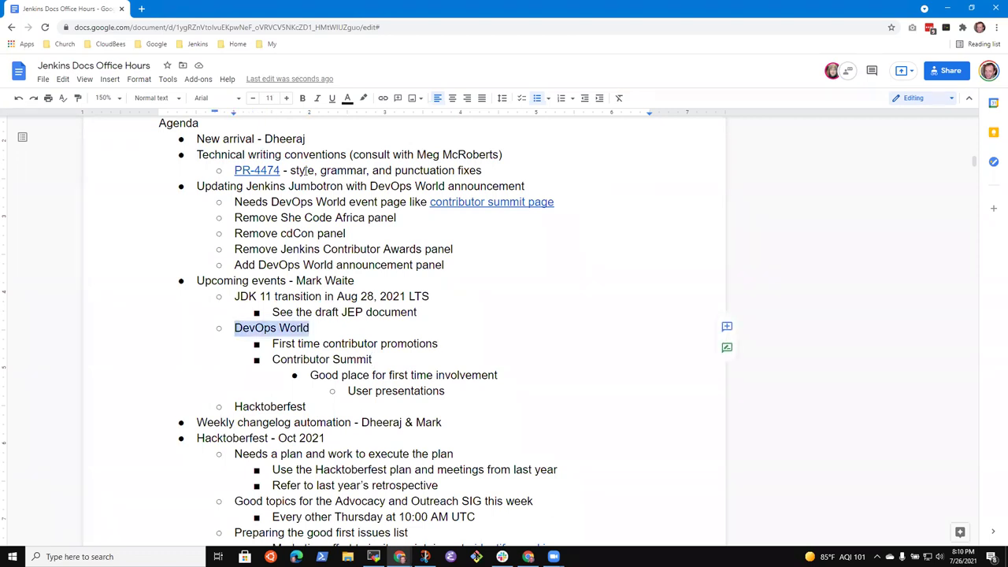
key(Right)
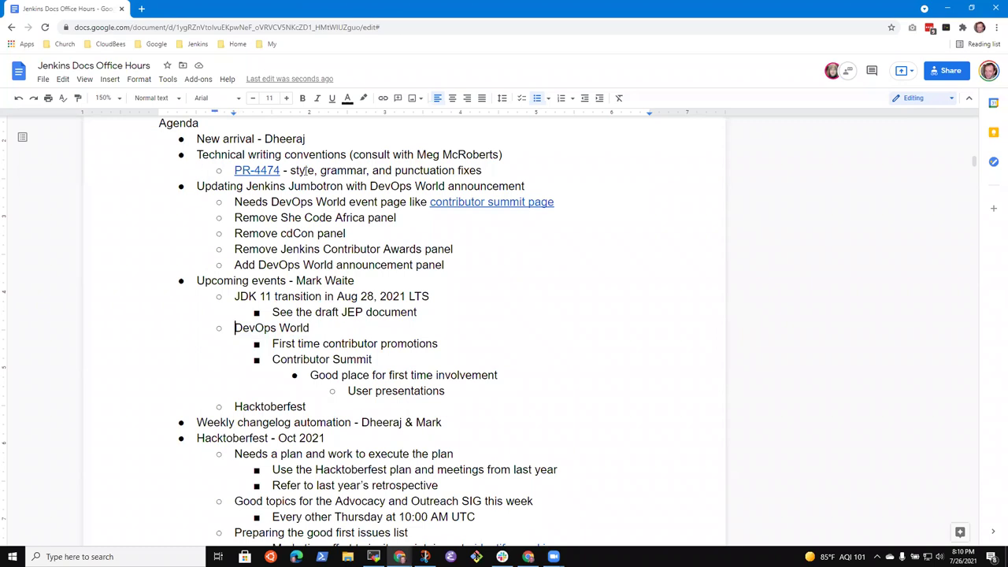
key(shift+End)
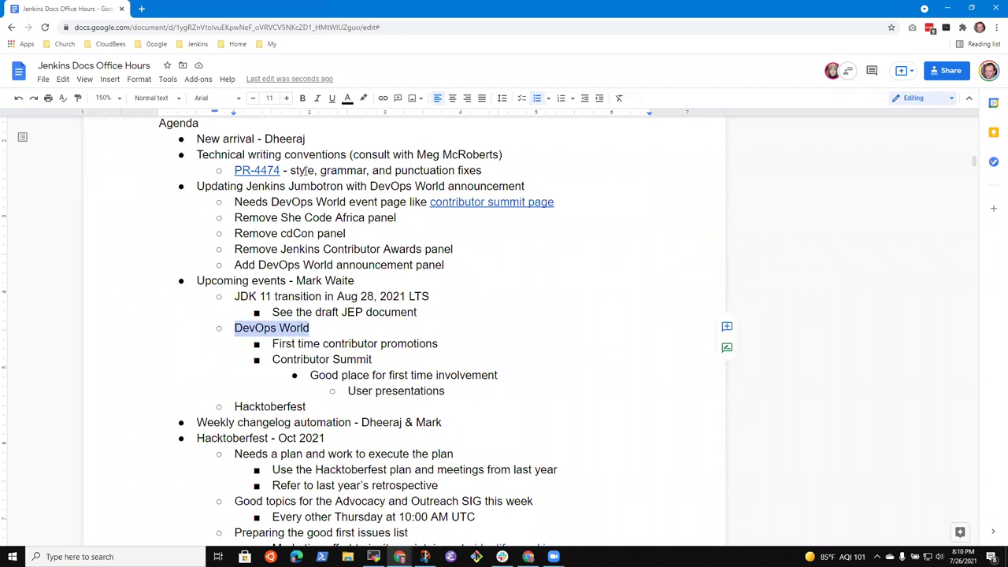
key(Left)
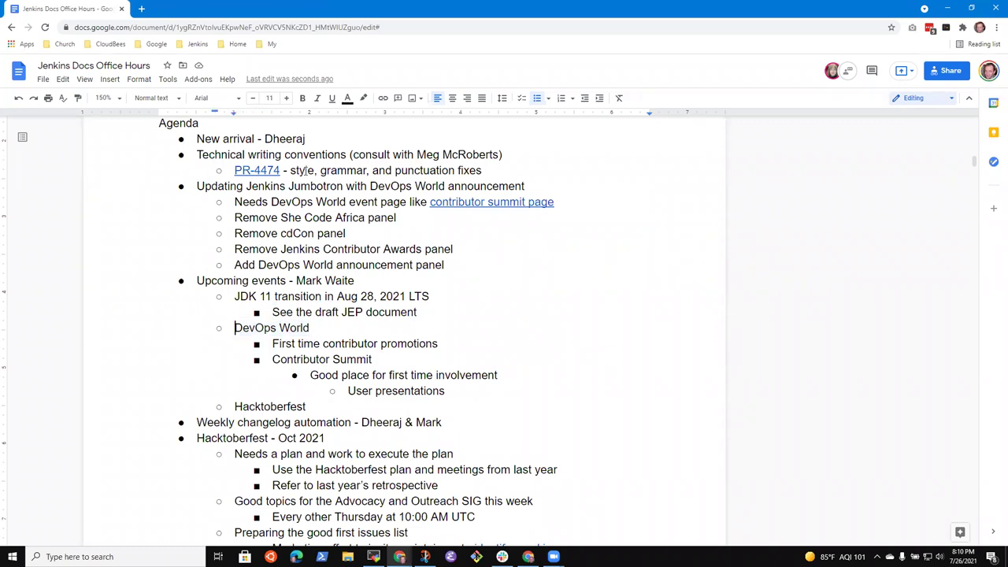
key(Down)
key(End)
text((what can do)
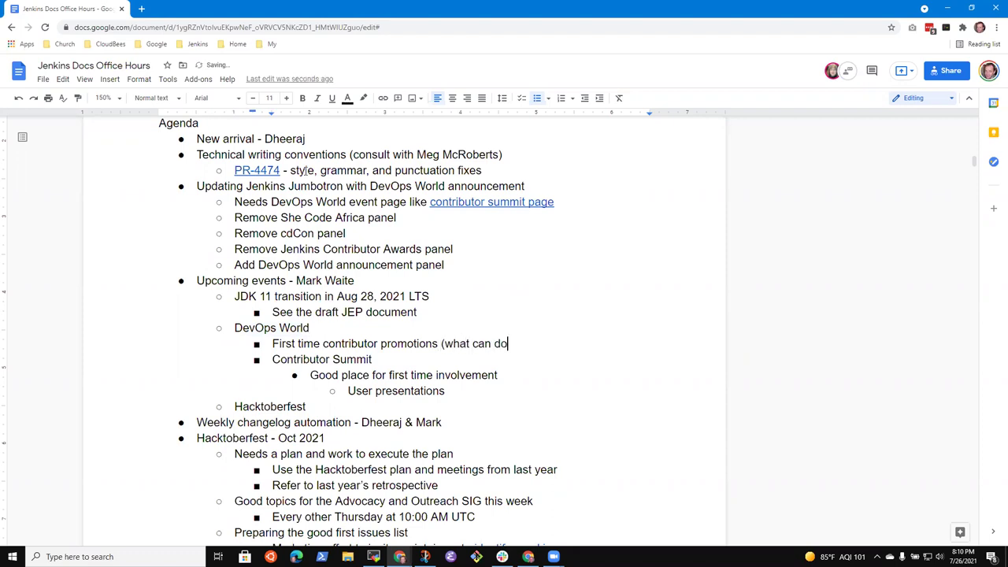
key(BackSpace)
key(BackSpace)
text(we do))
key(Return)
key(BackSpace)
key(BackSpace)
text())
Add an indented sub-bullet about two contributors' Ask Me Anything session beneath it.
key(Return)
key(Tab)
text(Alyssa's and )
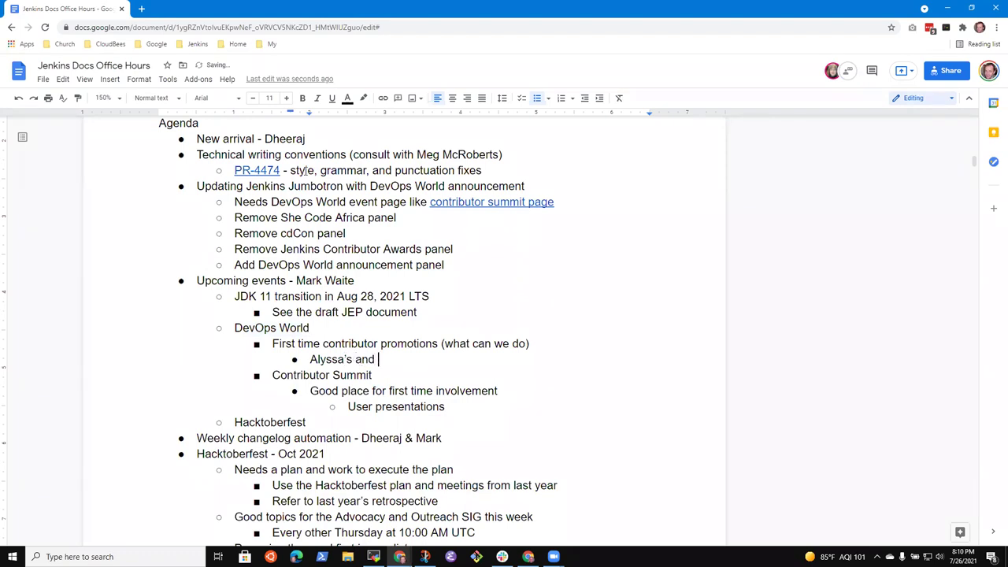
text(Oleg Ask Me Anything)
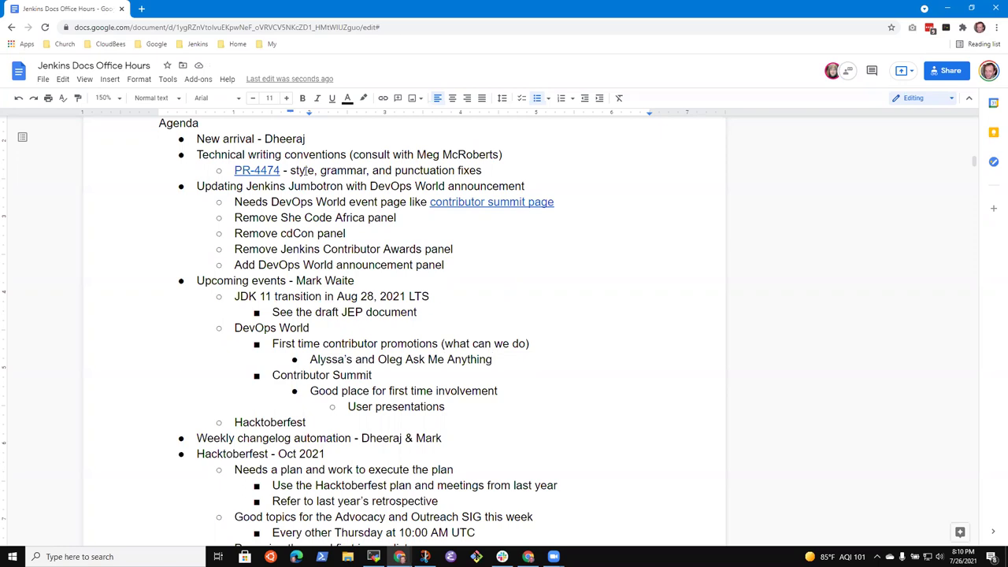
key(Up)
key(Up)
key(Up)
key(Up)
key(Up)
key(Up)
key(Up)
key(Up)
key(Up)
key(Up)
key(Up)
key(Up)
key(Up)
key(Up)
key(Down)
key(Home)
key(shift+End)
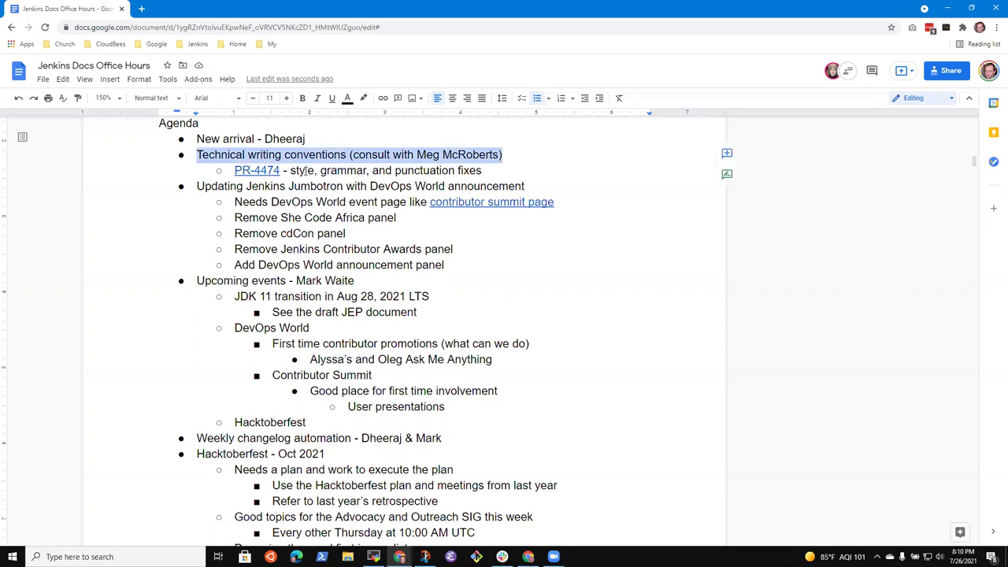
Insert a 'Weekly changelog' bullet naming a team member as owner above Weekly changelog automation.
key(Down)
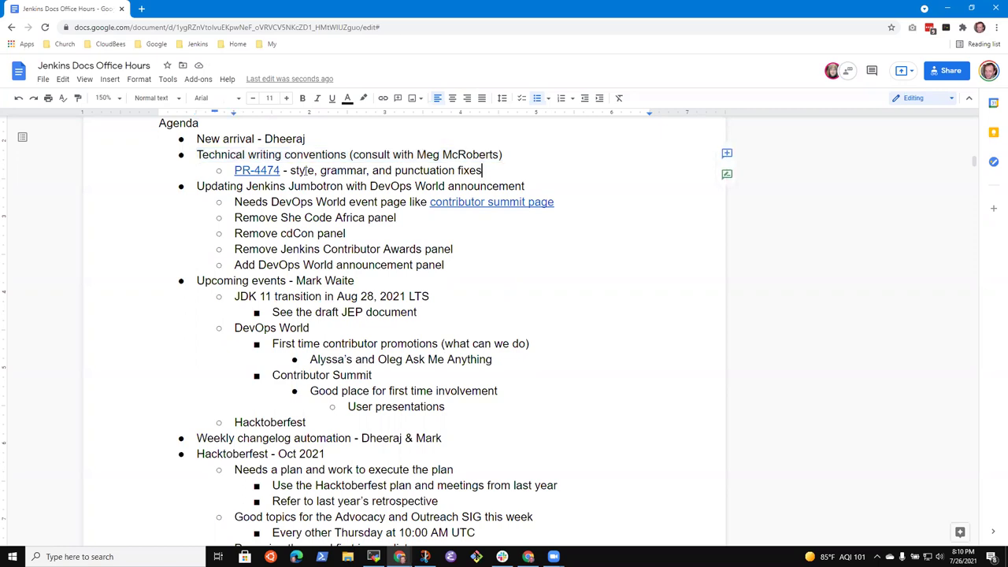
key(Up)
key(Down)
key(Down)
key(Down)
key(Down)
key(Down)
key(Down)
key(Down)
key(Down)
key(Down)
key(Up)
key(Up)
key(Up)
key(Down)
key(Down)
key(Return)
key(Up)
text(Wee)
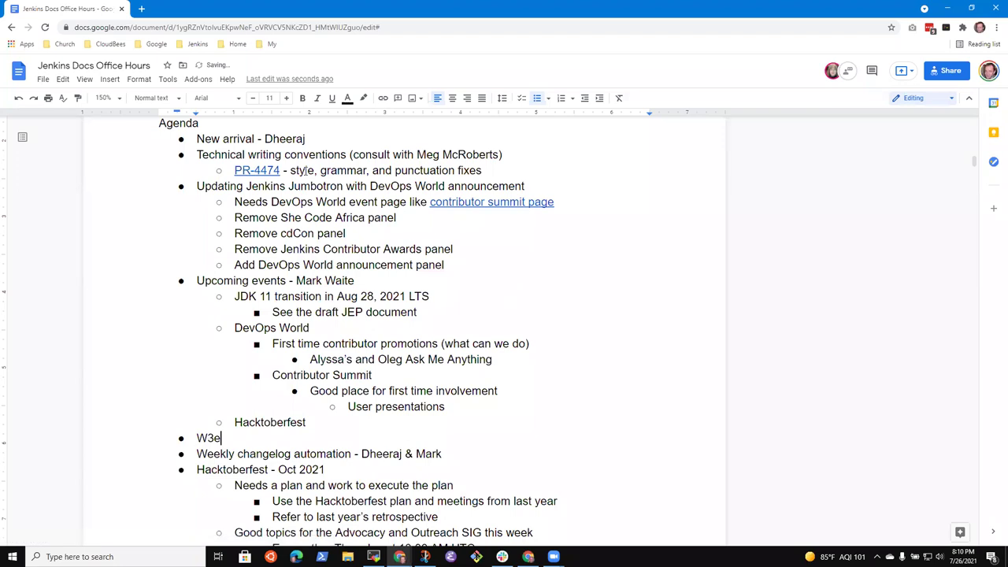
key(BackSpace)
key(BackSpace)
text(eekly changelog - )
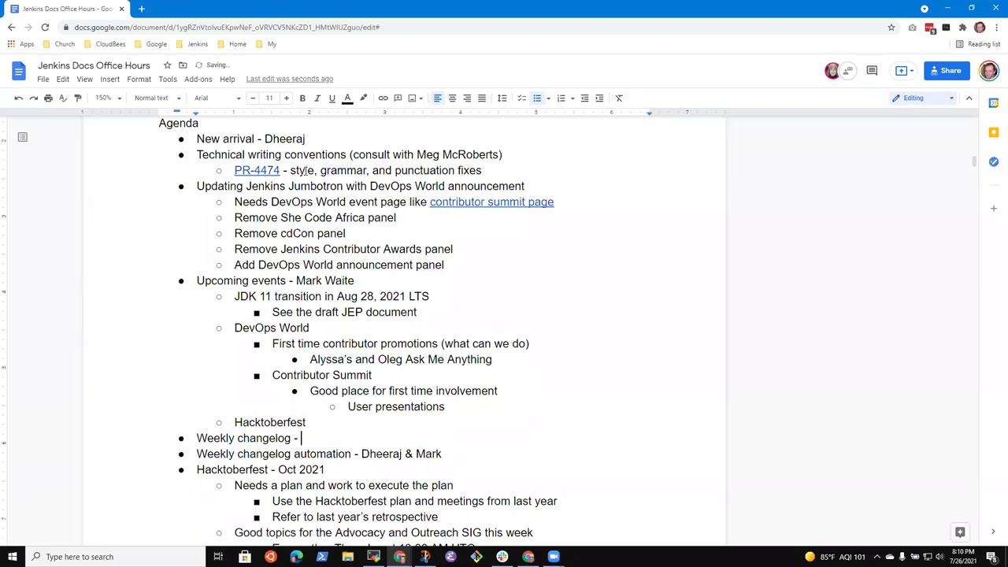
text(Dheeraj)
Open pull request #4474, 'grammar and punctuation fixes', from the PR-4474 link in the notes.
click(256, 170)
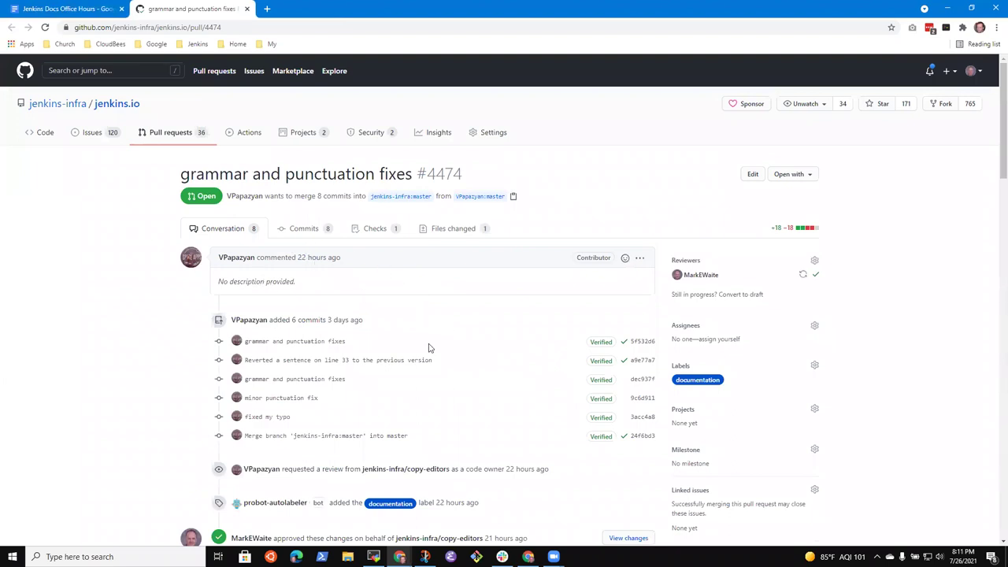
scroll(430, 347, down, 3)
scroll(438, 344, up, 1)
scroll(425, 284, up, 2)
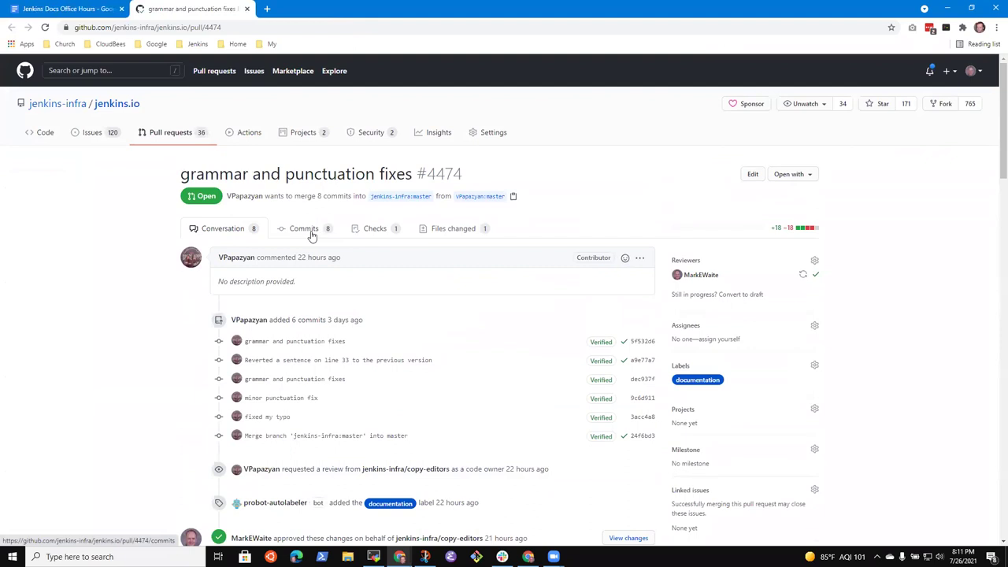
View PR #4474's commits, then its changed files with the page zoomed to 125%.
click(309, 230)
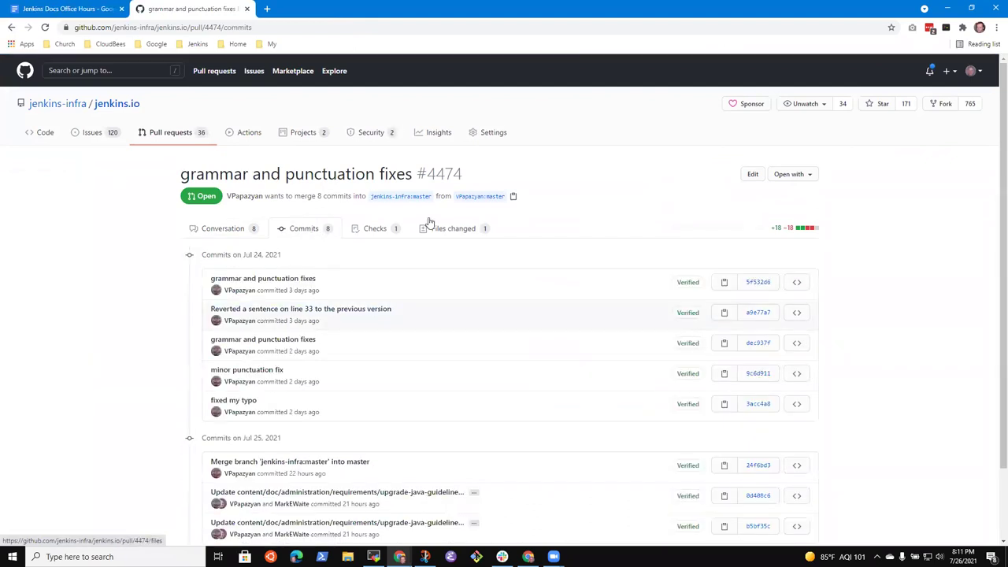
click(461, 228)
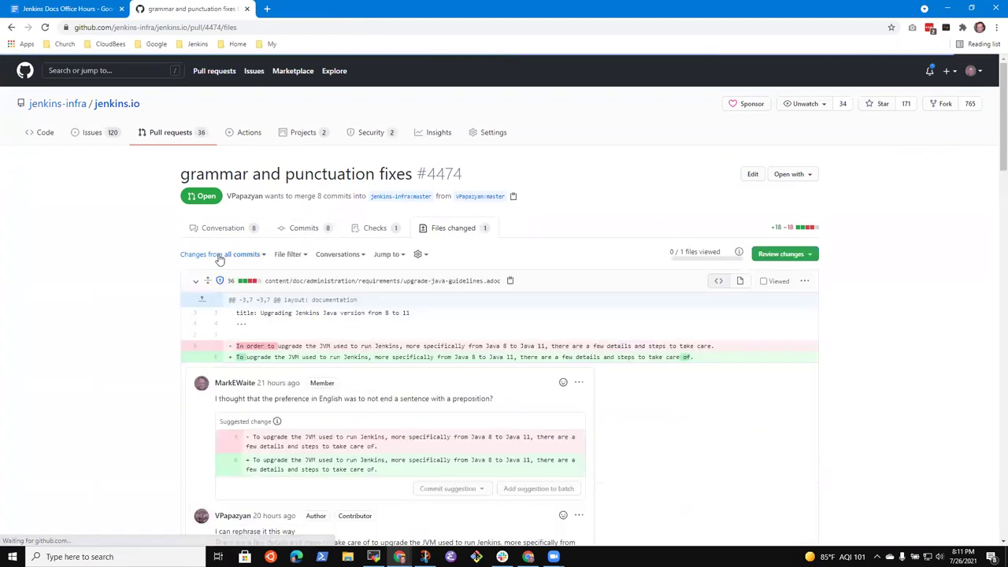
key(ctrl+plus)
key(ctrl+plus)
scroll(248, 277, down, 4)
scroll(299, 299, up, 2)
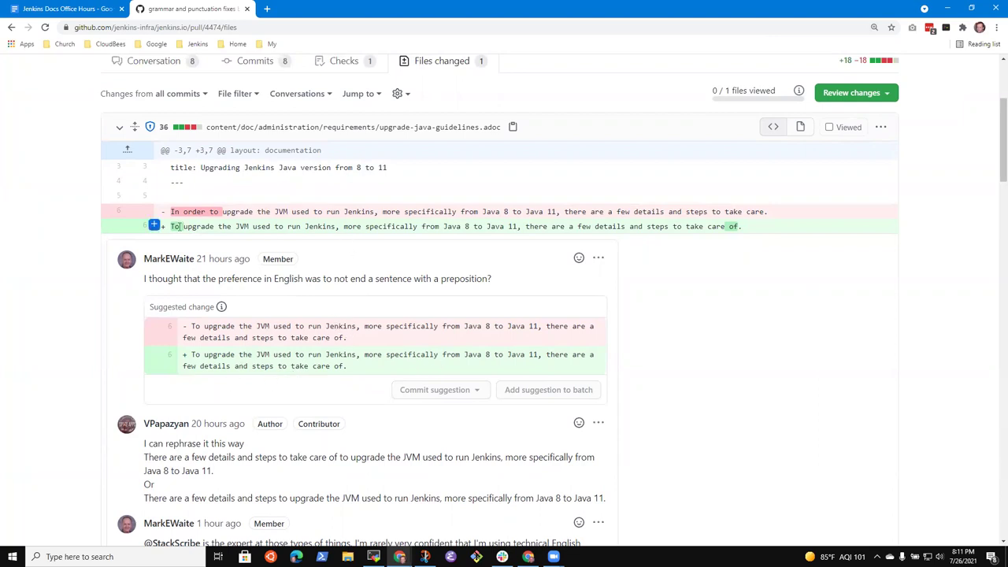
Highlight 'In order to upgrade' and the trailing 'of.' in the upgrade-java-guidelines.adoc diff.
drag(171, 211, 223, 213)
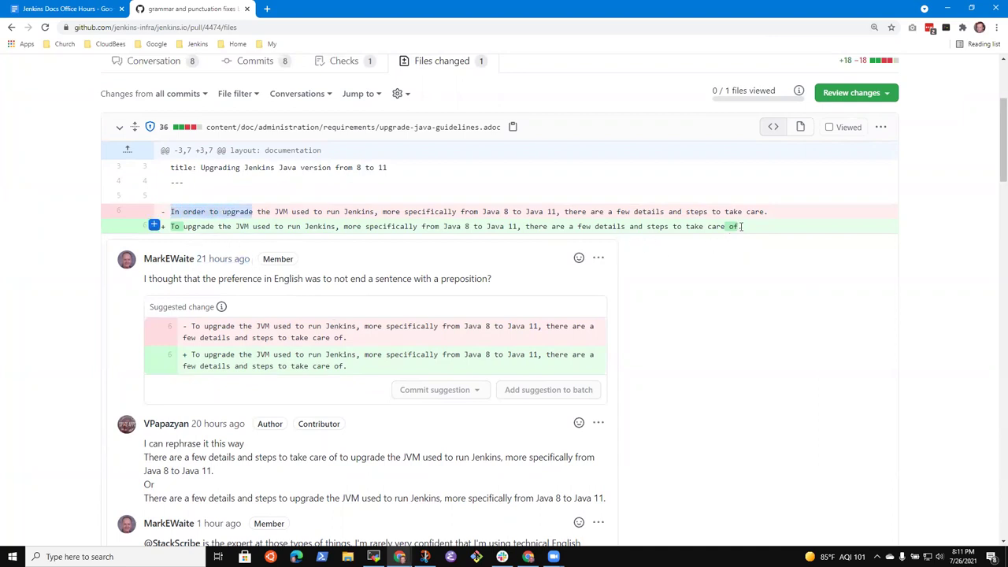
drag(740, 226, 726, 226)
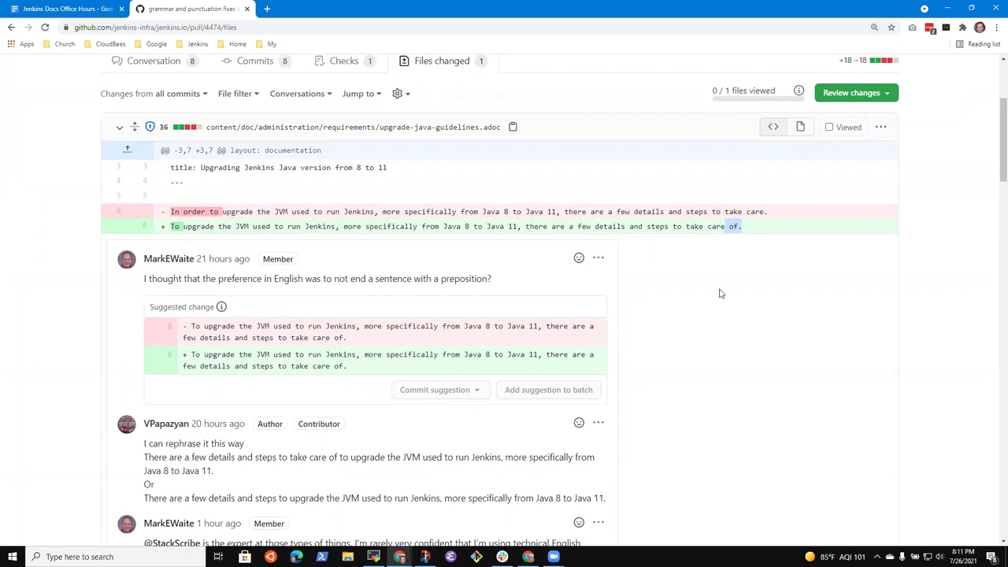
click(774, 247)
scroll(402, 400, down, 2)
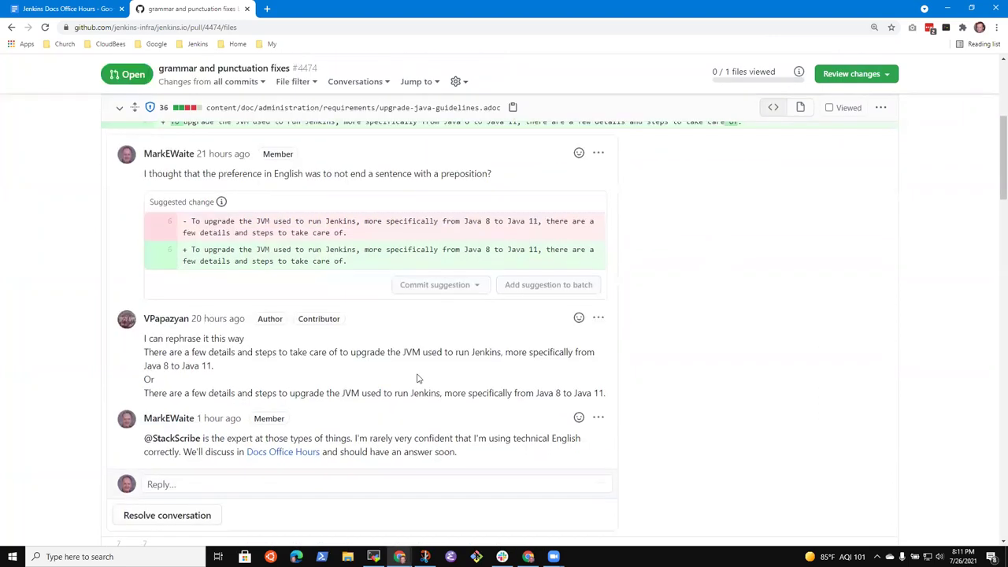
scroll(426, 381, up, 1)
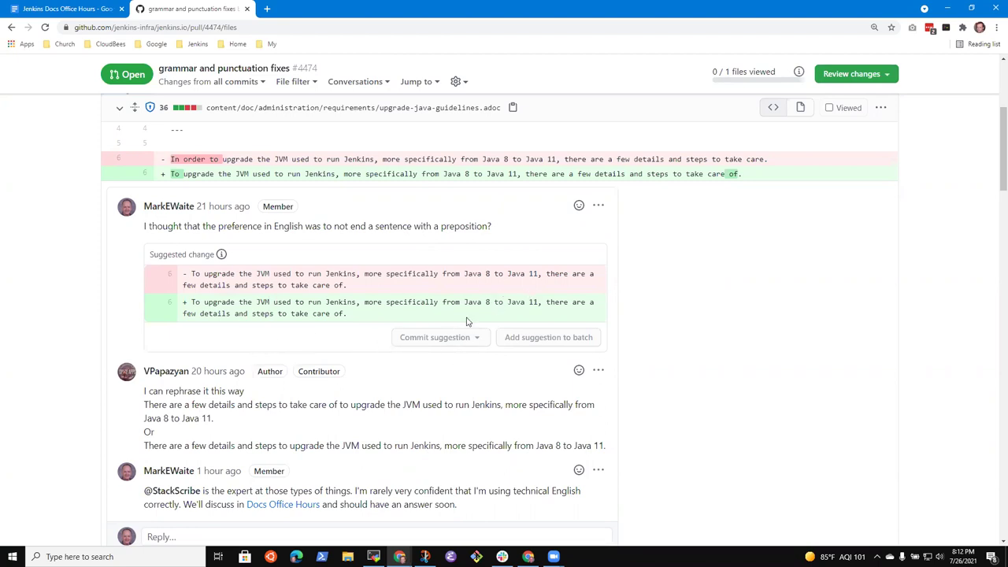
click(598, 206)
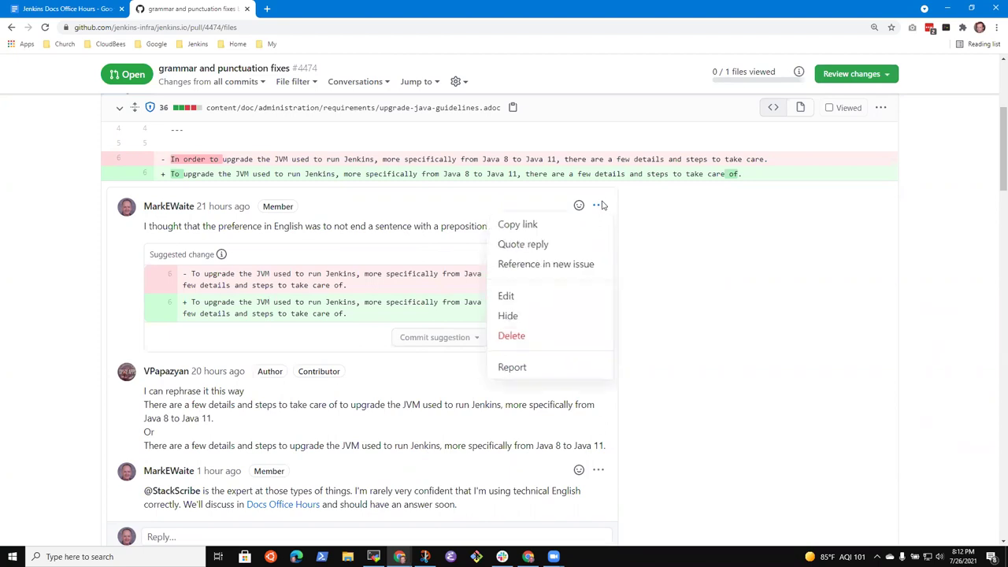
click(510, 296)
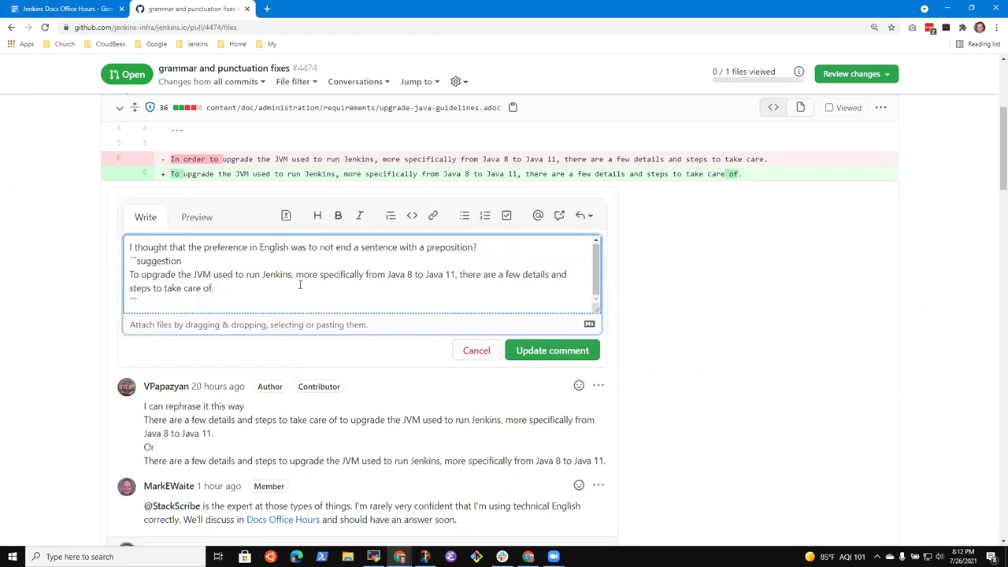
key(ctrl+shift+Left)
key(ctrl+shift+Left)
key(ctrl+shift+Left)
key(ctrl+shift+Left)
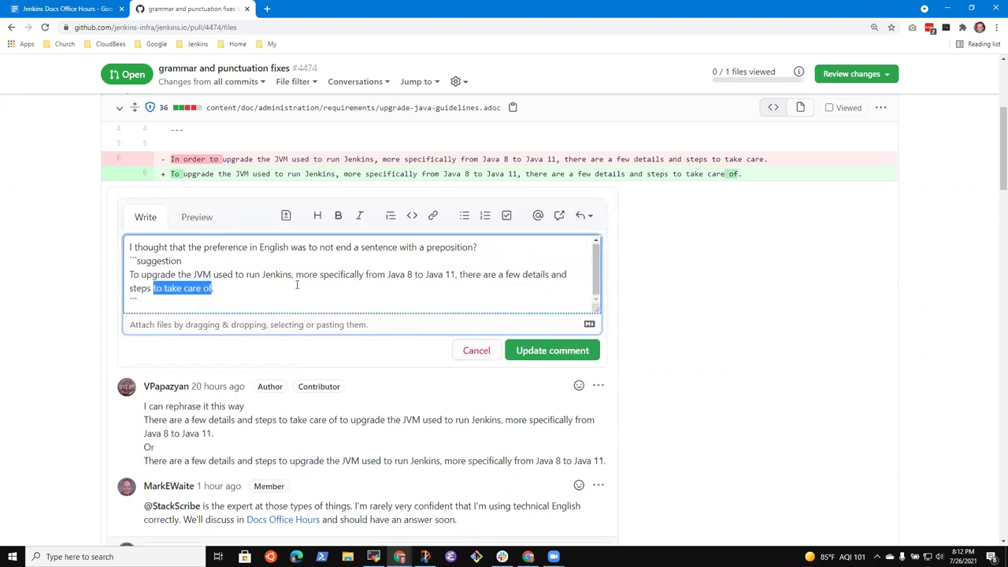
text(that ar ere)
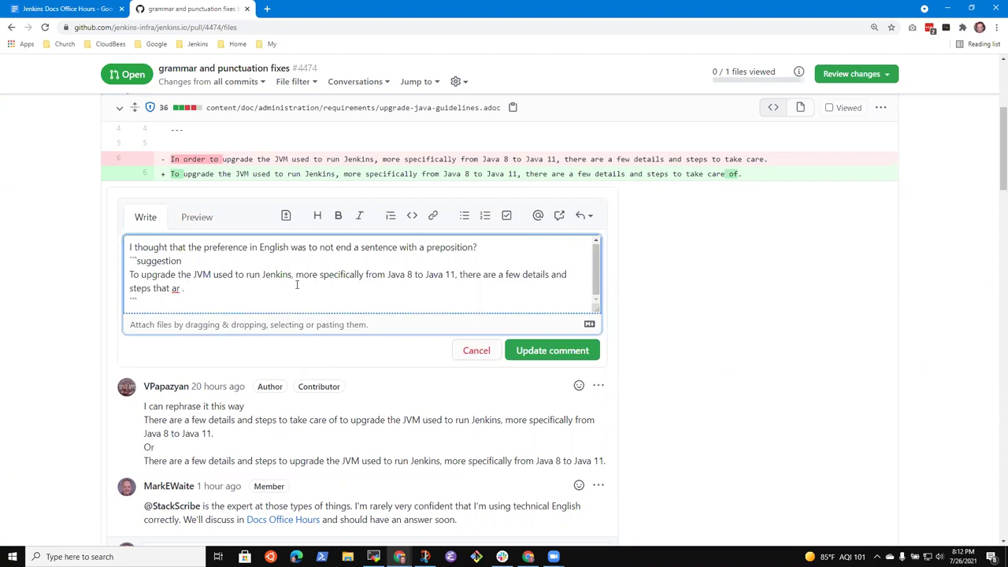
text(e require)
text(With thia)
text(nks )
text(to @Stack)
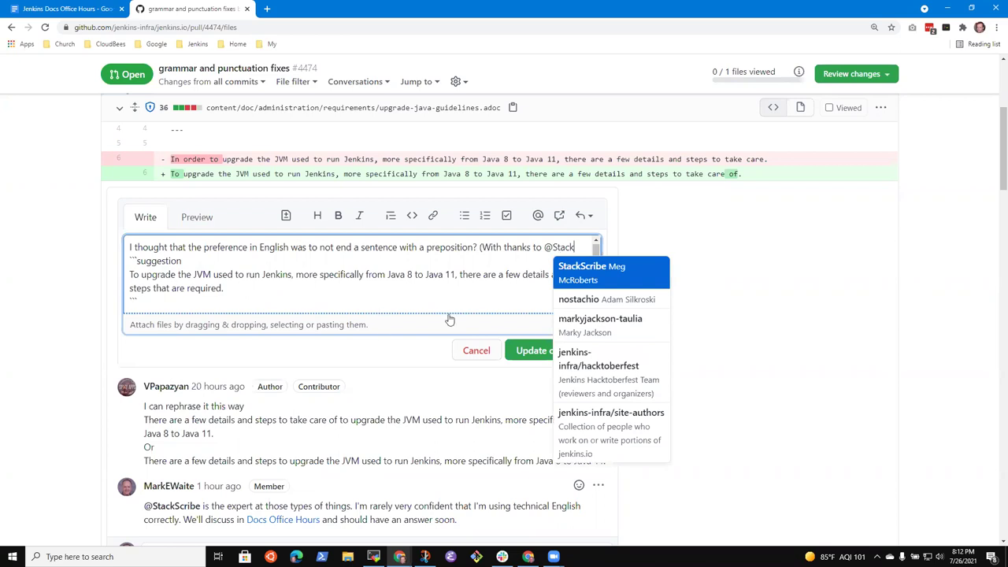
click(600, 268)
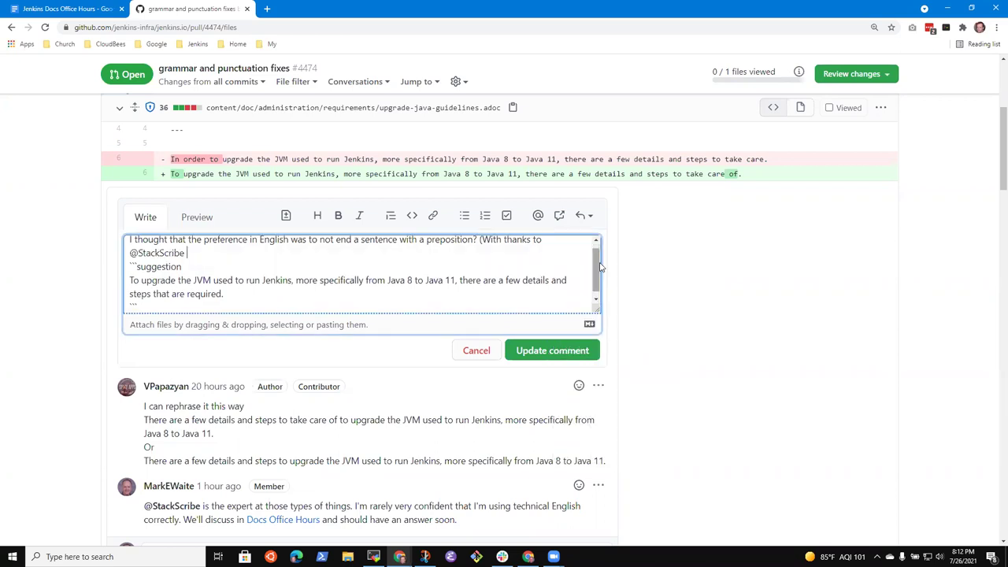
text())
click(555, 364)
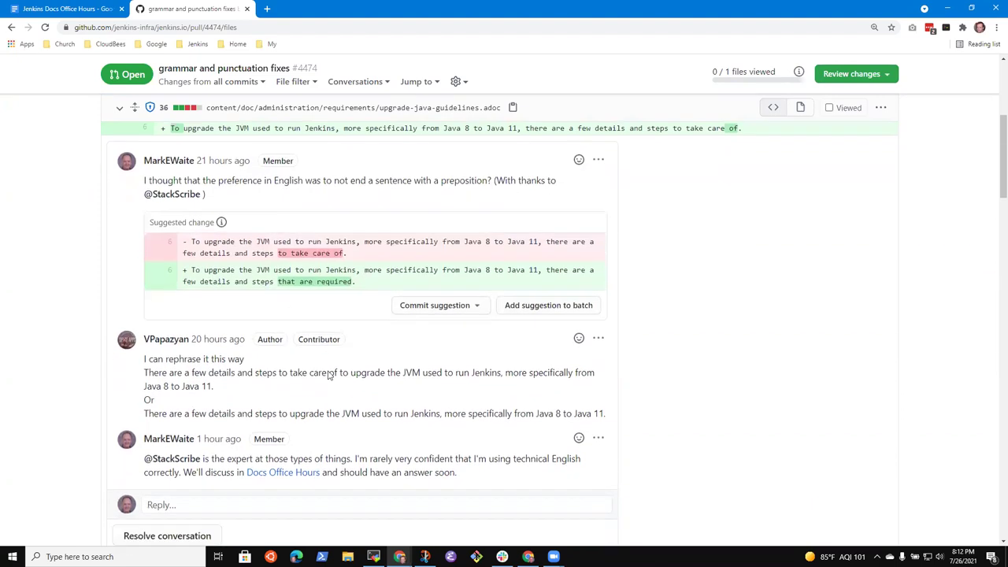
Scroll down the review thread and highlight the author's first rephrased sentence.
scroll(297, 378, down, 1)
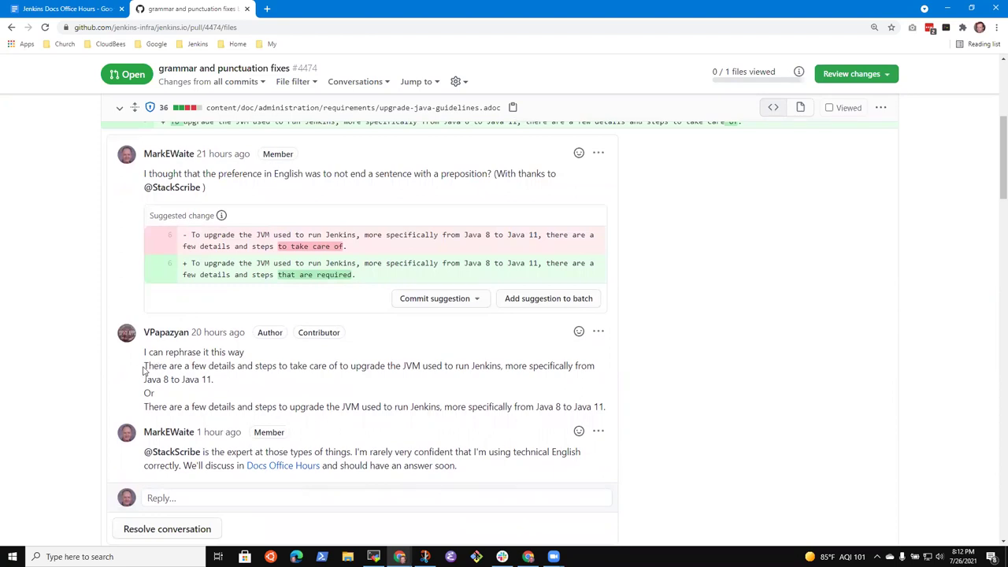
drag(143, 369, 243, 385)
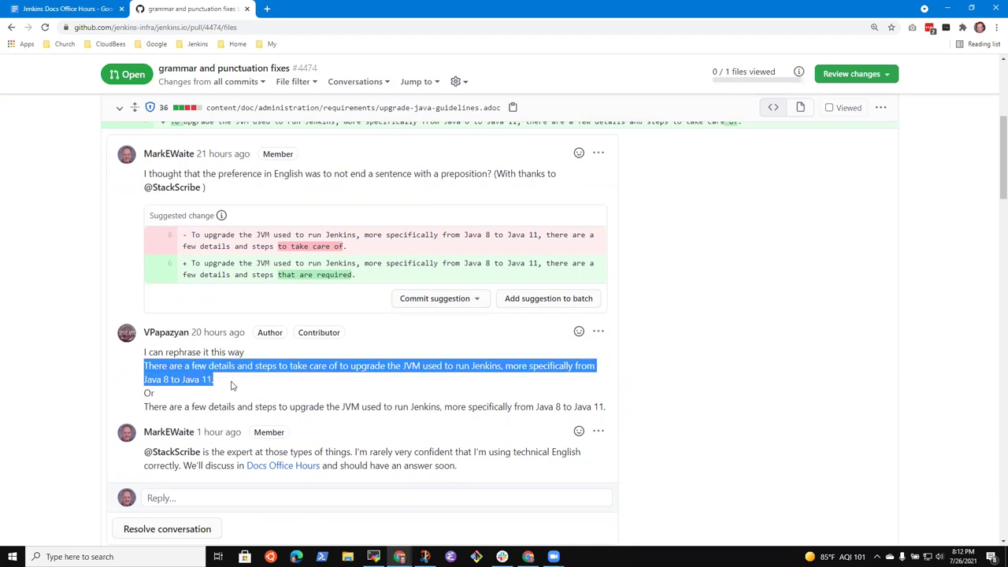
click(228, 385)
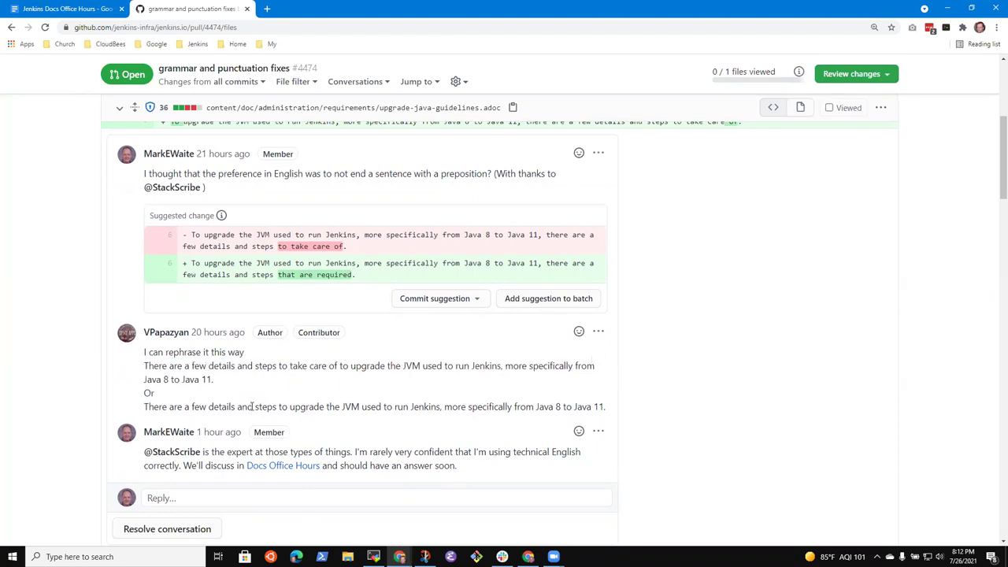
scroll(330, 386, down, 1)
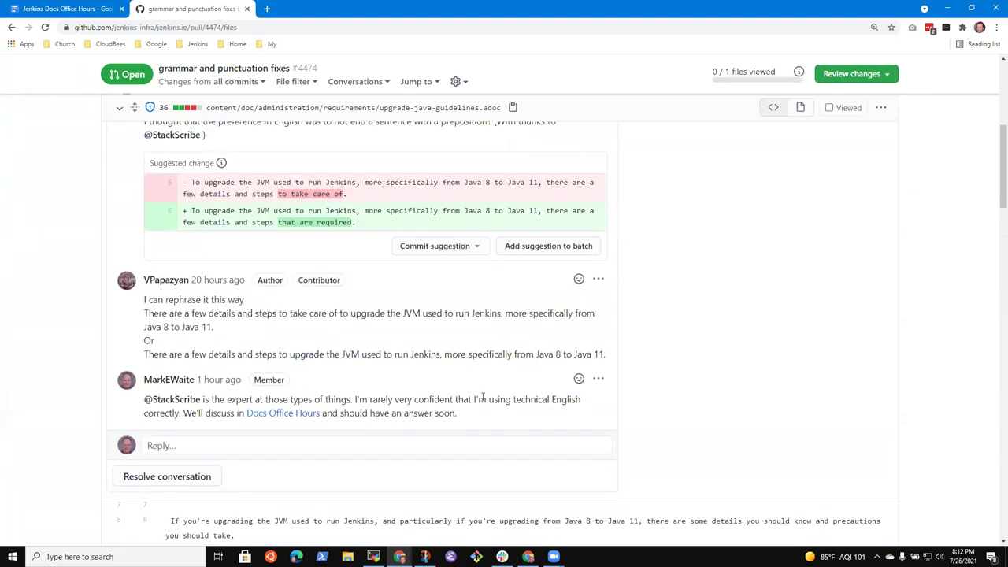
click(232, 447)
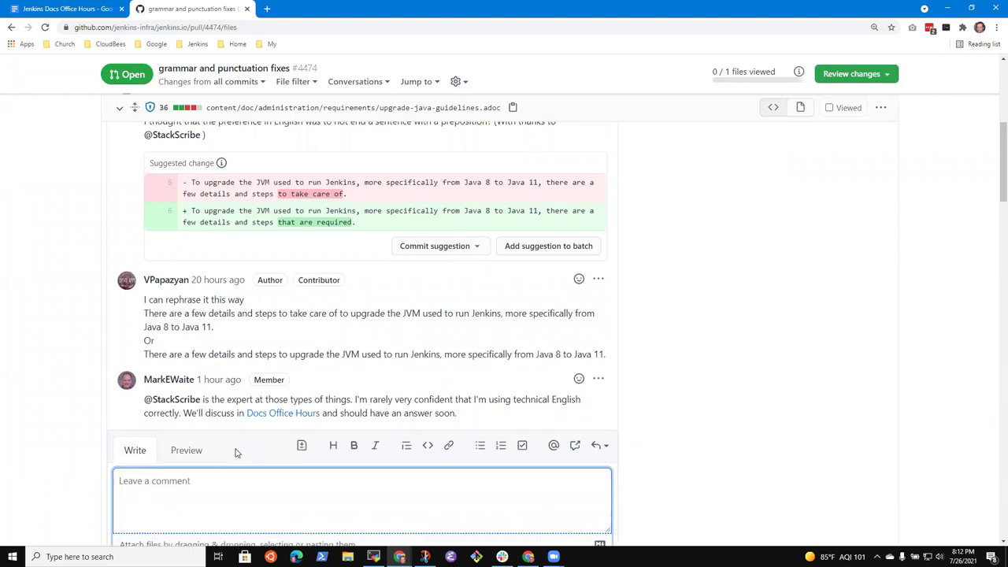
text(@Stackscr)
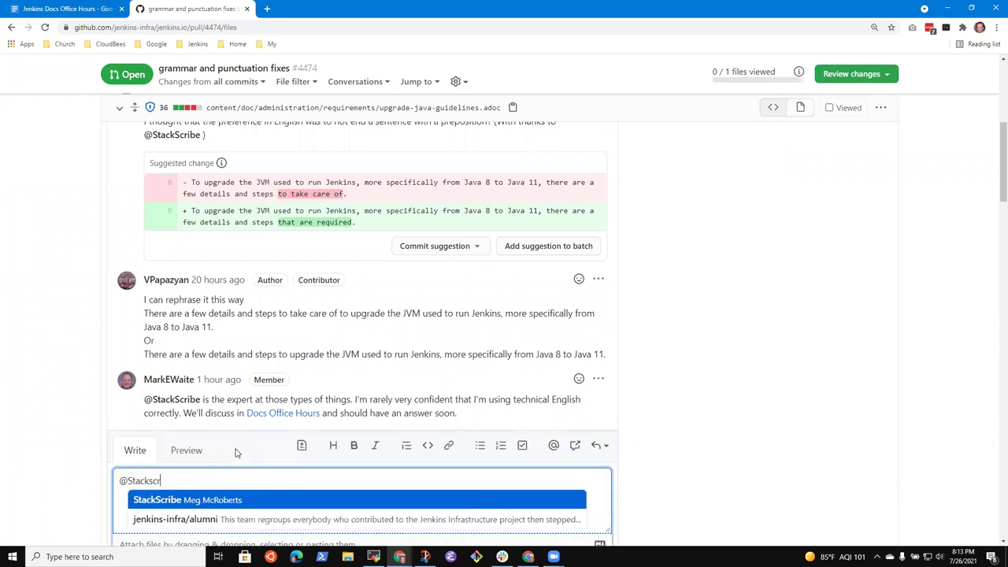
key(Return)
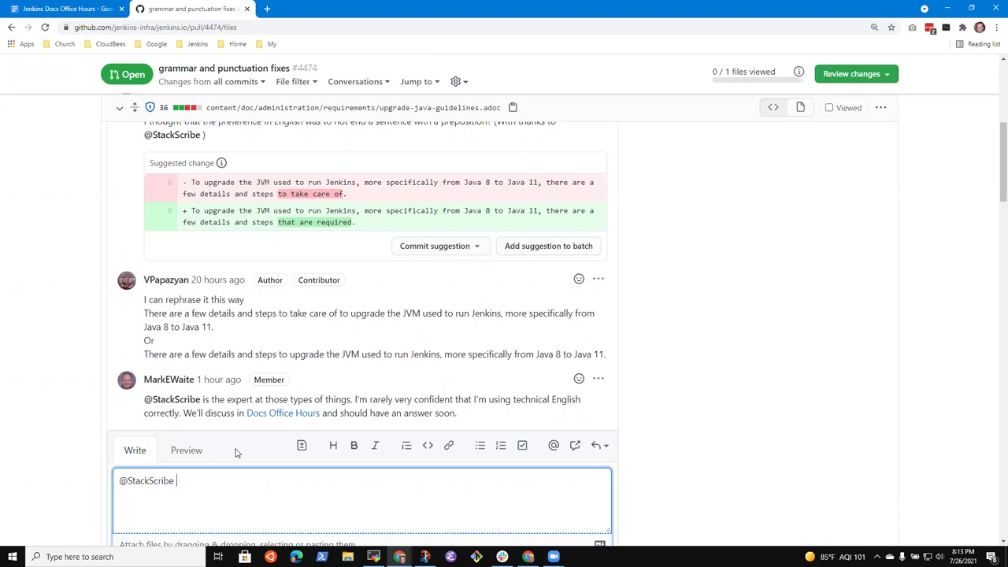
key(ctrl+a)
key(BackSpace)
drag(145, 307, 212, 329)
click(678, 330)
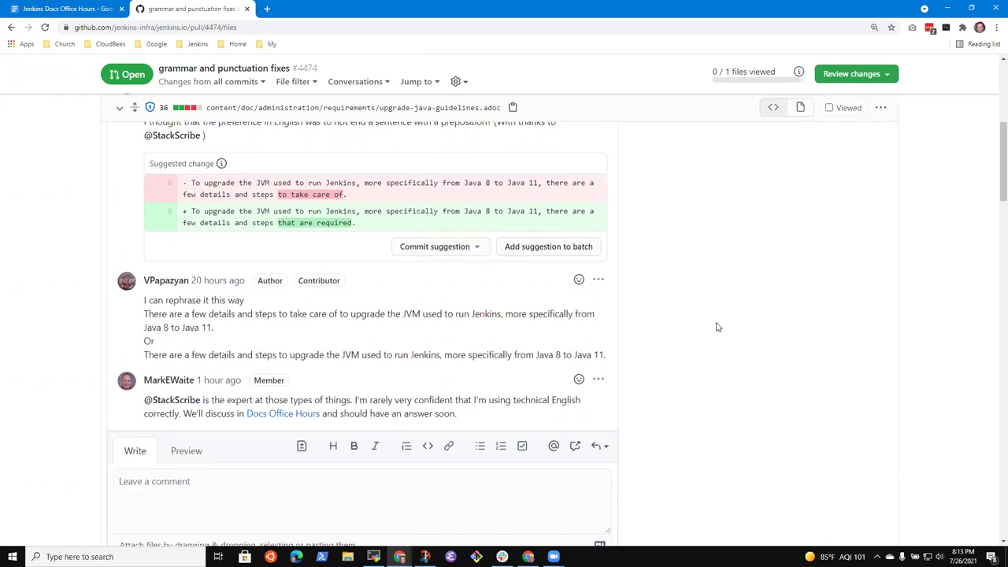
scroll(713, 326, up, 5)
scroll(314, 374, down, 5)
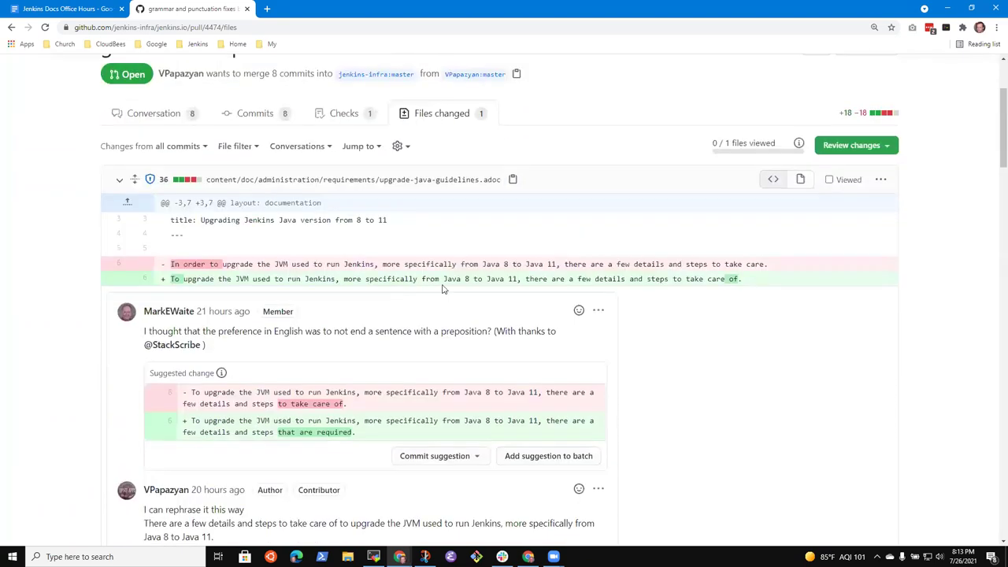
scroll(462, 302, up, 1)
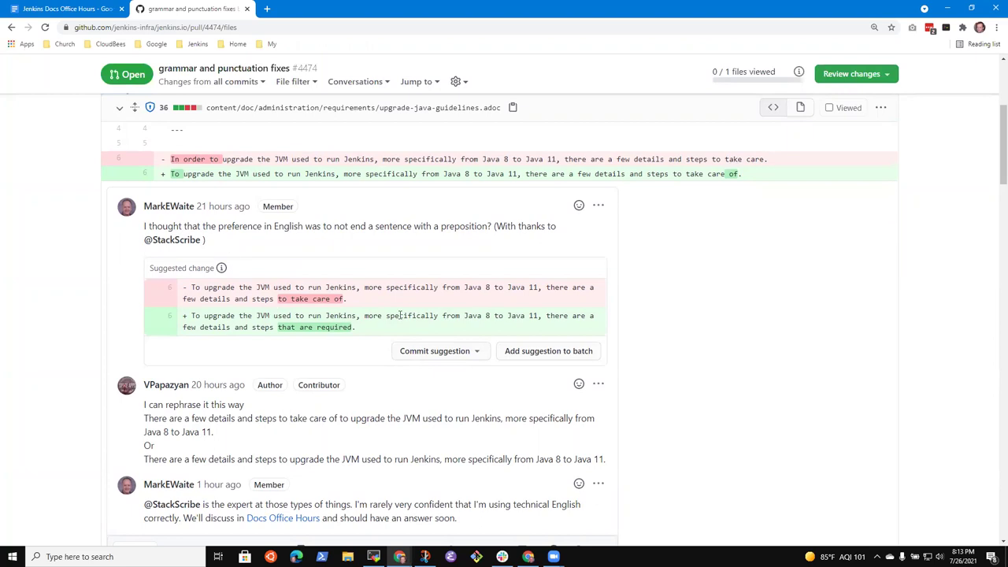
scroll(543, 265, down, 5)
scroll(480, 307, up, 1)
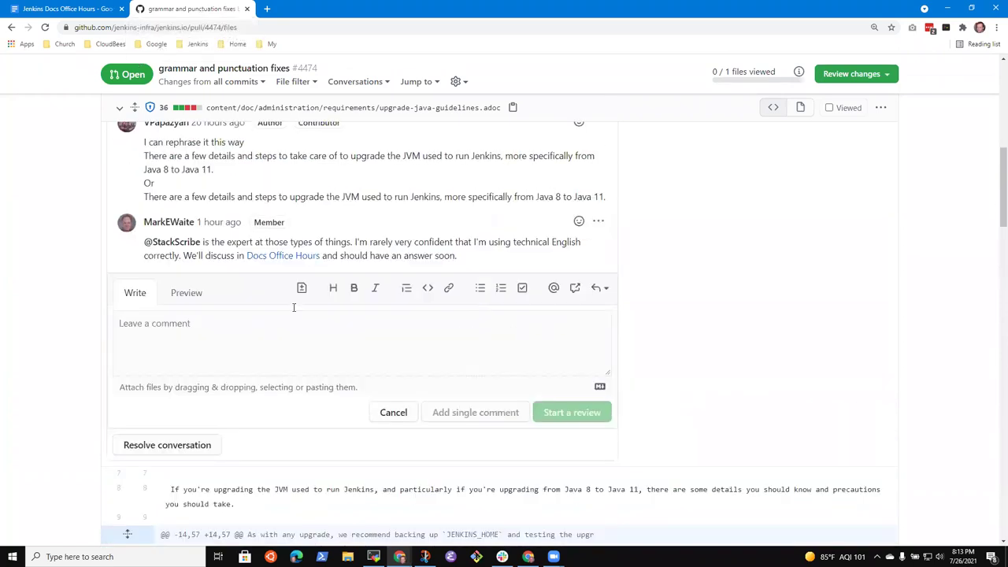
scroll(260, 331, up, 1)
click(201, 383)
text(Thess)
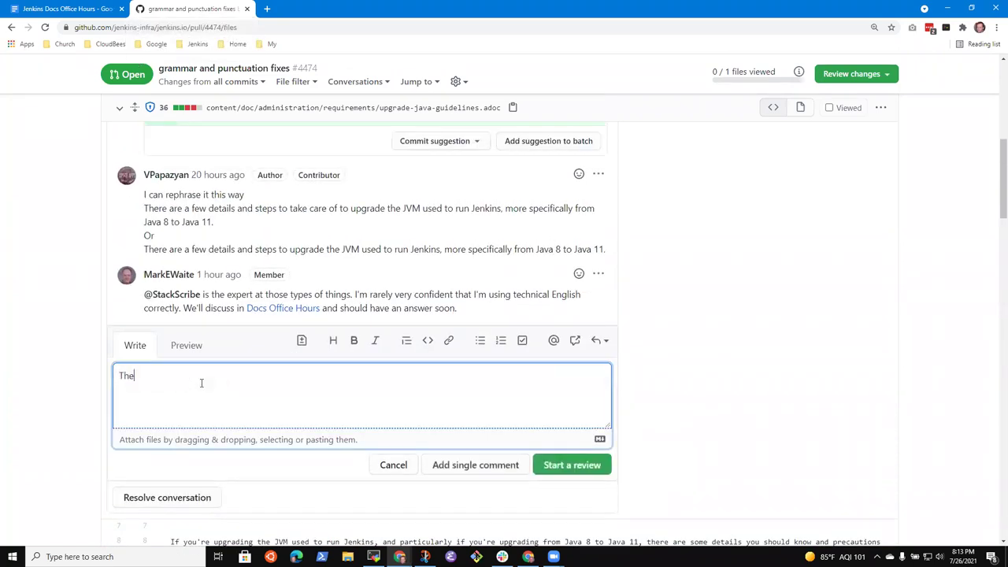
key(BackSpace)
key(BackSpace)
key(BackSpace)
key(BackSpace)
key(BackSpace)
key(BackSpace)
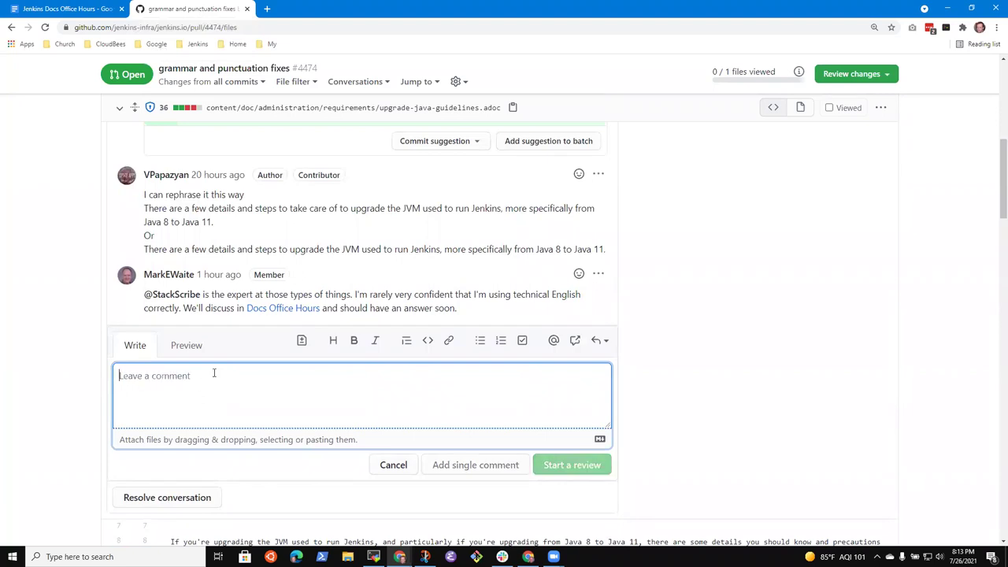
scroll(326, 318, up, 2)
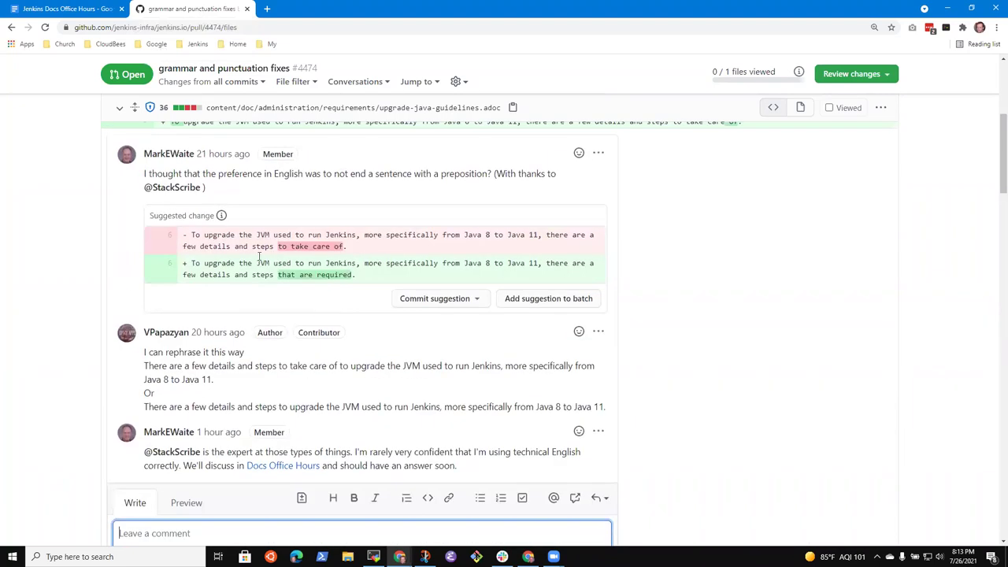
Edit the first review comment, replacing its suggestion with a draft sentence about upgrading to Java 11.
click(599, 154)
click(508, 241)
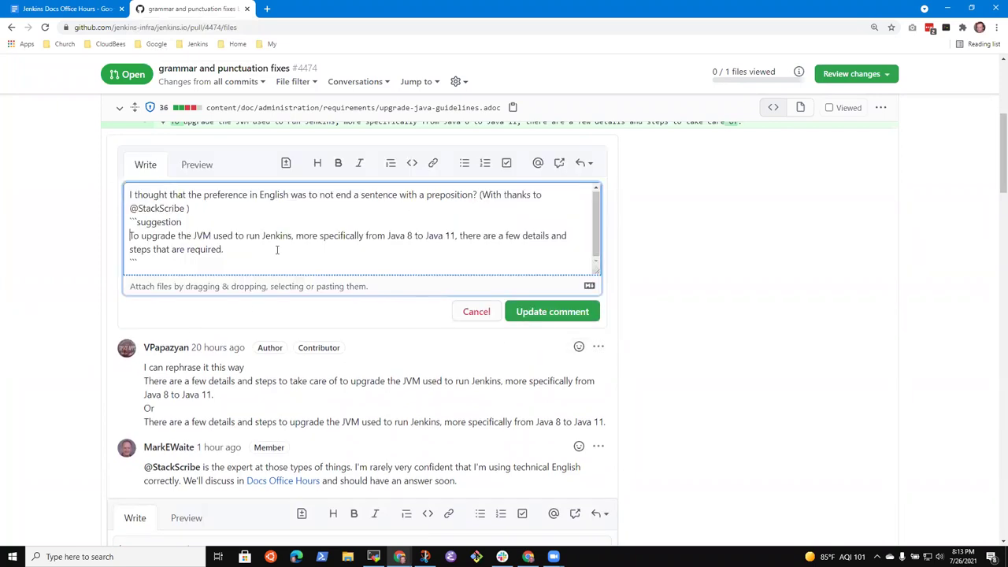
key(shift+Down)
key(shift+Down)
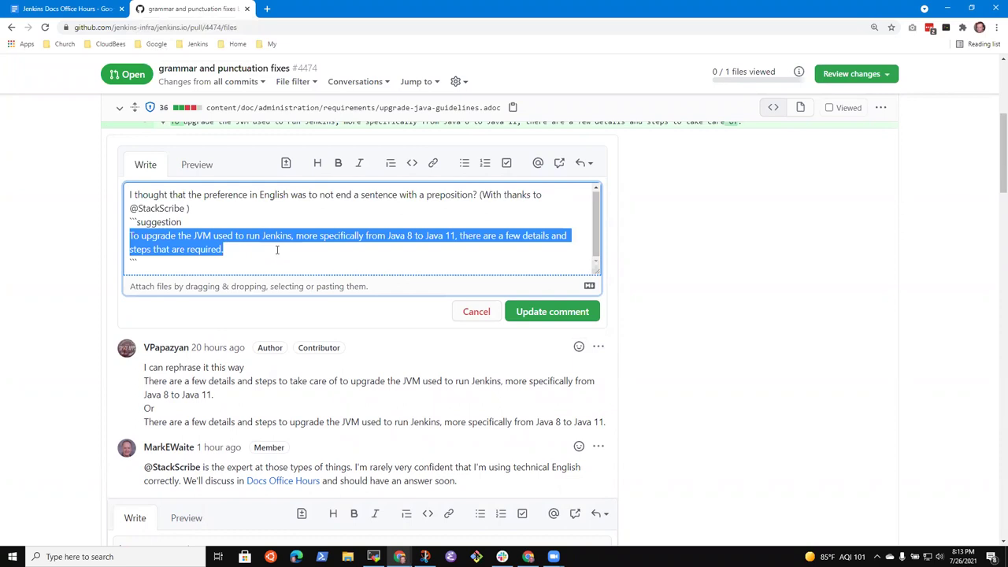
text(These are the steps to upgrade from)
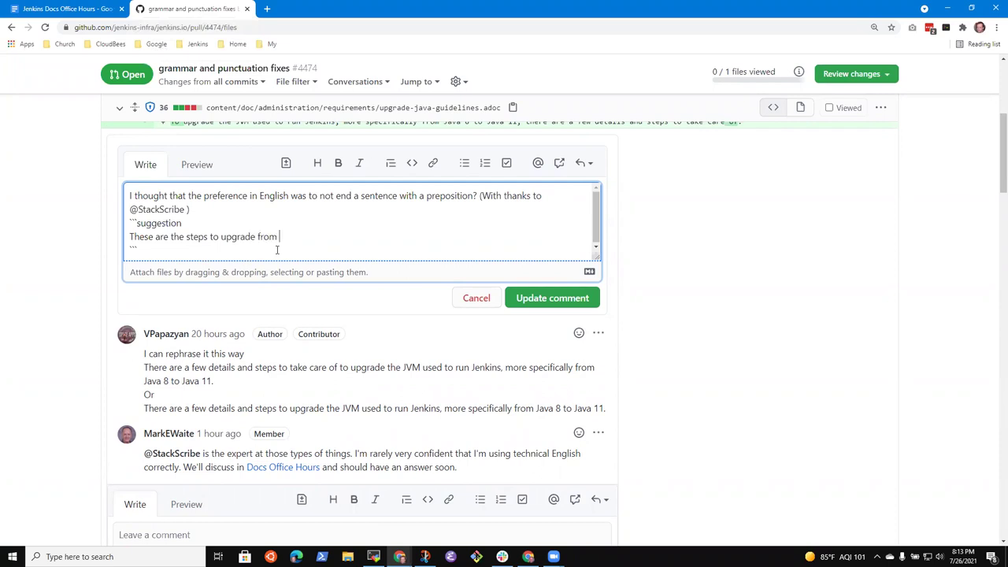
text( Java )
text(8 to Java)
text(Jenkins )
text(11.)
scroll(337, 158, up, 2)
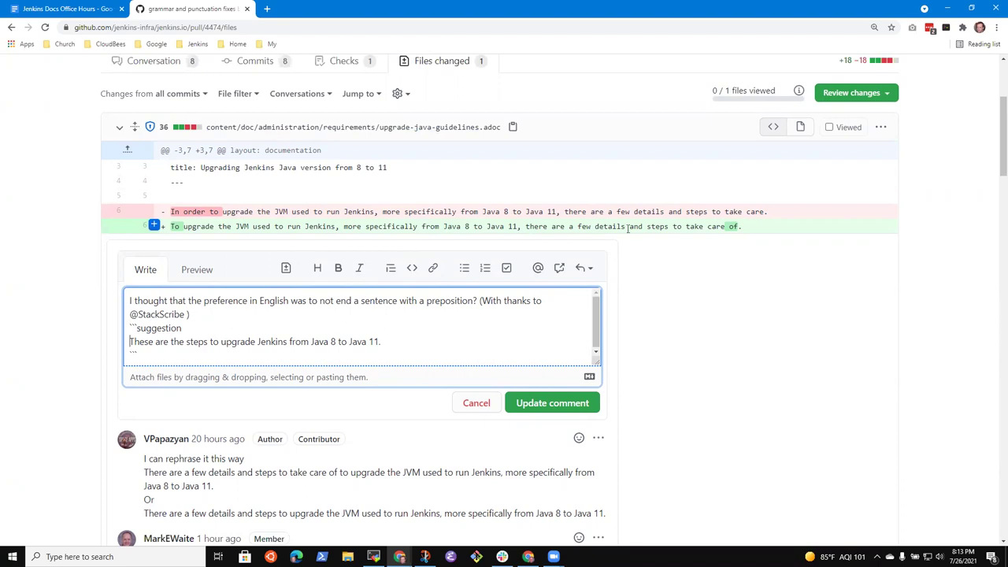
text(and)
key(BackSpace)
key(BackSpace)
key(BackSpace)
key(BackSpace)
Reword the suggestion to 'The steps to upgrade Jenkins from Java 8 to Java 11 are:' and update the comment.
click(438, 335)
key(BackSpace)
text(:)
key(ctrl+shift+Right)
key(Left)
key(ctrl+shift+Right)
key(ctrl+shift+Right)
key(Delete)
key(Delete)
text(T)
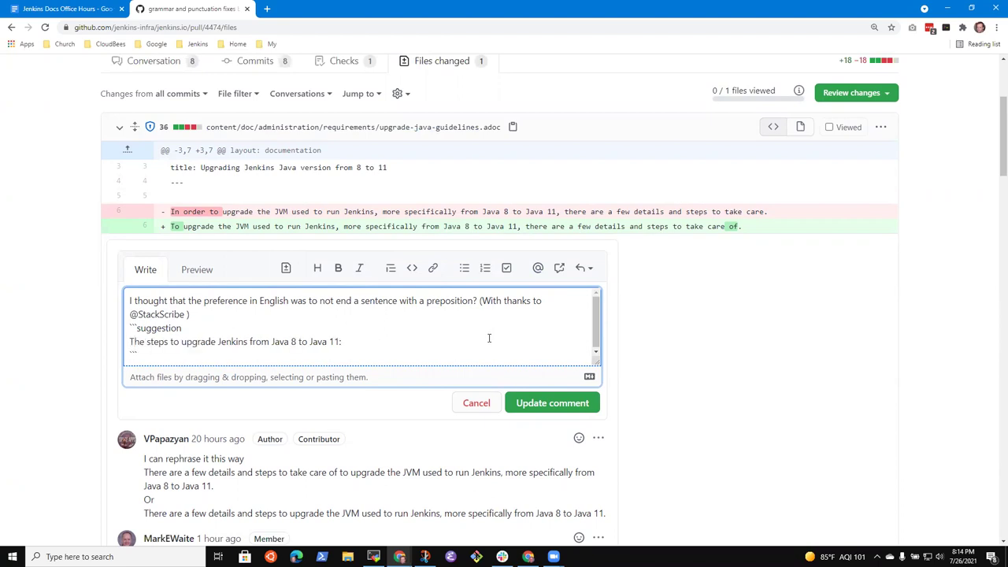
key(BackSpace)
key(BackSpace)
text(are:)
click(563, 402)
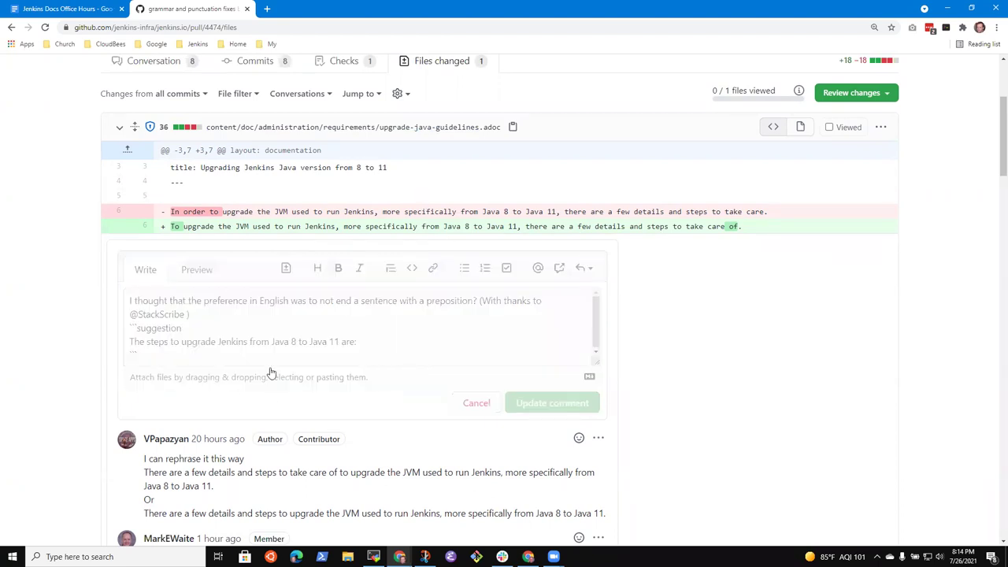
scroll(519, 346, down, 3)
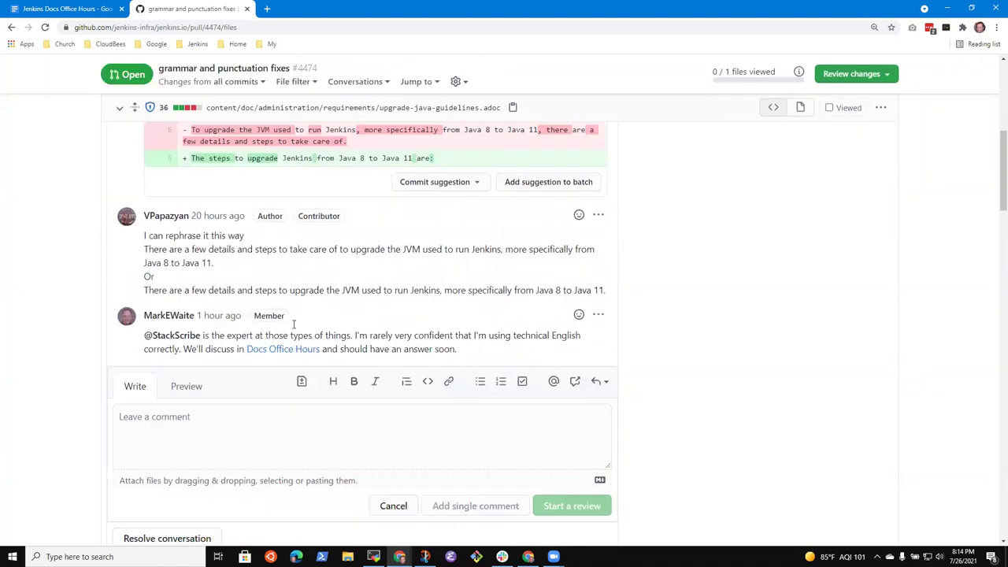
scroll(293, 330, down, 5)
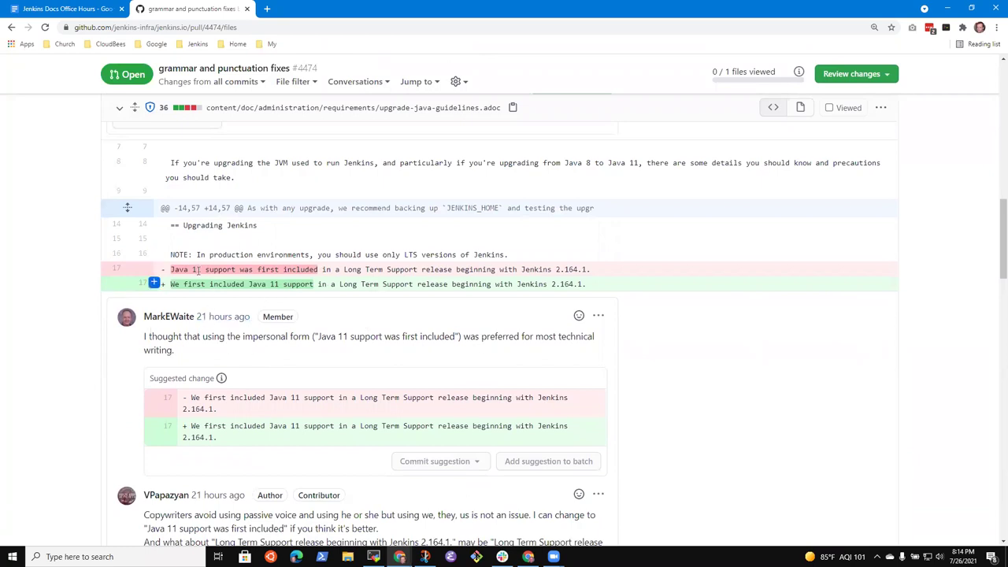
drag(172, 271, 308, 271)
click(175, 284)
drag(175, 285, 313, 287)
click(314, 287)
scroll(330, 339, down, 1)
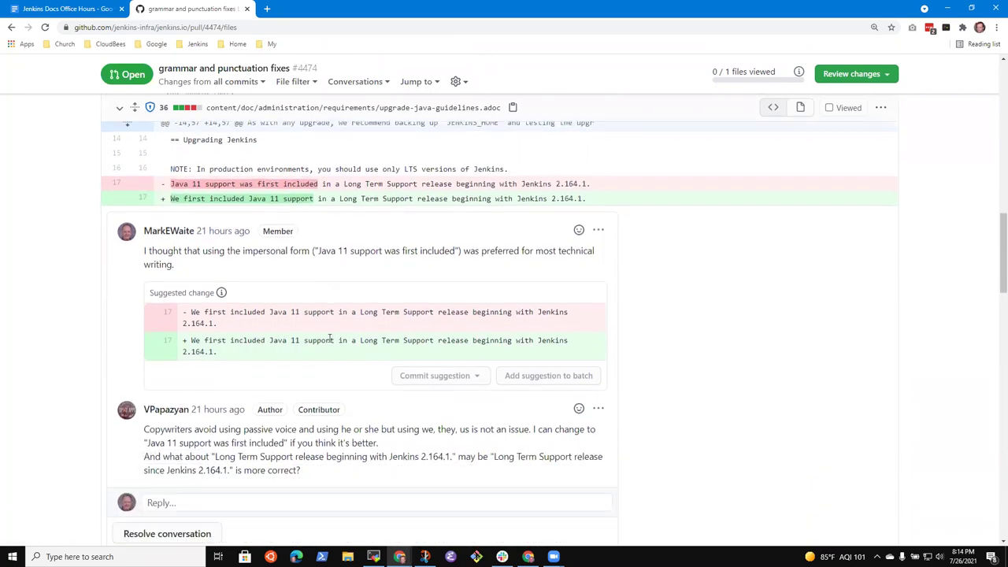
scroll(362, 315, up, 1)
scroll(393, 300, down, 1)
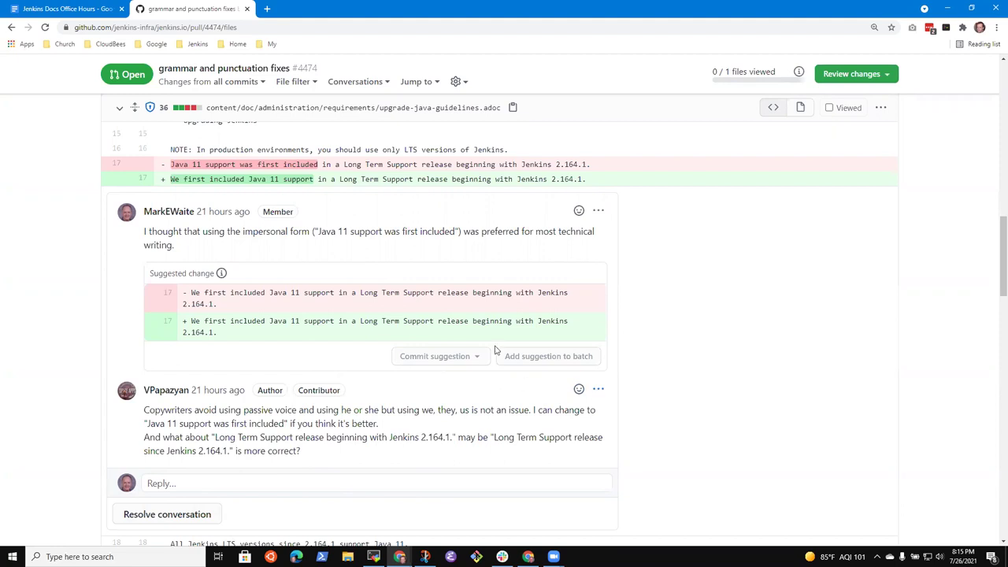
Edit the line 17 comment's suggestion to say 'is included' and end with 'Jenkins 2.164.1 and later.'.
click(597, 214)
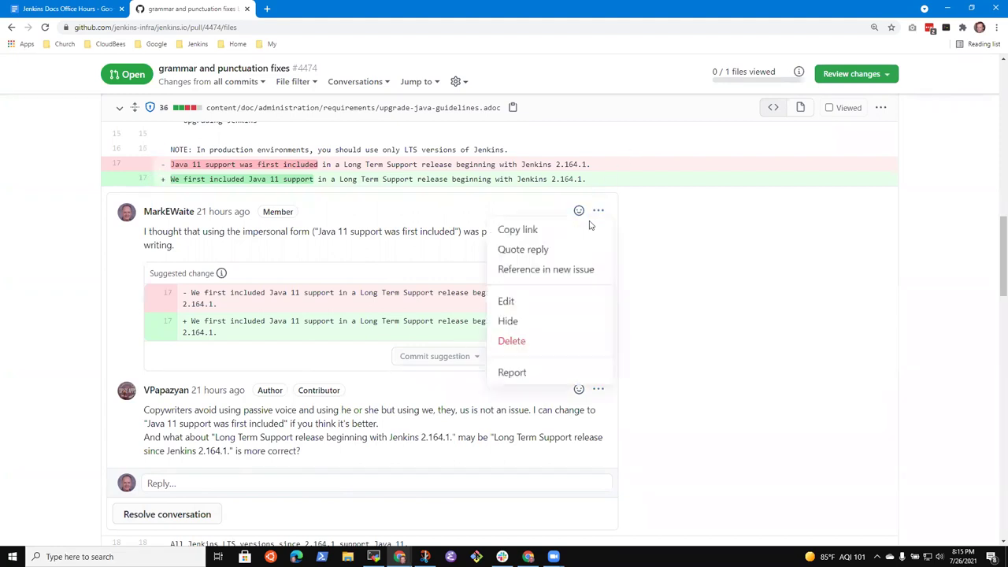
click(512, 303)
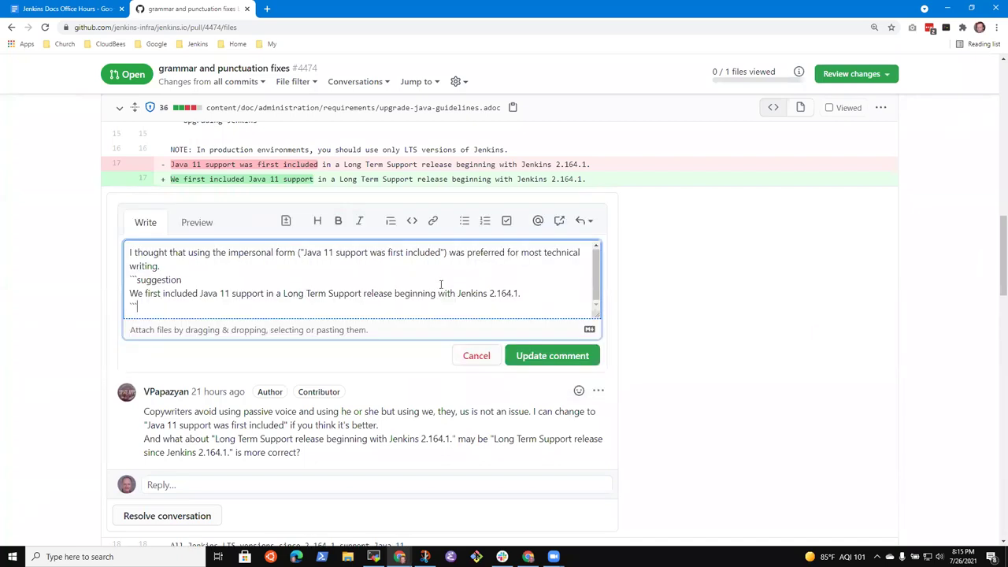
key(Up)
key(Up)
key(ctrl+shift+Right)
key(ctrl+shift+Right)
key(ctrl+shift+Right)
key(ctrl+shift+Right)
key(ctrl+shift+Left)
key(Delete)
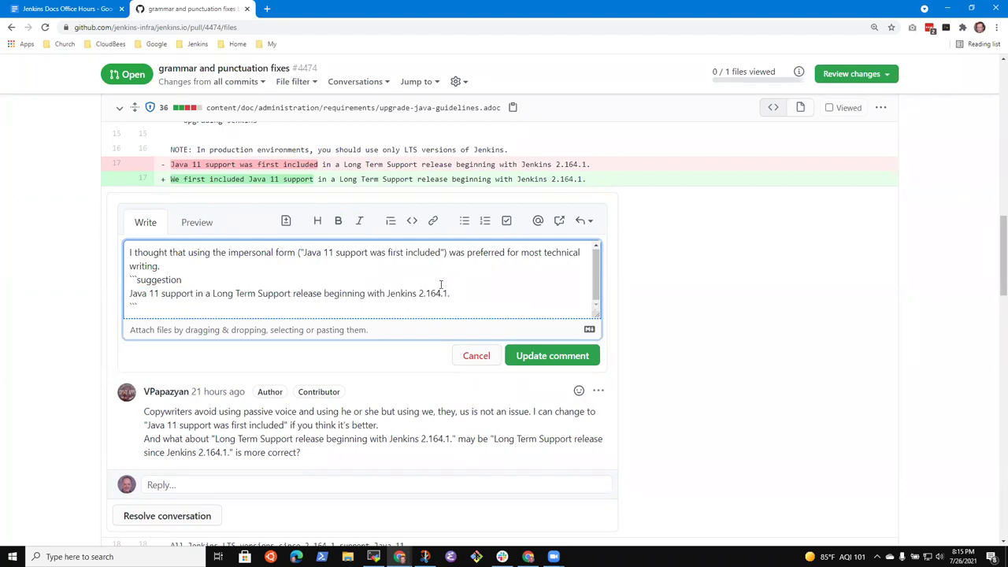
text(is included)
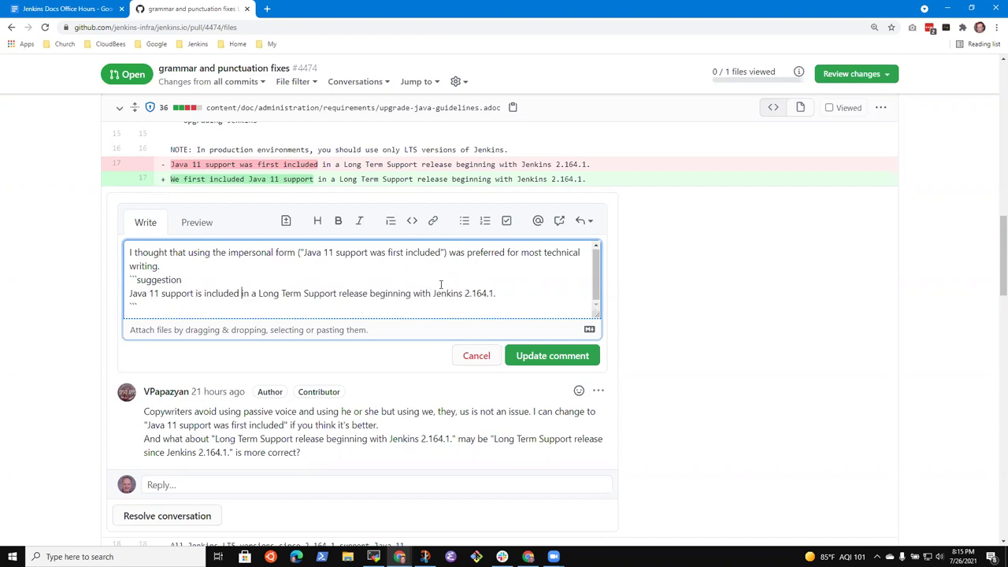
key(ctrl+shift+Right)
key(Delete)
text(Jenkins 2.164.1)
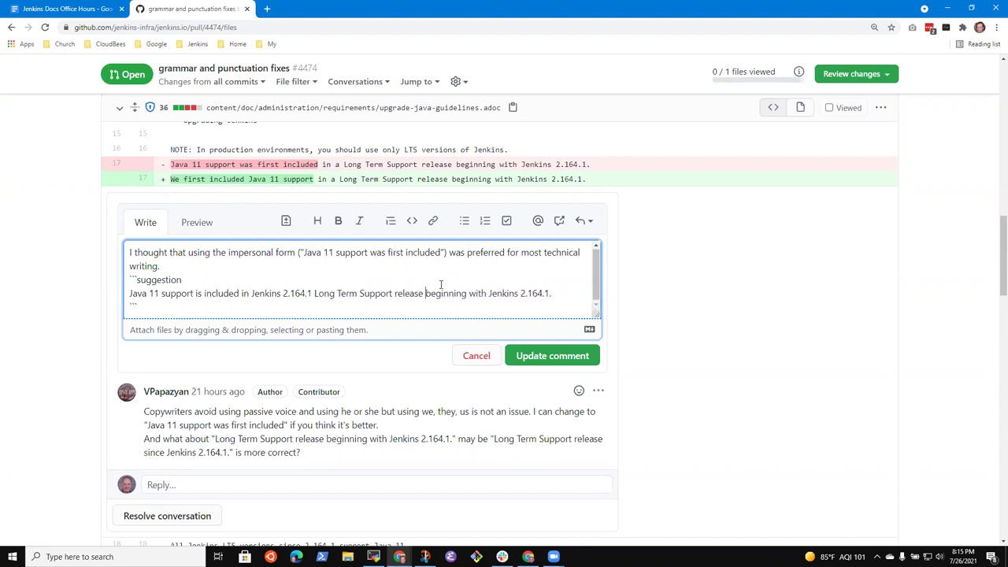
key(ctrl+shift+Right)
key(ctrl+shift+Right)
key(ctrl+shift+Right)
key(ctrl+shift+Right)
key(Delete)
text(and later.)
Delete 'release' from the suggestion and change 'included' to 'supported'.
key(ctrl+Left)
key(ctrl+Left)
key(ctrl+Left)
key(ctrl+shift+Right)
key(Delete)
key(End)
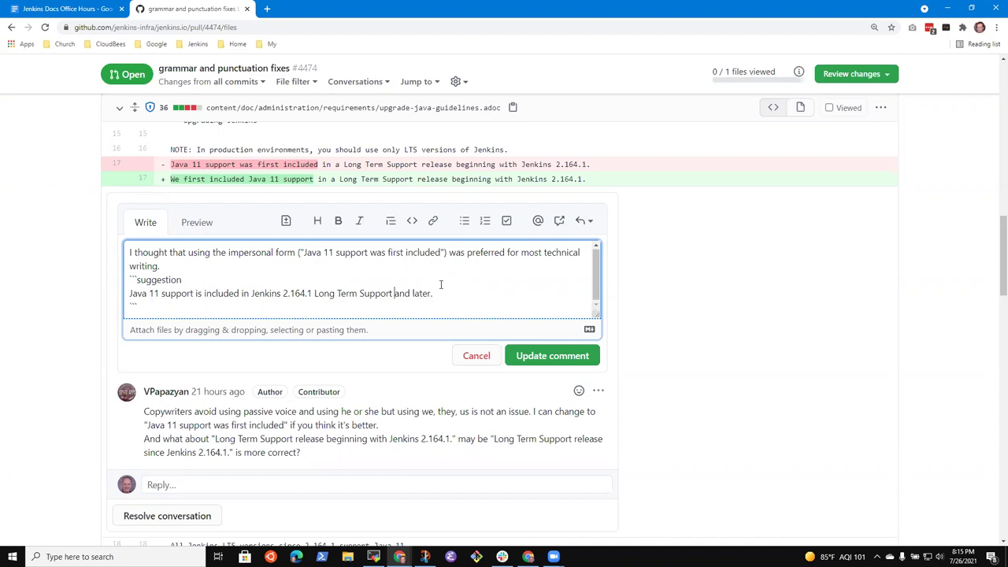
key(ctrl+shift+Left)
key(ctrl+shift+Left)
key(ctrl+shift+Left)
key(Delete)
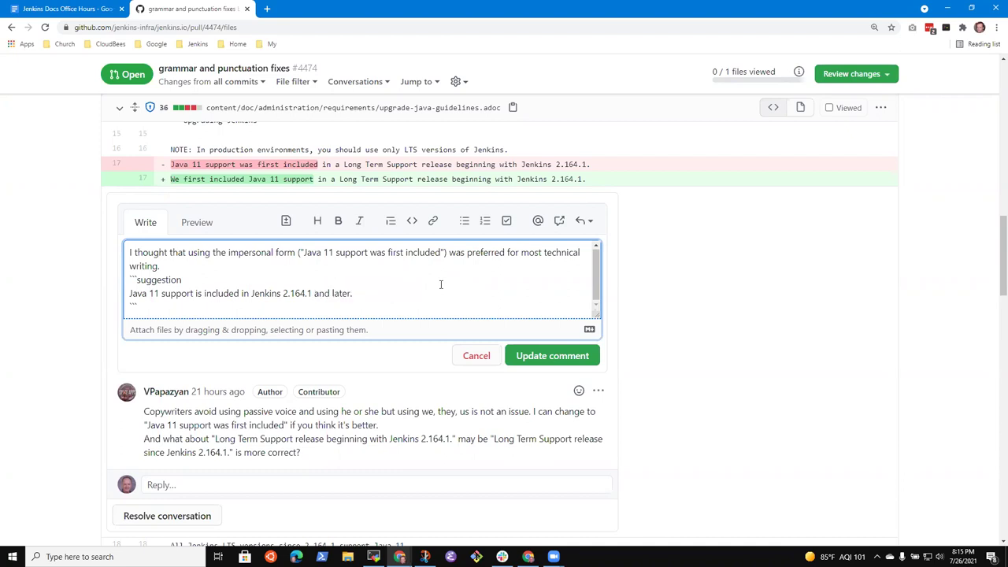
key(ctrl+z)
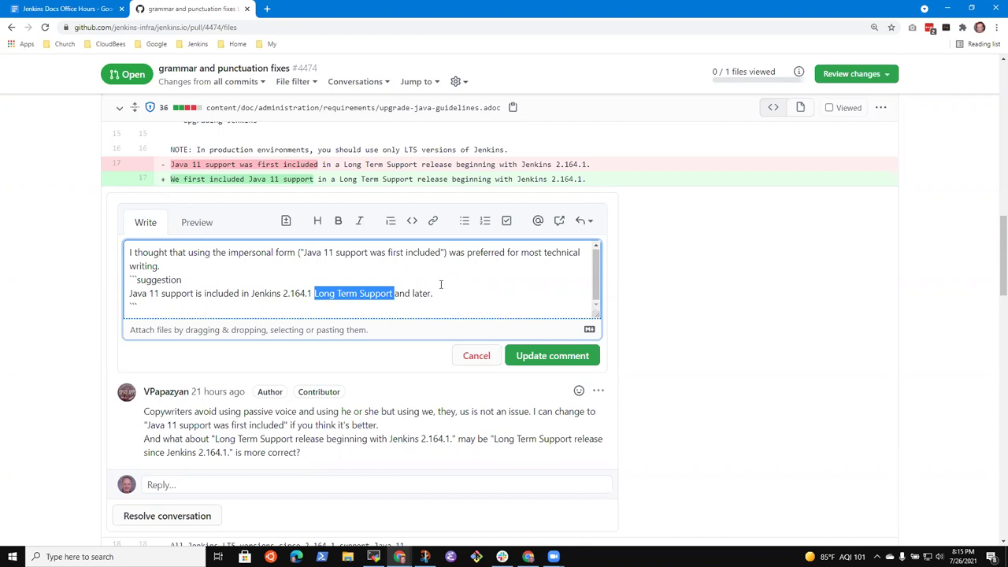
key(Home)
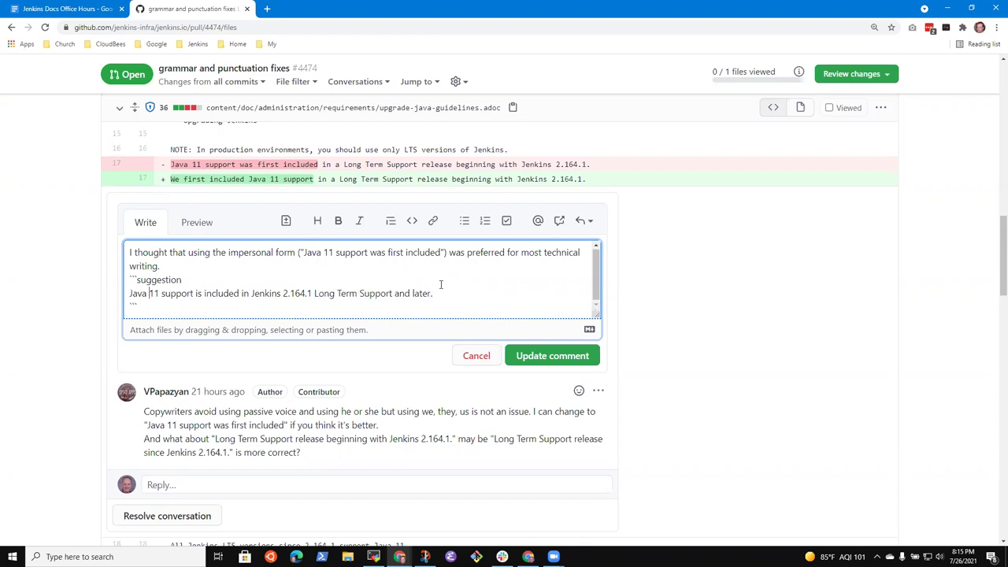
key(ctrl+Right)
key(ctrl+shift+Left)
key(BackSpace)
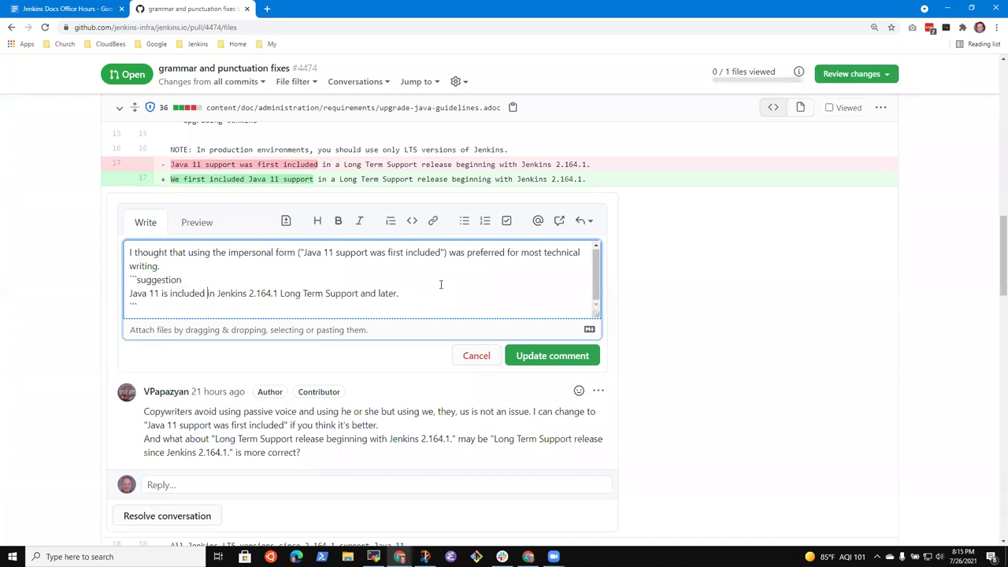
key(ctrl+shift+Left)
key(BackSpace)
text(supported)
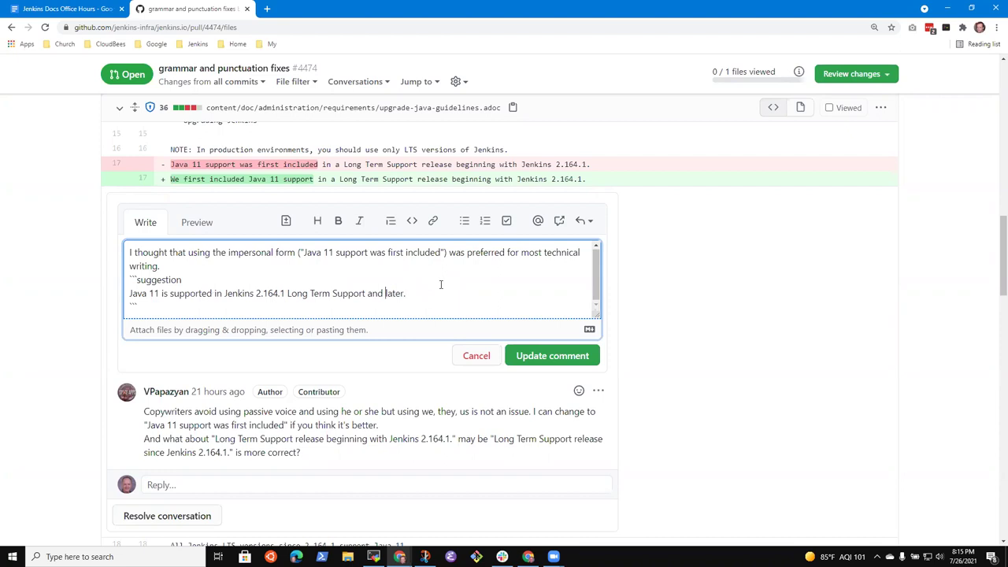
key(ctrl+Left)
key(Down)
key(Down)
key(Up)
key(End)
text(Again with thanks to @Stack)
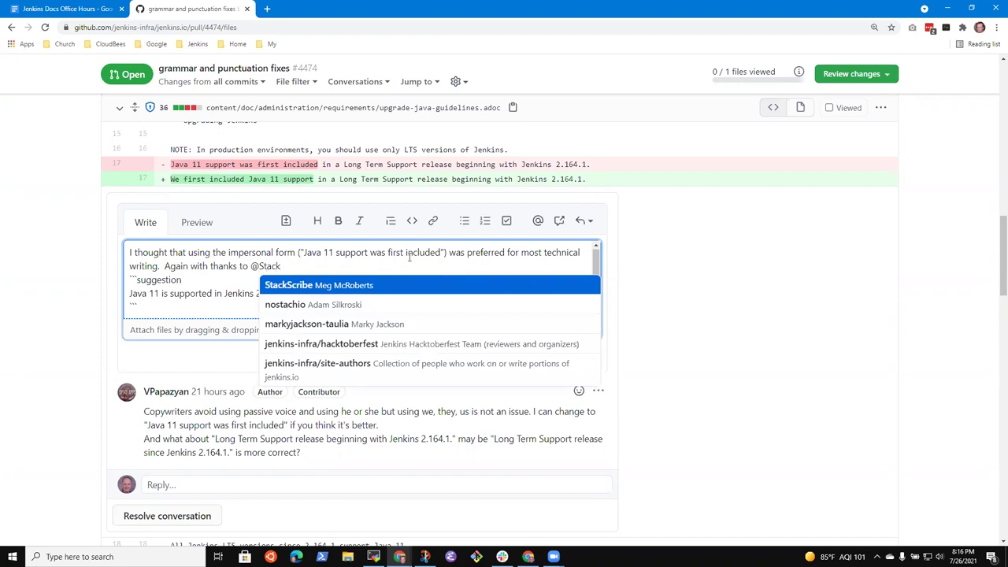
click(320, 288)
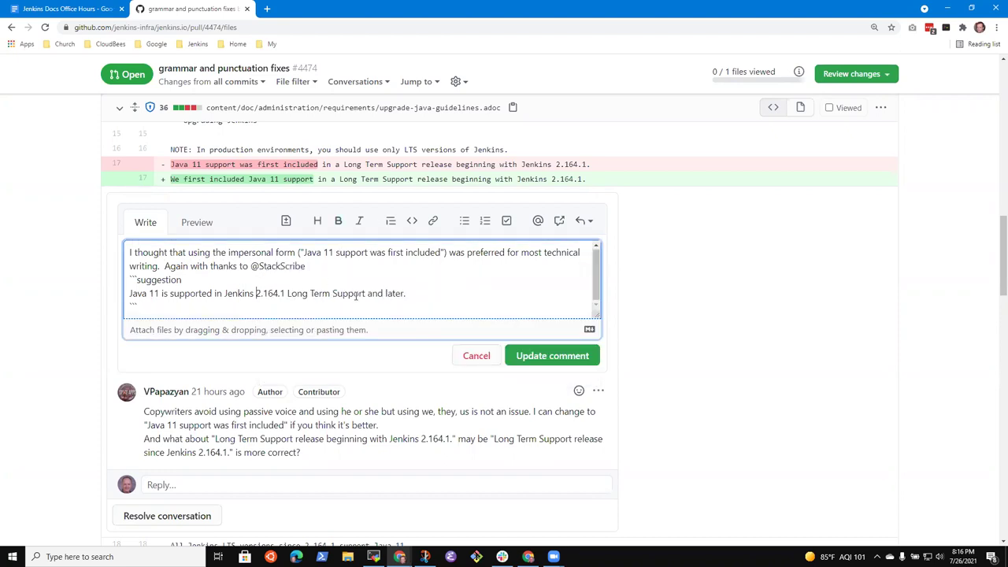
Remove 'Long Term Support' from the suggestion line.
key(ctrl+shift+Right)
key(ctrl+shift+Right)
key(ctrl+shift+Right)
key(ctrl+shift+Right)
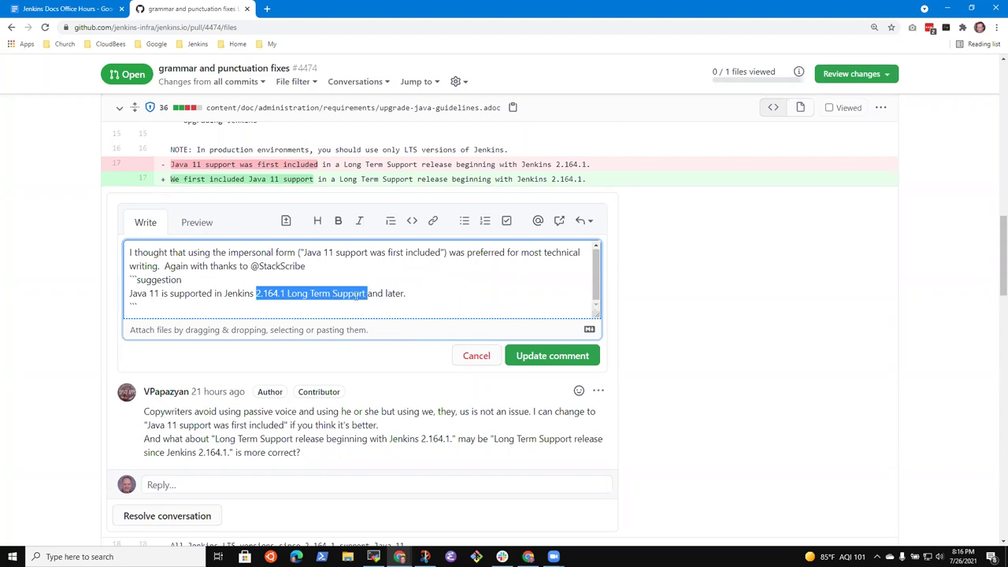
key(ctrl+Left)
key(ctrl+shift+Right)
key(ctrl+shift+Right)
key(ctrl+shift+Right)
key(BackSpace)
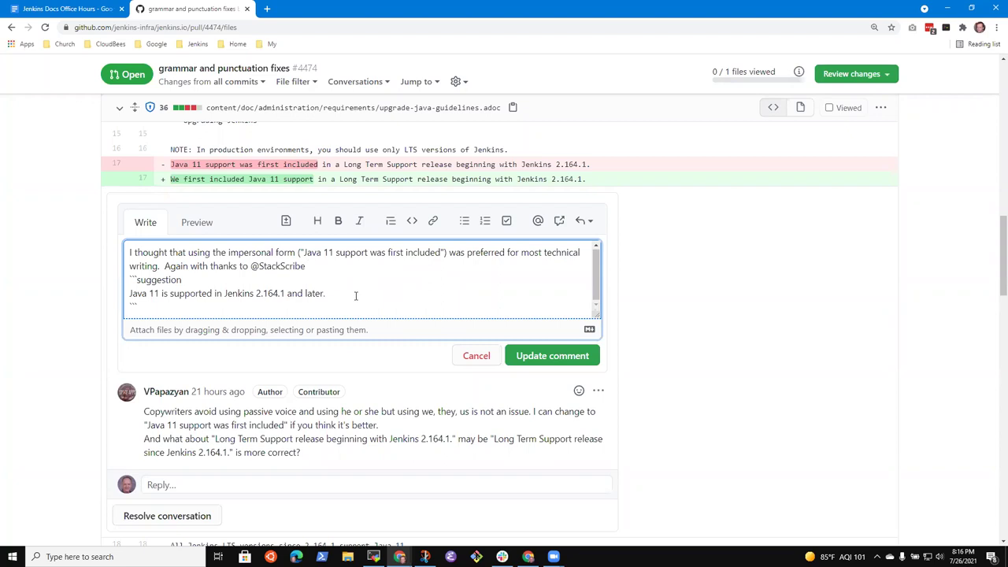
key(ctrl+z)
key(Left)
key(ctrl+shift+Left)
key(ctrl+shift+Left)
key(ctrl+shift+Left)
key(BackSpace)
Save the comment suggesting 'Java 11 is supported in Jenkins 2.164.1 and later.' and review the diff.
click(553, 358)
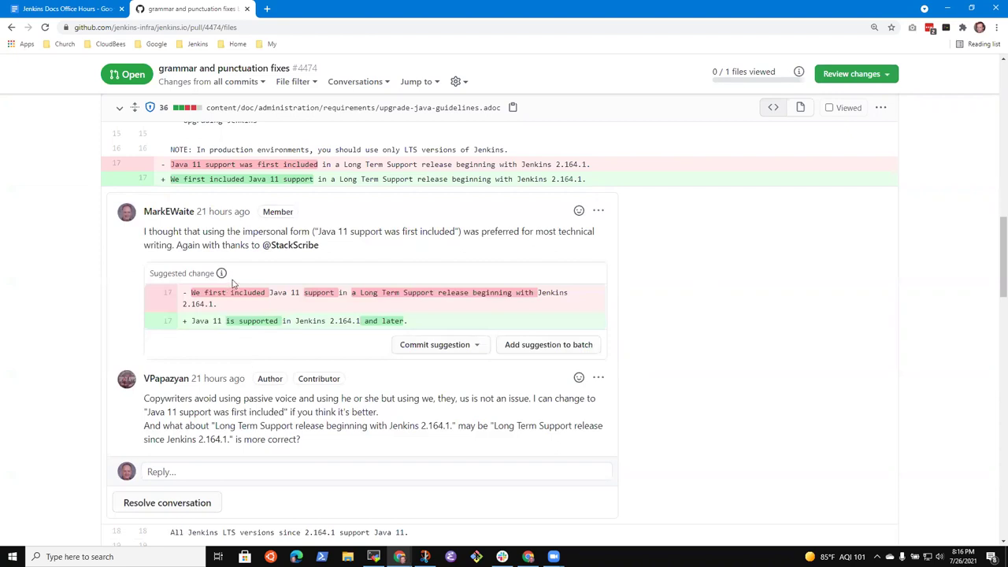
scroll(268, 284, down, 1)
scroll(349, 295, down, 4)
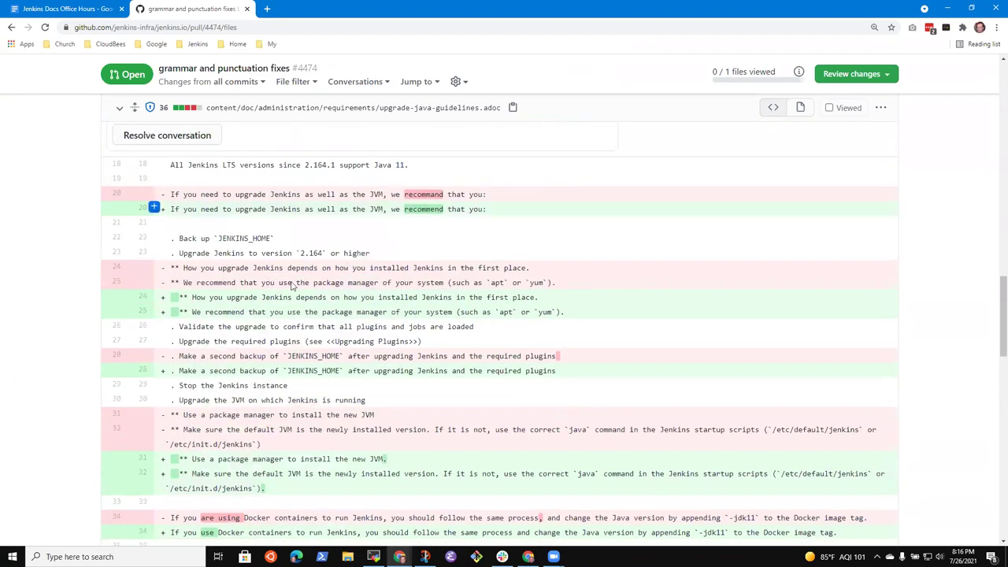
scroll(376, 309, down, 1)
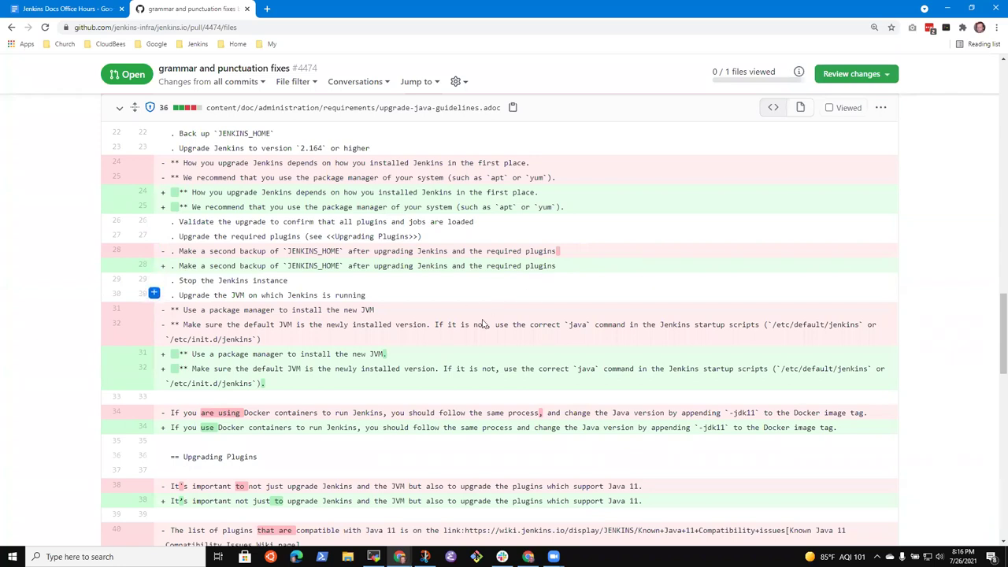
scroll(347, 274, down, 2)
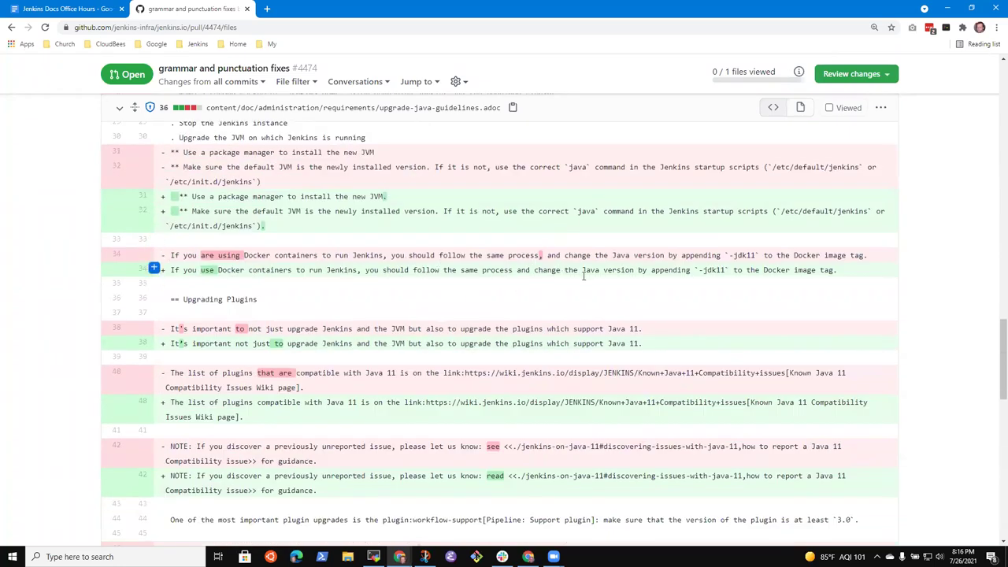
scroll(323, 339, down, 2)
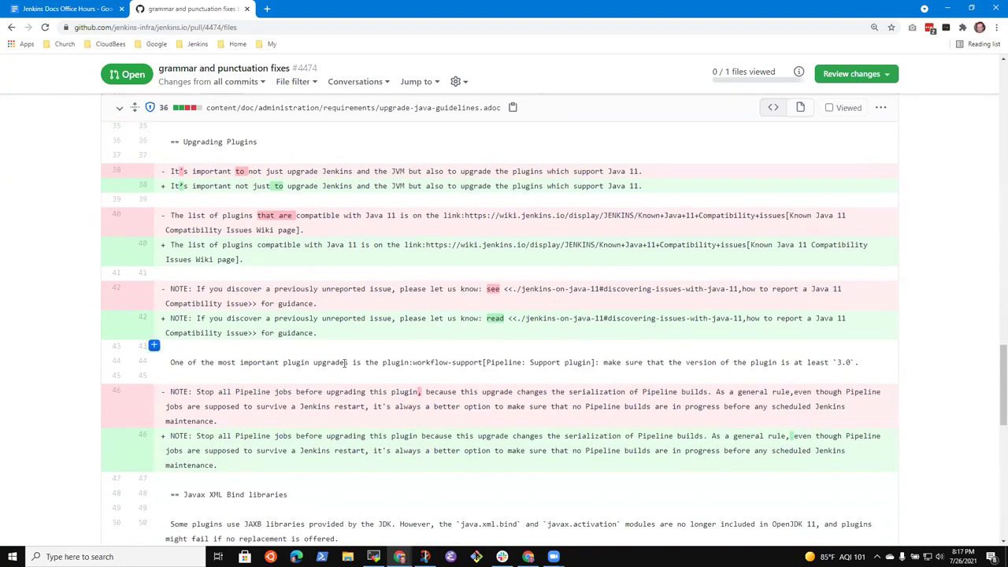
scroll(394, 362, down, 1)
scroll(394, 362, down, 3)
scroll(236, 356, down, 2)
scroll(472, 365, down, 2)
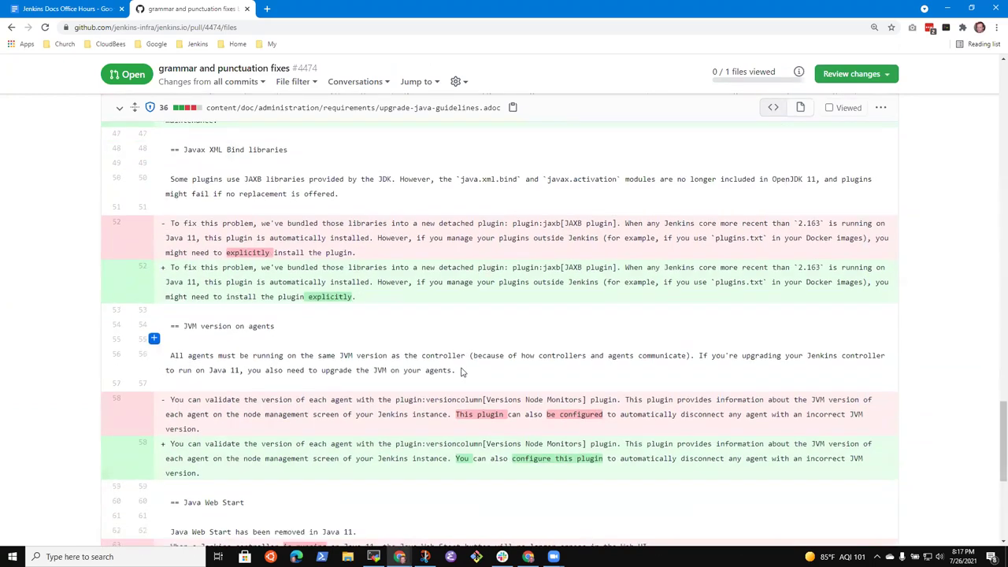
scroll(388, 368, down, 3)
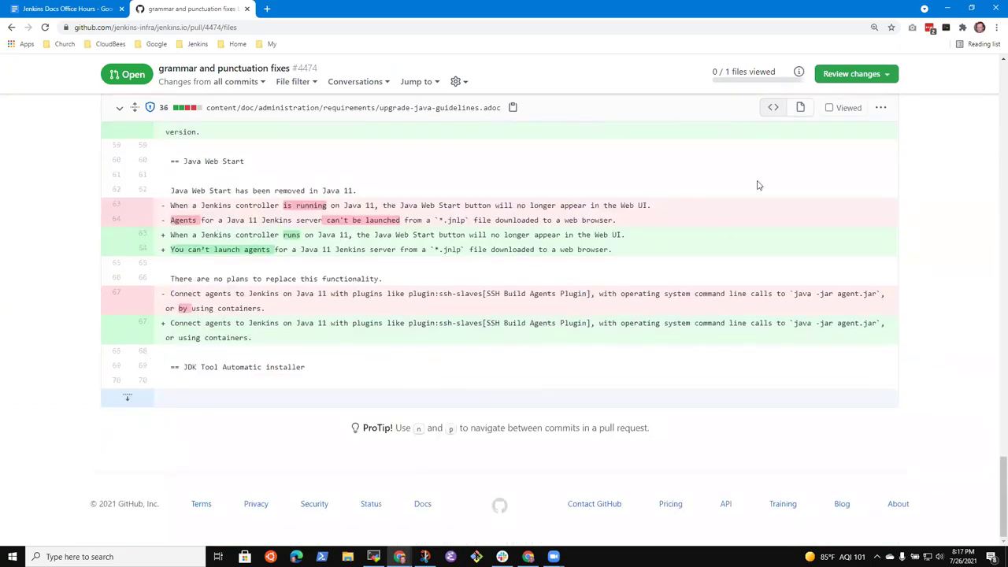
scroll(652, 269, up, 8)
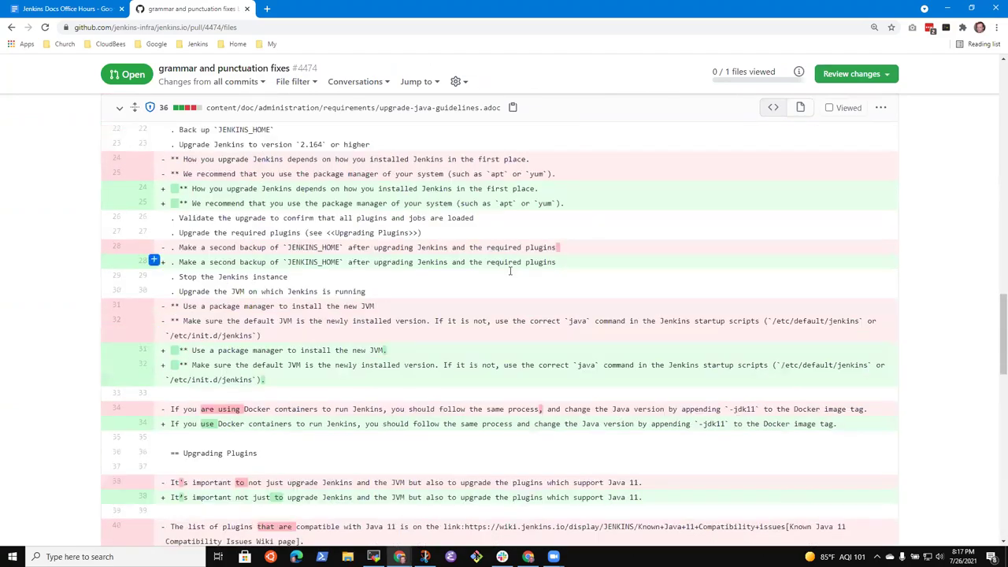
scroll(516, 291, up, 15)
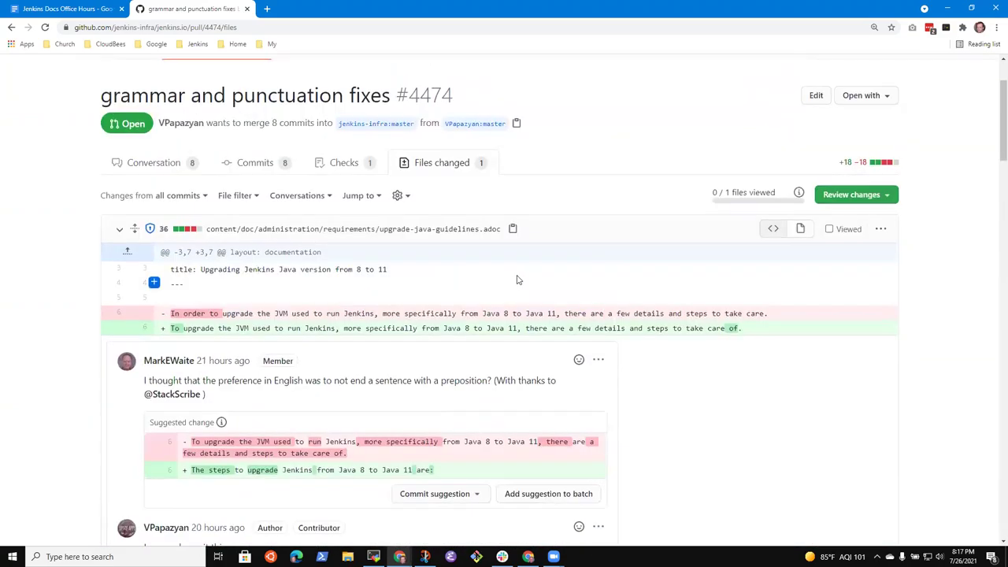
scroll(515, 277, up, 2)
scroll(486, 286, down, 5)
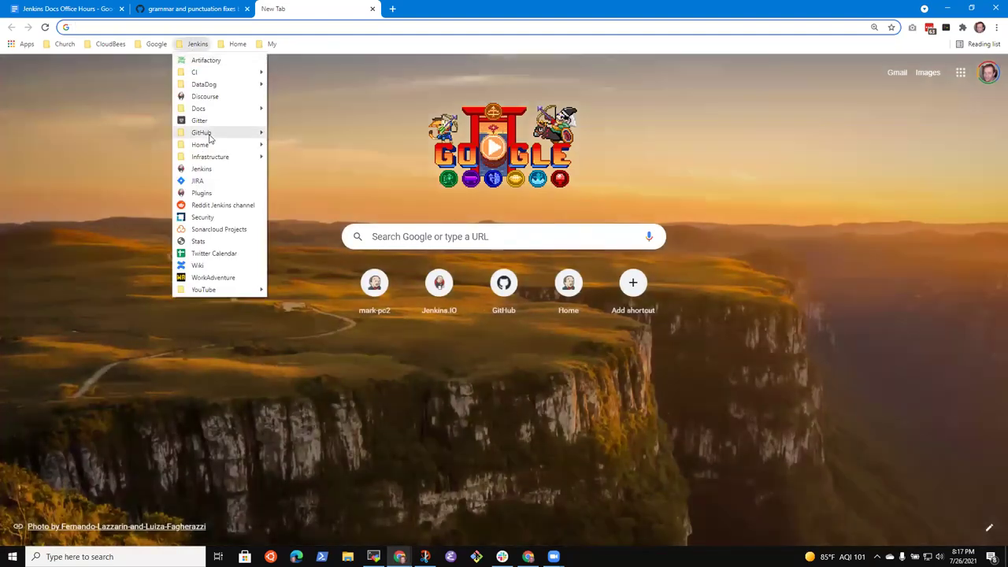
Open the jenkins.io repository's STYLEGUIDE.adoc at its Handbook Style Guide section.
mouse_move(211, 132)
click(296, 169)
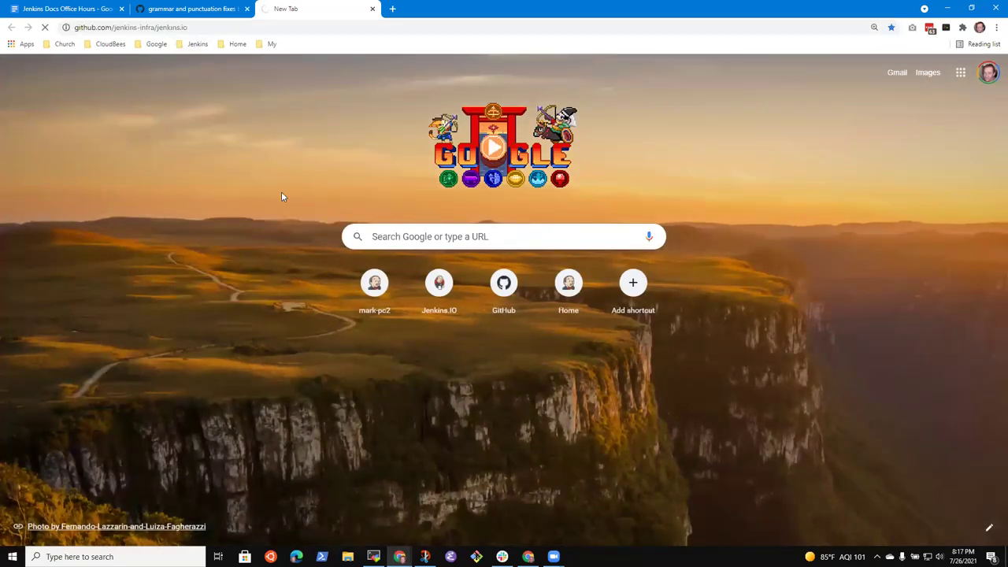
scroll(264, 306, down, 3)
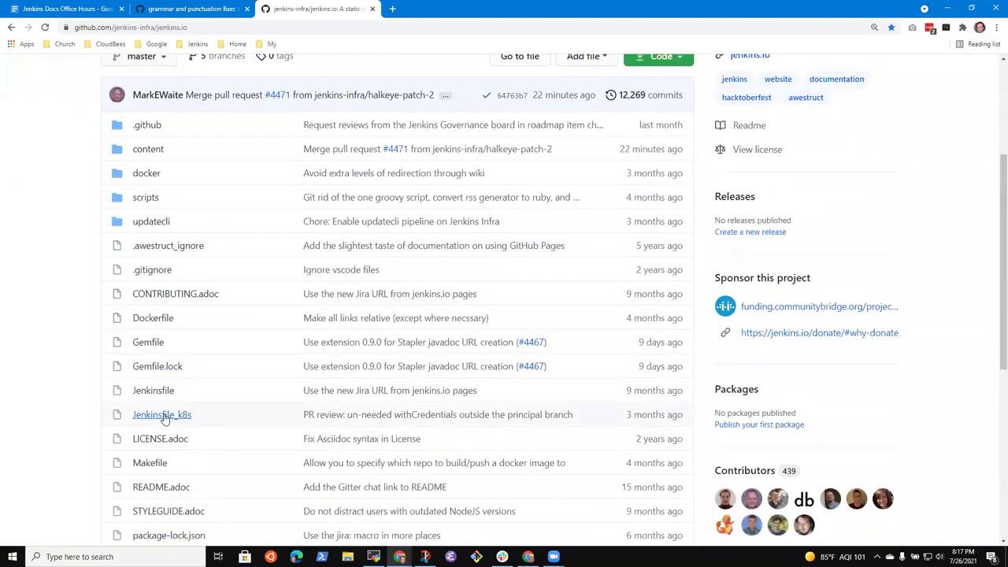
click(169, 511)
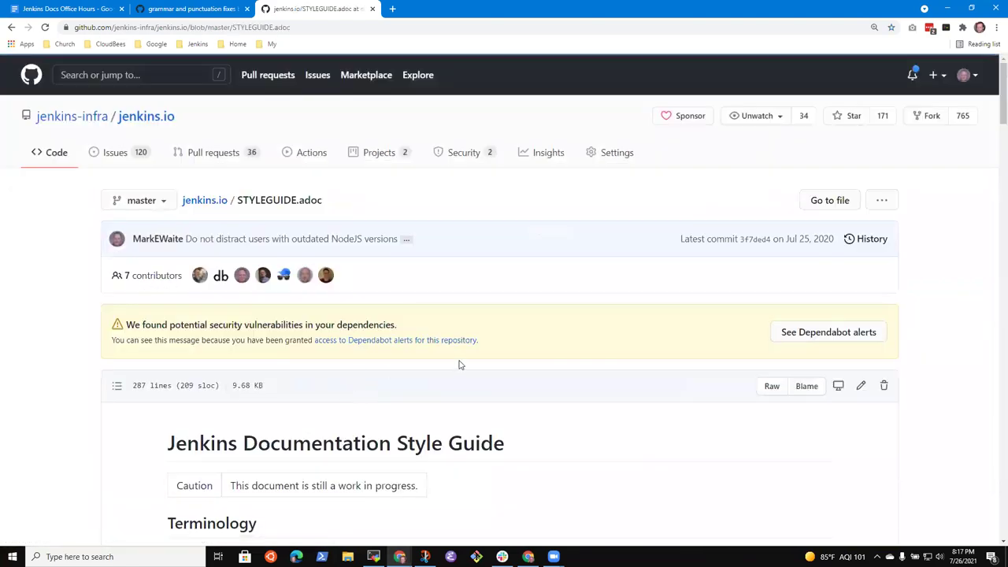
scroll(523, 367, down, 3)
scroll(236, 355, down, 20)
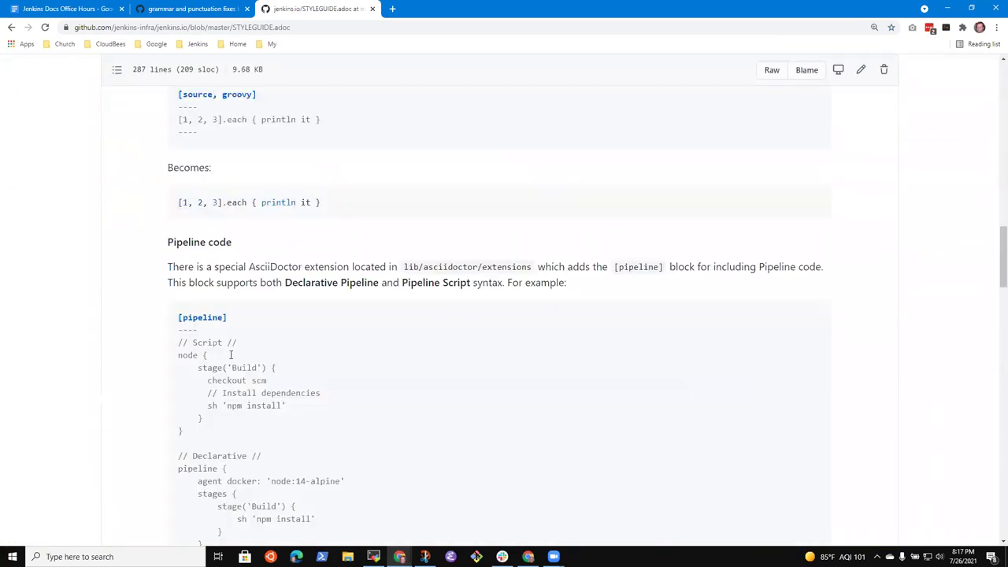
scroll(271, 316, up, 10)
scroll(270, 316, up, 5)
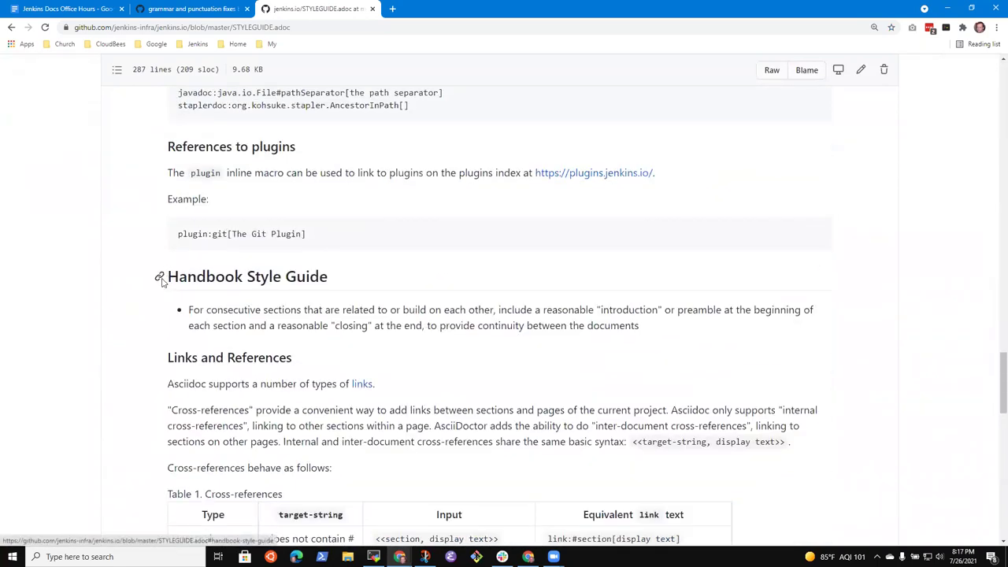
click(160, 278)
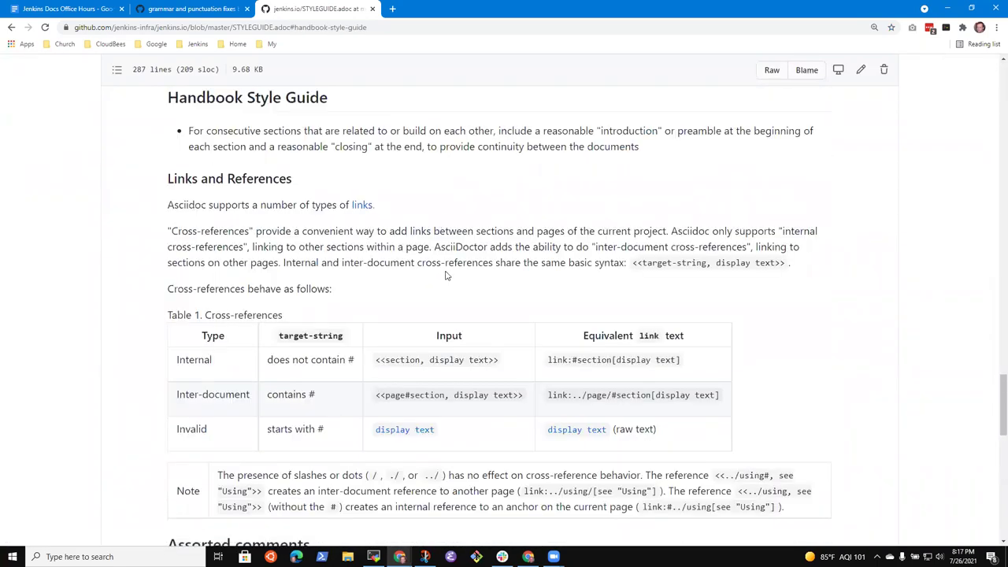
scroll(446, 274, down, 5)
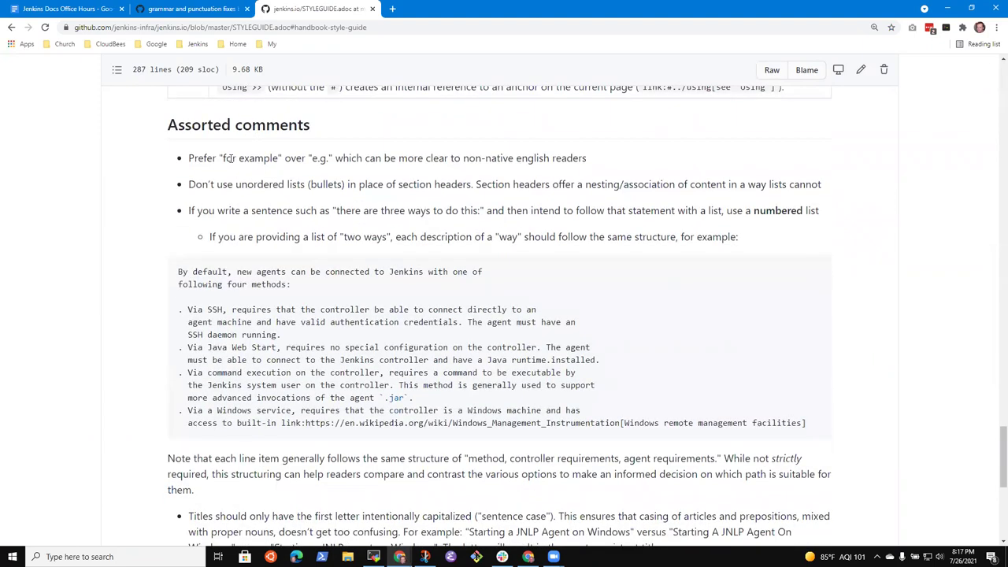
Highlight the first bullet's 'for example' guidance and compare the style guide with pull request #4474.
drag(230, 157, 305, 157)
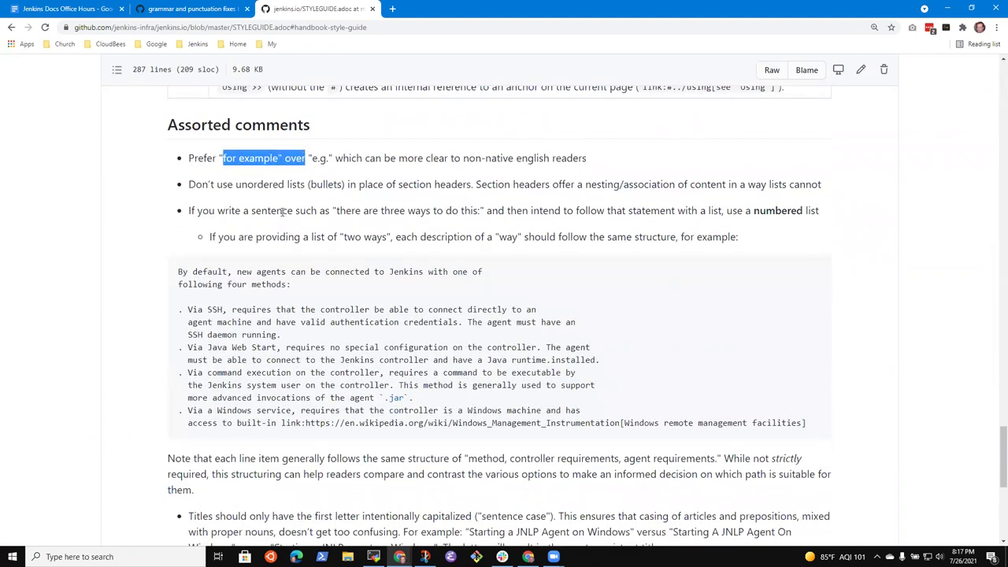
click(610, 186)
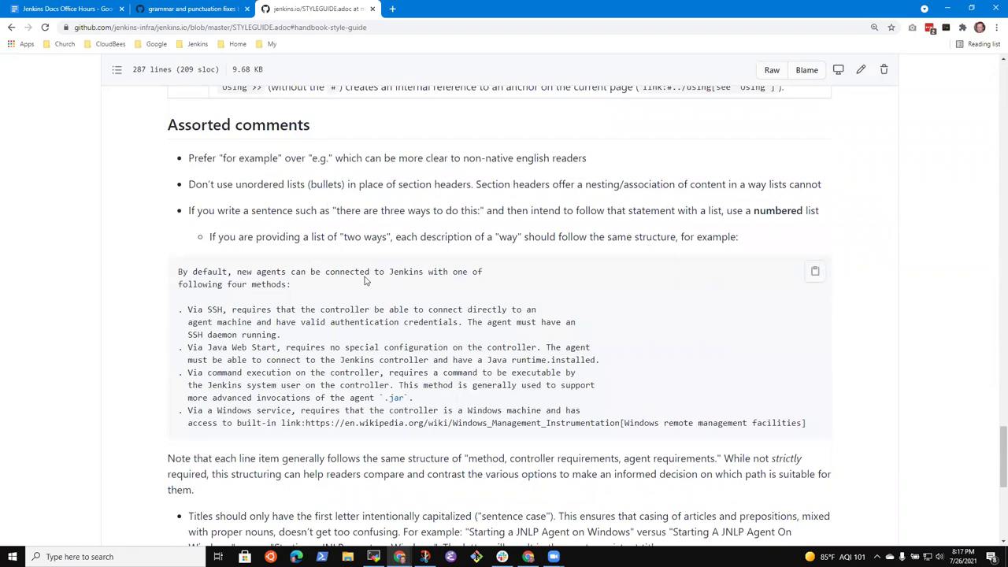
scroll(108, 370, down, 5)
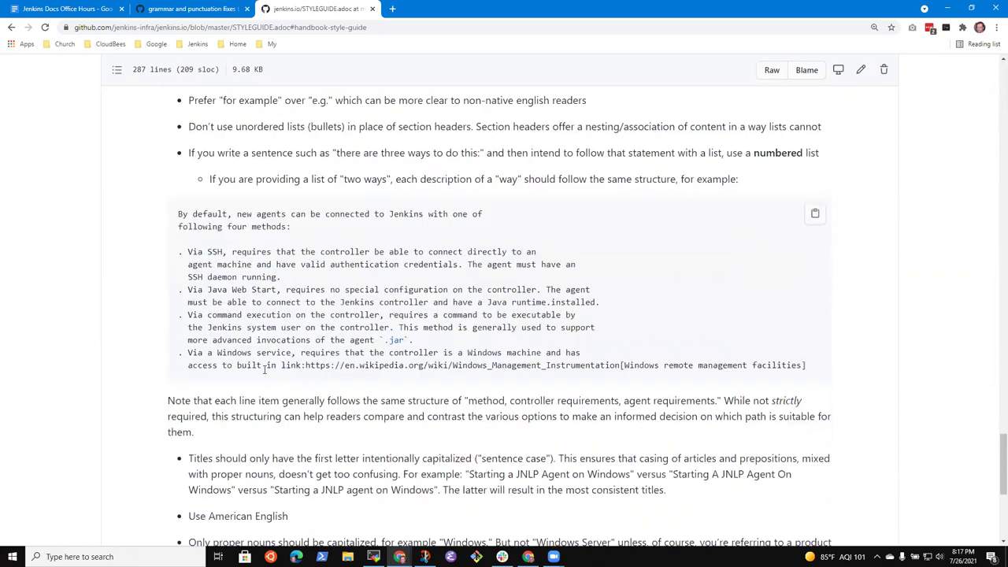
scroll(289, 376, up, 5)
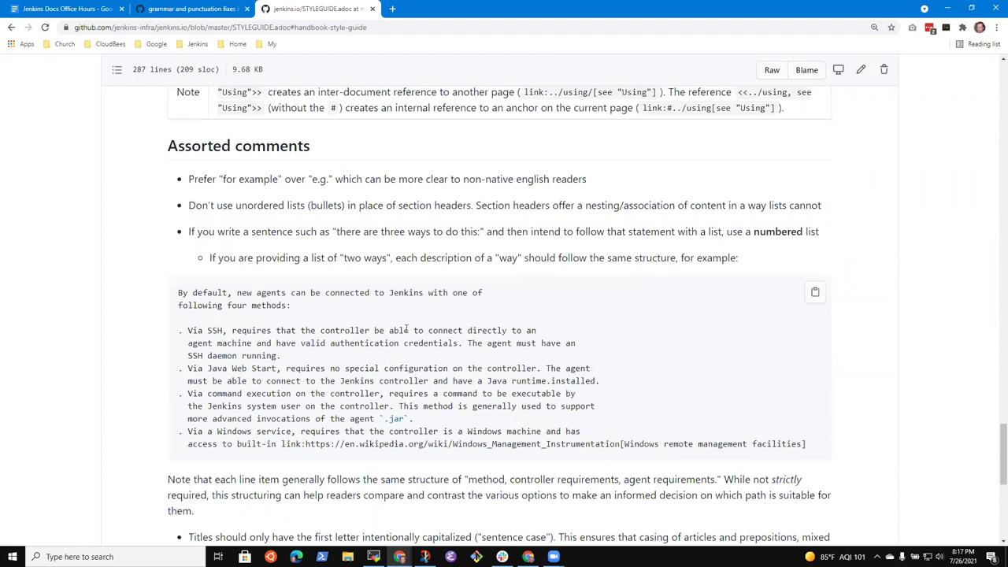
scroll(421, 340, down, 1)
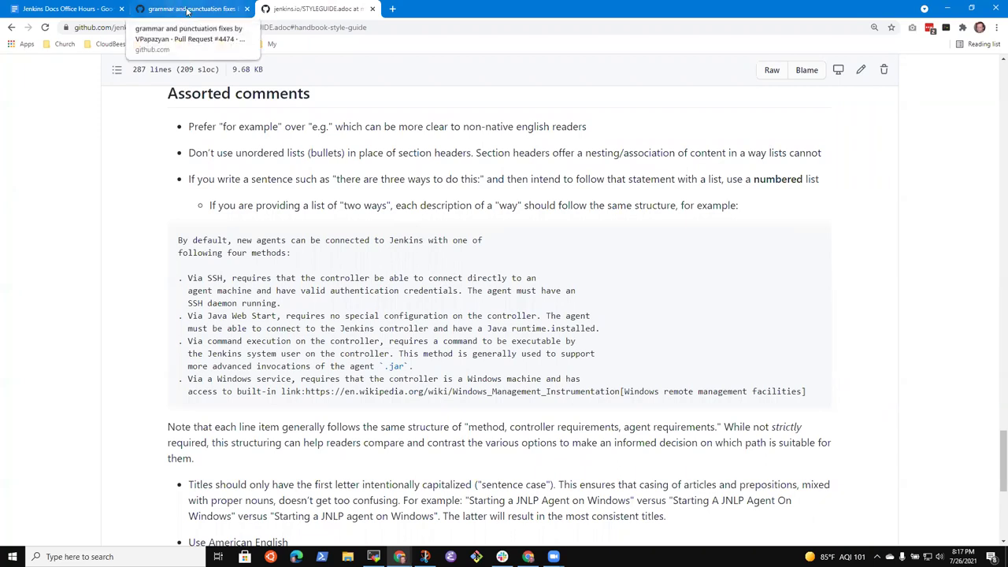
click(188, 10)
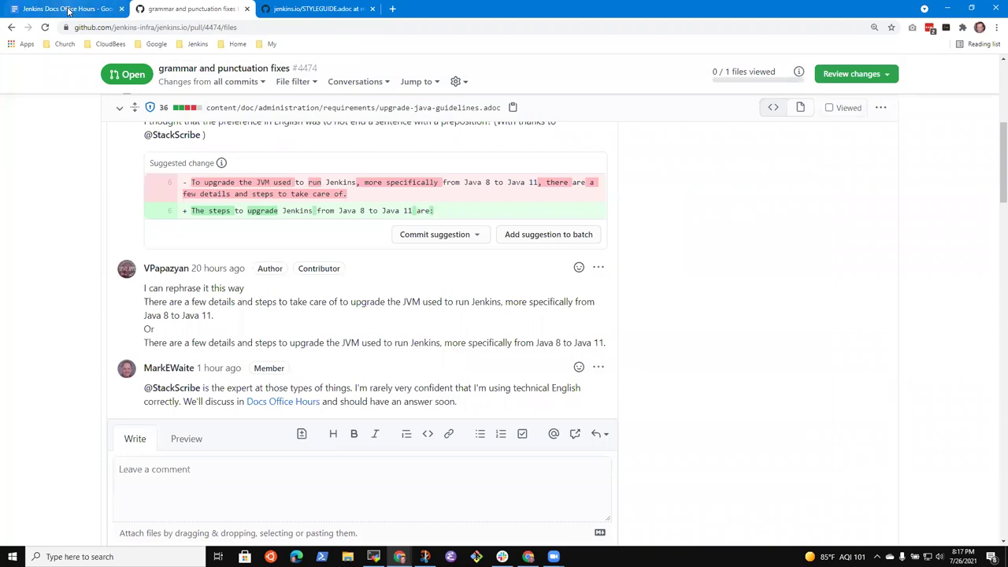
click(315, 9)
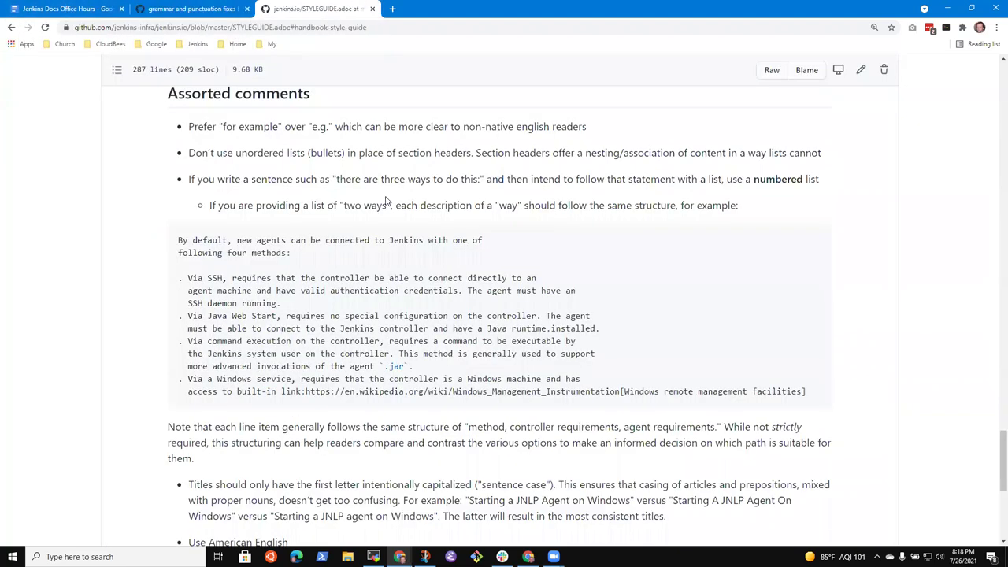
click(189, 10)
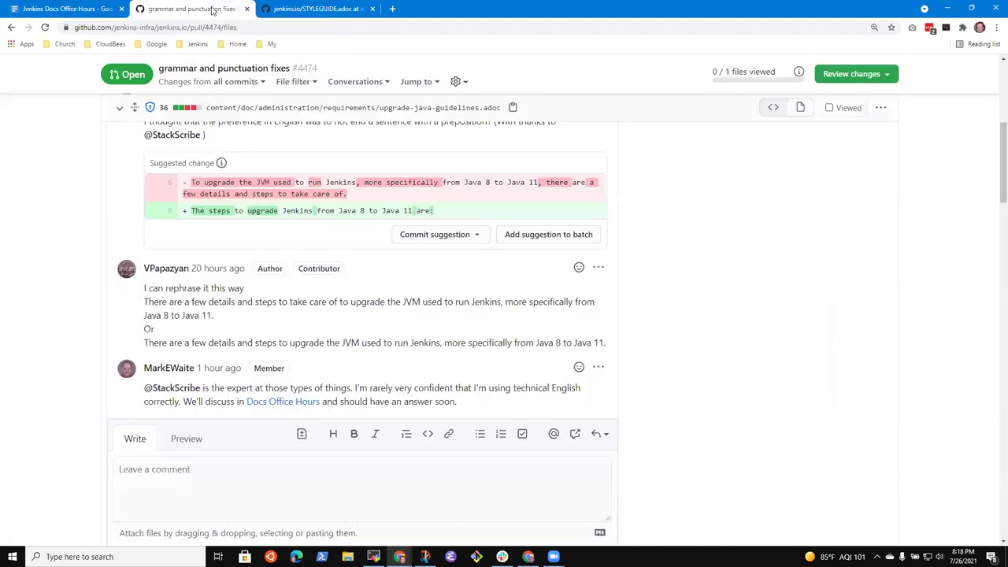
click(339, 12)
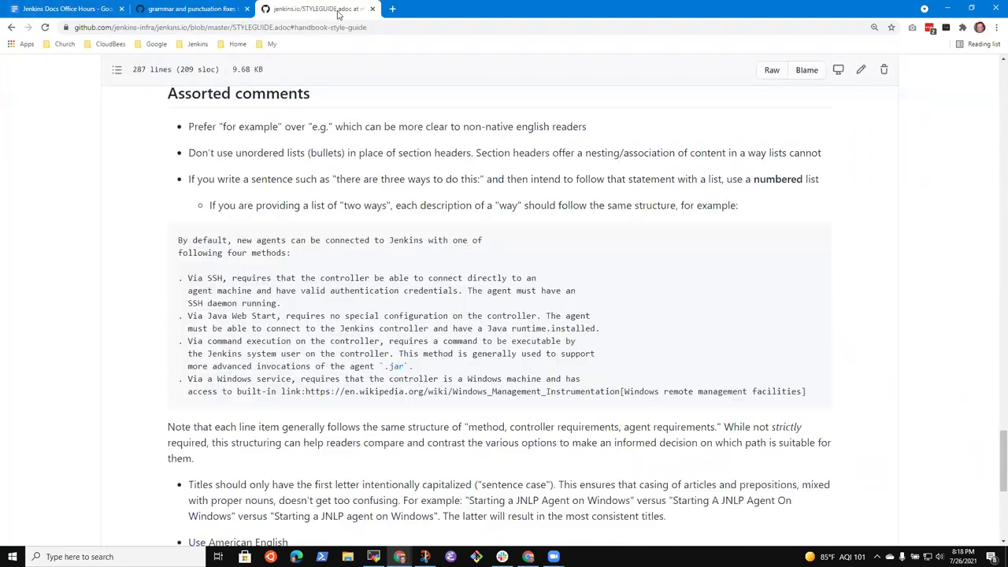
click(211, 13)
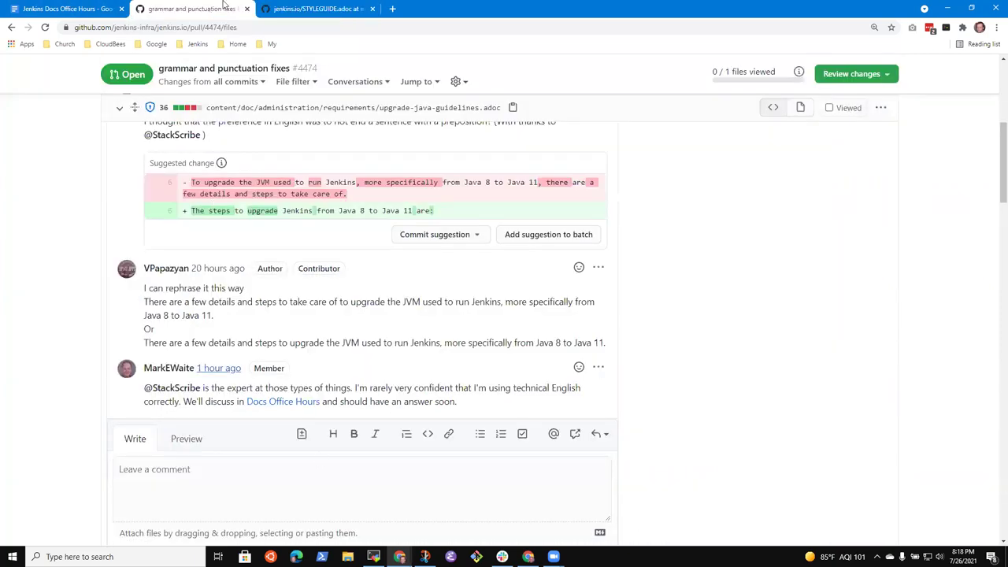
scroll(422, 384, up, 5)
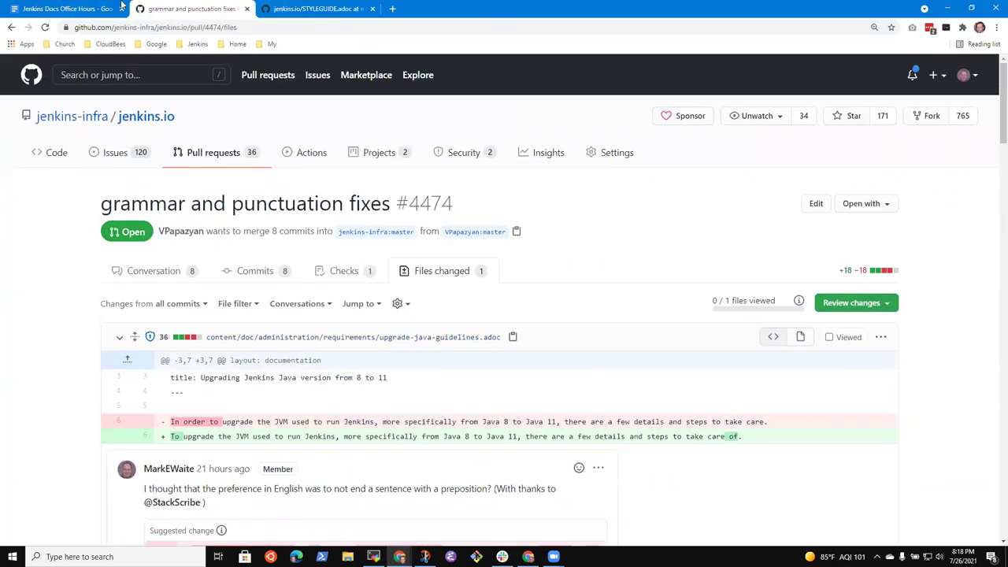
Return to the office hours notes and place the cursor at the end of the Jumbotron update item.
click(66, 10)
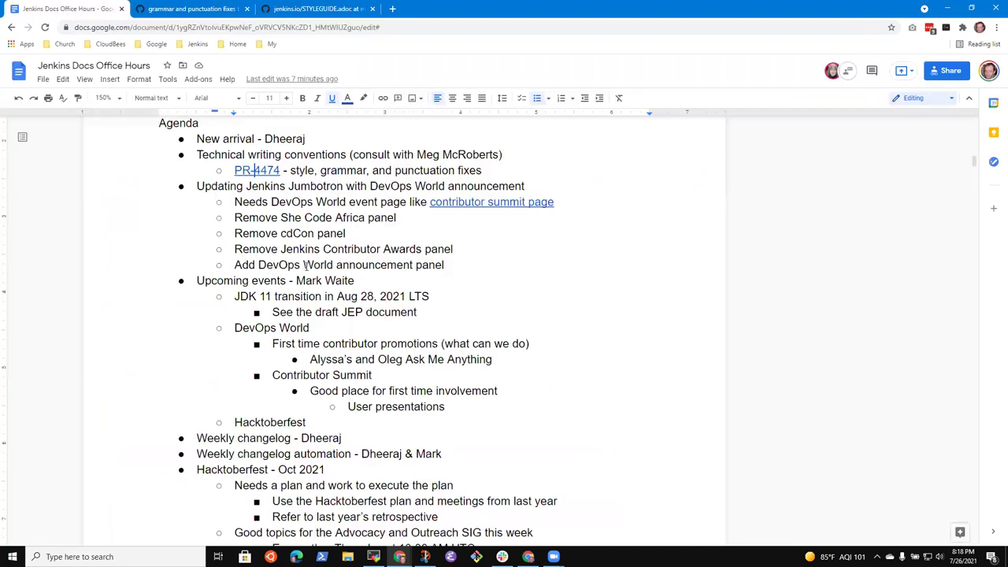
click(343, 157)
key(shift+End)
key(Right)
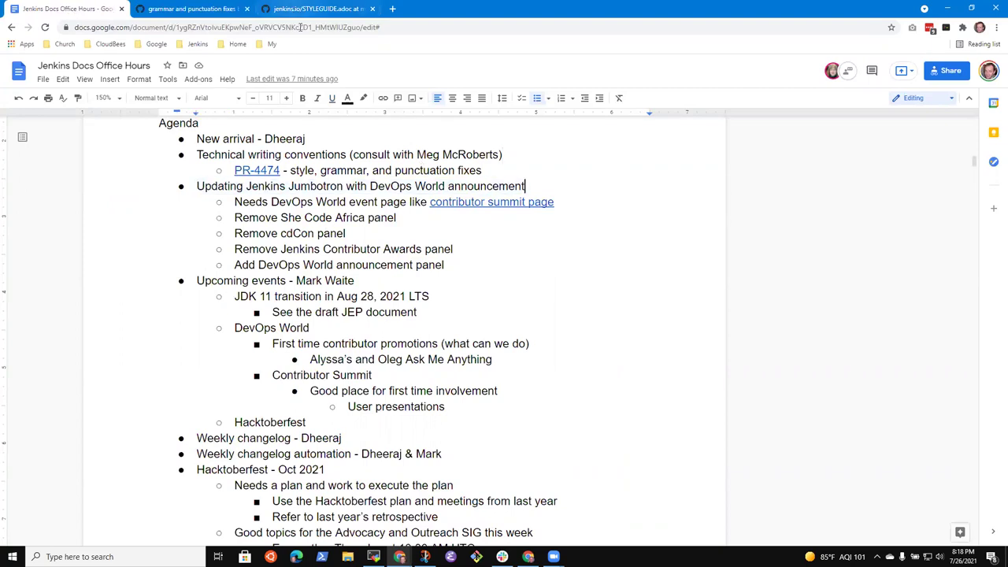
Open pull request #4468 and highlight the reviewer's comment recommending a new events page.
click(392, 8)
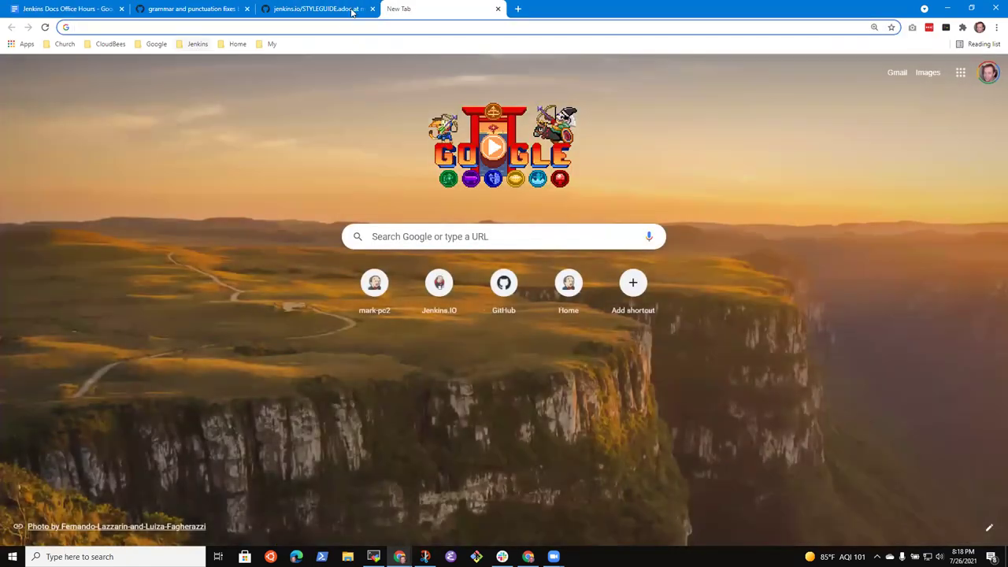
click(350, 11)
scroll(475, 167, up, 5)
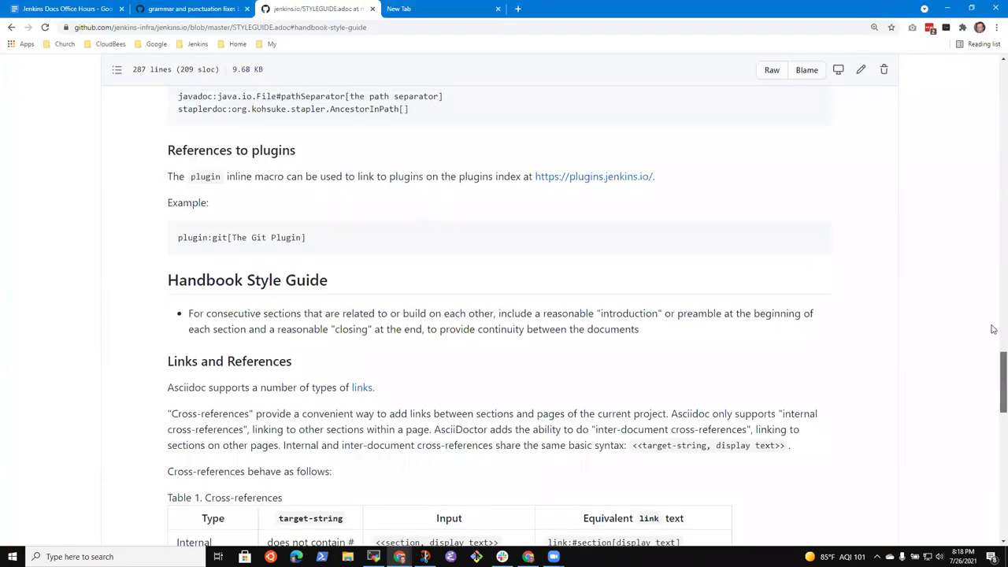
drag(997, 383, 997, 95)
click(211, 153)
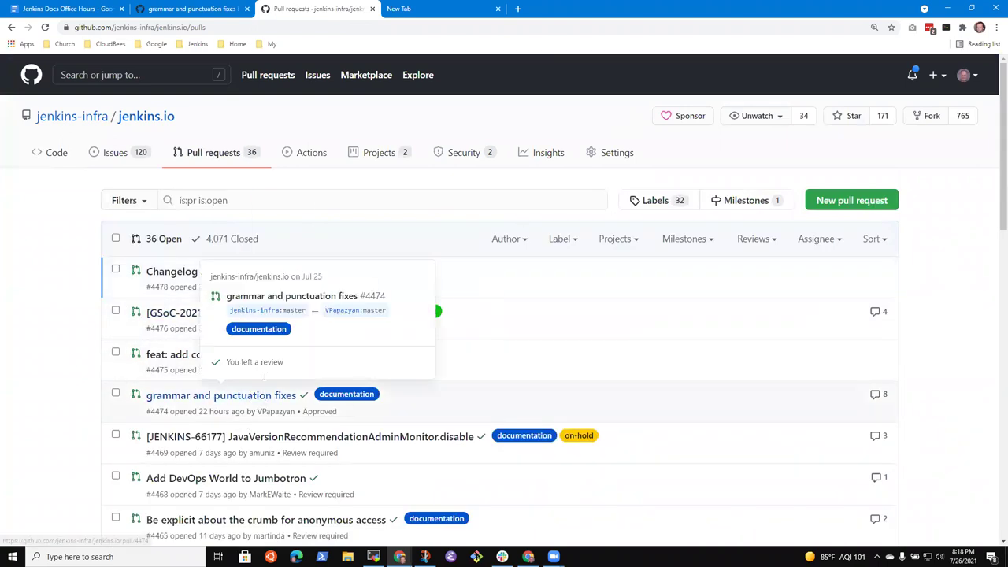
scroll(178, 366, down, 2)
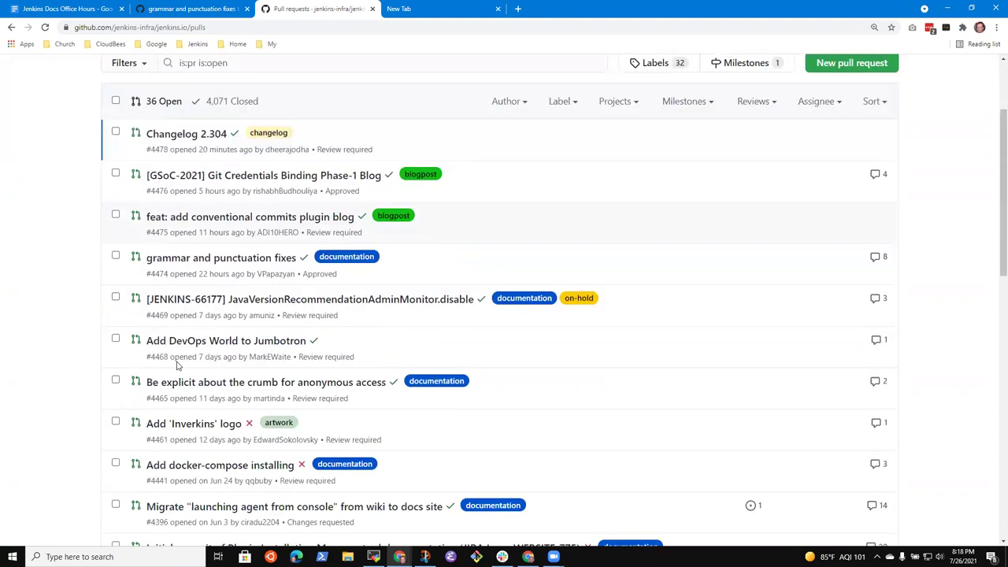
click(230, 323)
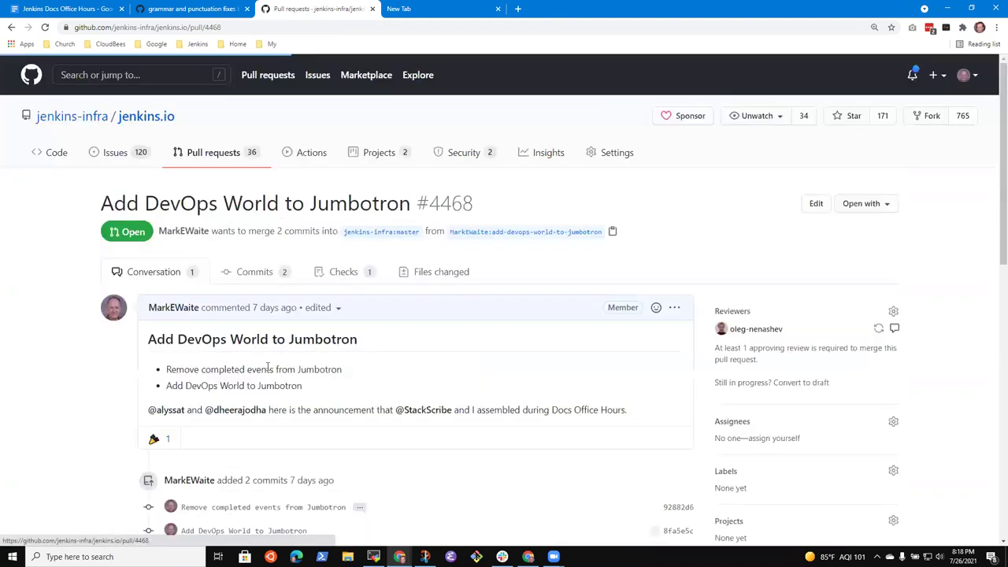
scroll(216, 275, down, 10)
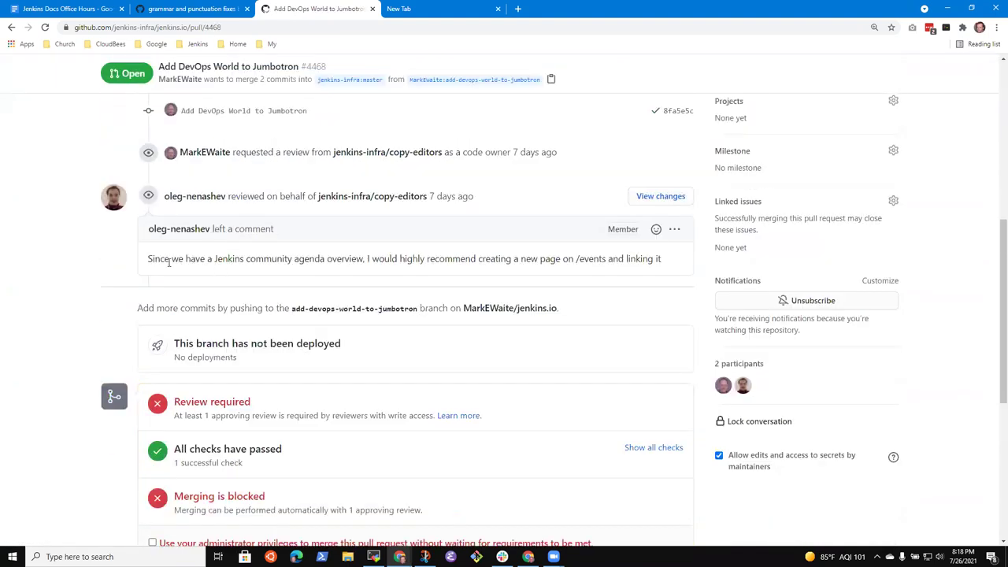
drag(149, 260, 665, 272)
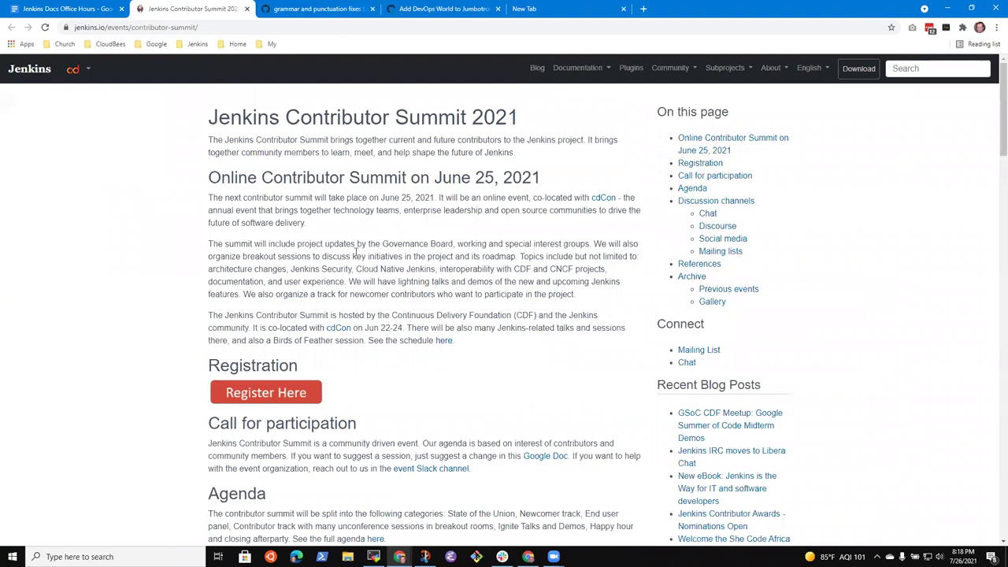
Add an indented sub-bullet under the event page item naming two people to discuss the content.
click(83, 8)
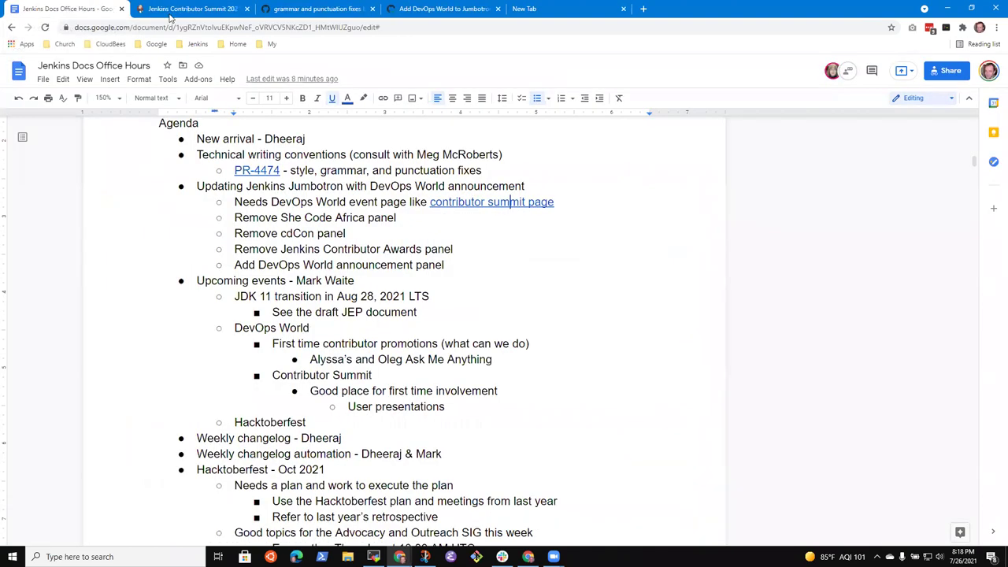
click(350, 203)
key(shift+Down)
key(shift+Down)
key(shift+Down)
key(shift+Down)
key(shift+Left)
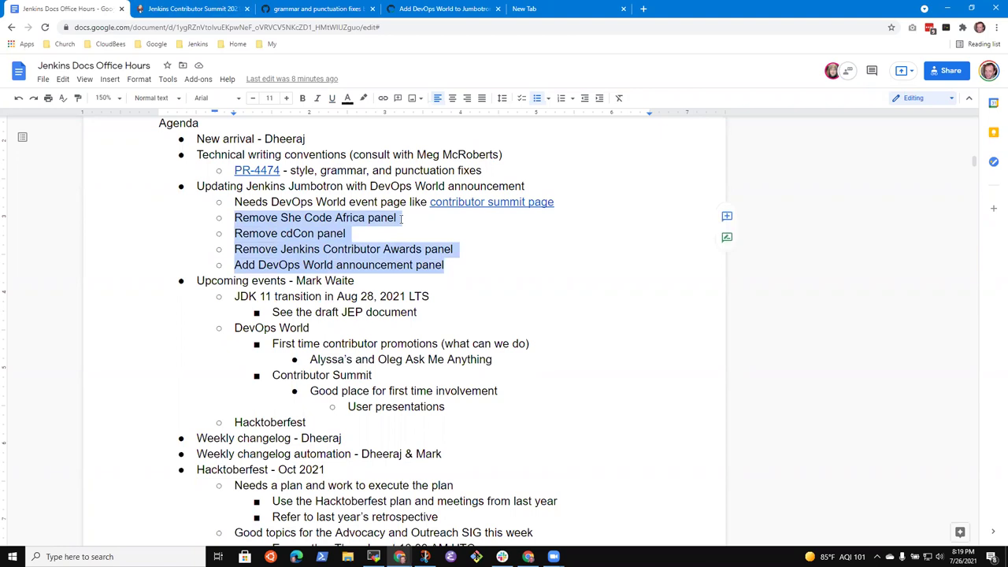
key(Up)
key(Up)
key(Up)
key(End)
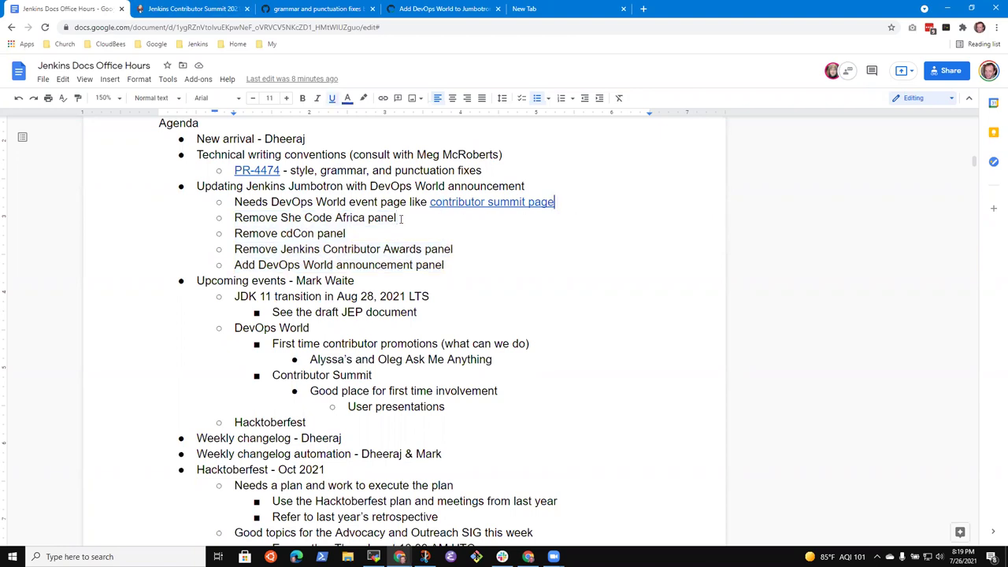
key(Return)
key(Tab)
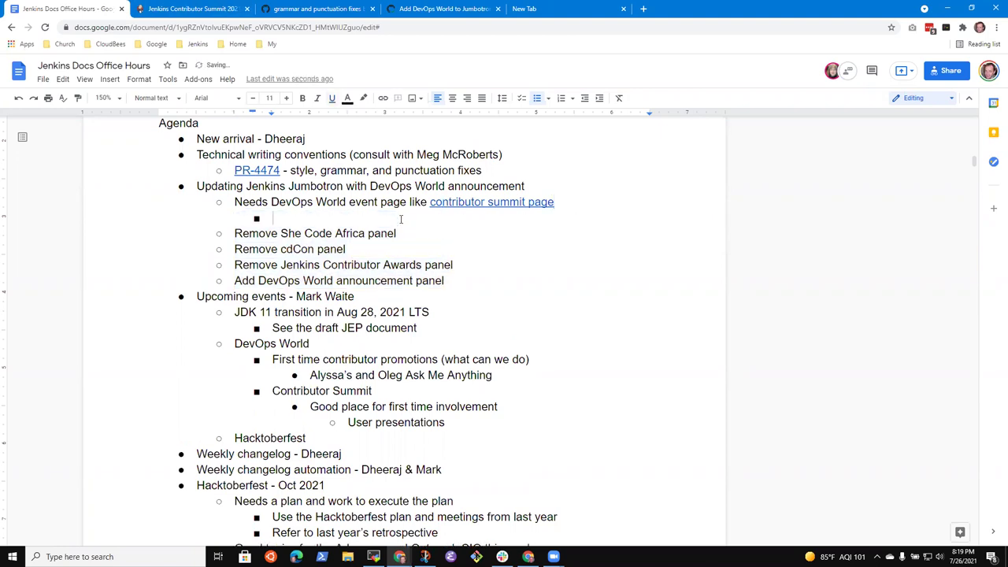
text(Mark to discuss )
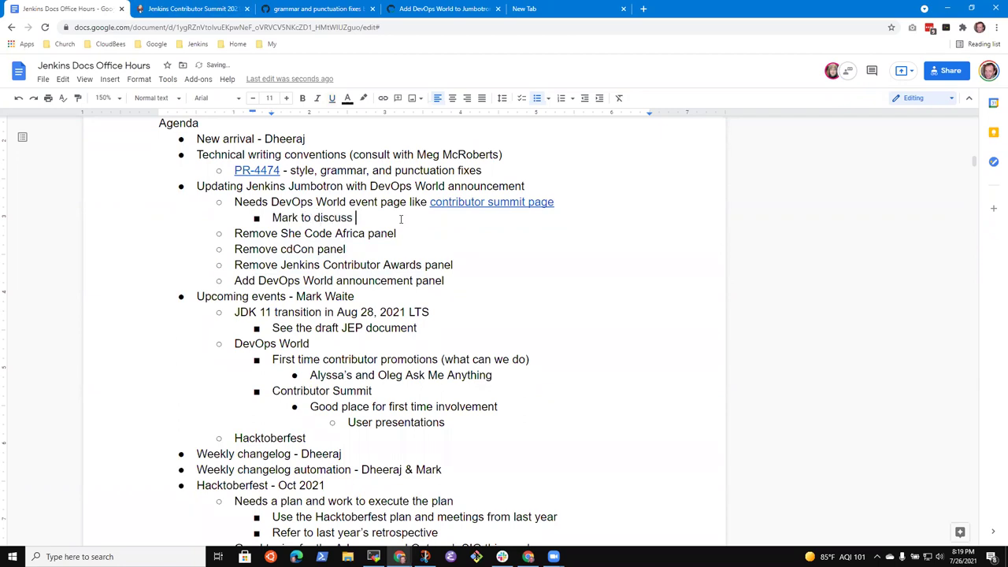
key(ctrl+BackSpace)
key(ctrl+BackSpace)
key(ctrl+BackSpace)
text(Tong for )
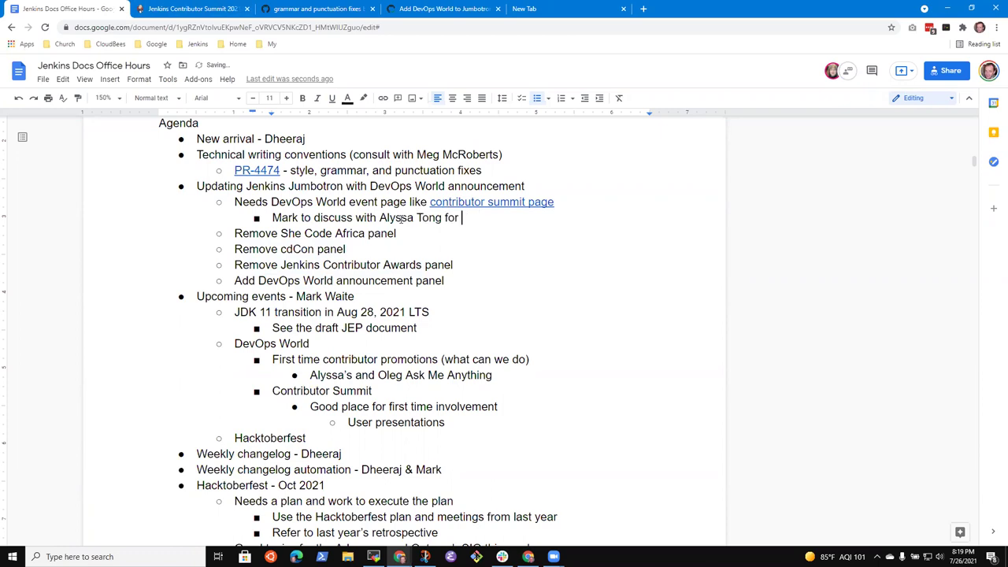
text(the content)
click(194, 9)
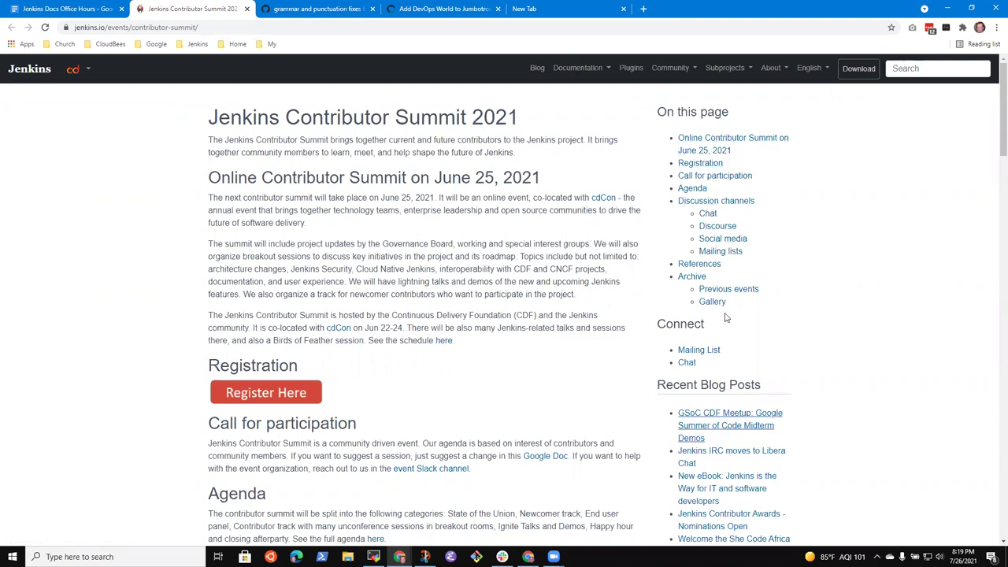
scroll(421, 383, down, 3)
scroll(368, 439, up, 2)
scroll(368, 440, down, 5)
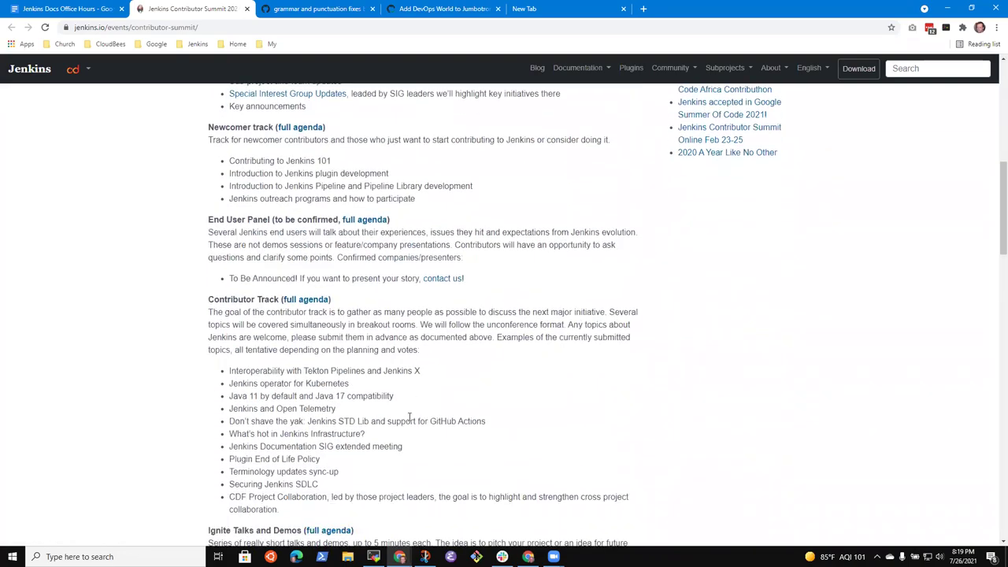
scroll(394, 449, down, 4)
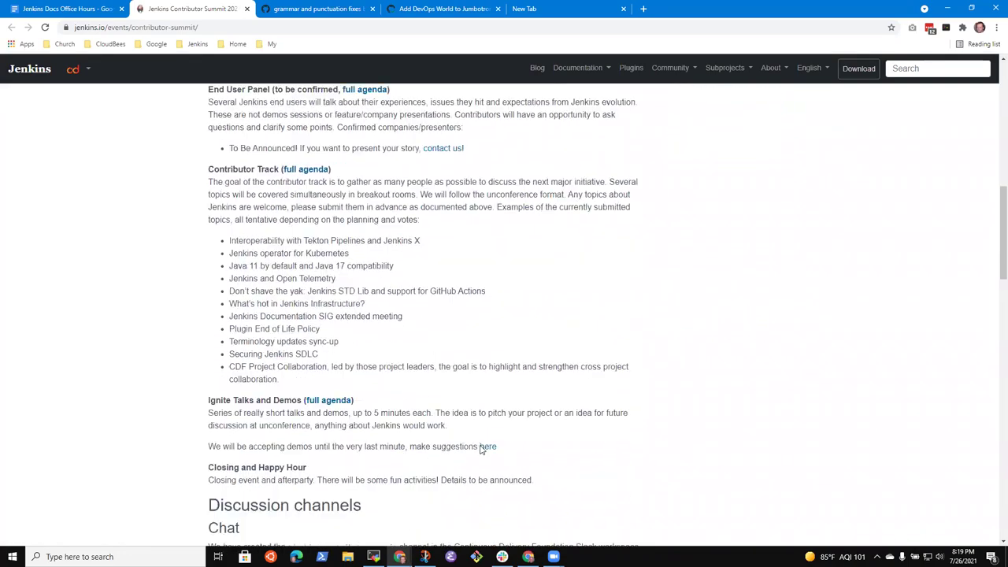
scroll(452, 430, up, 3)
scroll(452, 430, up, 8)
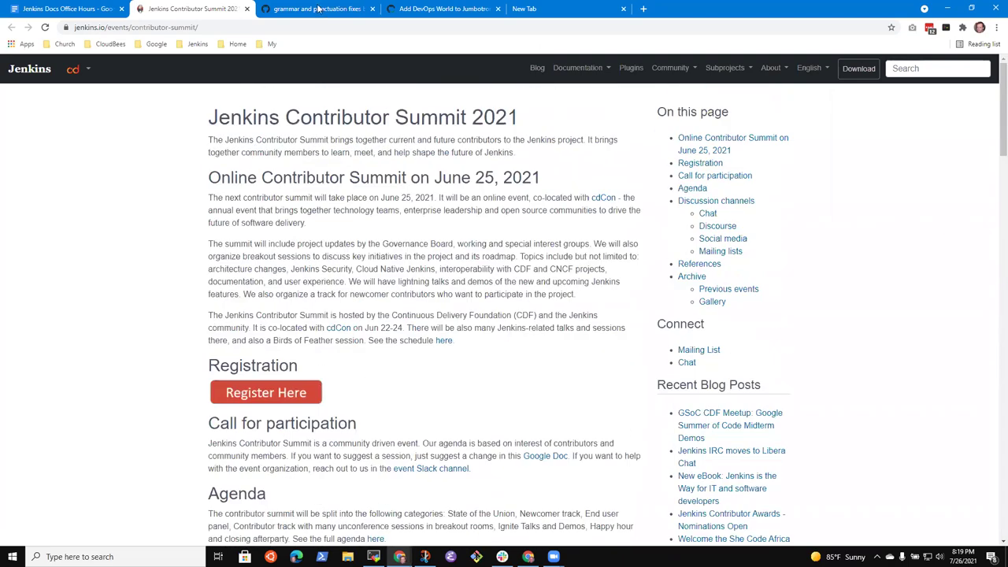
click(82, 9)
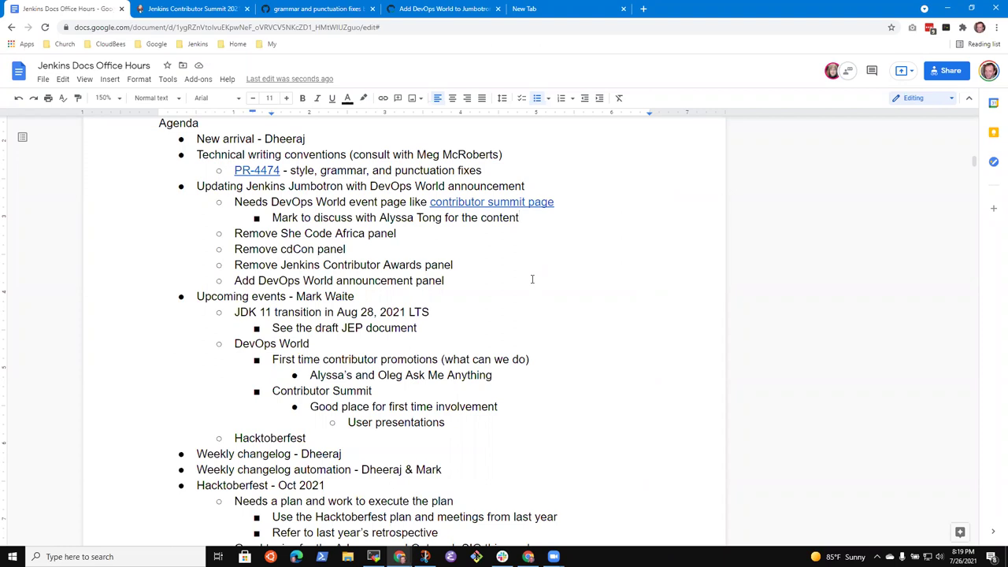
click(220, 10)
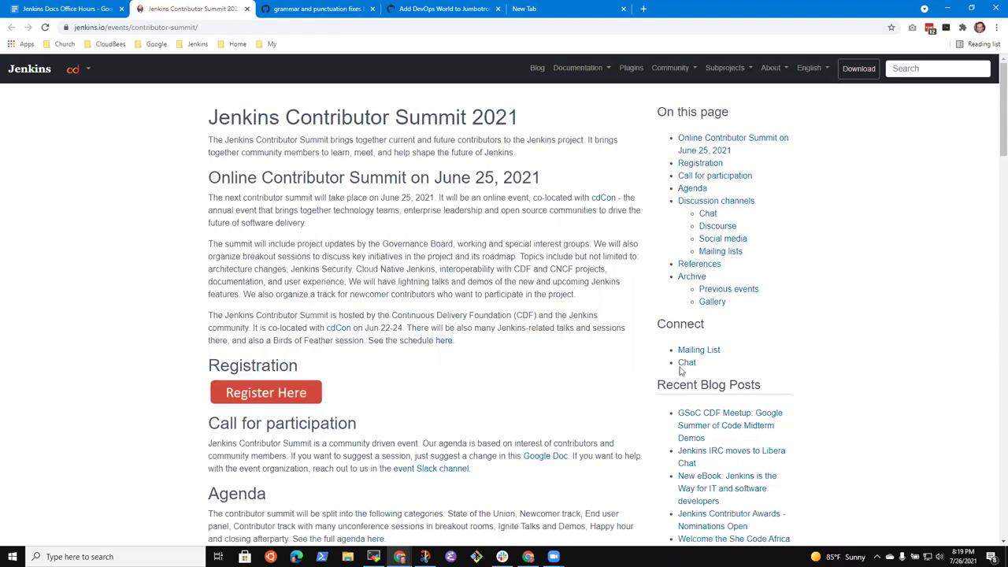
scroll(740, 343, down, 4)
scroll(754, 346, up, 8)
click(311, 8)
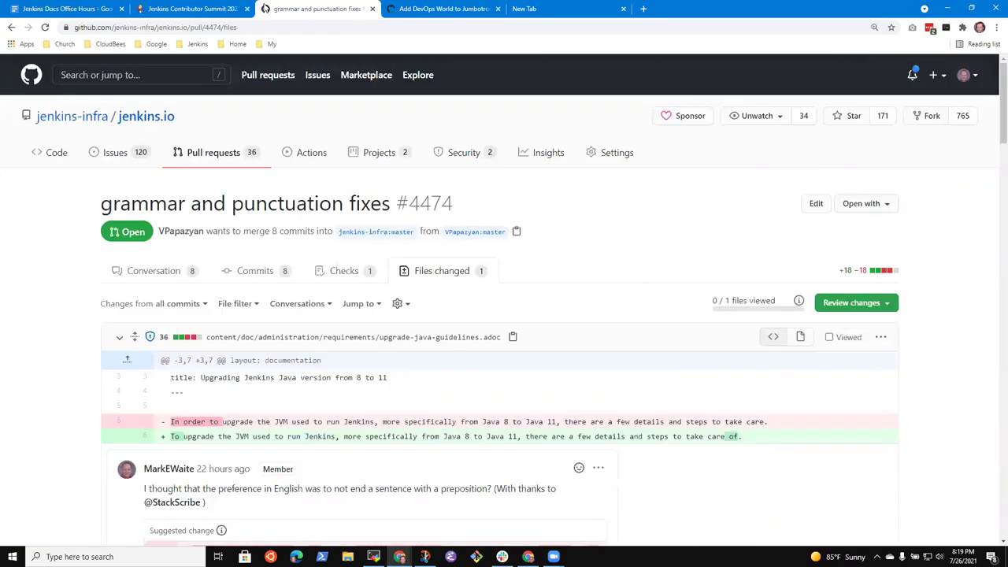
click(180, 10)
click(79, 9)
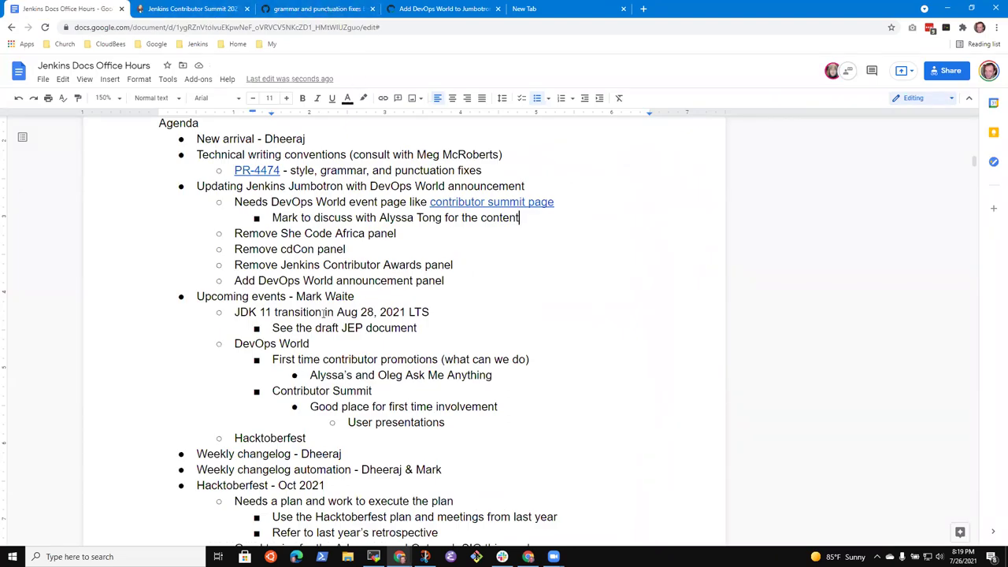
click(412, 289)
click(530, 9)
text(community.jenkins.io/t/she-code-africa-contributhon-2022/253)
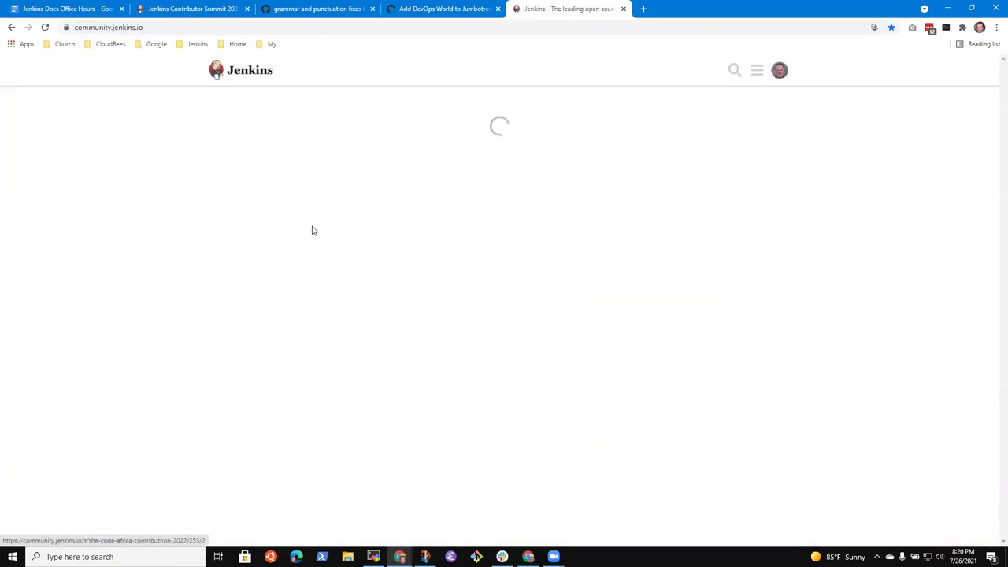
click(10, 27)
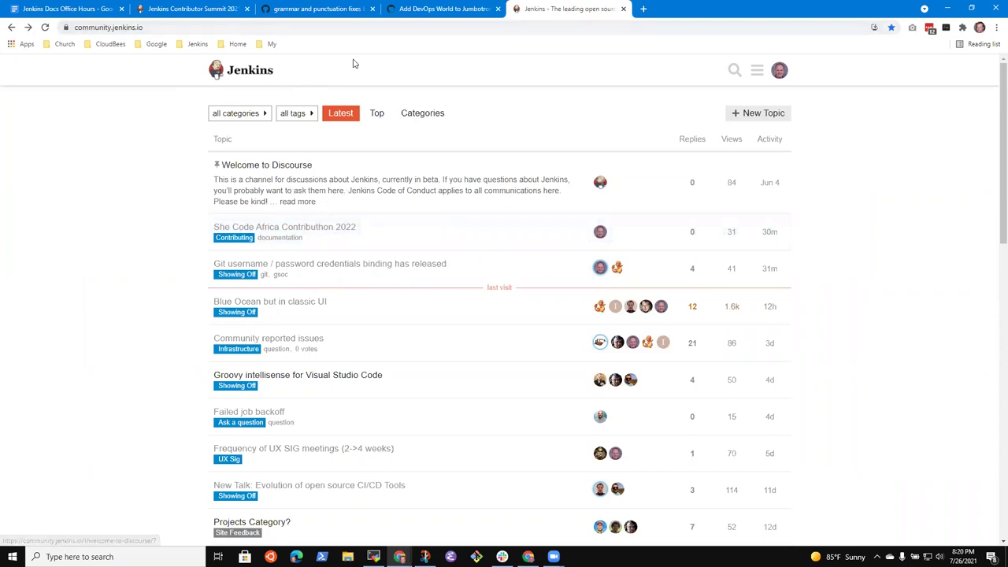
click(450, 12)
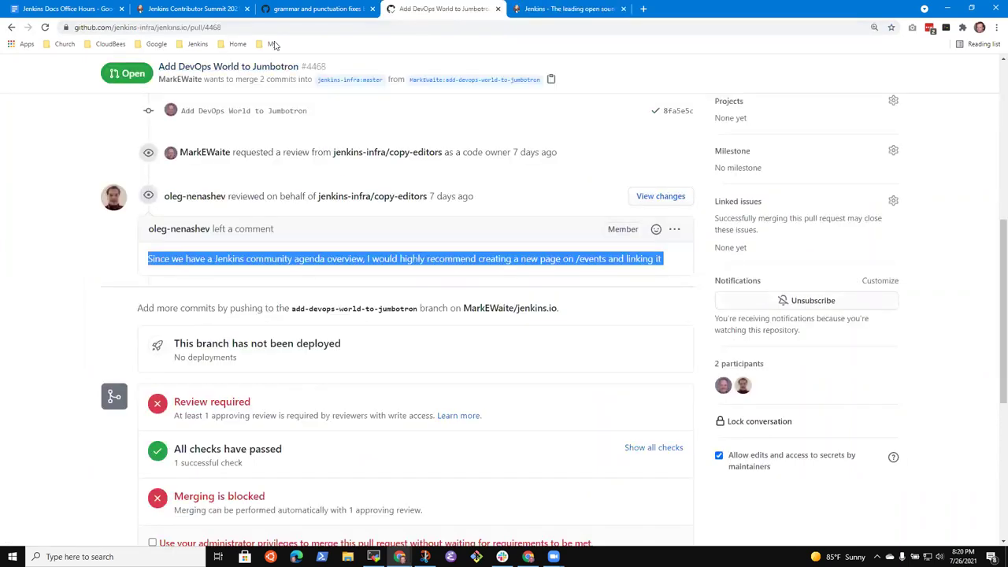
click(575, 8)
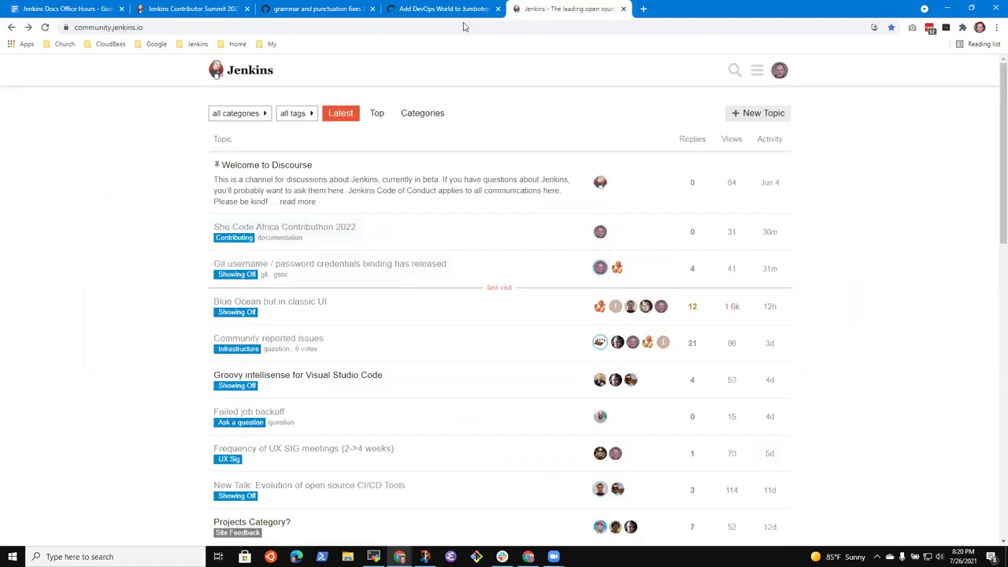
scroll(310, 383, down, 2)
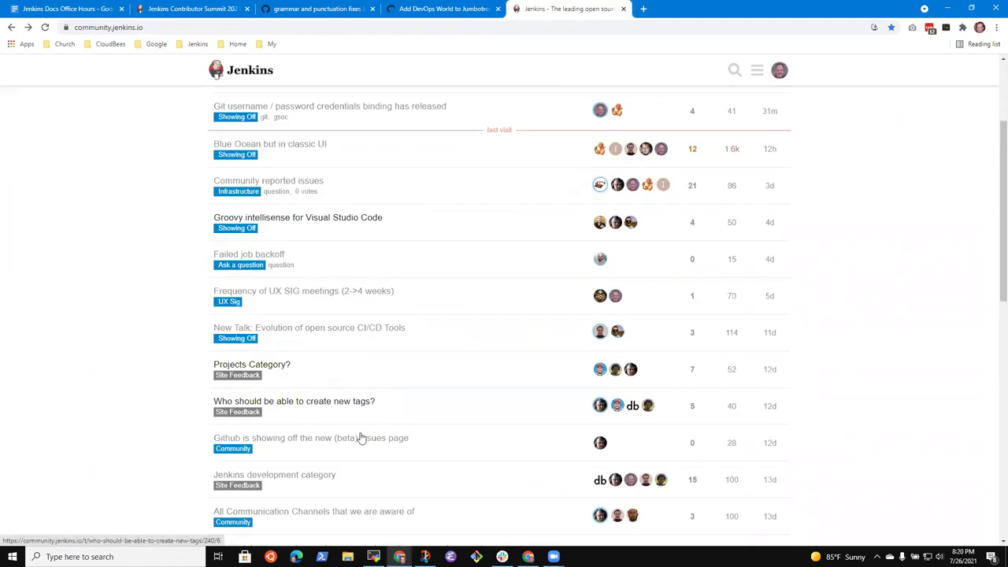
scroll(362, 437, down, 2)
scroll(367, 396, down, 3)
scroll(383, 126, up, 5)
scroll(391, 145, up, 2)
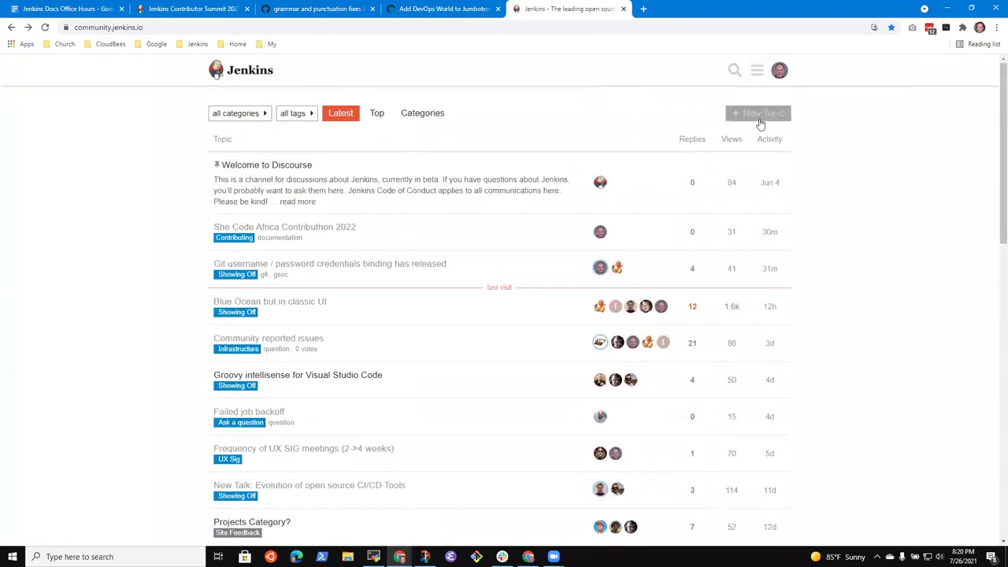
click(735, 70)
text(coint)
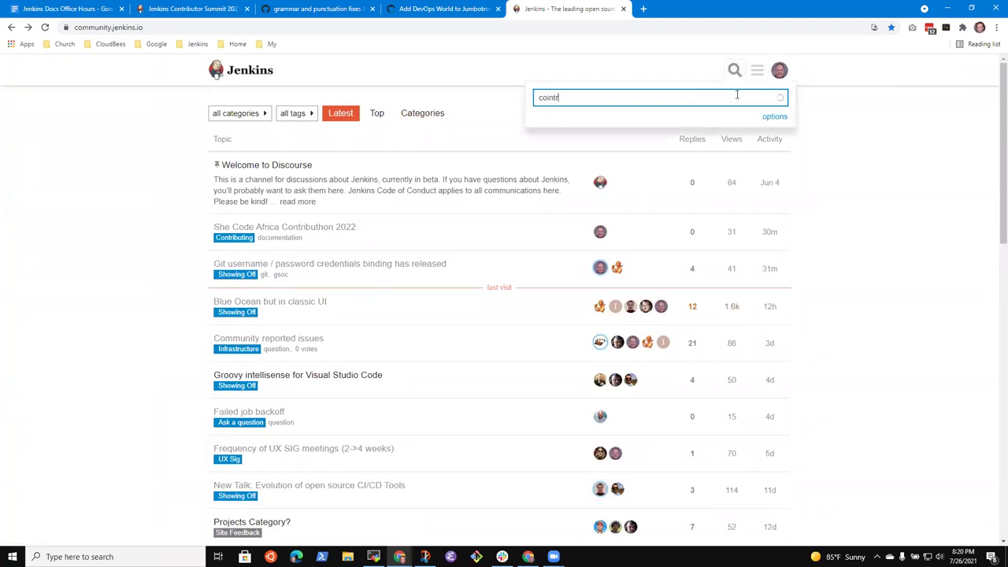
key(ctrl+a)
text(conitributor summit)
key(Return)
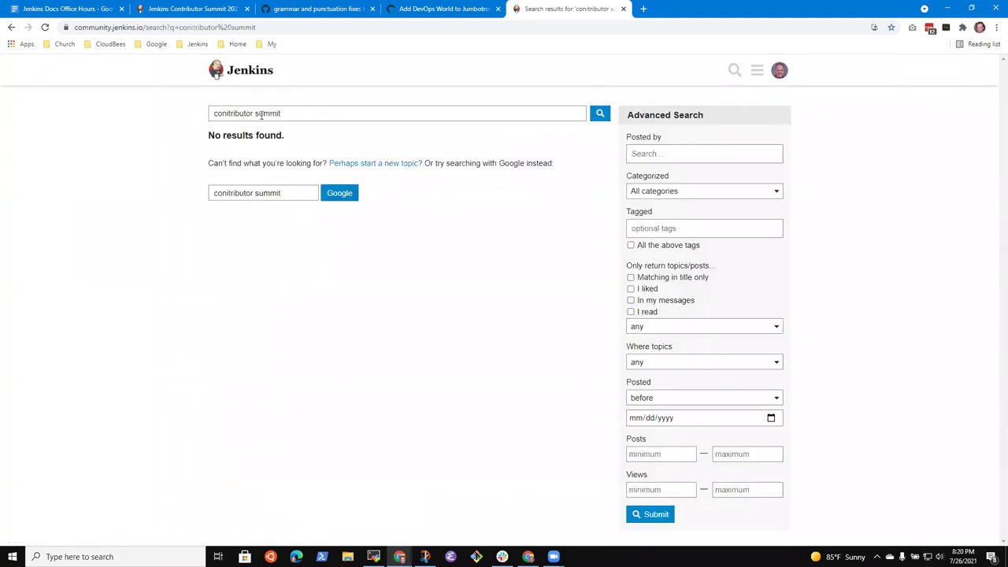
click(262, 114)
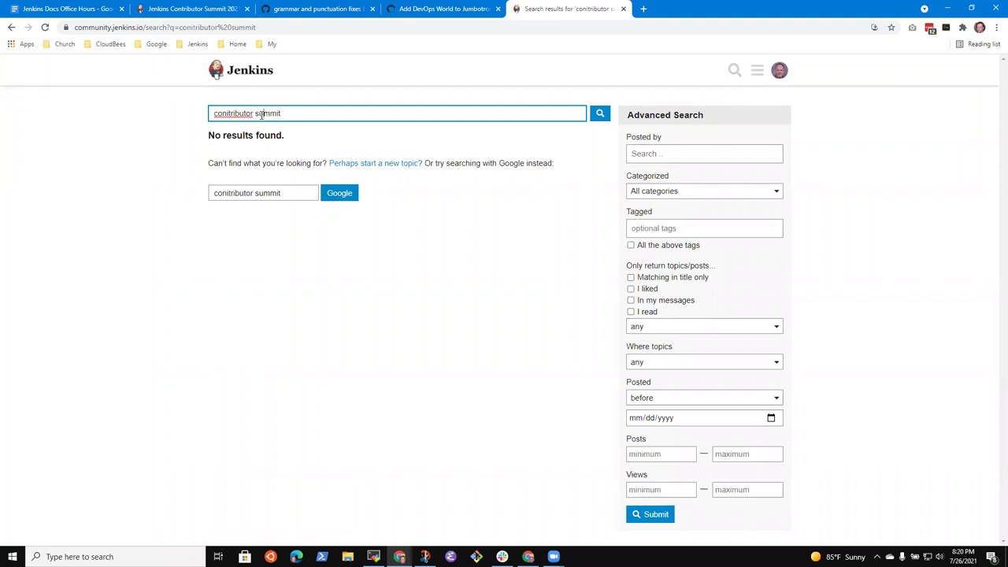
key(Home)
key(BackSpace)
key(Return)
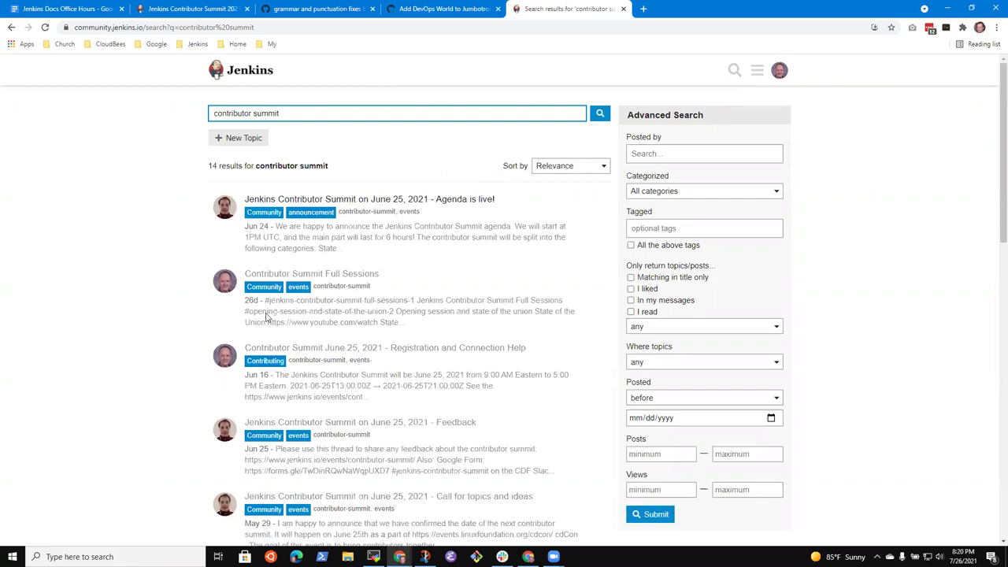
click(348, 275)
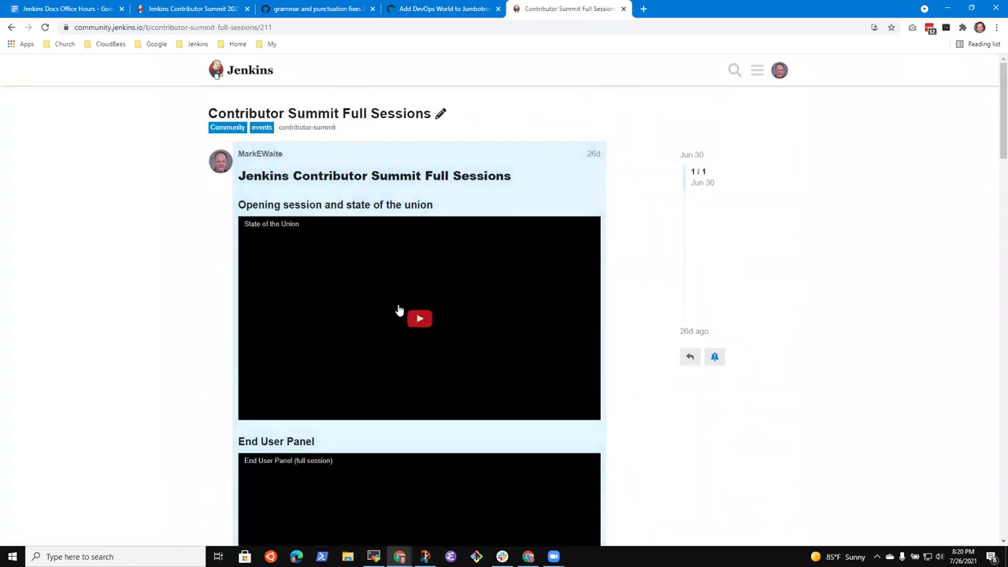
scroll(400, 309, down, 9)
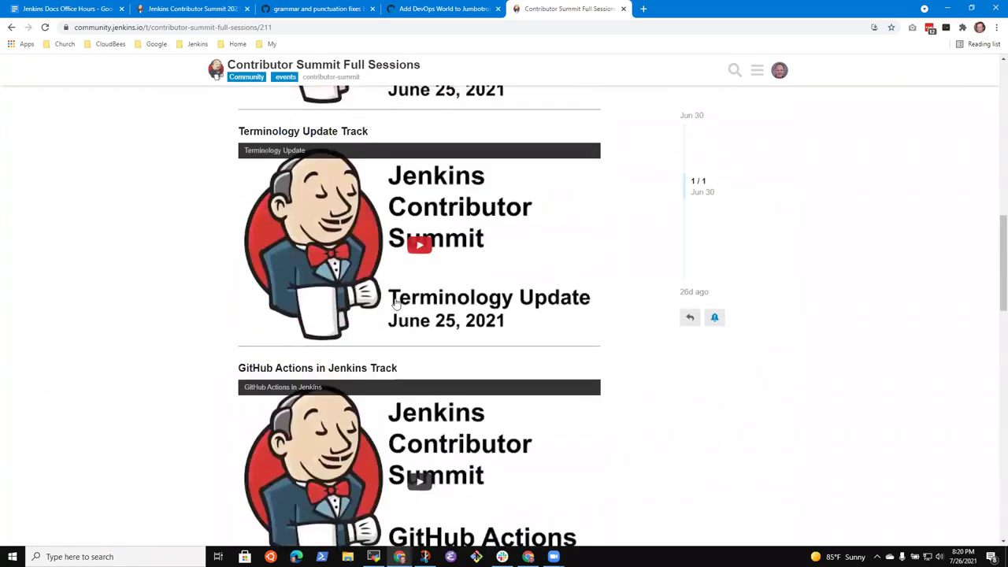
scroll(396, 303, up, 10)
click(252, 71)
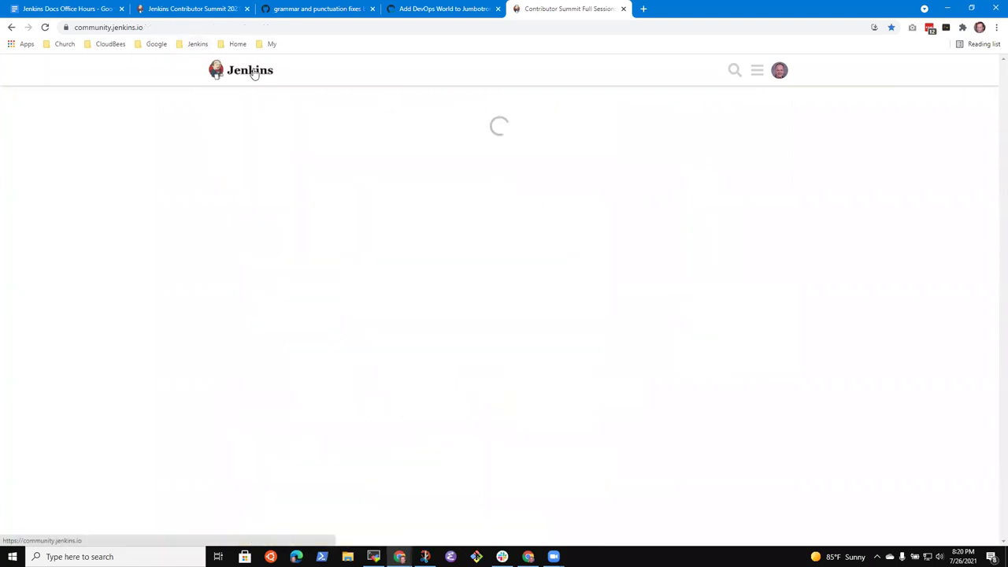
Look over the Contributor Summit 2021 agenda, then return to the office hours notes.
click(428, 14)
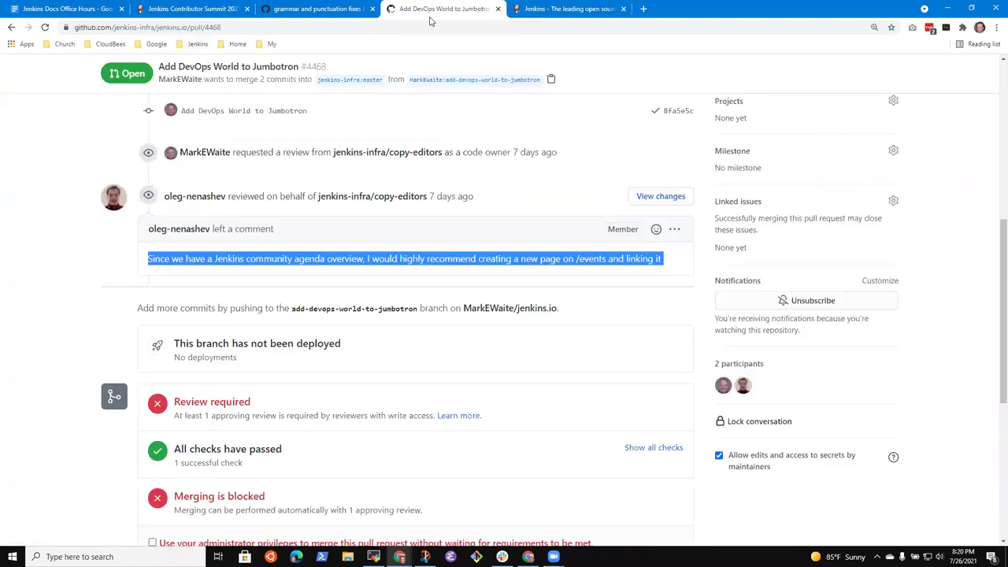
click(199, 11)
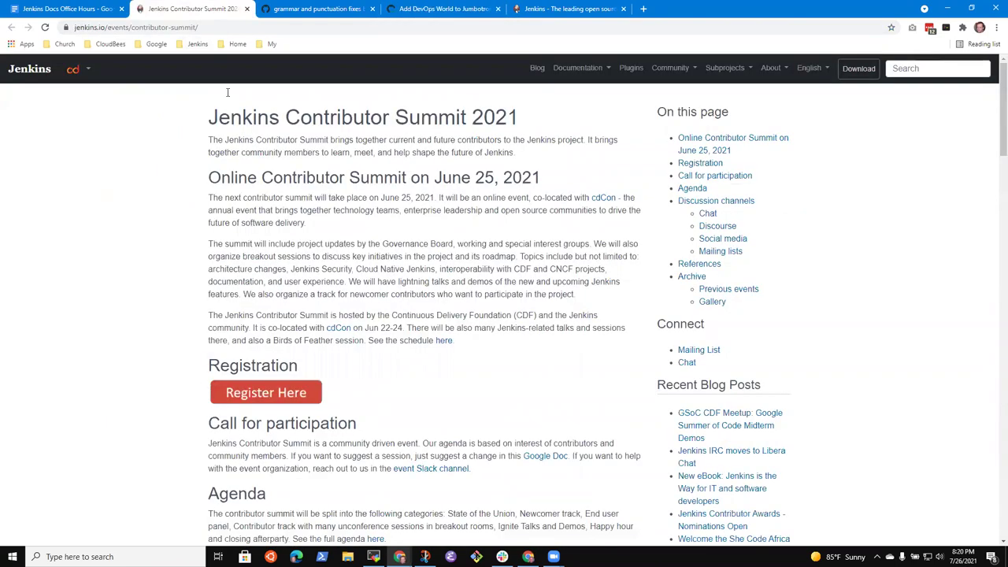
click(71, 9)
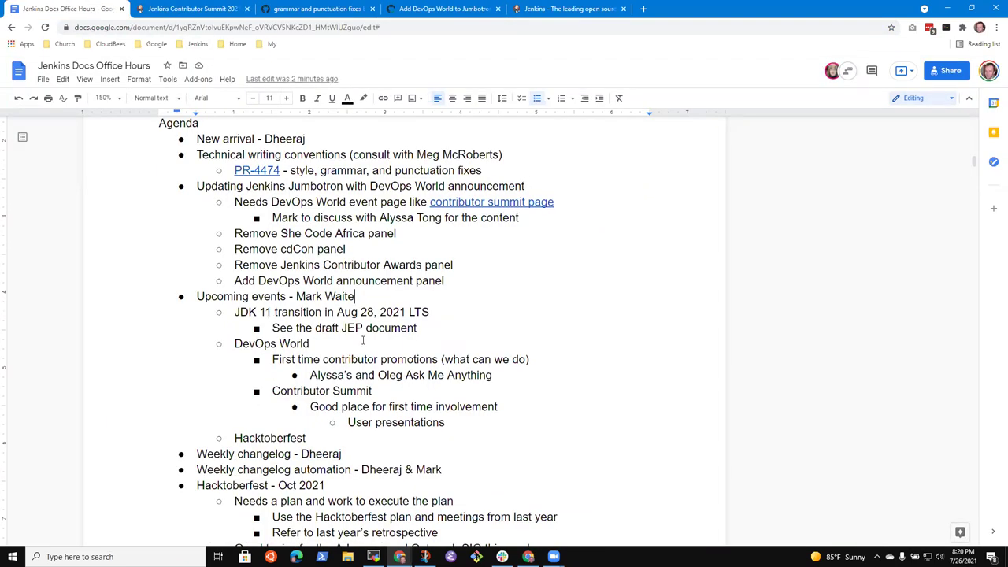
click(403, 234)
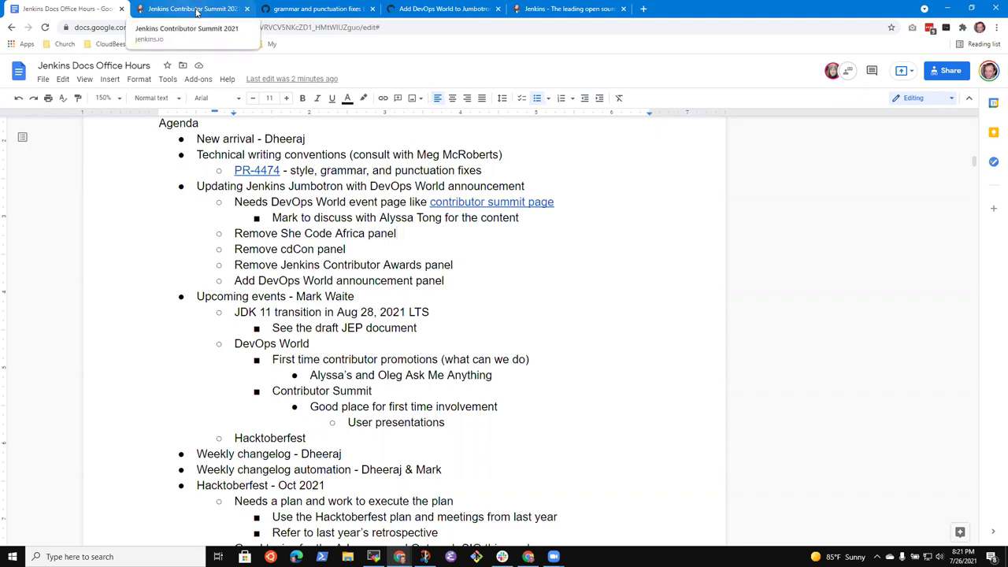
click(196, 11)
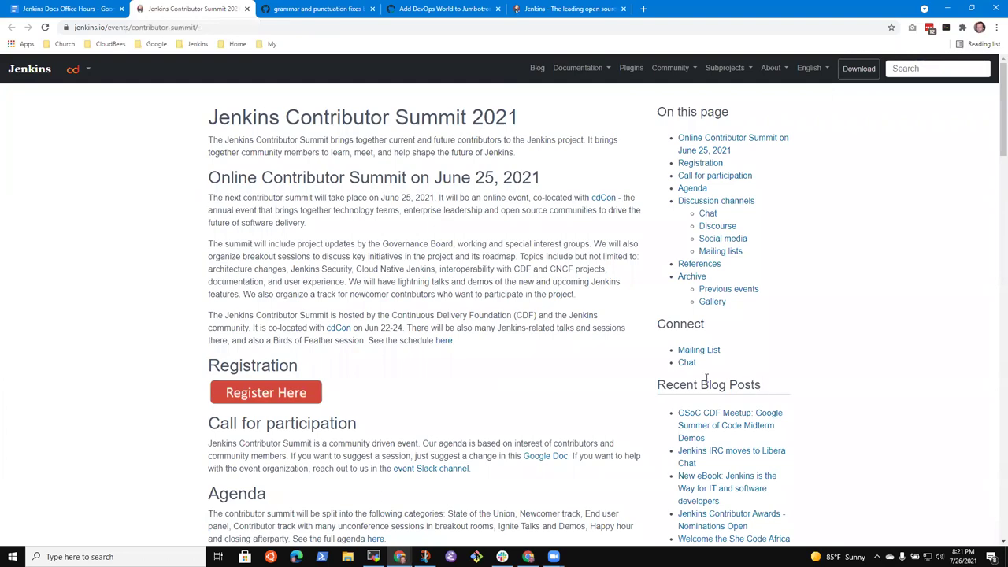
scroll(788, 383, down, 5)
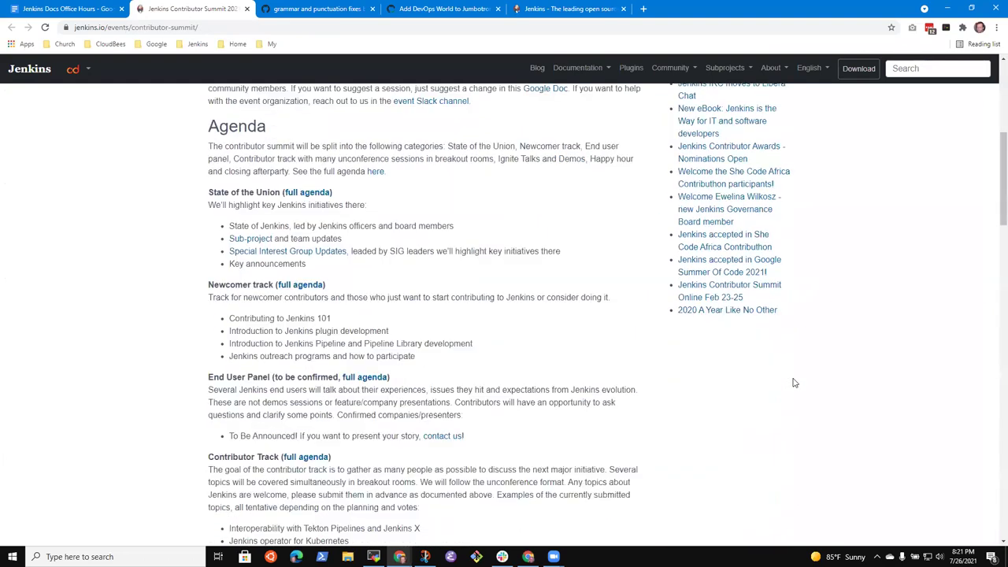
scroll(783, 378, up, 5)
click(79, 8)
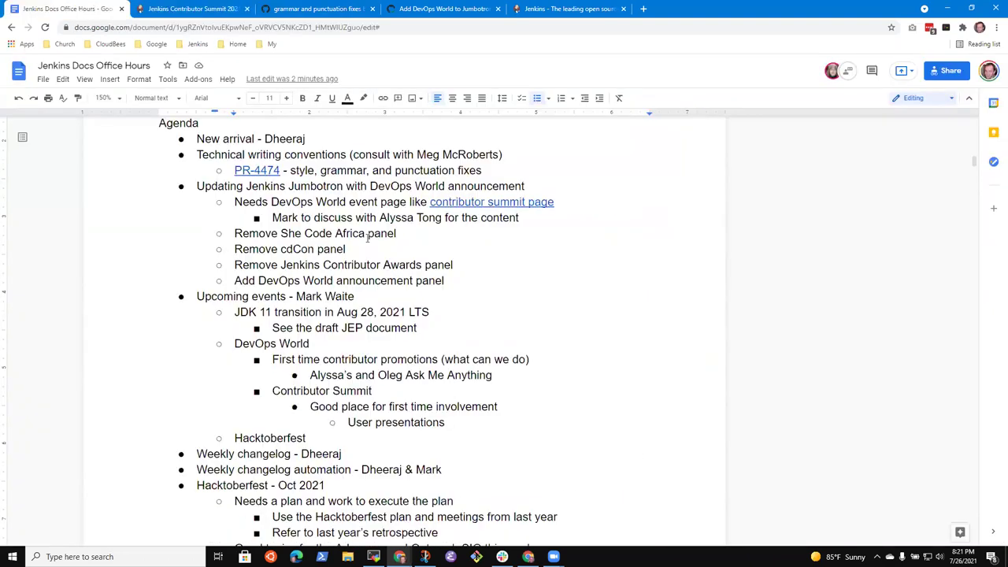
Insert 'docker' right after JDK 11 in the JDK 11 transition item.
key(Down)
key(Down)
key(Down)
key(Down)
click(318, 439)
key(Up)
key(Up)
key(Up)
key(Up)
key(Up)
key(Home)
key(Up)
key(Up)
key(Up)
key(Up)
key(Up)
key(Up)
key(Up)
key(Up)
key(Up)
key(Down)
key(Down)
key(shift+End)
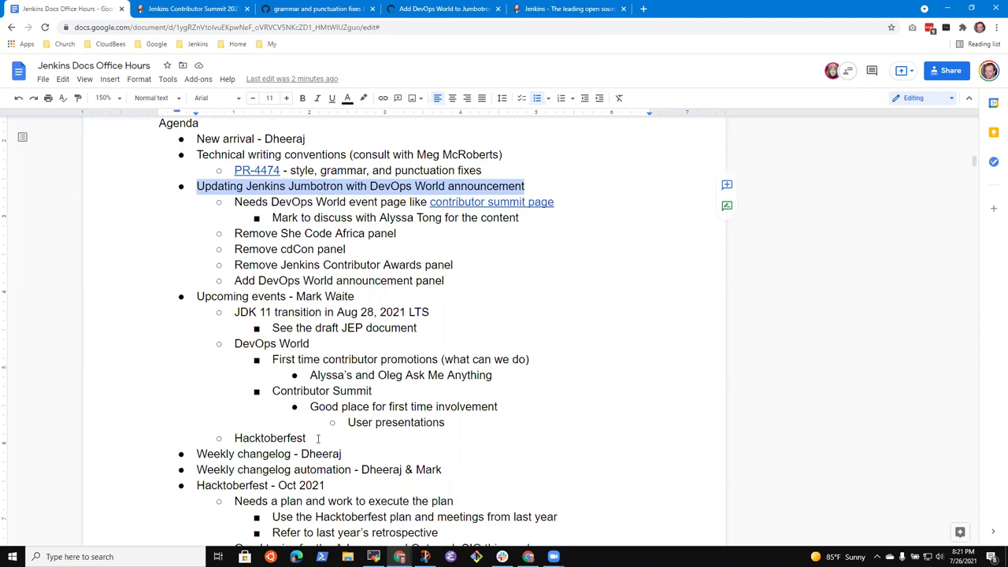
key(Down)
key(Down)
key(Down)
key(Down)
key(Down)
key(Down)
key(Down)
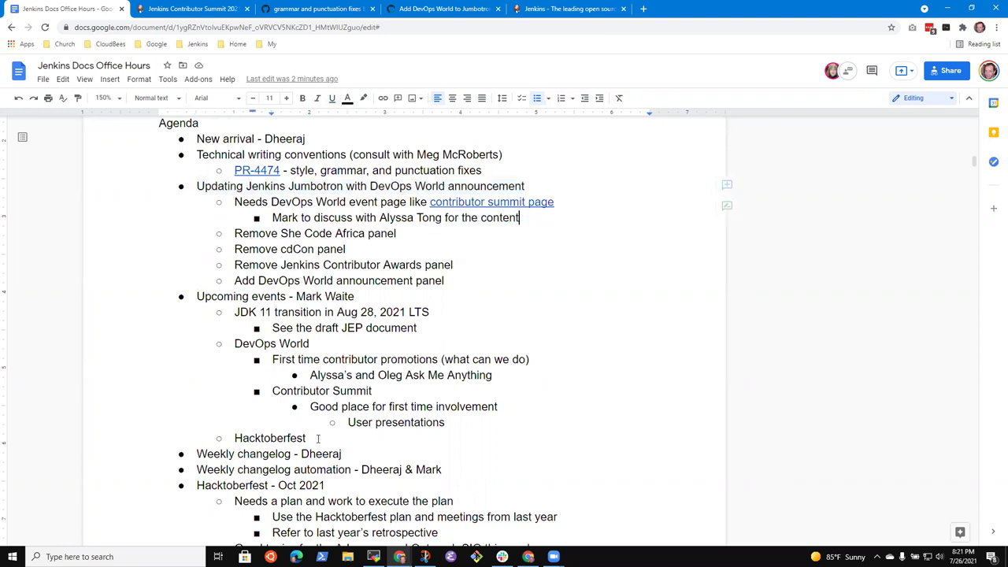
key(Home)
key(shift+End)
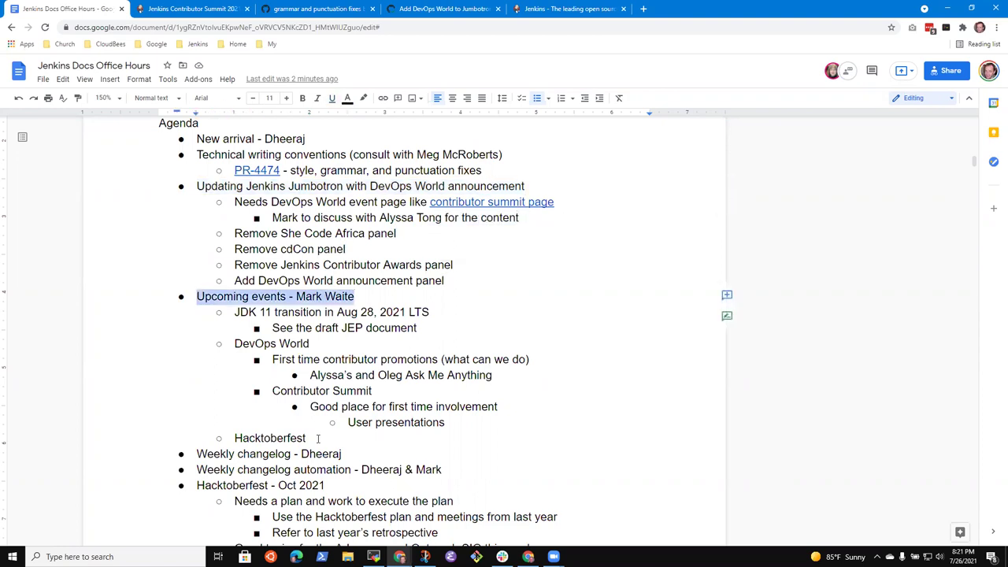
key(Down)
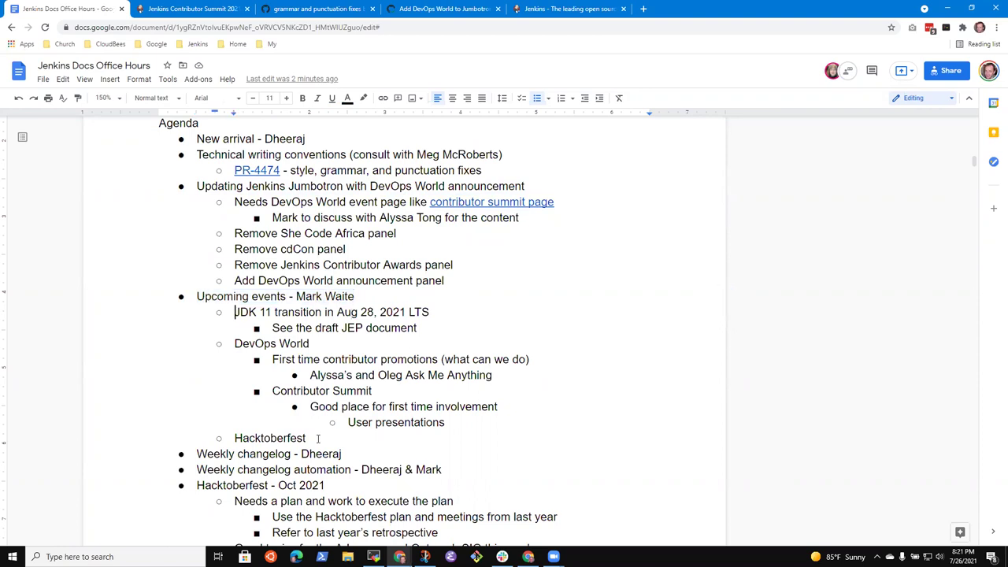
key(Home)
key(shift+End)
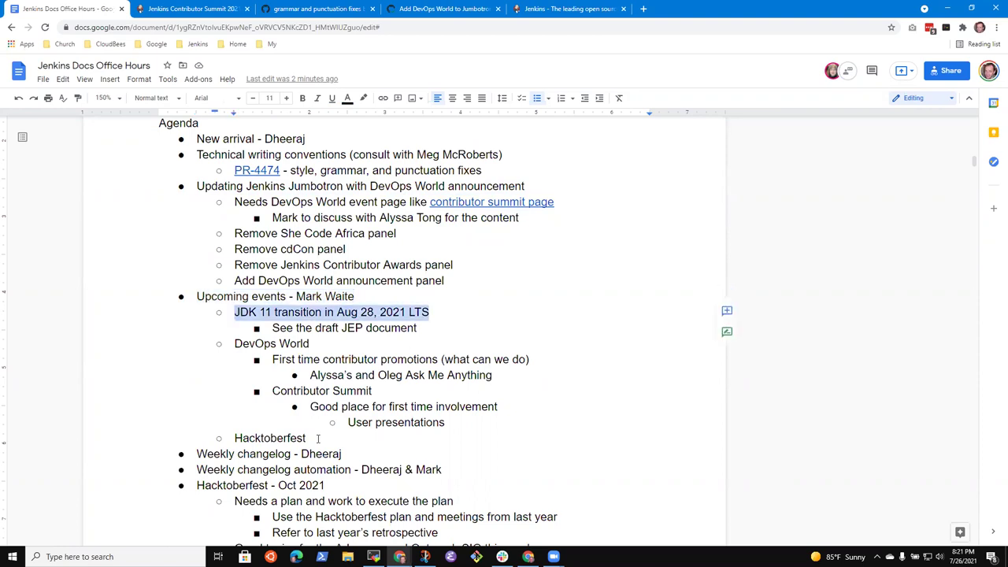
key(Up)
key(ctrl+Right)
key(ctrl+Right)
text(docker)
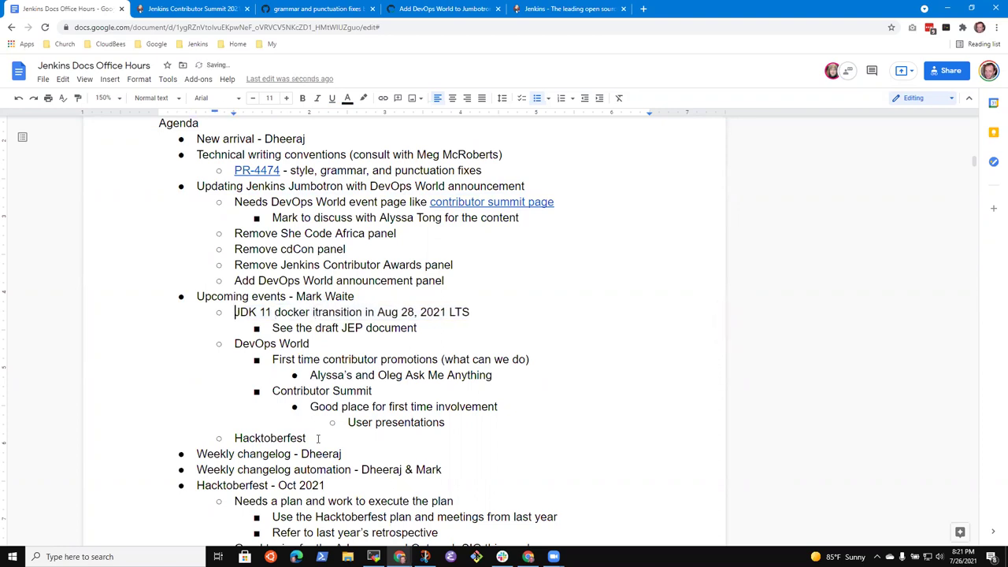
Add a sub-bullet 'jenkins/jenkins:latest and jenkins/jenkins:lts Docker images use Java 11'.
key(End)
key(Down)
key(Up)
key(Return)
text(jenkins/jenkins:latest and jenkins/jenkins)
key(BackSpace)
key(BackSpace)
key(BackSpace)
key(BackSpace)
key(BackSpace)
text(nkins:lts Docker images )
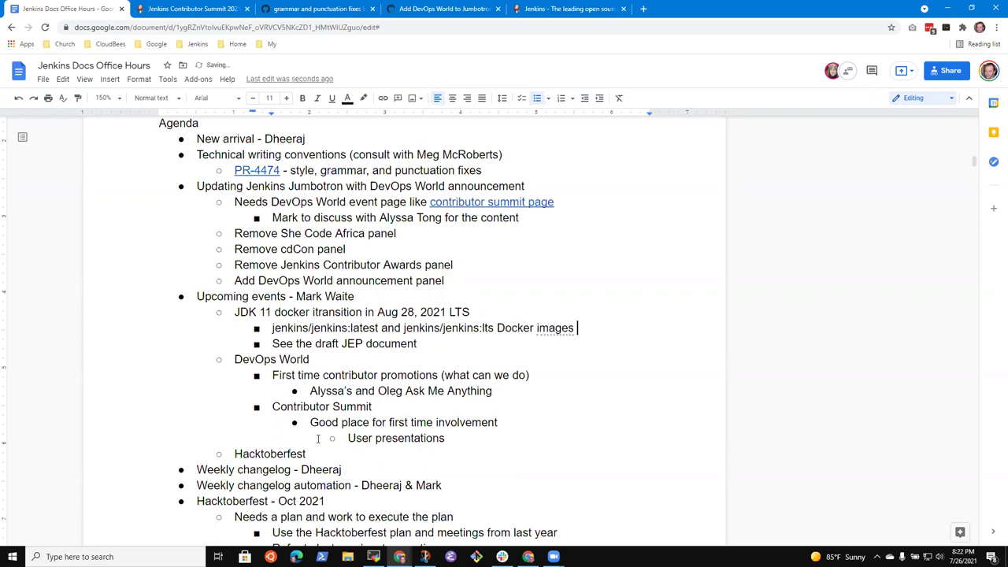
text(will use Java 11)
key(Up)
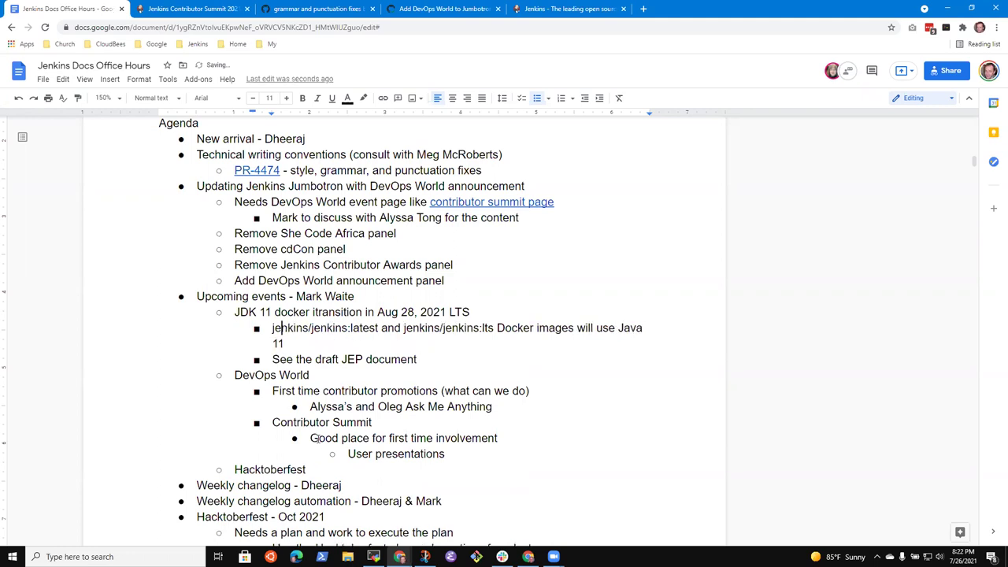
key(ctrl+Right)
key(ctrl+Right)
key(ctrl+Right)
key(ctrl+Right)
key(ctrl+Right)
key(ctrl+Right)
key(ctrl+Right)
key(ctrl+Right)
key(ctrl+Right)
key(ctrl+Right)
key(ctrl+shift+Right)
key(ctrl+shift+Left)
key(ctrl+shift+Left)
key(BackSpace)
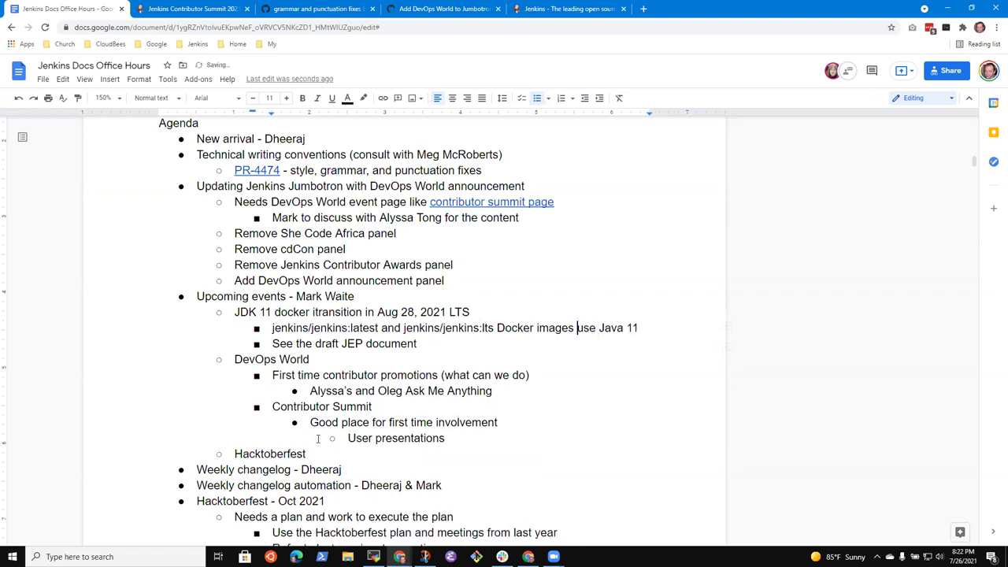
Add nested Controller, Inbound agent and Outbound agent bullets under the Java 11 line.
key(End)
key(Return)
key(Tab)
text(Controller)
key(Return)
text(Agen)
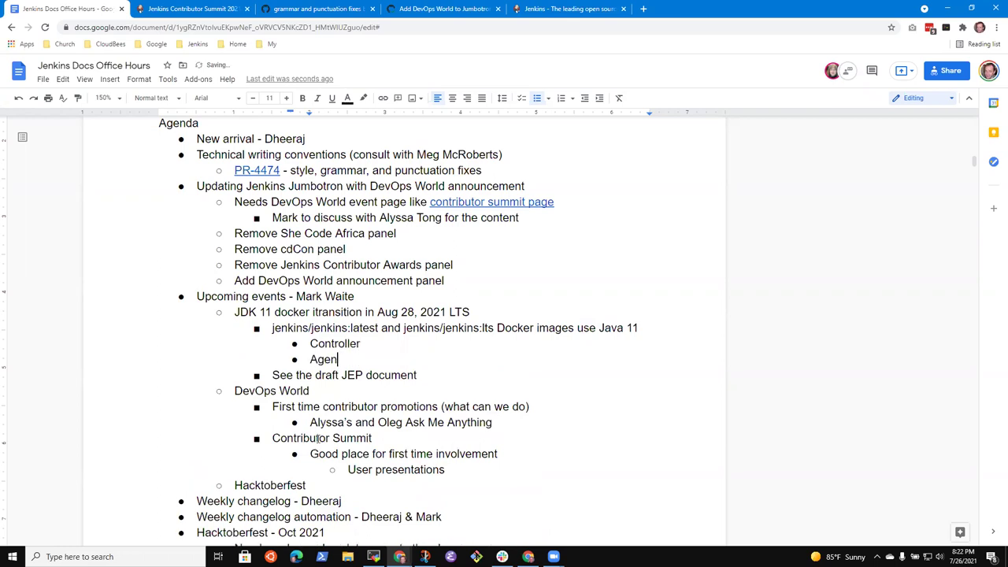
key(ctrl+BackSpace)
text(Inbound agent)
key(Return)
text(Ao)
key(ctrl+BackSpace)
text(Outba)
key(BackSpace)
text(ound agent)
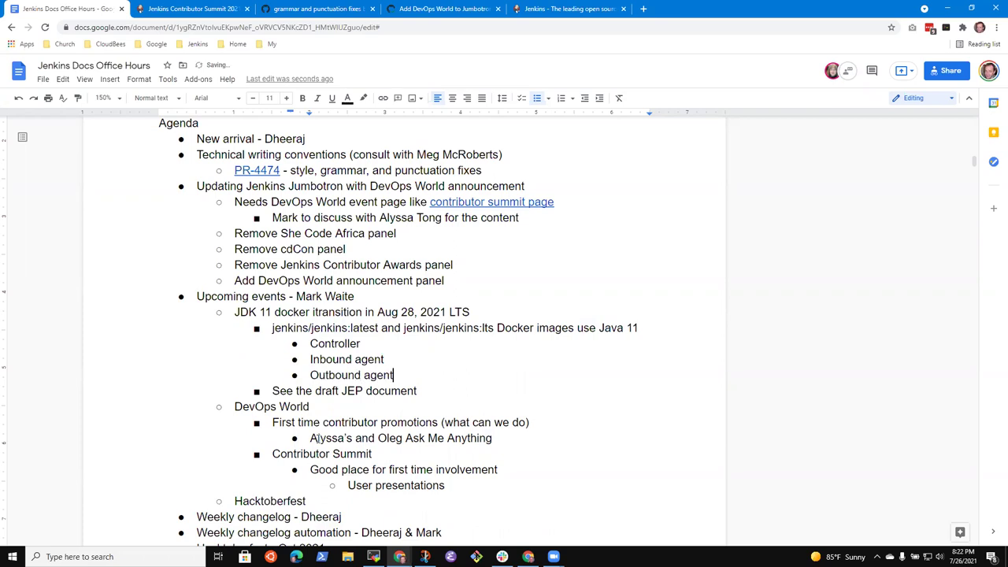
key(Up)
key(Up)
key(Up)
key(Home)
key(End)
key(Down)
key(Down)
key(Down)
key(Down)
key(Up)
key(Up)
key(Up)
key(Up)
Move 'Docker images' from mid-line to the start of the Java 11 line.
key(End)
key(ctrl+Left)
key(ctrl+Left)
key(ctrl+Left)
key(ctrl+shift+Left)
key(ctrl+shift+Left)
key(ctrl+c)
key(Delete)
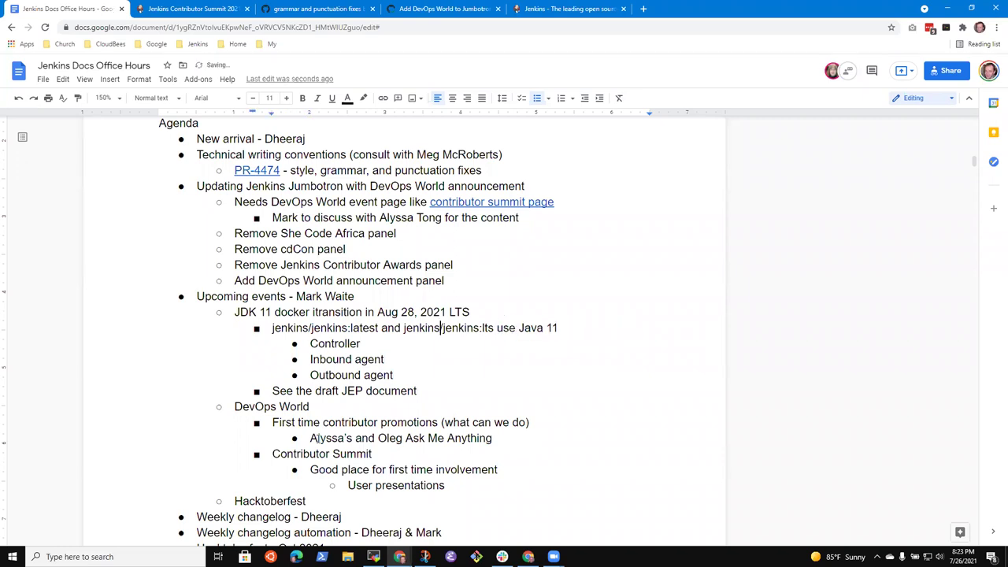
key(ctrl+Left)
key(ctrl+Left)
key(ctrl+Left)
key(ctrl+Left)
key(BackSpace)
key(ctrl+v)
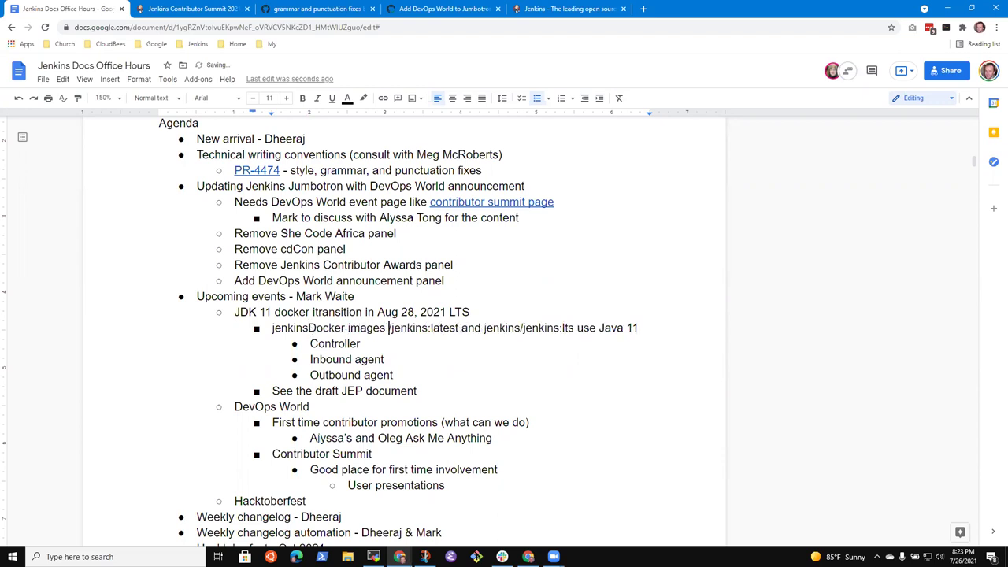
key(ctrl+z)
key(ctrl+z)
key(Home)
key(ctrl+v)
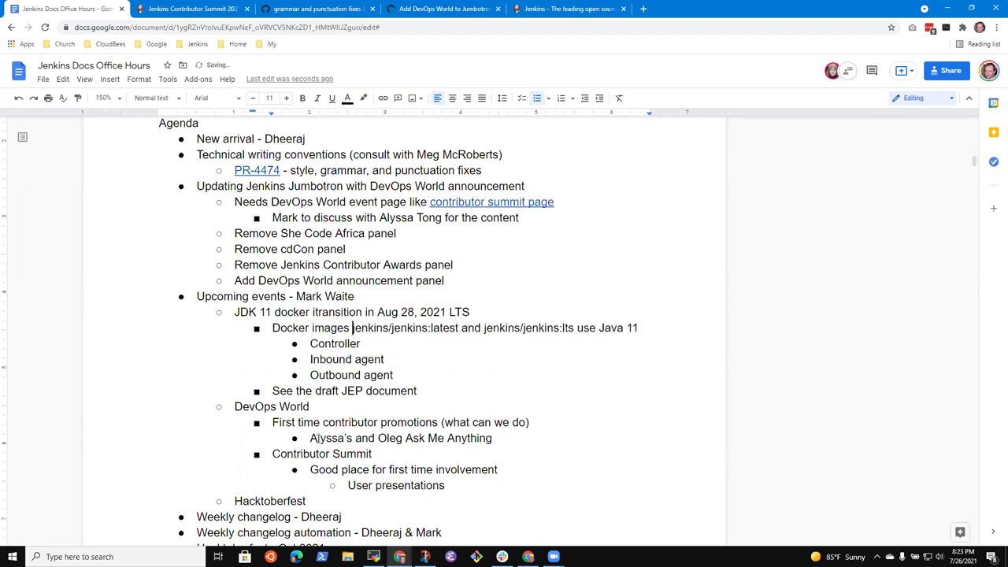
key(End)
Add an outdented 'Blog post, upgrade guide, etc.' bullet after Outbound agent.
key(Down)
key(Down)
key(Down)
key(Return)
key(shift+Tab)
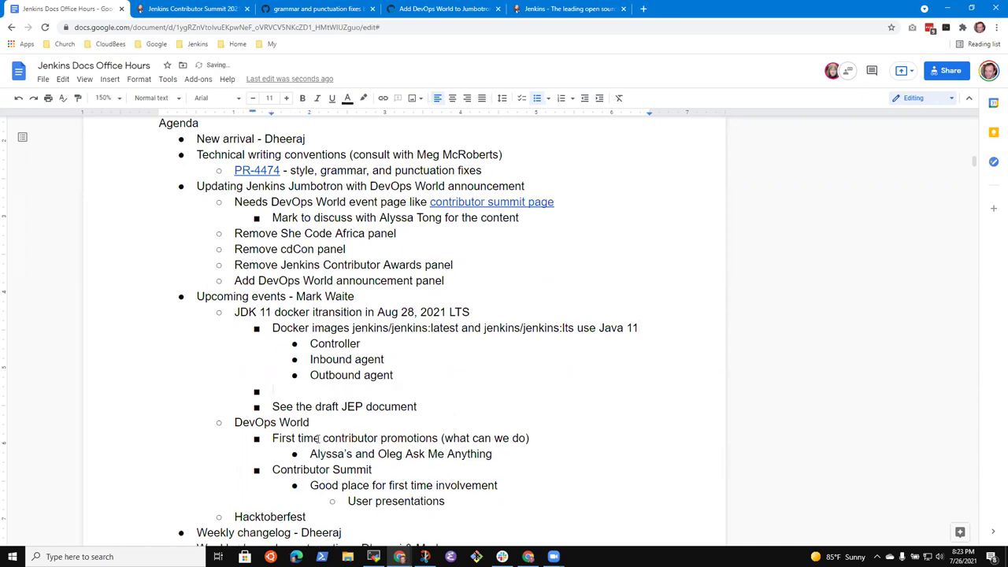
text(Blog post, upgrade g)
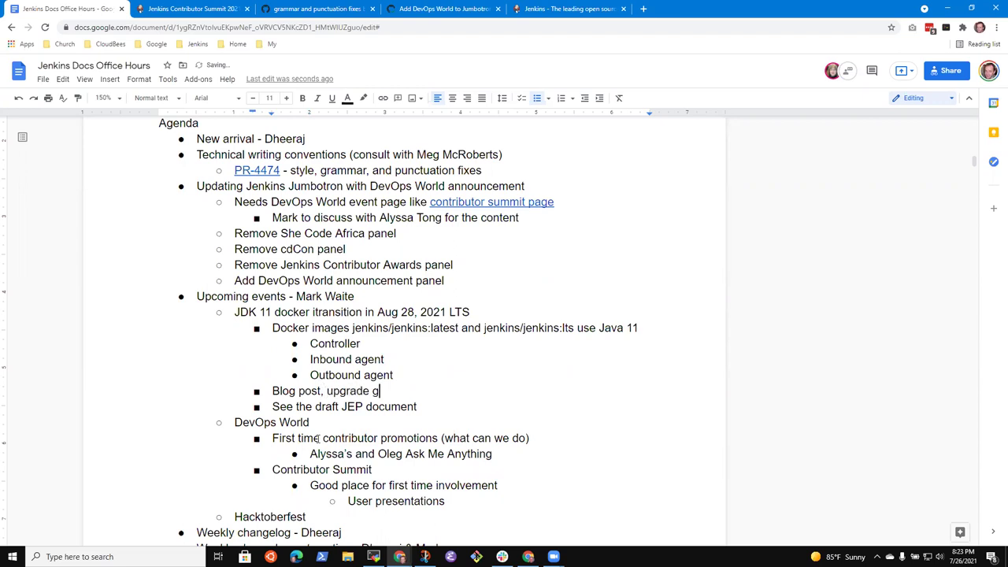
text(ide, etc.)
Select 'draft JEP document' and glance at the Jenkins community forum tab.
key(Down)
key(ctrl+shift+Left)
key(ctrl+shift+Left)
key(ctrl+shift+Left)
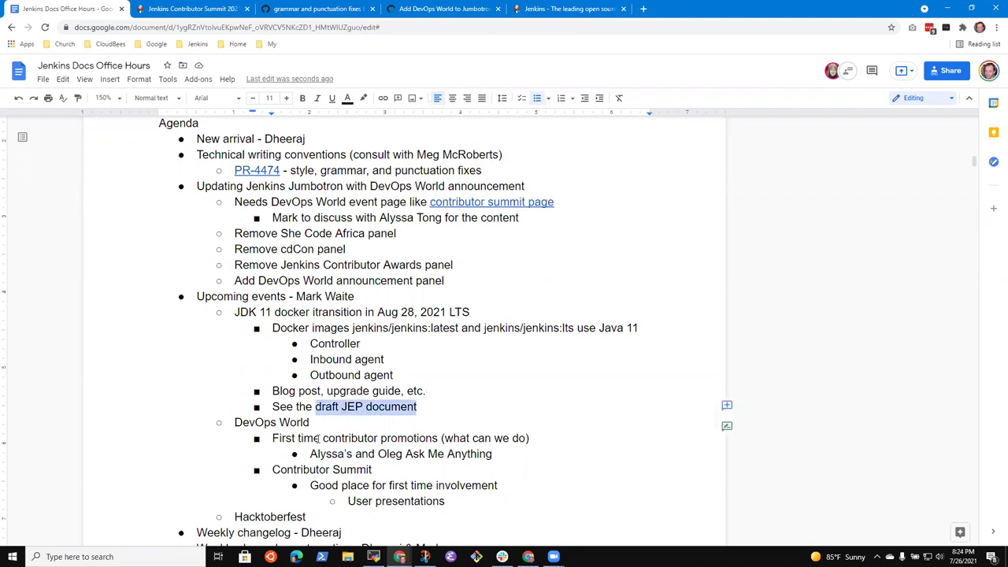
scroll(318, 441, down, 13)
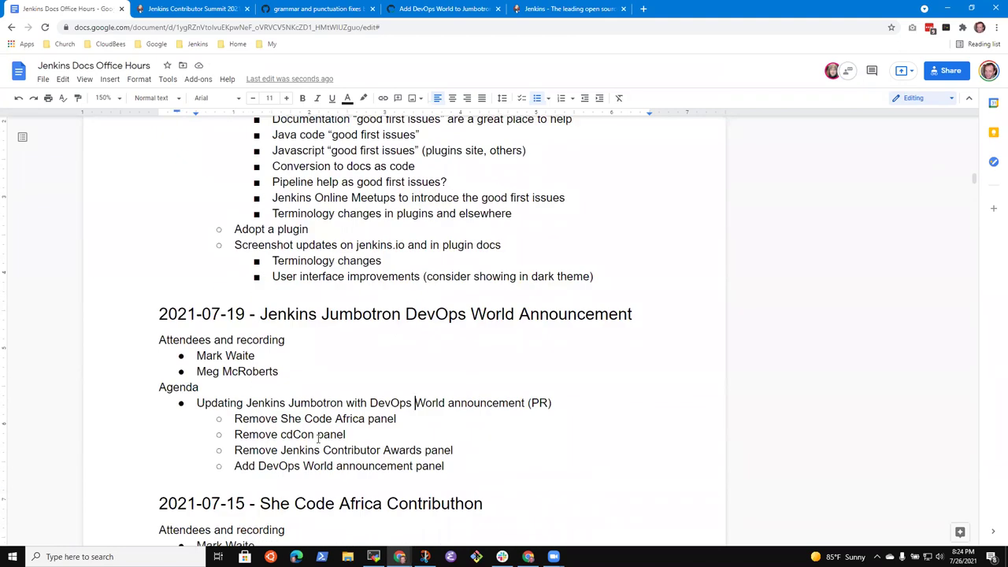
key(ctrl+shift+Tab)
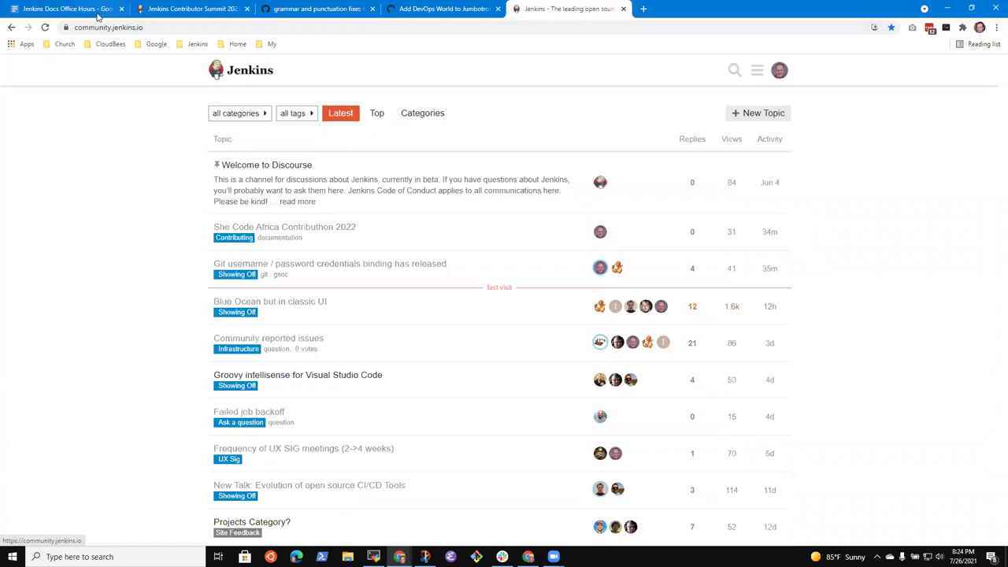
key(ctrl+Tab)
scroll(443, 341, down, 10)
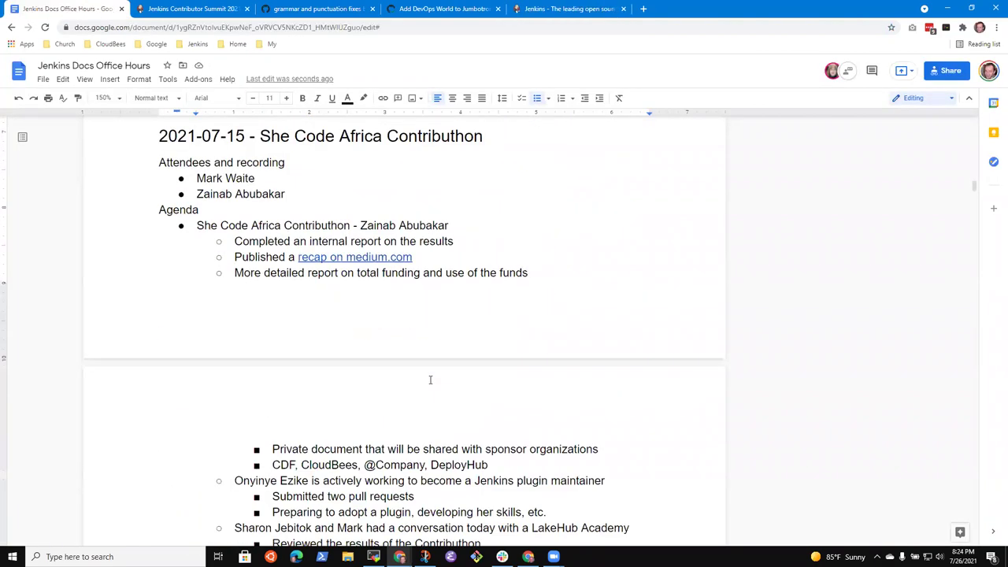
scroll(452, 380, up, 5)
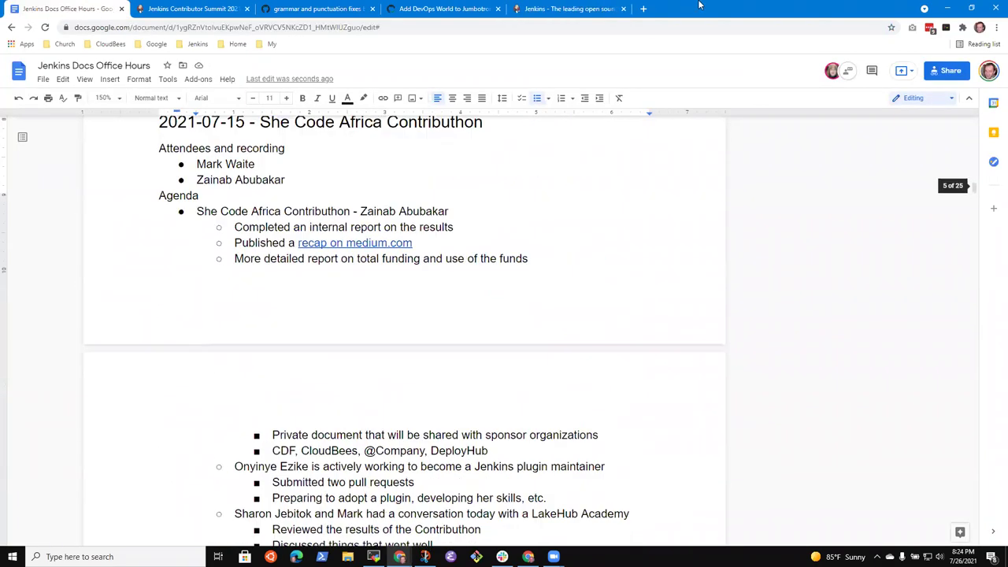
Search 'Java 11' in a new tab and open the Java 11 as Jenkins default JDK doc's URL.
click(643, 8)
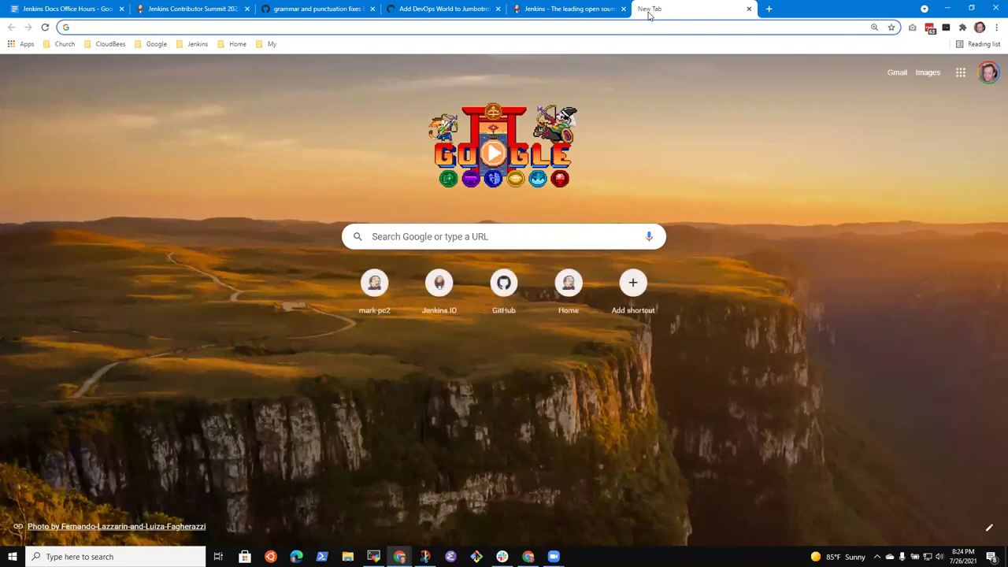
text(Jaava 11)
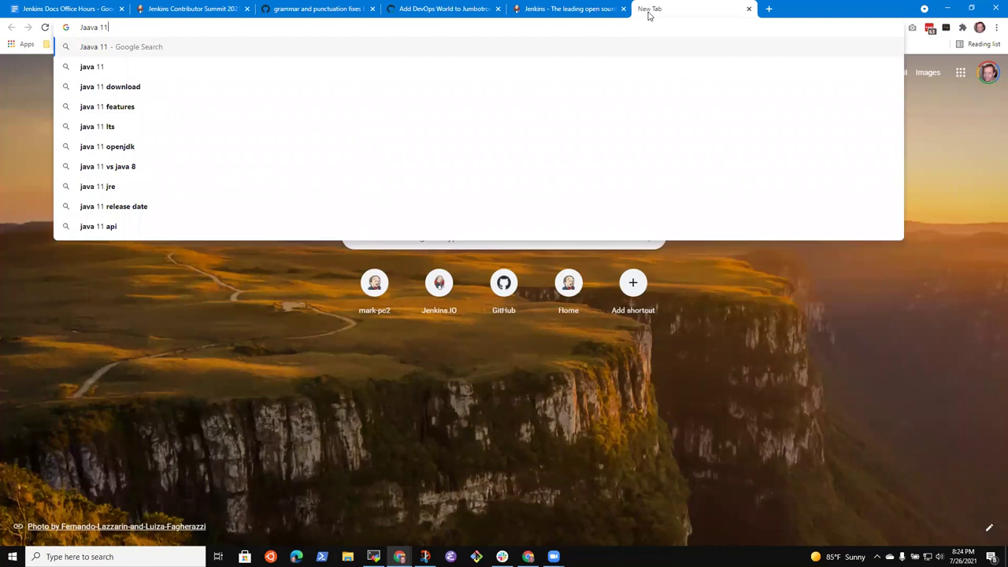
key(BackSpace)
key(BackSpace)
key(BackSpace)
key(BackSpace)
key(BackSpace)
key(BackSpace)
key(BackSpace)
key(BackSpace)
text(JKav)
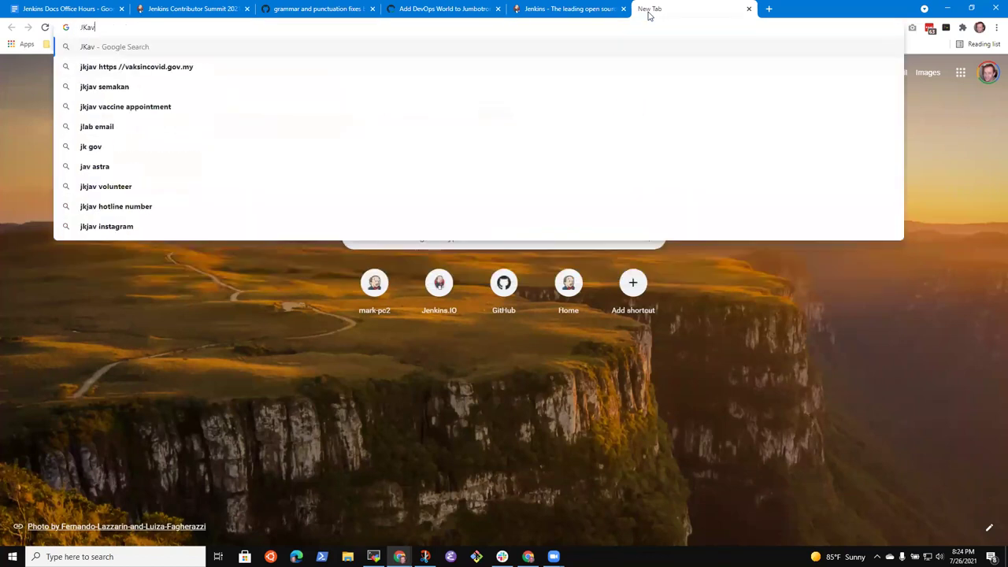
key(BackSpace)
key(BackSpace)
key(BackSpace)
text(ava 11)
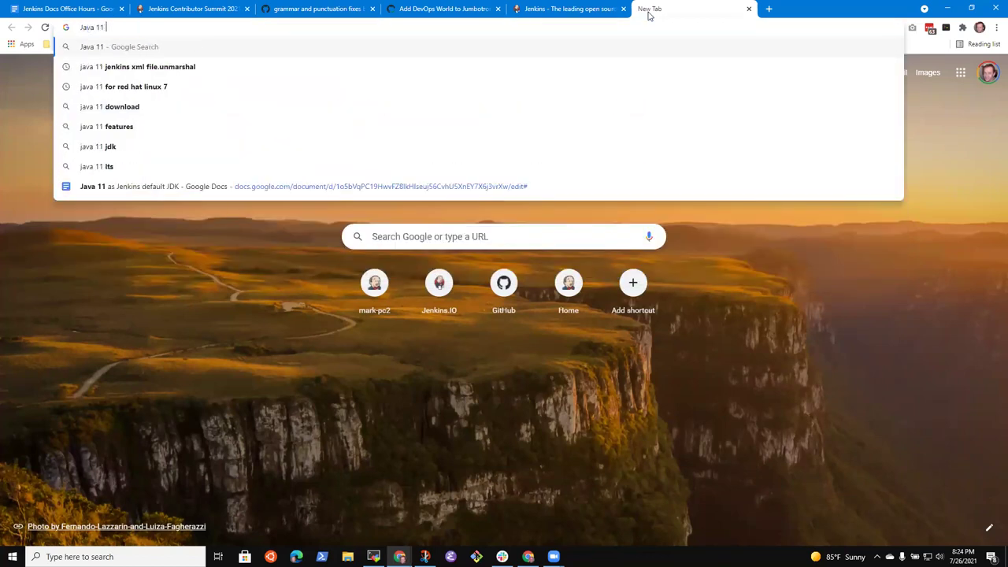
click(216, 187)
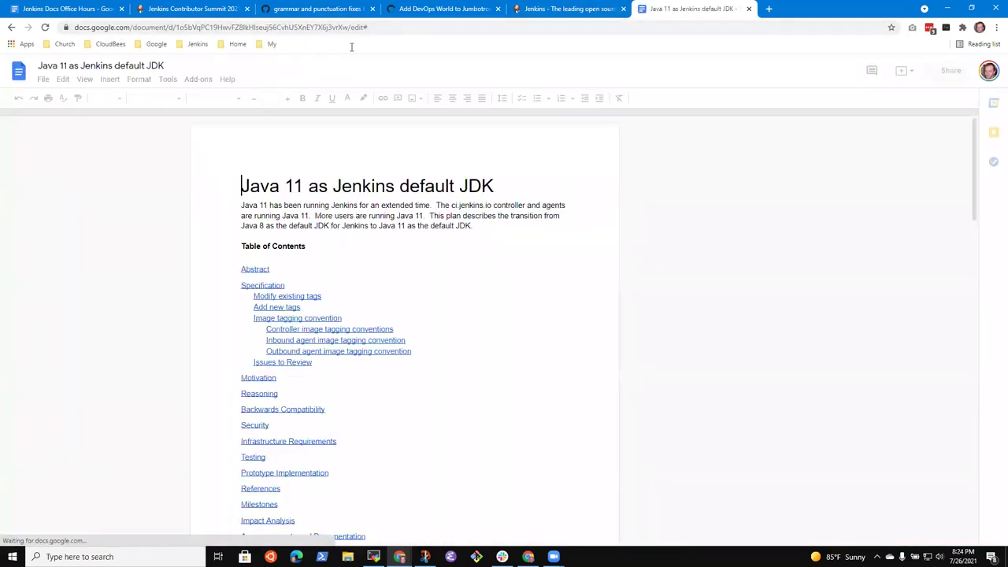
click(368, 26)
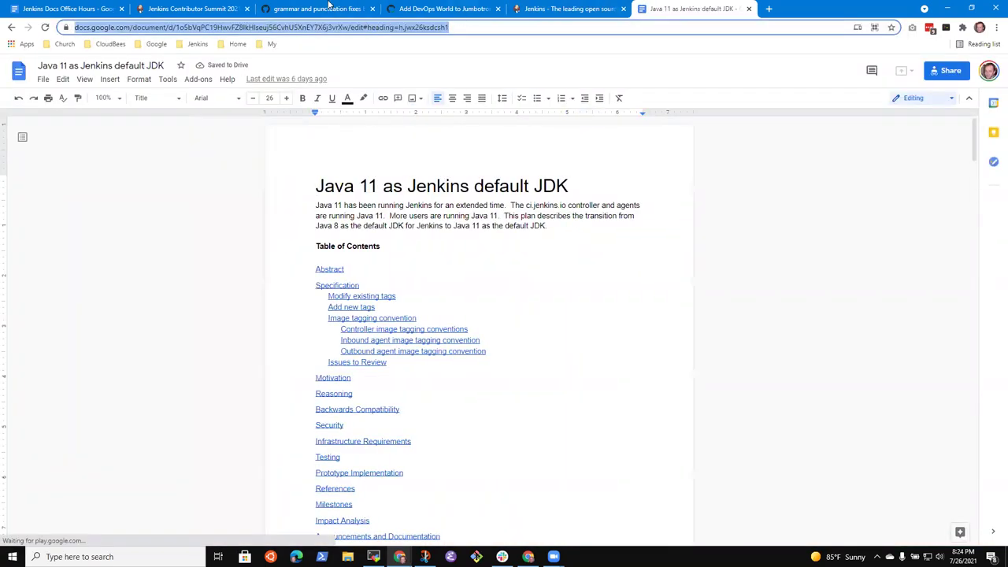
Link 'draft JEP document' in the JDK 11 item to the copied Java 11 plan URL.
click(29, 9)
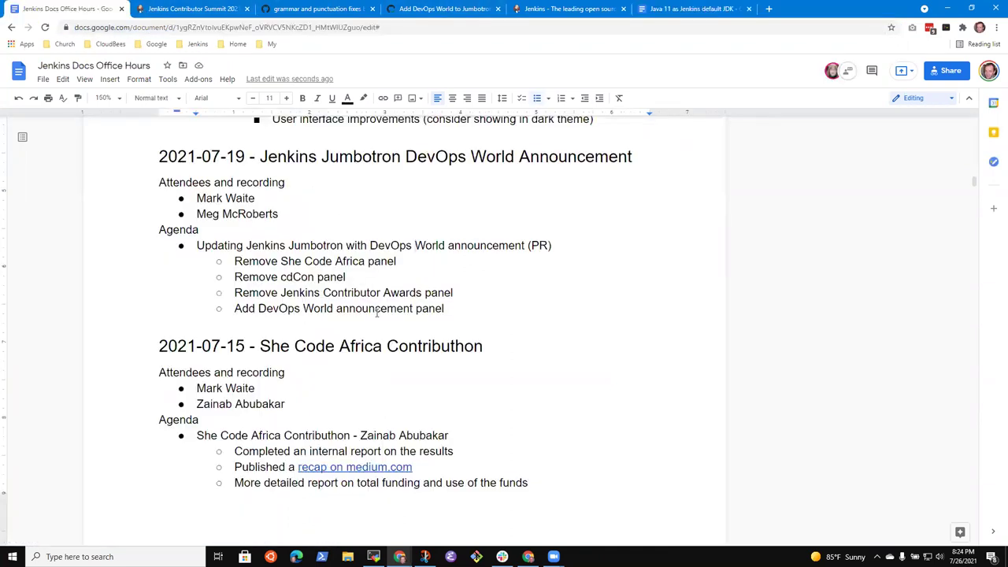
key(Page_Down)
key(Page_Down)
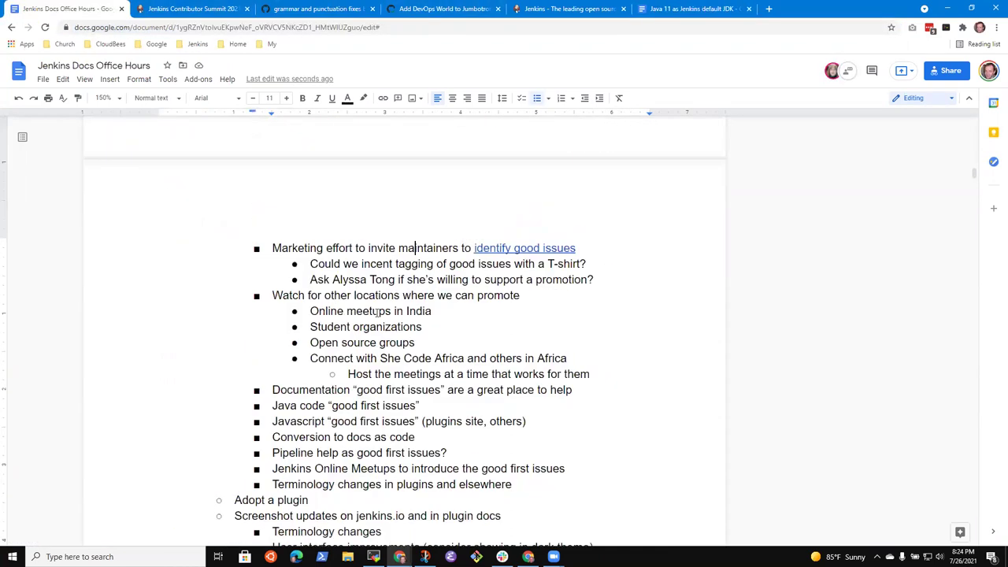
key(Down)
key(End)
key(ctrl+shift+Left)
key(ctrl+shift+Left)
key(ctrl+shift+Left)
key(ctrl+k)
key(ctrl+v)
key(Return)
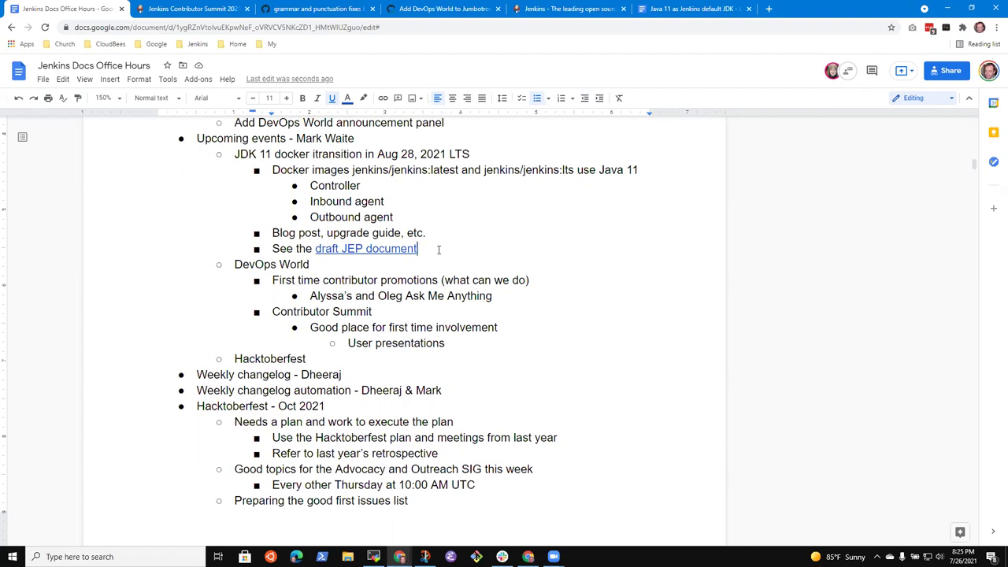
Append '- Sep 28-30, Oct 1 Contributor Summit' to the DevOps World bullet.
key(Down)
key(Home)
key(shift+End)
key(Down)
key(Left)
text(- Sep 28-30, Oct)
key(BackSpace)
text(t 1 Contribut)
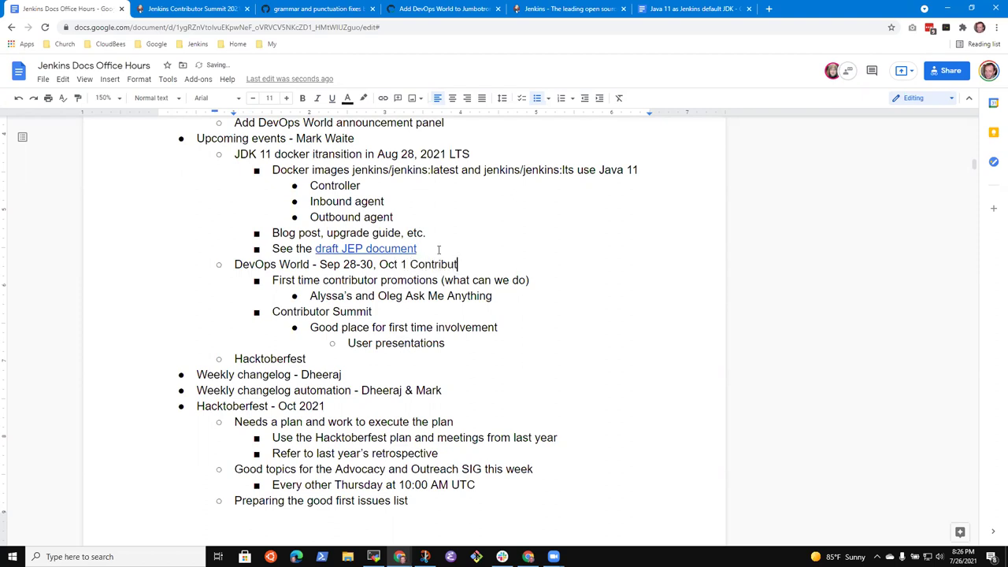
text(or Summit)
Insert 'Community track with community speakers' above the first-time contributor promotions point.
key(Down)
key(Home)
key(Return)
key(Up)
text(Community track with )
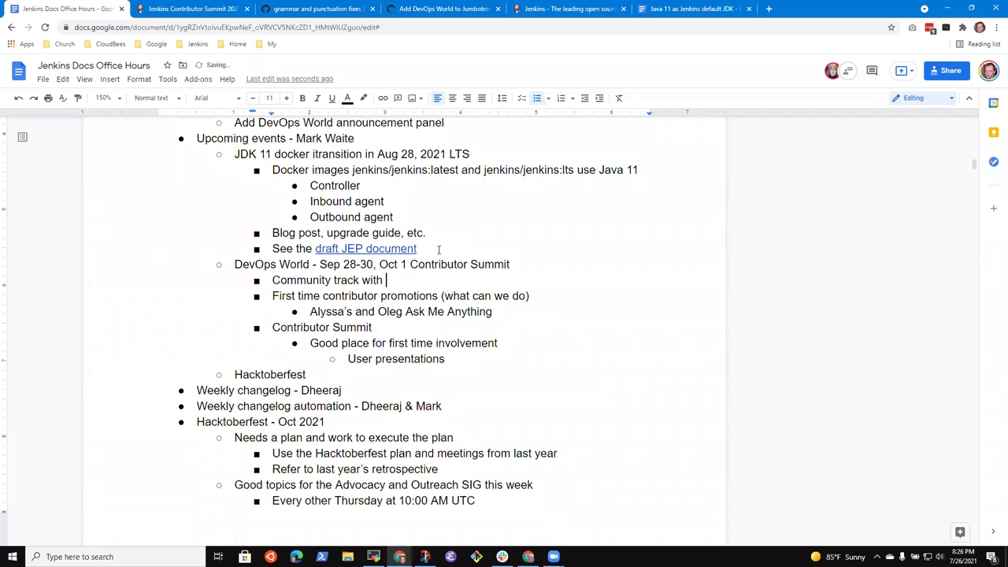
text(community speakers)
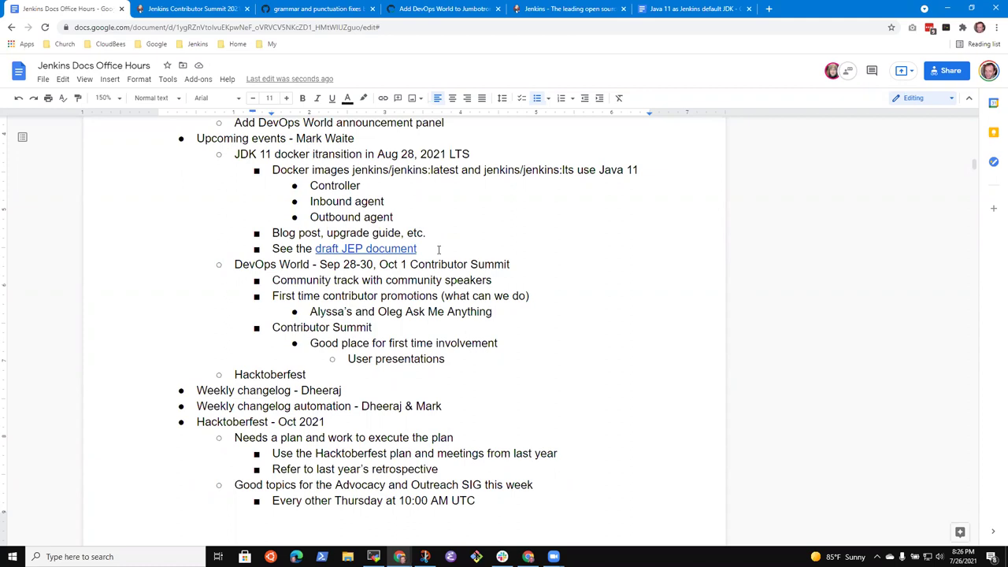
Add a 'Planning and coordination' point under Contributor Summit.
key(Down)
key(Down)
key(Up)
key(Up)
key(Down)
key(Home)
key(shift+End)
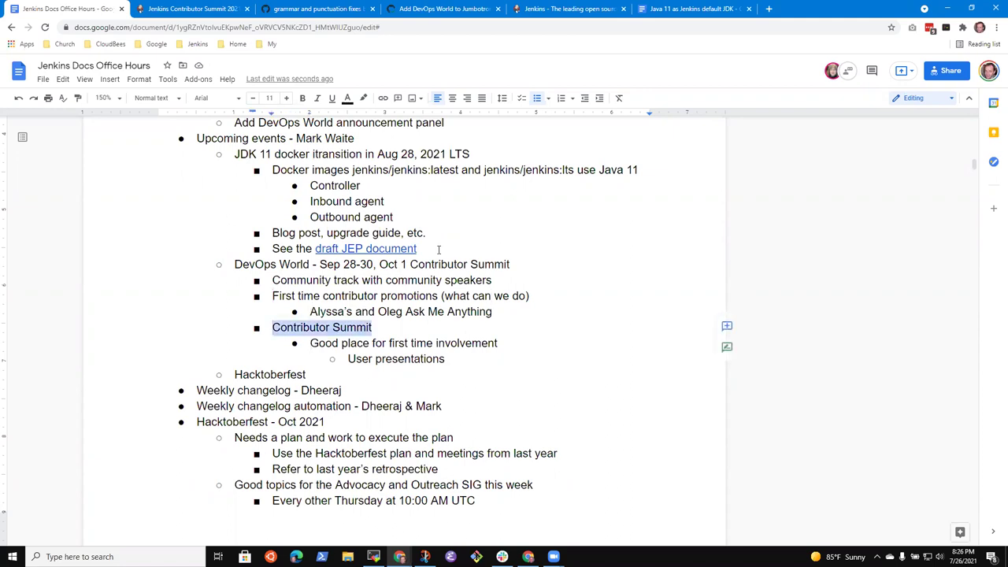
key(Down)
key(Home)
key(Return)
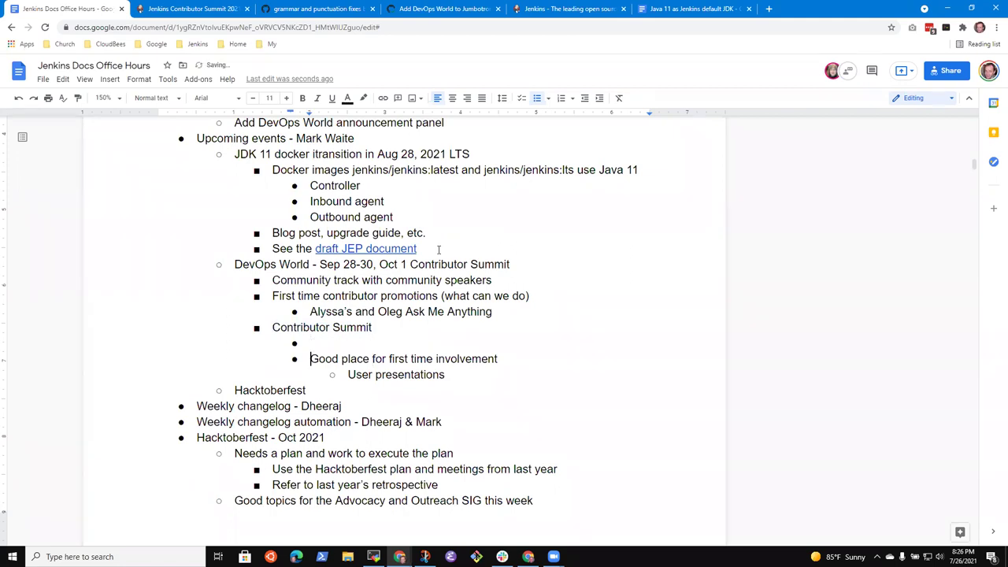
key(Up)
text(Planning and coordination)
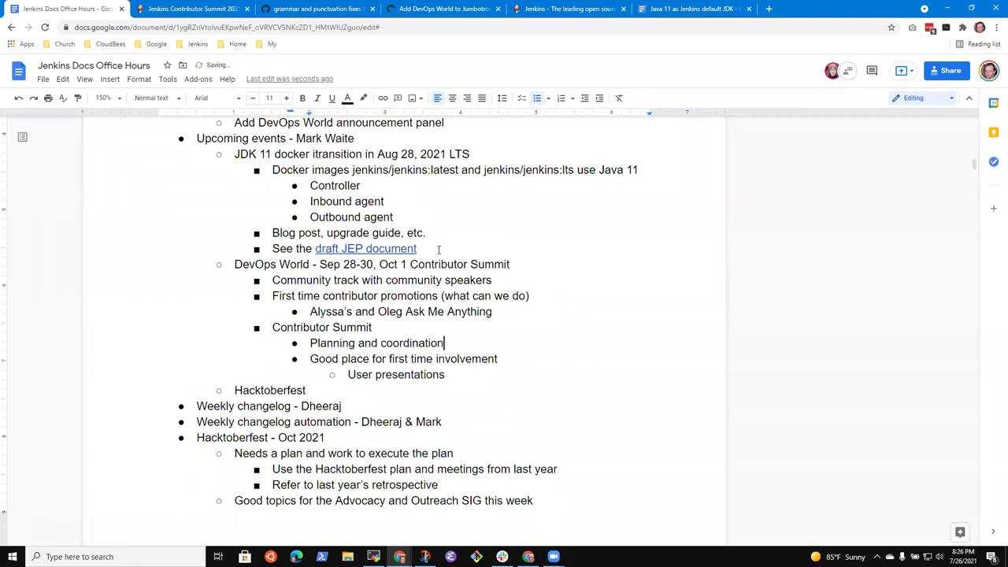
Add sub-points 'Volunteers needed to help with planning, promotion' and a volunteer willing to help.
key(Return)
key(Tab)
text(Volunteers needed )
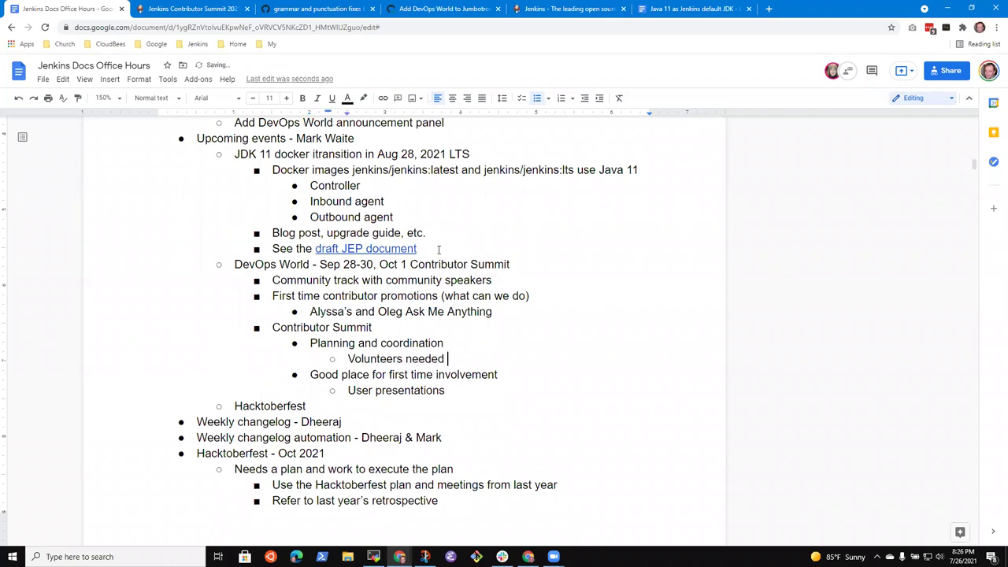
text(to help with planning)
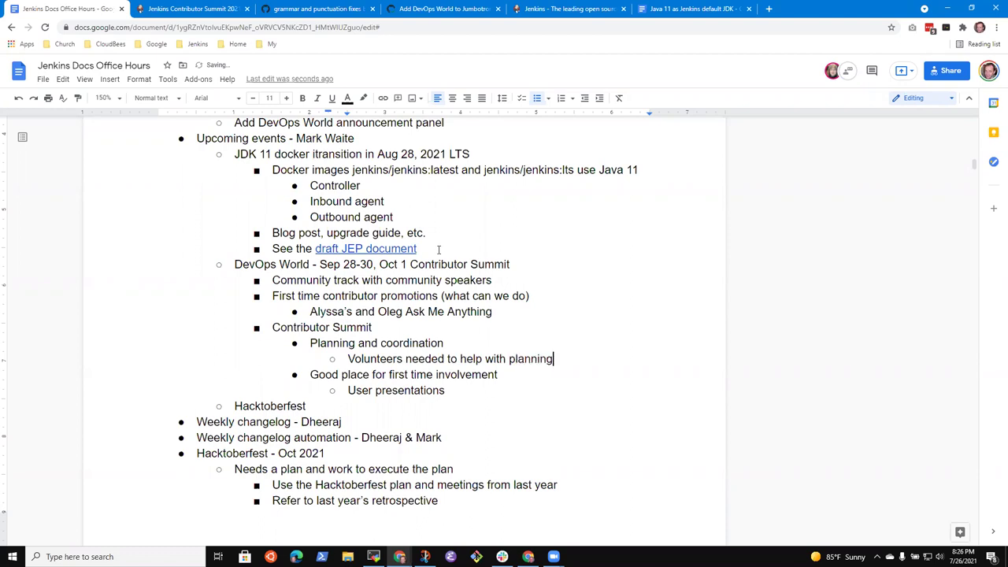
text(, promotion)
key(Return)
text(Dheera)
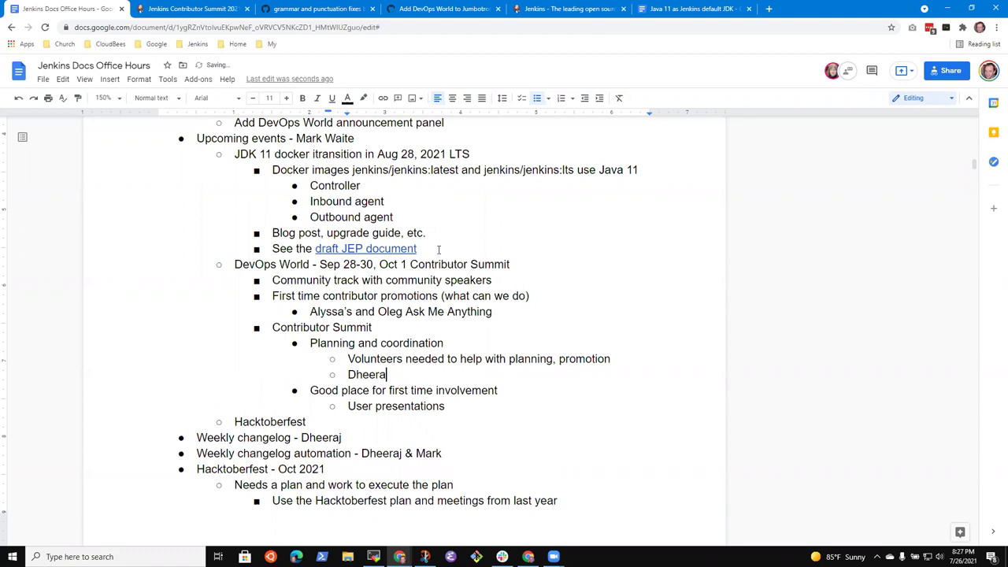
text(j willing to help)
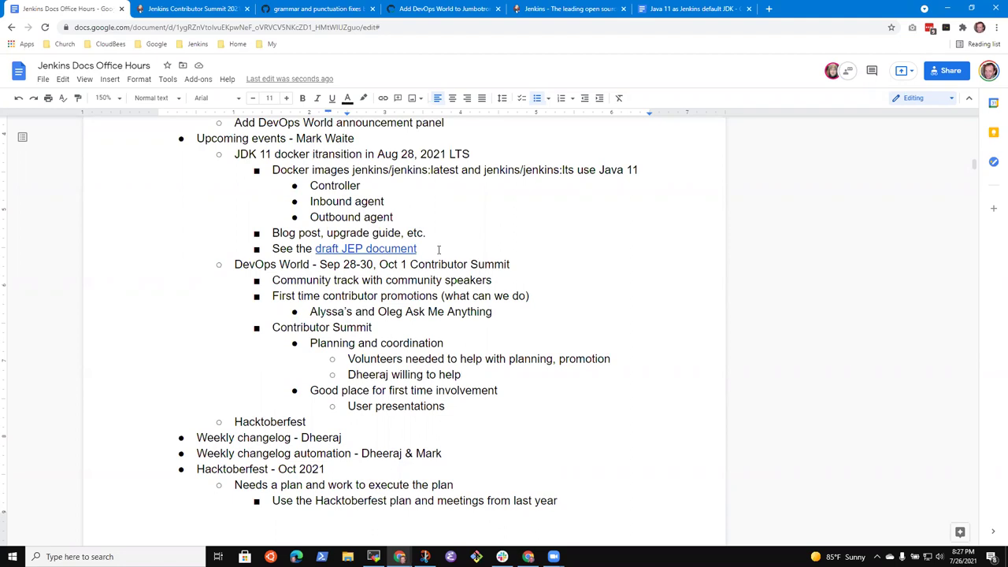
Append '(during APAC time zone)' to the Contributor Summit item.
key(Return)
text(Pattern)
key(shift+Home)
key(BackSpace)
key(BackSpace)
key(BackSpace)
key(Up)
key(Up)
text((during APA)
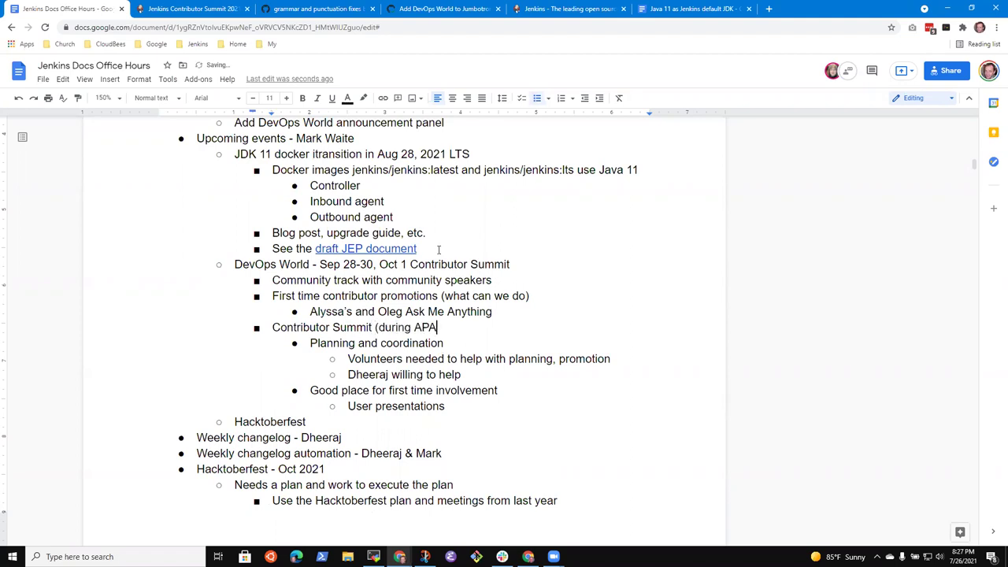
text(C time zone))
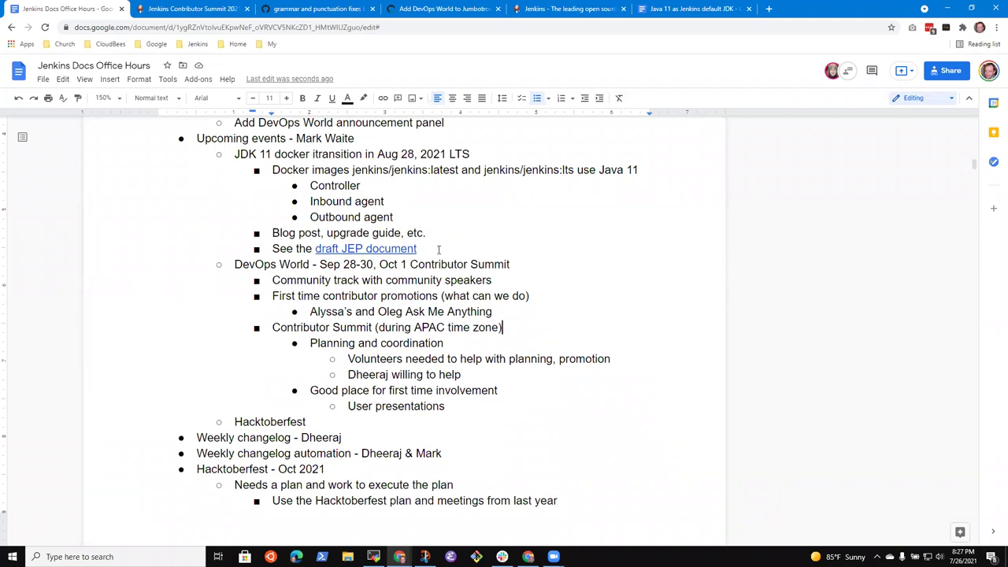
key(ctrl+shift+Left)
key(ctrl+shift+Left)
key(ctrl+shift+Left)
key(ctrl+shift+Left)
key(ctrl+shift+Left)
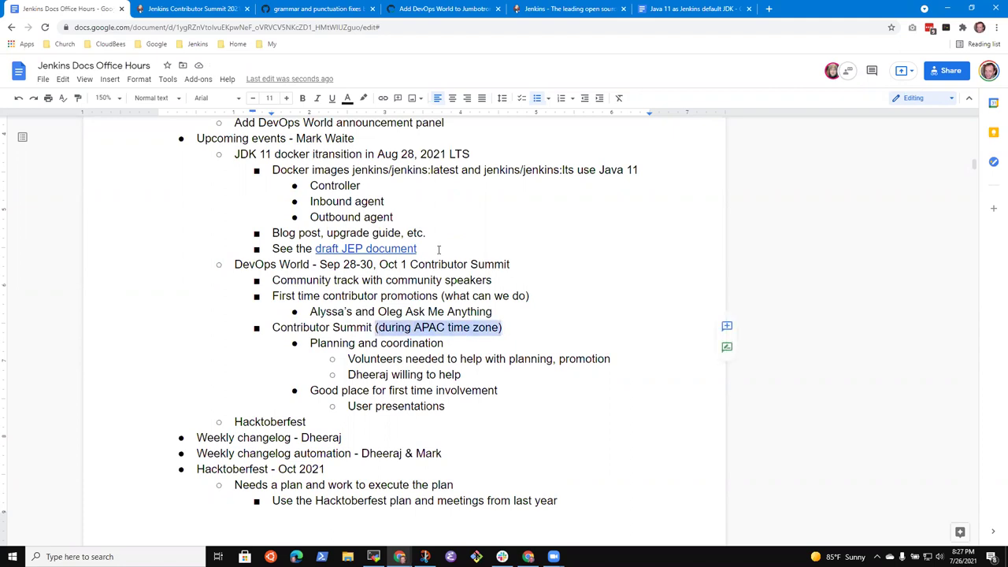
Add a sub-point that another volunteer is willing to assist as a moderator or facilitator.
key(Down)
key(Down)
key(Down)
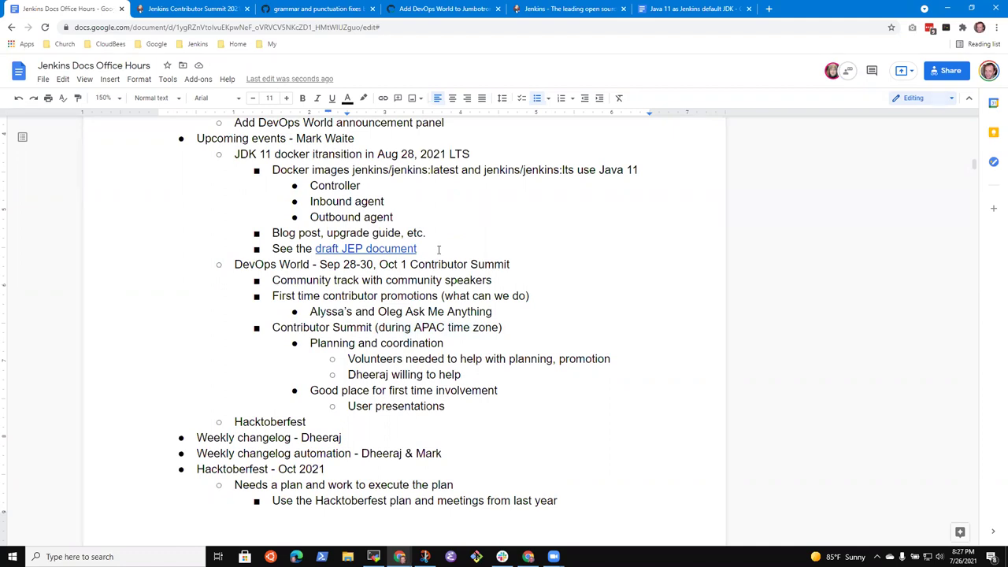
key(Return)
text(Kristin)
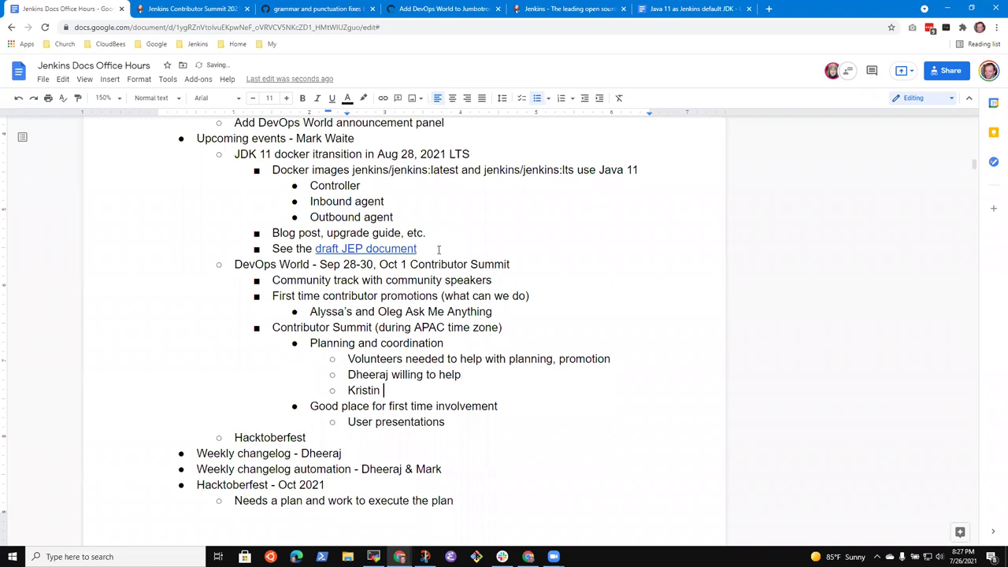
text( willing tyo)
key(BackSpace)
key(BackSpace)
text(o assist as a)
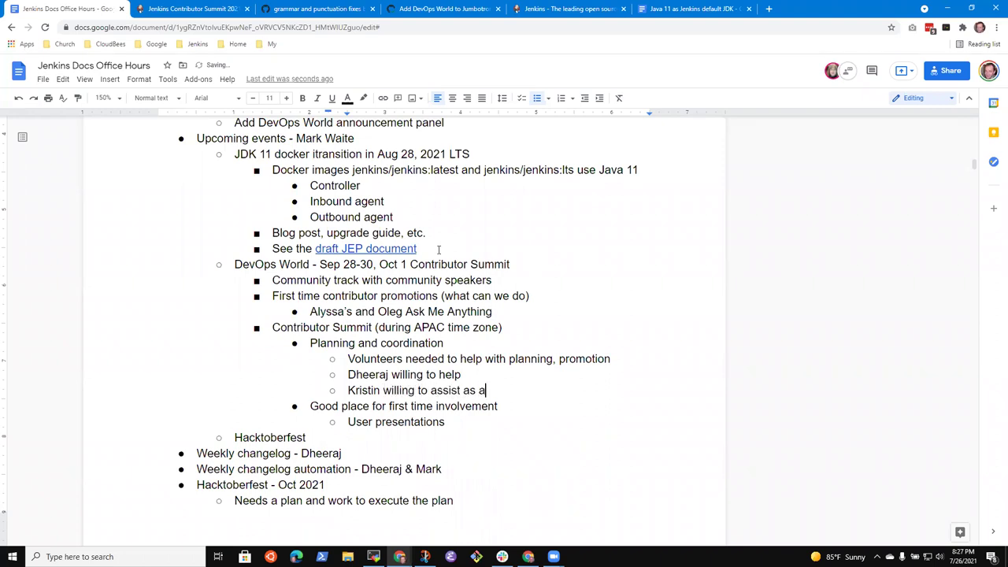
text( moderator or faci)
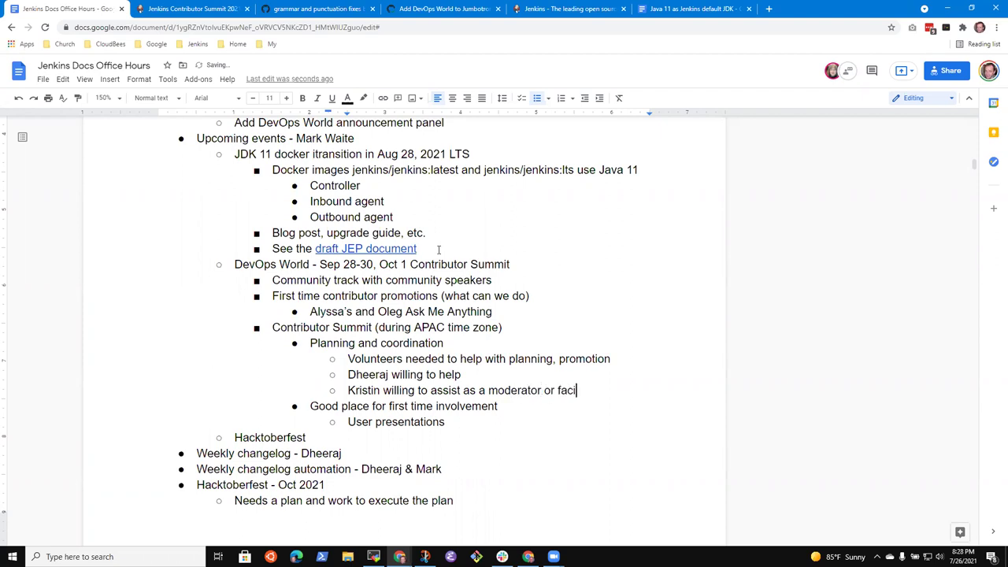
text(litator)
Add a nested point under the moderator note: 'Greet new arrivals, help them find the right location'.
key(Return)
text(SCM)
key(ctrl+BackSpace)
key(Tab)
text(Greet )
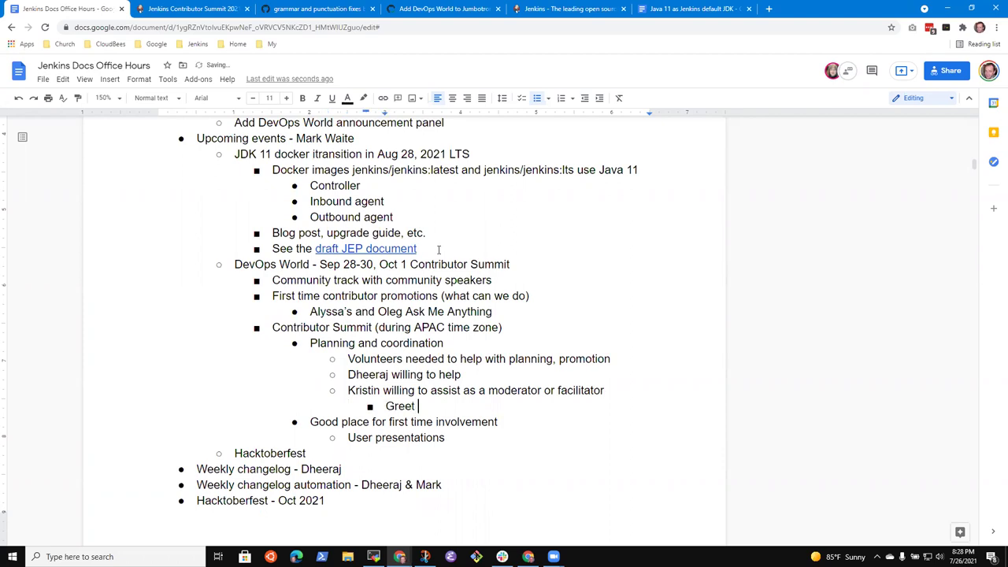
text(new arrivals,)
key(BackSpace)
key(BackSpace)
text(s, help them )
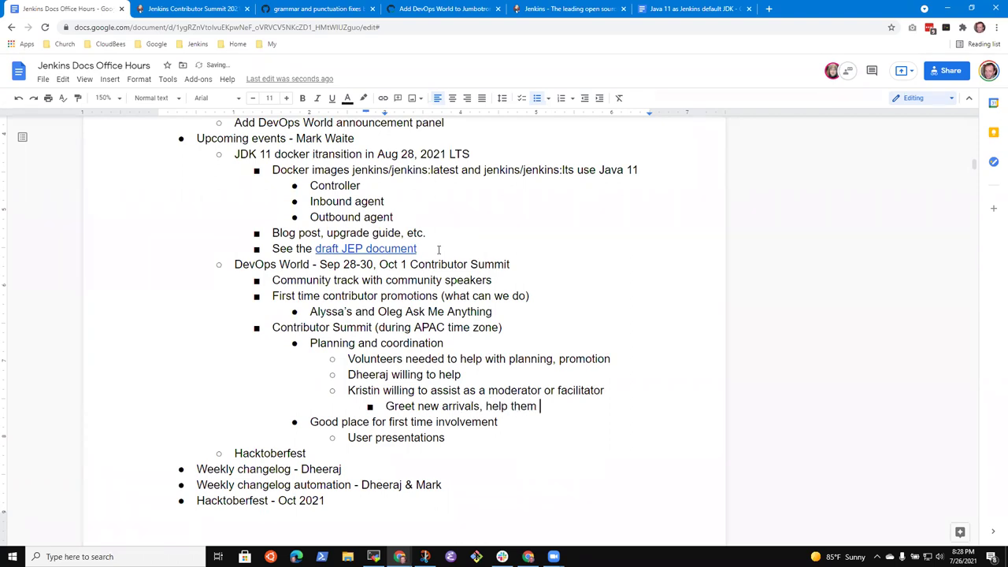
text(find the location)
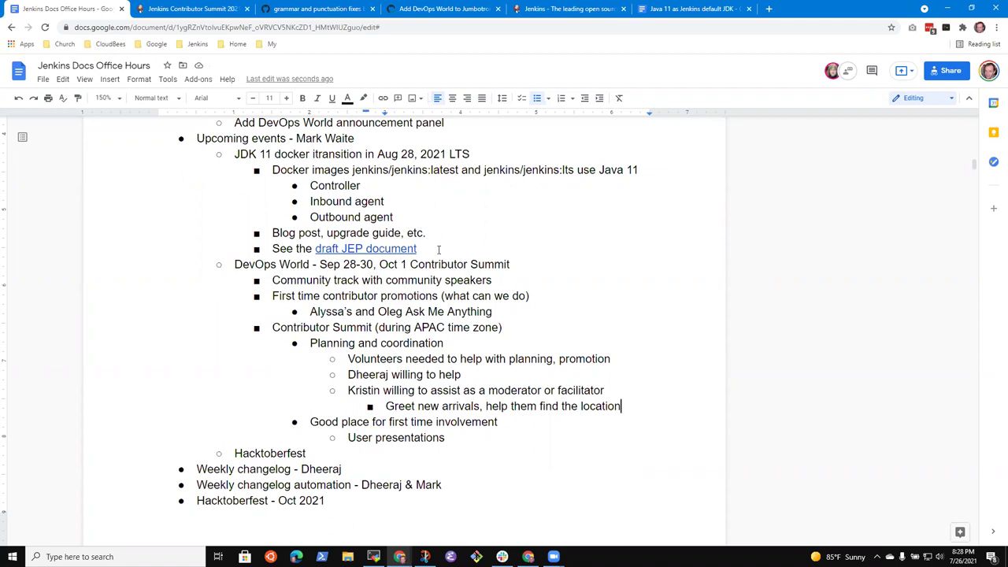
key(ctrl+Left)
text(right)
key(End)
Move up to the 'Oct 1 Contributor Summit' phrase and leave the insertion point after Summit.
key(Up)
key(Up)
key(Up)
key(Up)
key(Up)
key(Up)
key(Up)
key(Up)
key(Up)
key(ctrl+shift+Left)
key(ctrl+shift+Left)
key(ctrl+shift+Left)
key(ctrl+shift+Left)
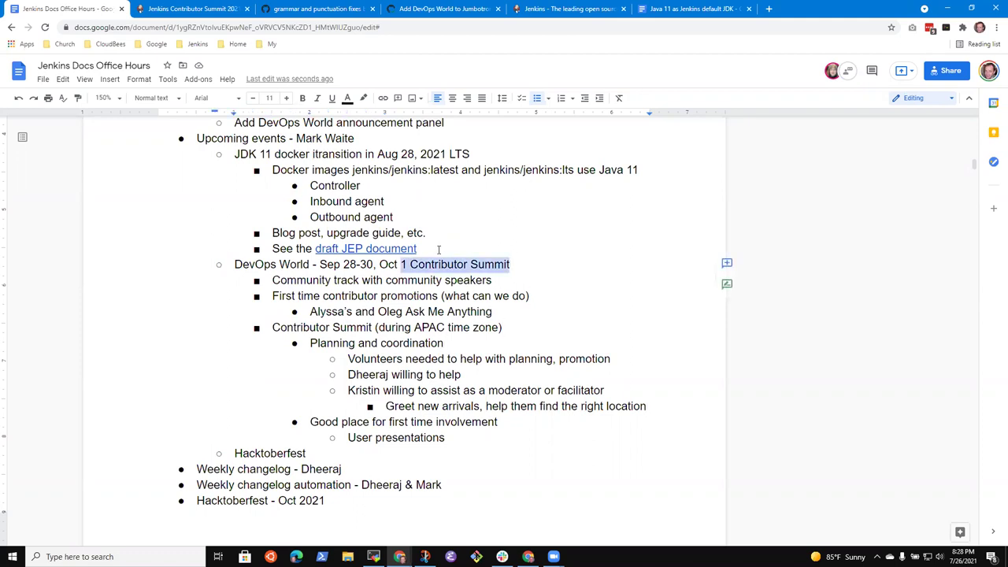
key(Right)
key(ctrl+shift+Left)
key(ctrl+shift+Left)
key(ctrl+shift+Left)
key(ctrl+shift+Left)
key(Right)
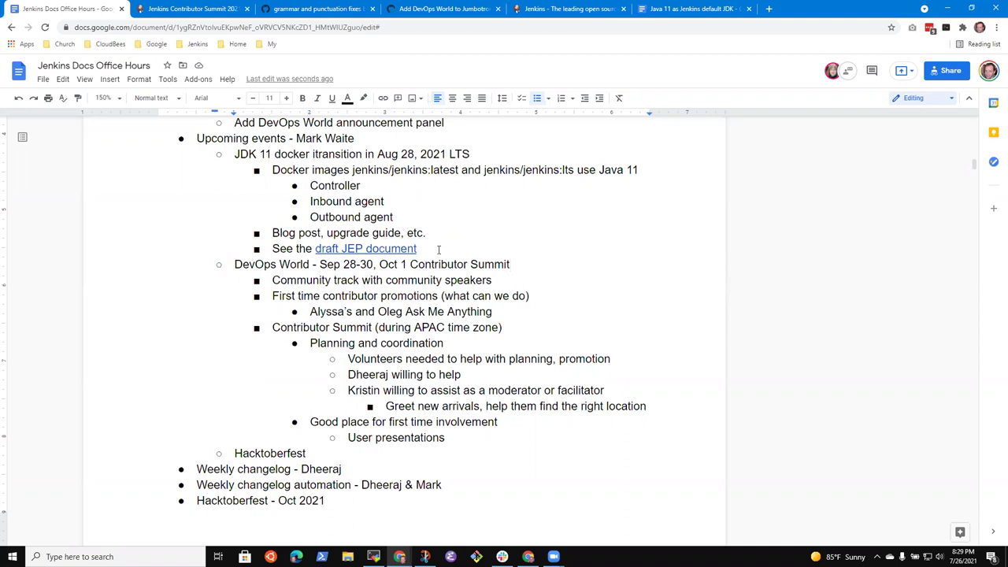
Below 'Greet new arrivals', add an outdented bullet 'Programs for Jenkins or CDF leading to Contributor Summit'.
key(Down)
key(Down)
key(Down)
key(Down)
key(Home)
key(Down)
key(Down)
key(Down)
key(End)
key(Return)
key(shift+Tab)
key(shift+Tab)
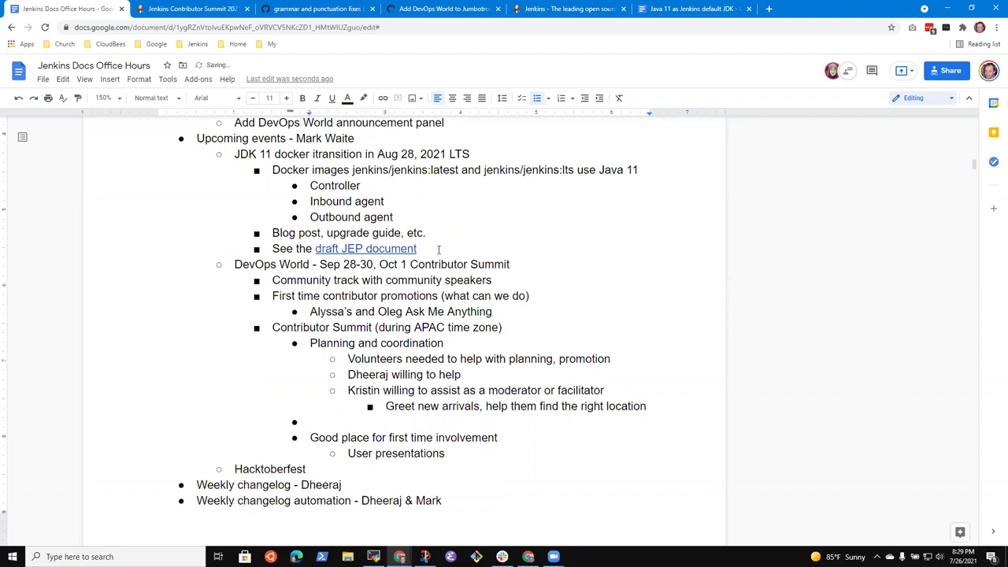
text(Programs for Jenkins or C)
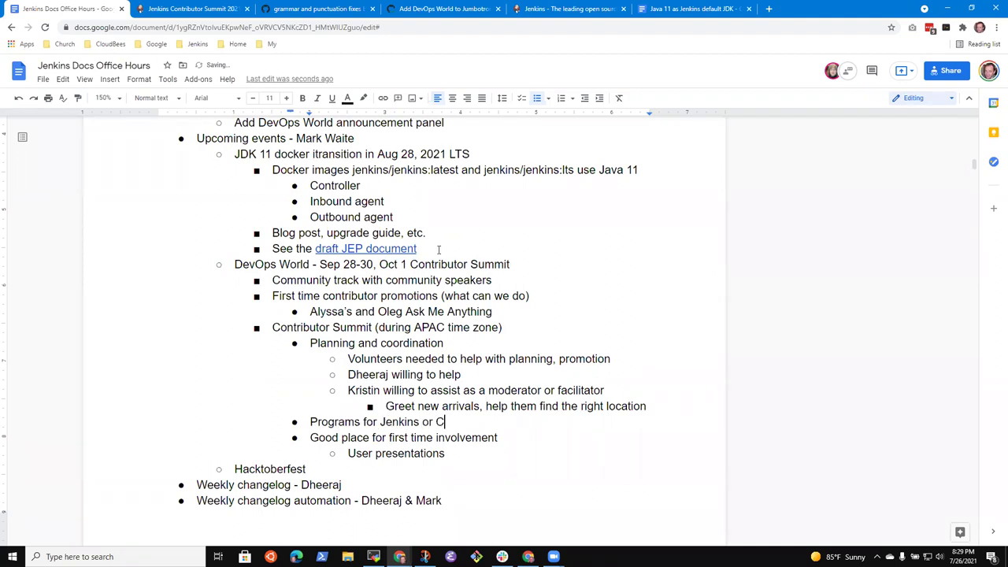
text(DF leading to Co)
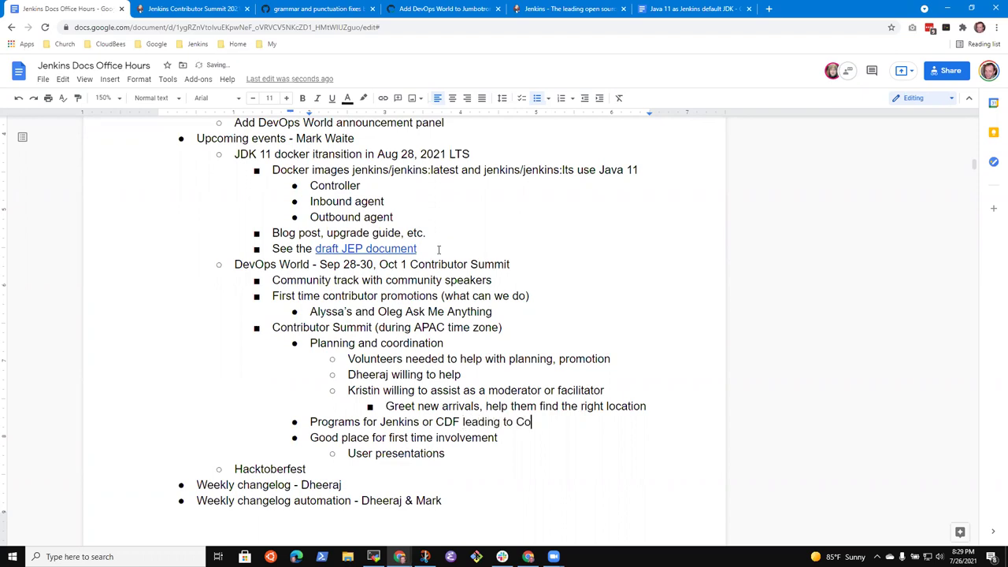
text(ntributor Summit)
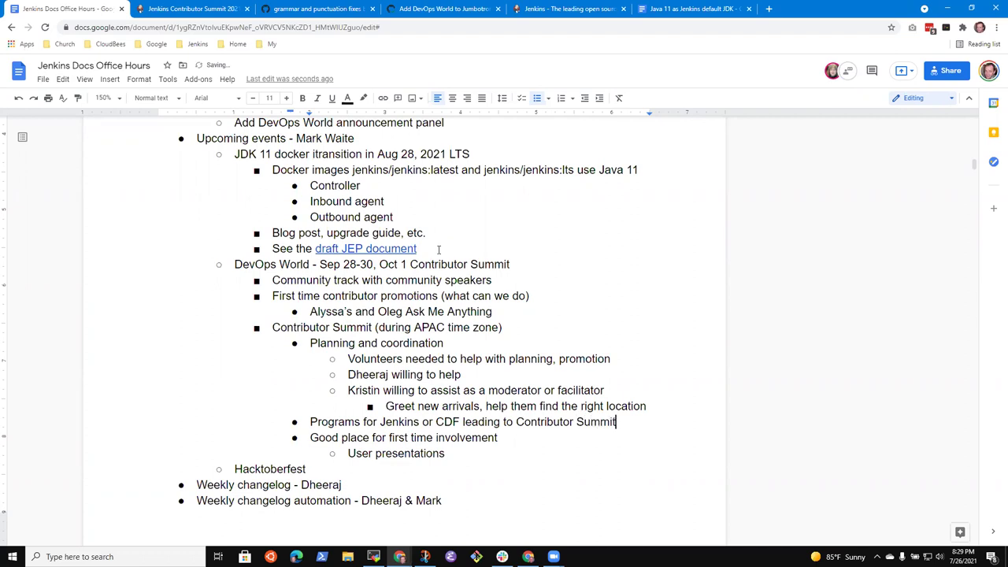
Add sub-bullets 'Active promotion of the event' and 'Jenkins Online Meetup registration likely this time'.
key(Return)
key(Tab)
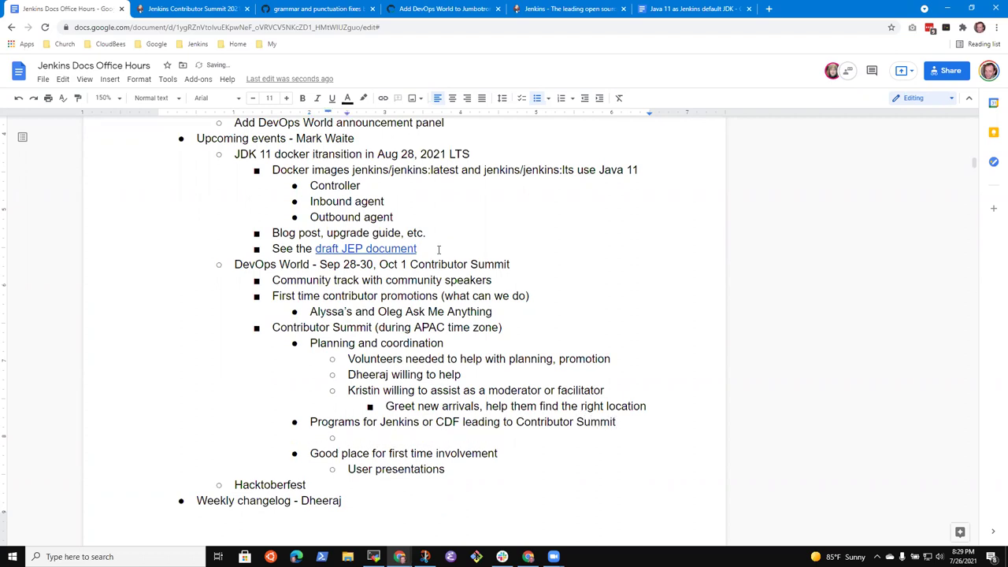
text(Active promotion of the )
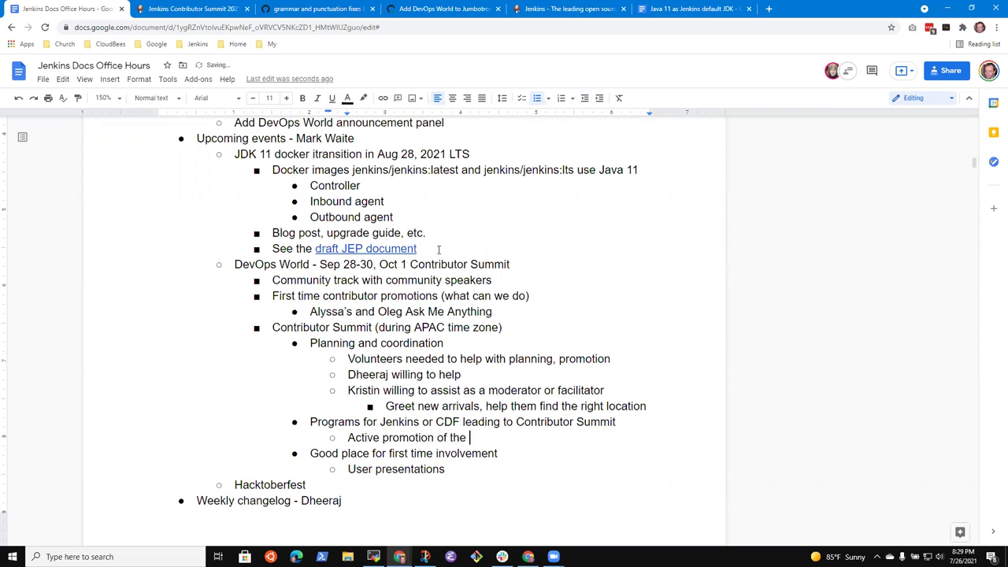
text(event)
key(Return)
text(Jennkins)
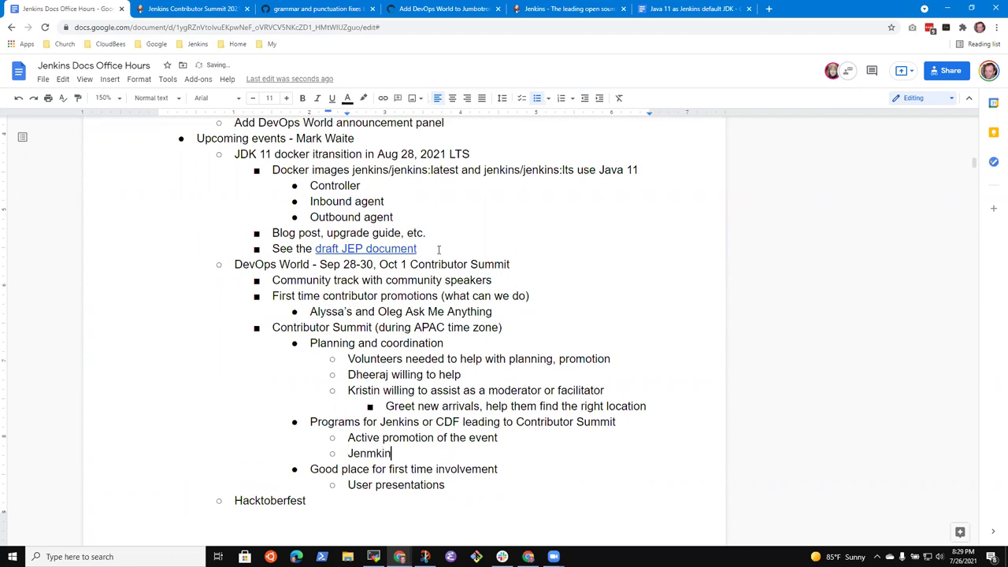
key(ctrl+BackSpace)
text(Jenkins Online Meetup registration)
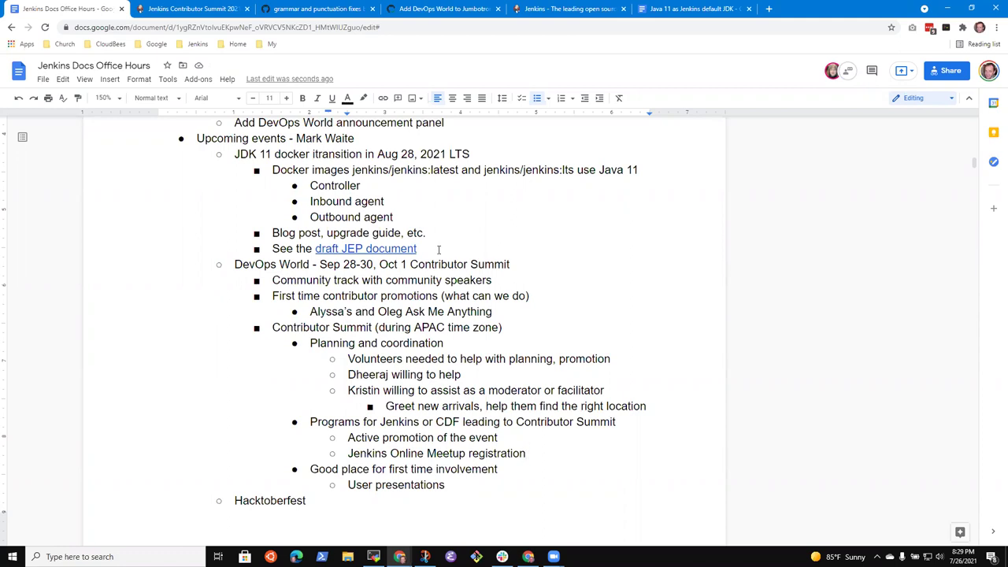
key(Home)
key(shift+End)
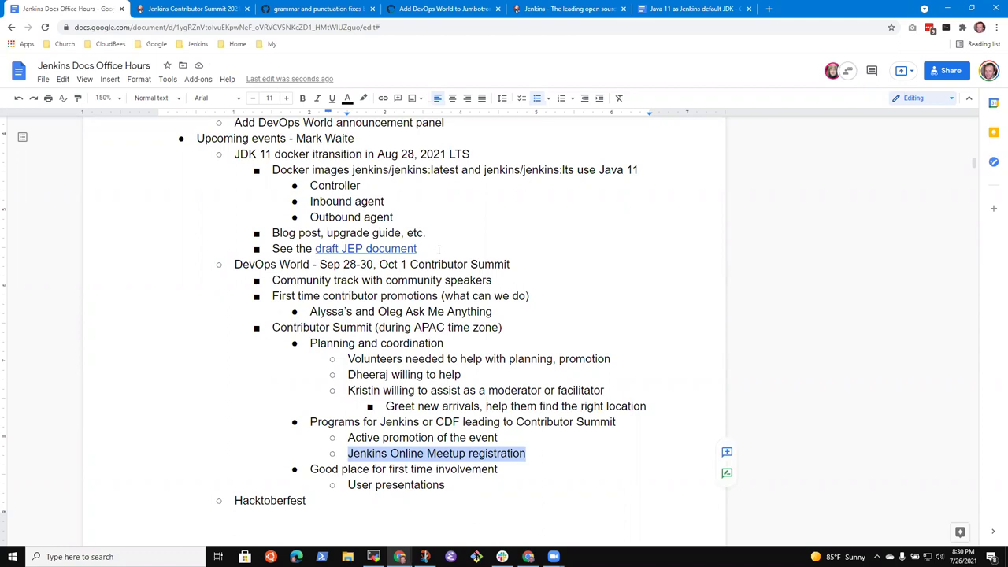
key(Right)
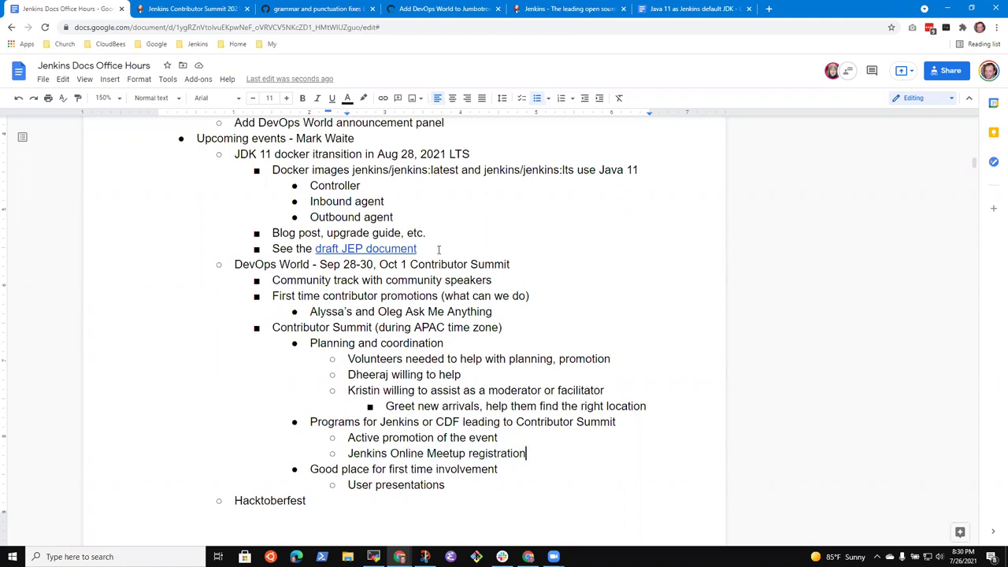
text(is)
key(BackSpace)
key(BackSpace)
key(BackSpace)
text(likely this time)
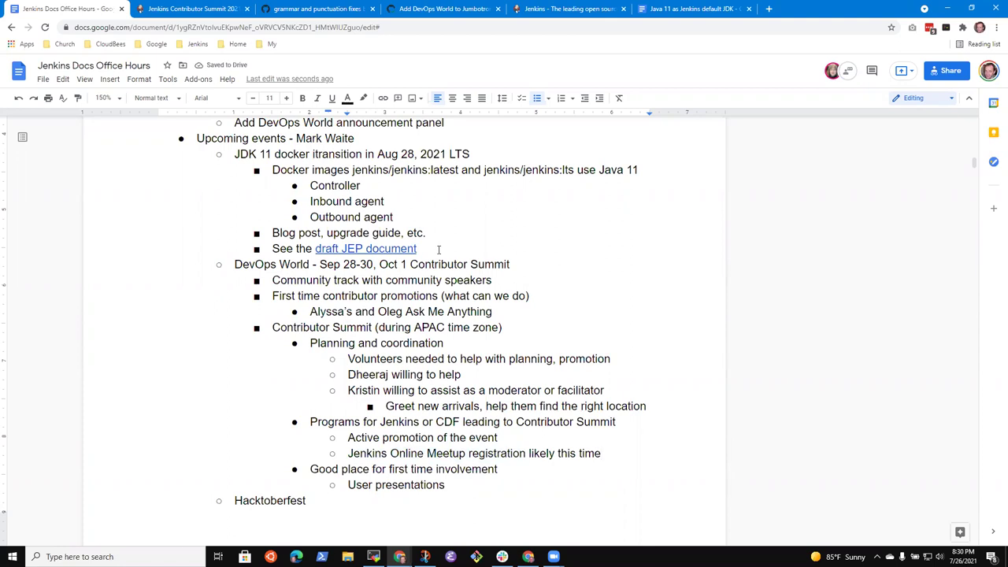
Add the sub-bullet 'Zoom Webinar for the presentations' below the Meetup line, fixing typos.
key(Return)
text(Zokom)
key(BackSpace)
key(BackSpace)
key(BackSpace)
text(om)
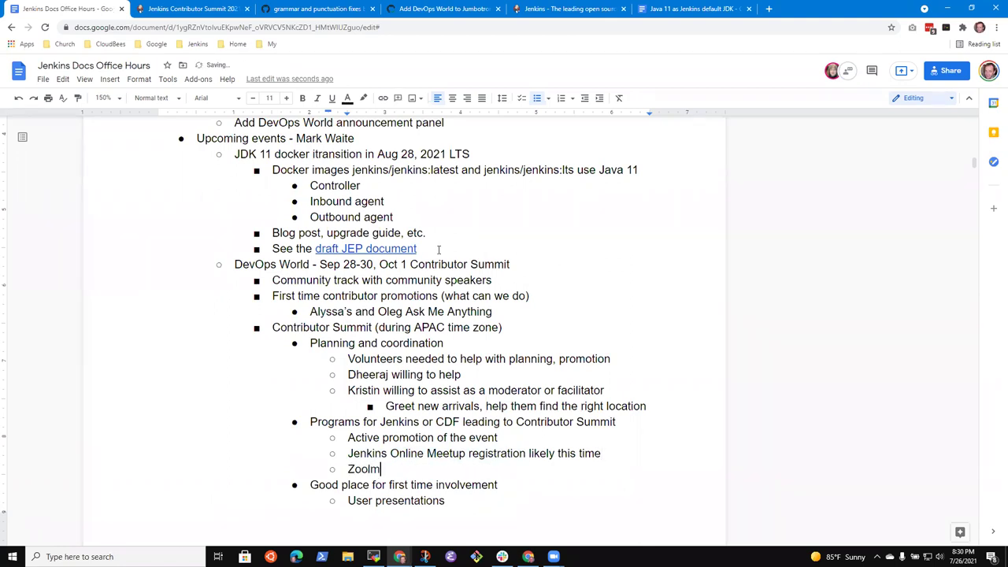
key(BackSpace)
text(m Webinar for hte)
key(BackSpace)
key(BackSpace)
key(BackSpace)
key(BackSpace)
text(the sp)
key(BackSpace)
key(BackSpace)
key(BackSpace)
text(presentations)
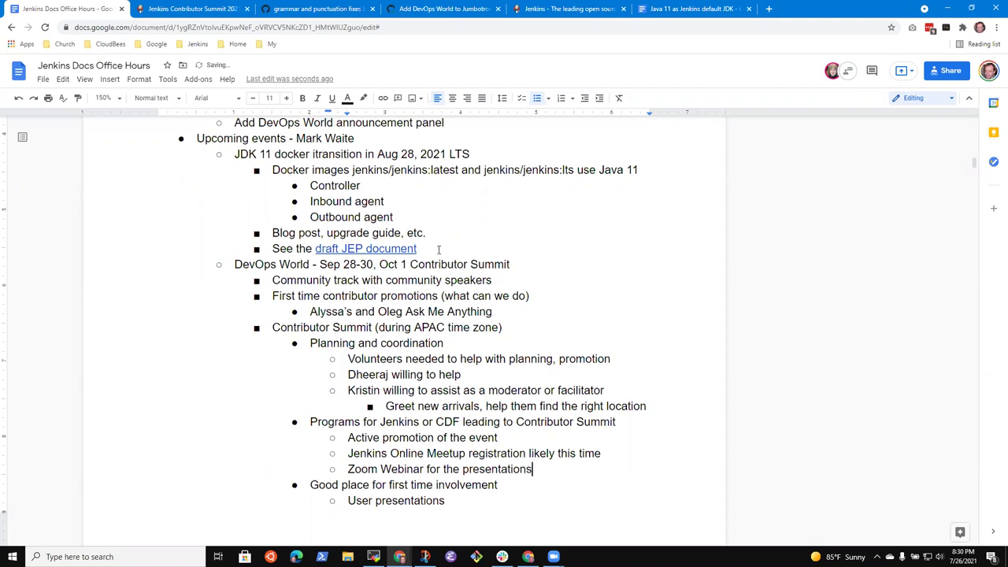
Add 'Zoom breakout rooms for discussions and interaction', removing the extra 'the' before discussions.
key(Return)
text(Zoom)
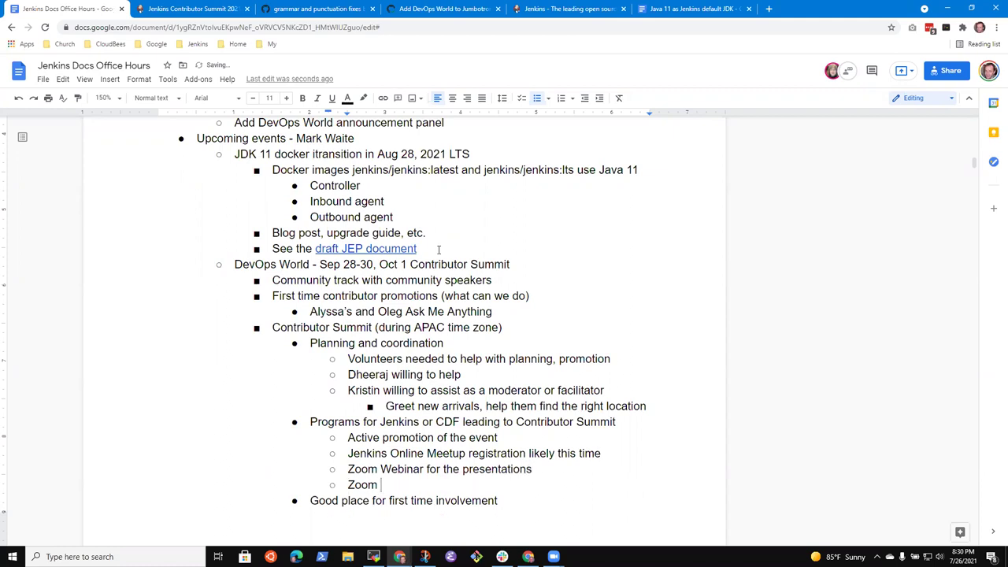
text(breakout rooms for the )
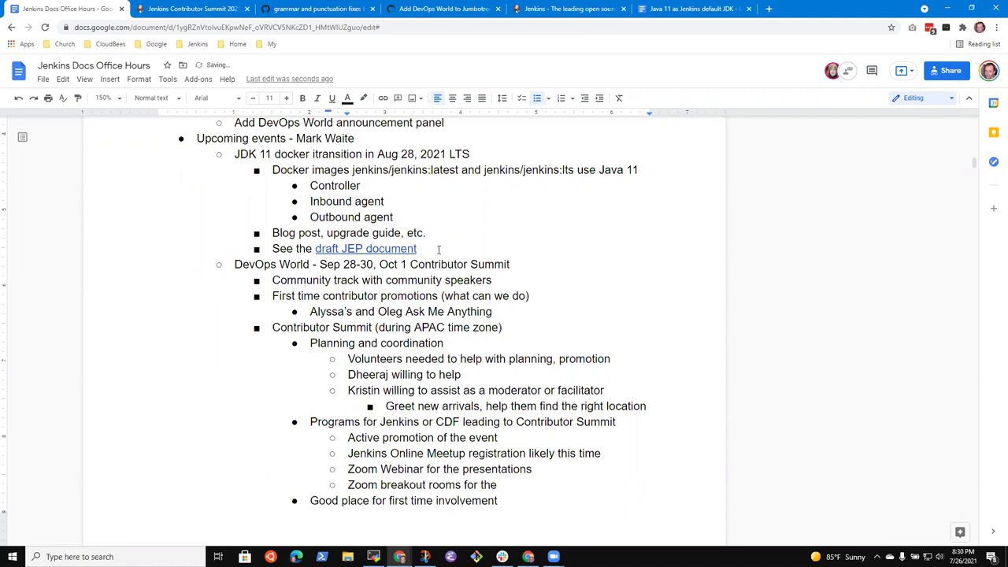
text(discussions and interaction)
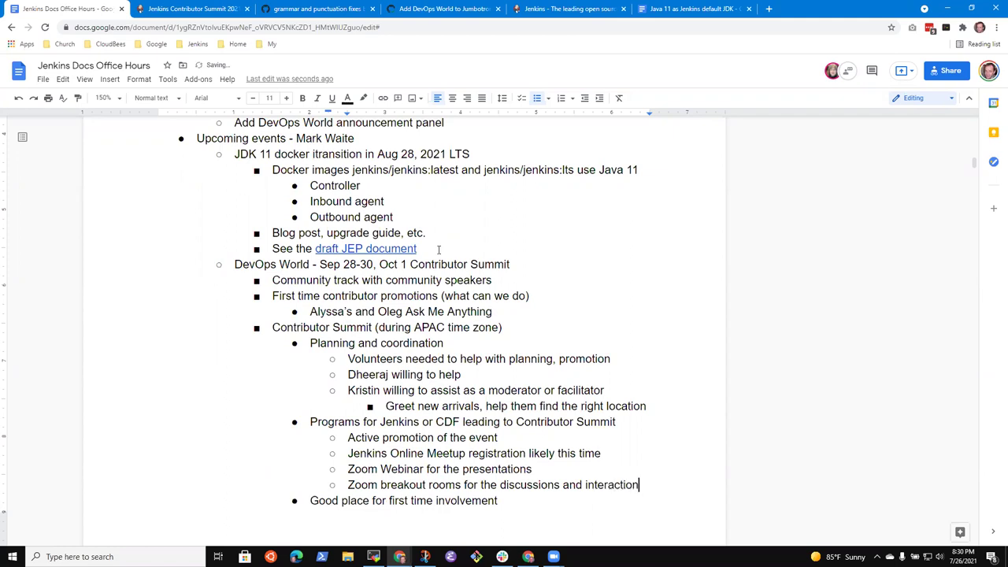
key(ctrl+Left)
key(ctrl+Left)
key(ctrl+Left)
key(Delete)
key(Delete)
key(ctrl+shift+Left)
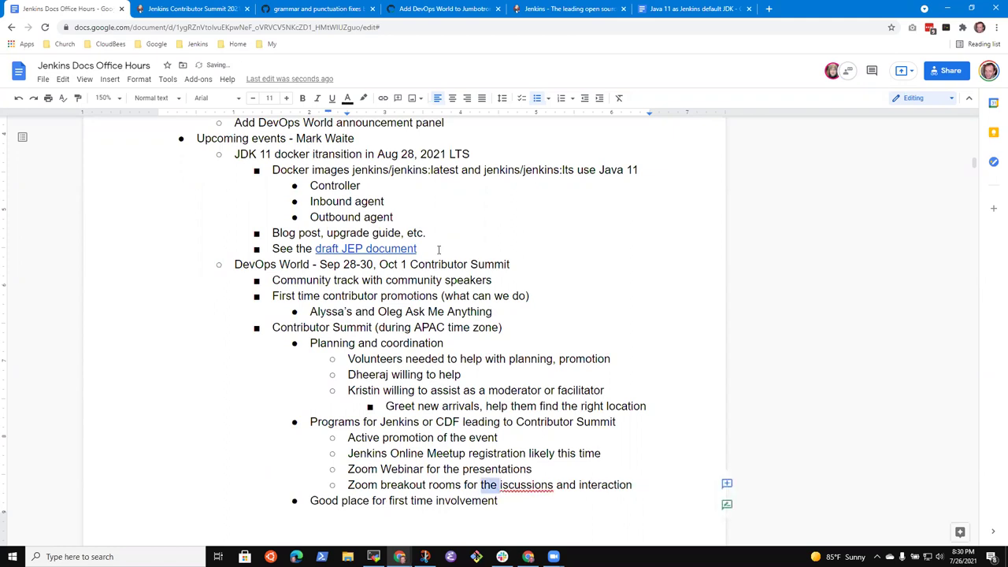
text(d)
key(End)
key(Down)
scroll(439, 249, down, 2)
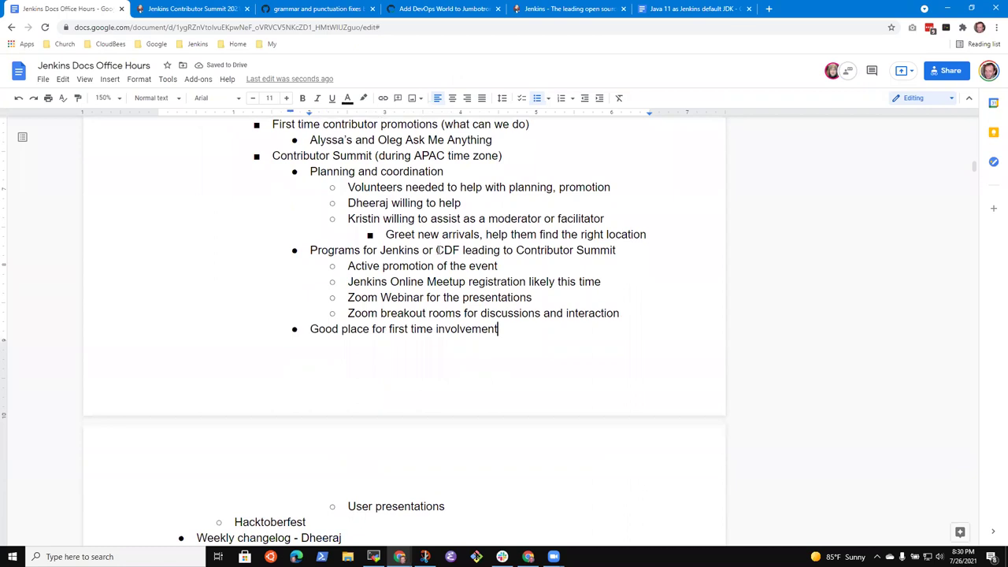
key(Home)
key(shift+End)
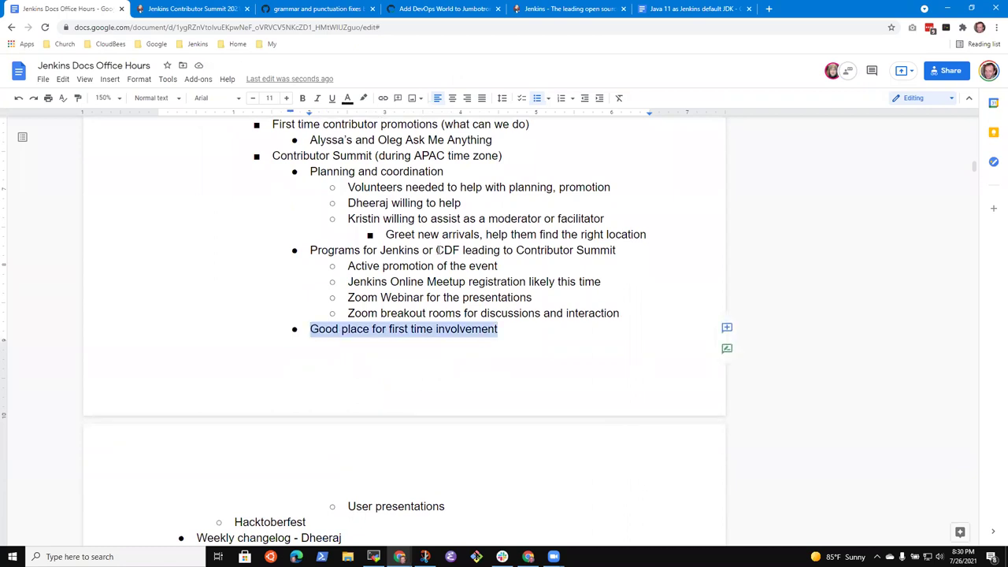
key(Down)
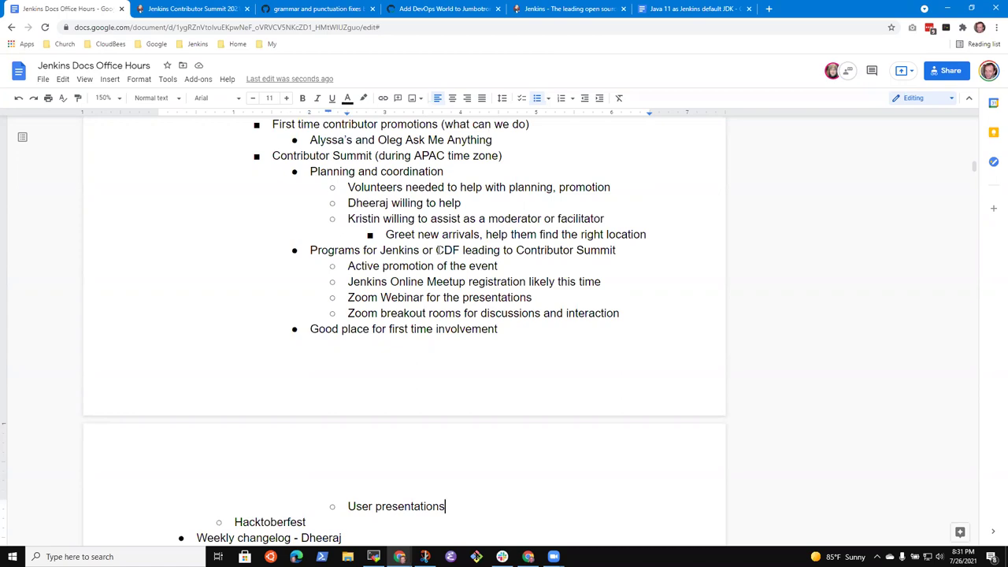
Twice add an outdented list item below User presentations, then remove it again.
key(Return)
key(shift+Tab)
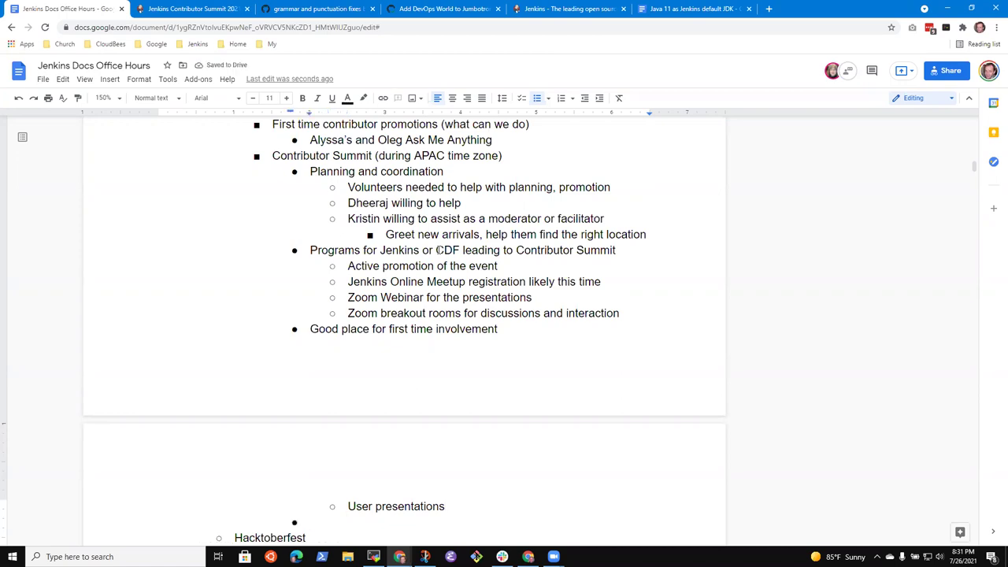
key(BackSpace)
key(BackSpace)
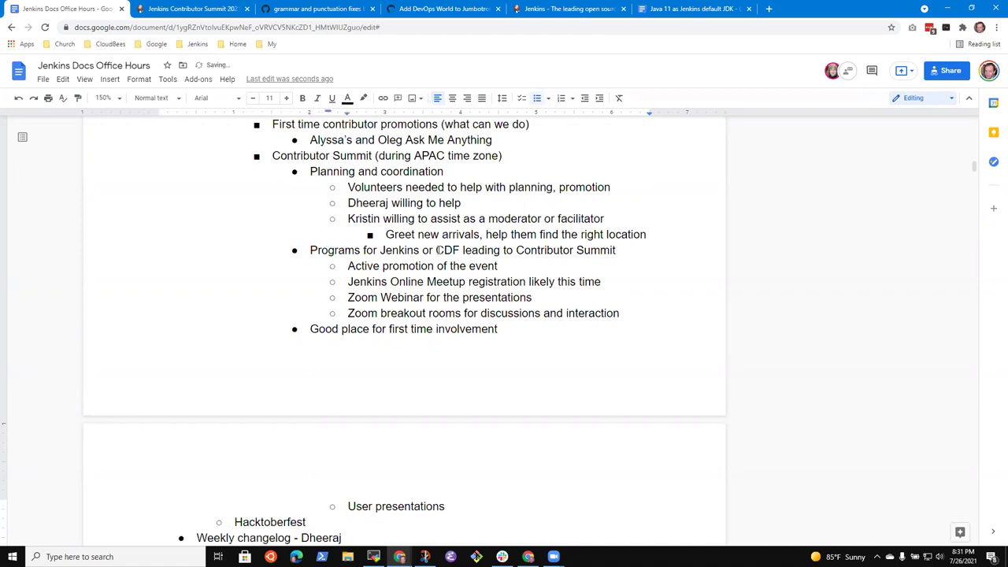
key(Return)
key(shift+Tab)
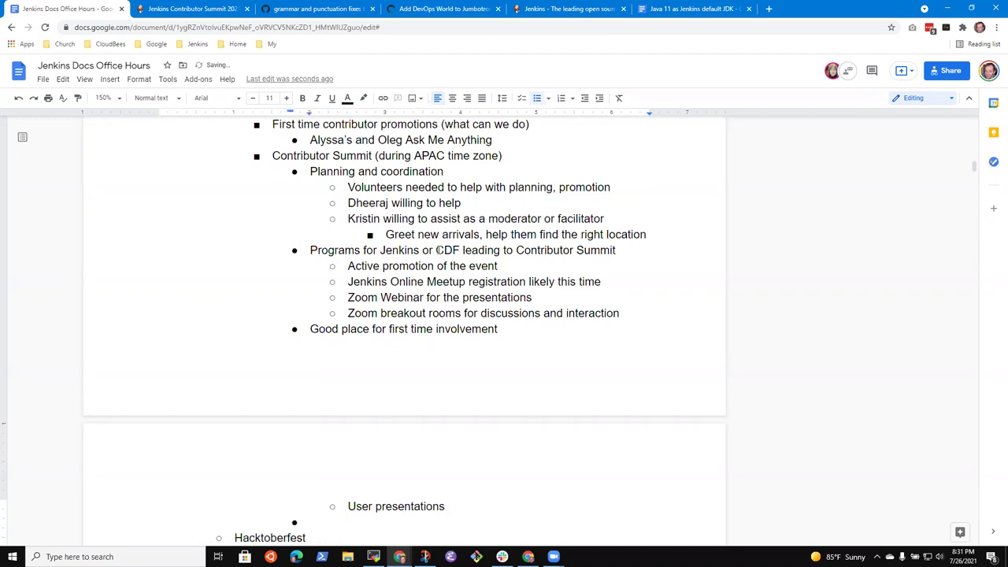
key(BackSpace)
key(BackSpace)
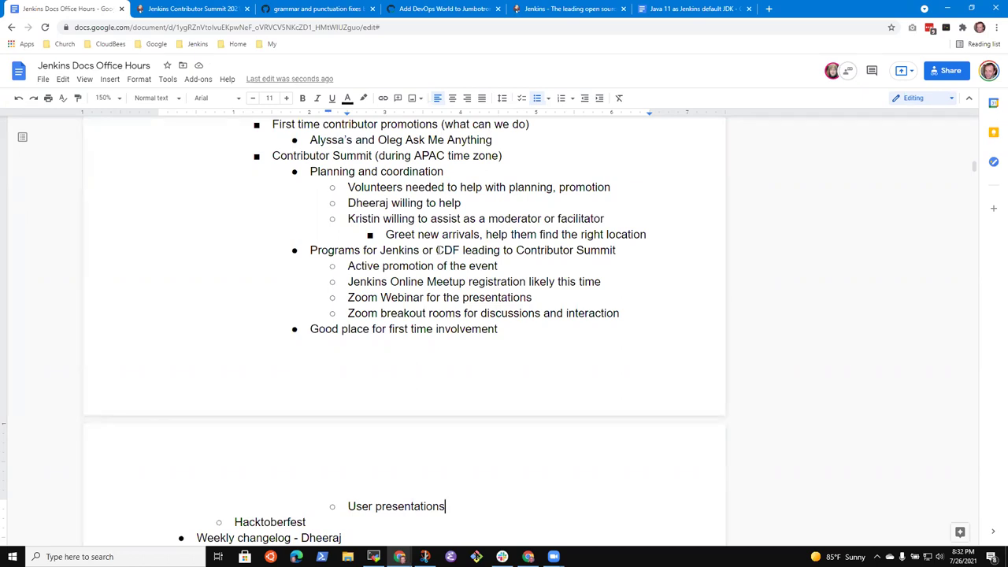
Delete the stray Hacktoberfest sub-item, select the Weekly changelog line, and switch to the Contributor Summit page.
key(Down)
key(Down)
key(Down)
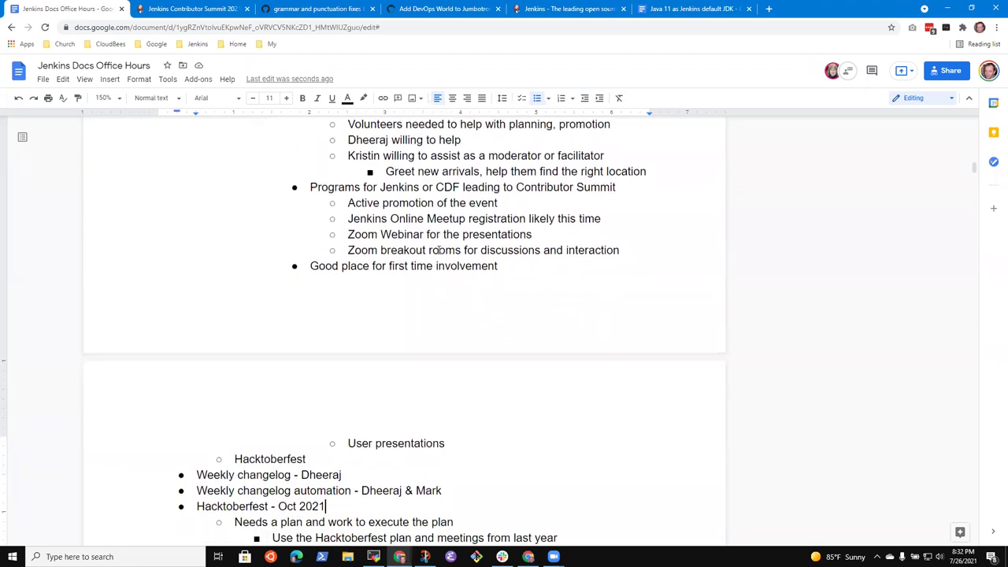
key(Up)
key(Up)
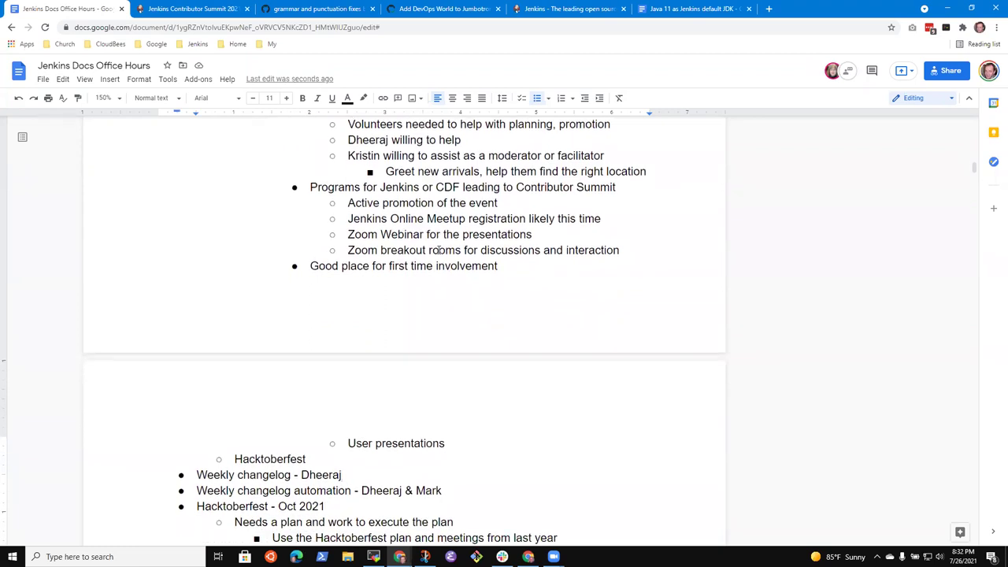
key(Up)
key(Up)
key(shift+End)
key(BackSpace)
key(BackSpace)
key(BackSpace)
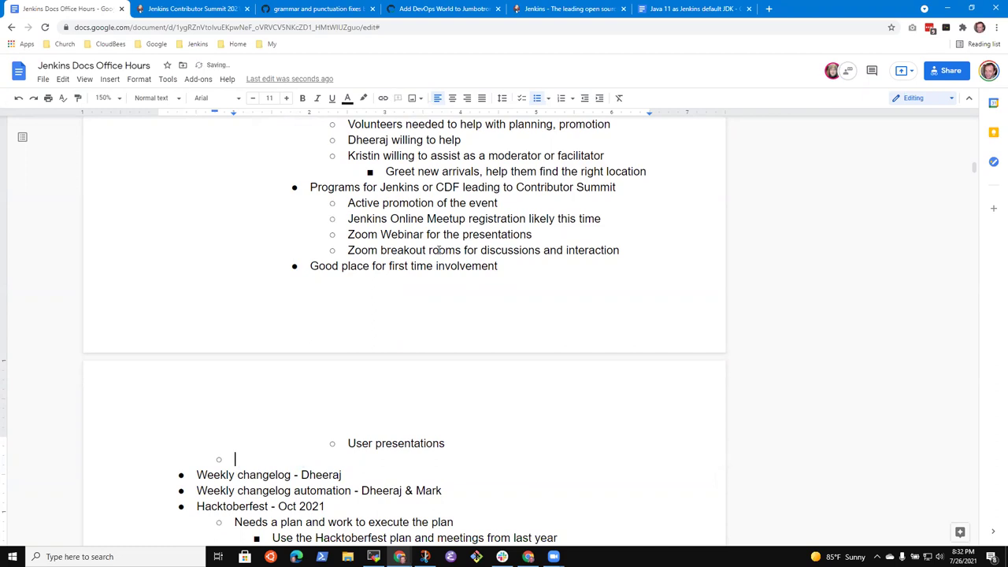
key(Down)
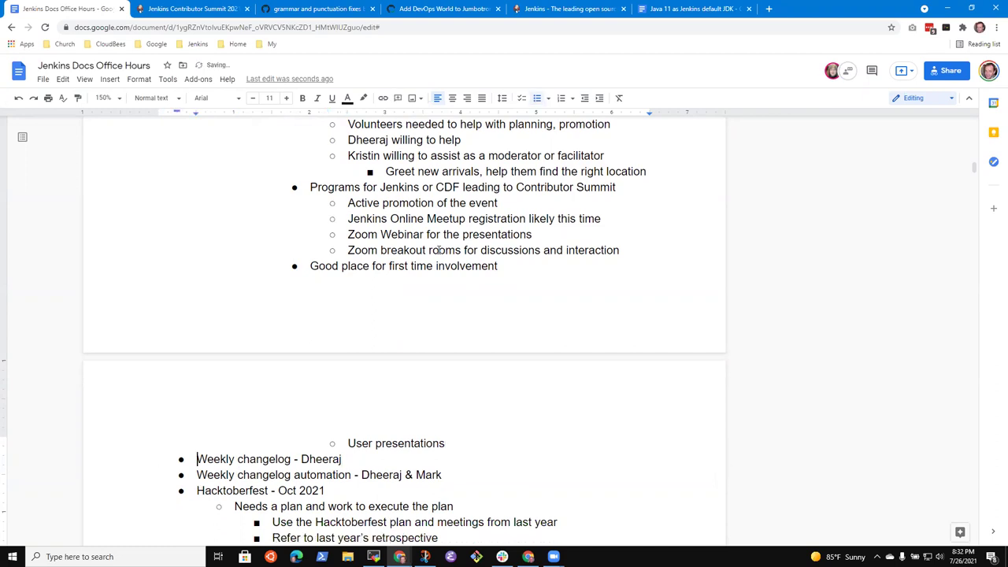
key(shift+Home)
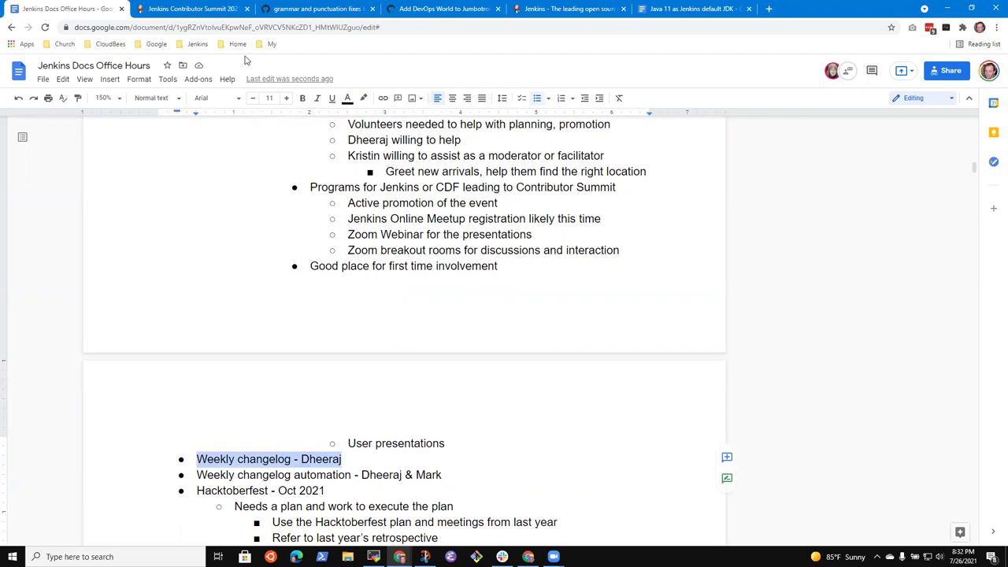
click(185, 13)
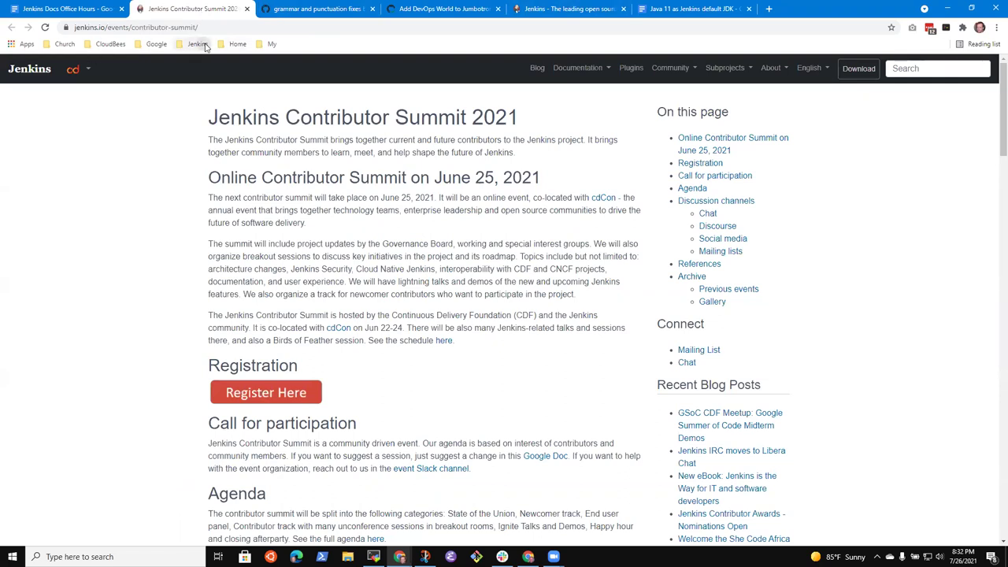
Reach Changelog 2.304 PR #4478 via the Jenkins bookmarks, then start a new tab from that folder.
click(197, 44)
mouse_move(213, 135)
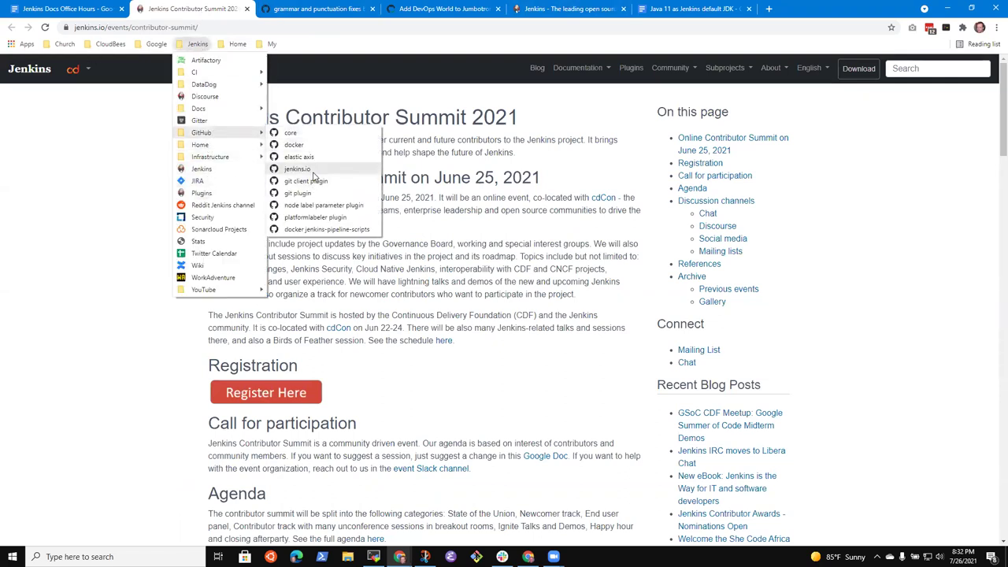
click(315, 169)
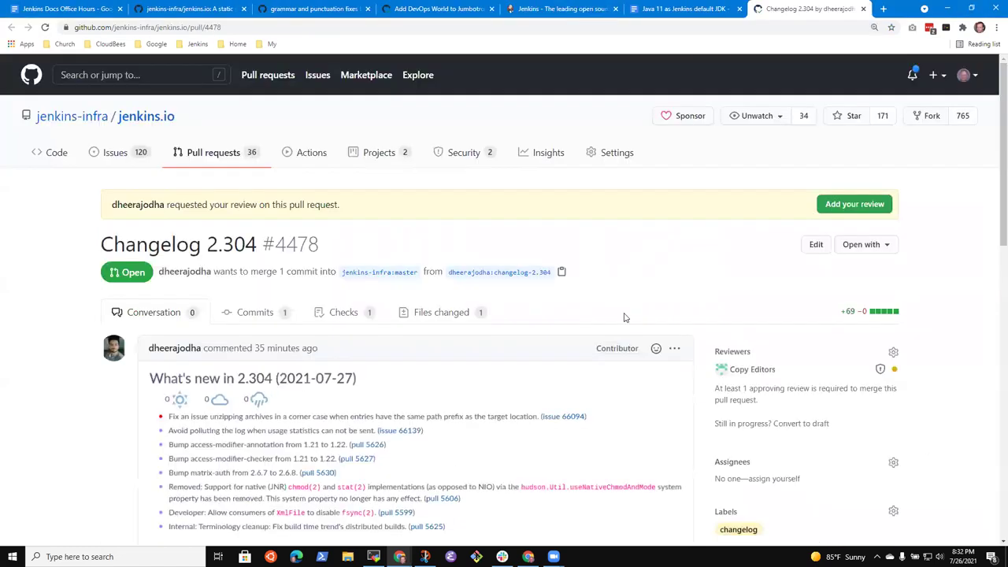
scroll(338, 290, down, 3)
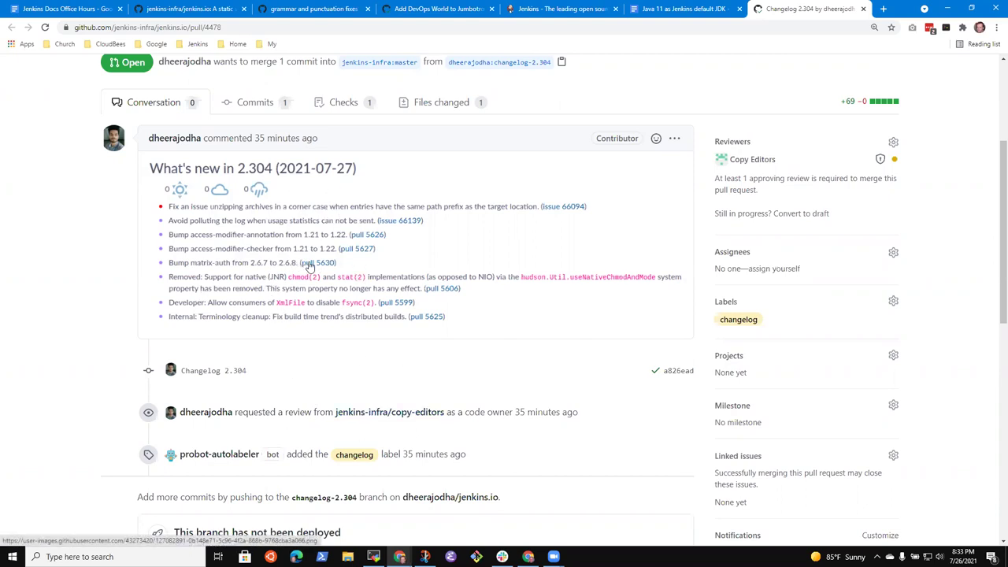
scroll(315, 276, up, 3)
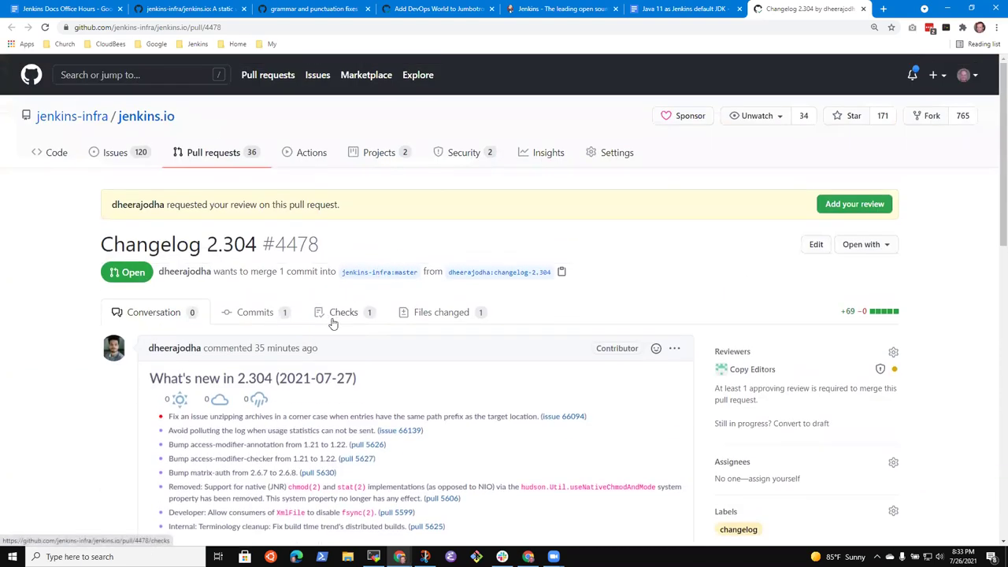
scroll(333, 323, down, 2)
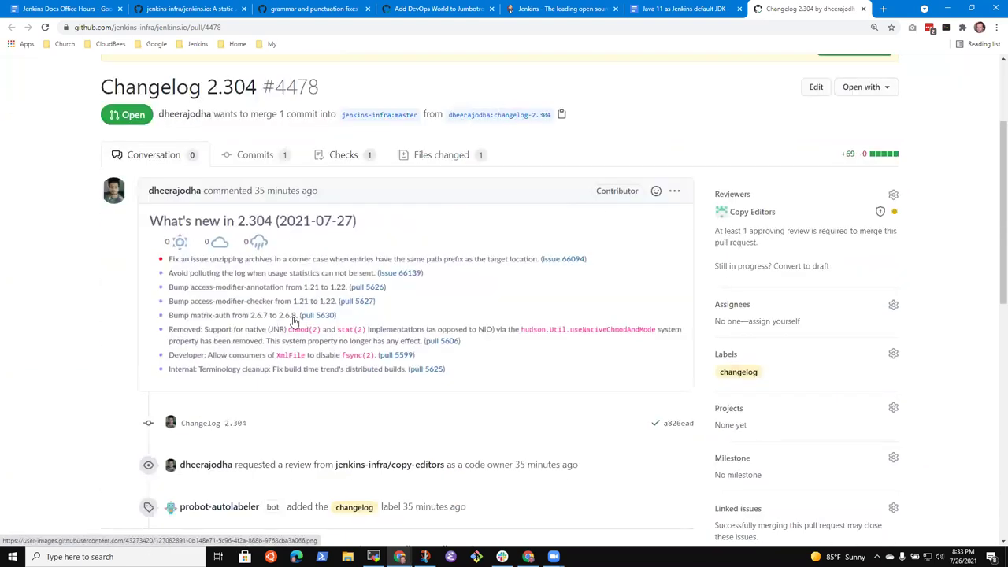
click(882, 9)
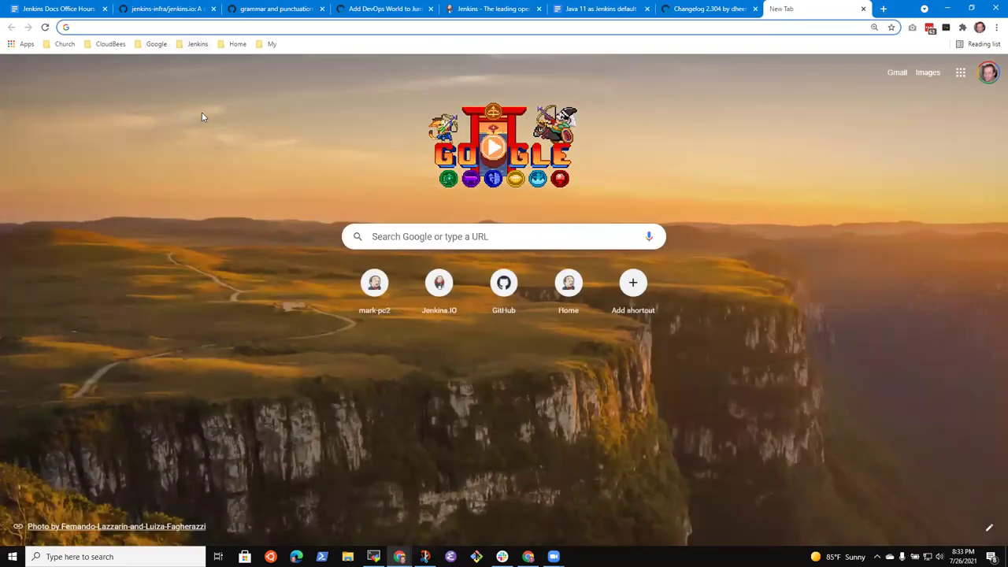
click(195, 43)
In jenkinsci/jenkins closed pull requests, open the matrix-auth 2.6.7 to 2.6.8 bump and check its release notes.
mouse_move(215, 131)
click(298, 132)
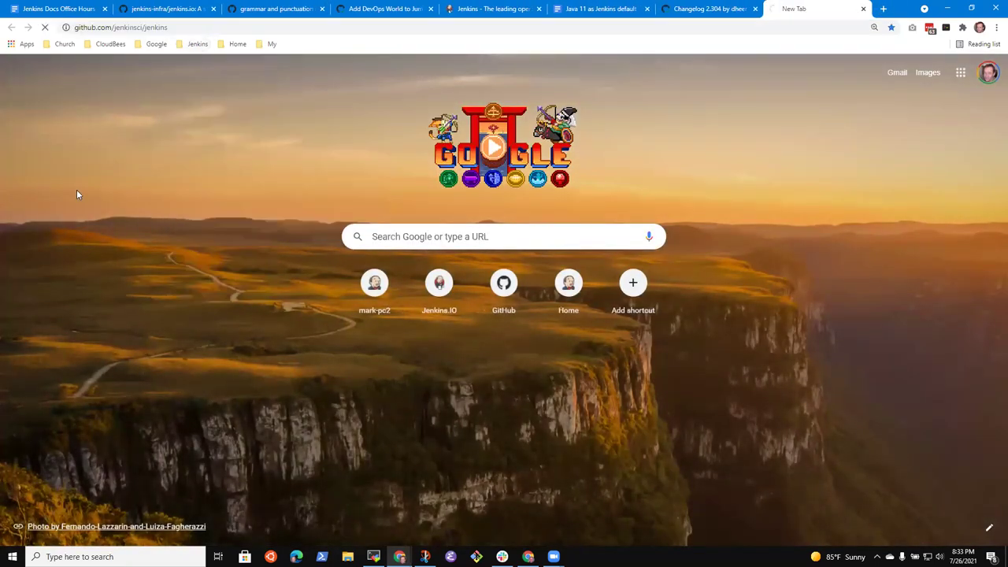
click(132, 157)
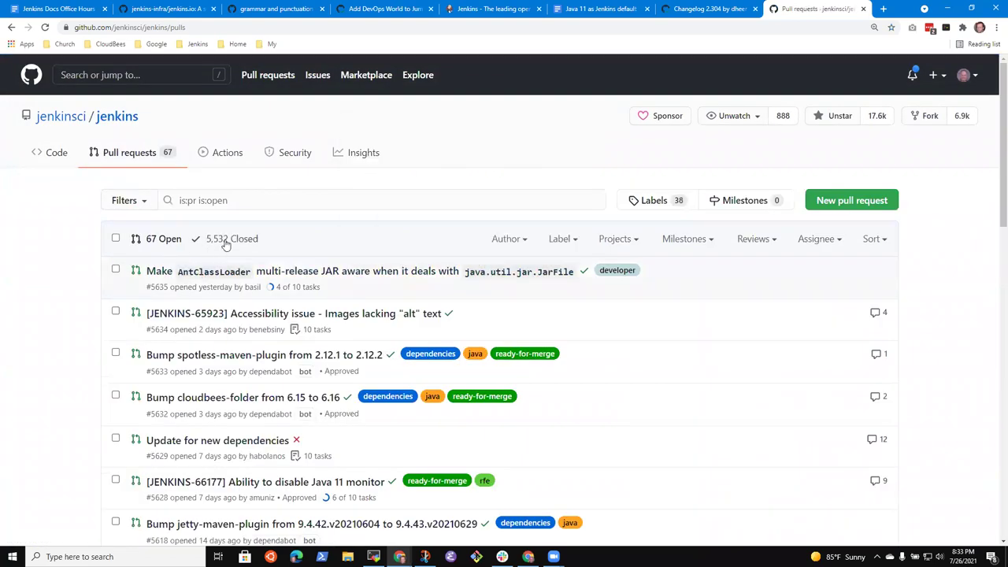
click(232, 238)
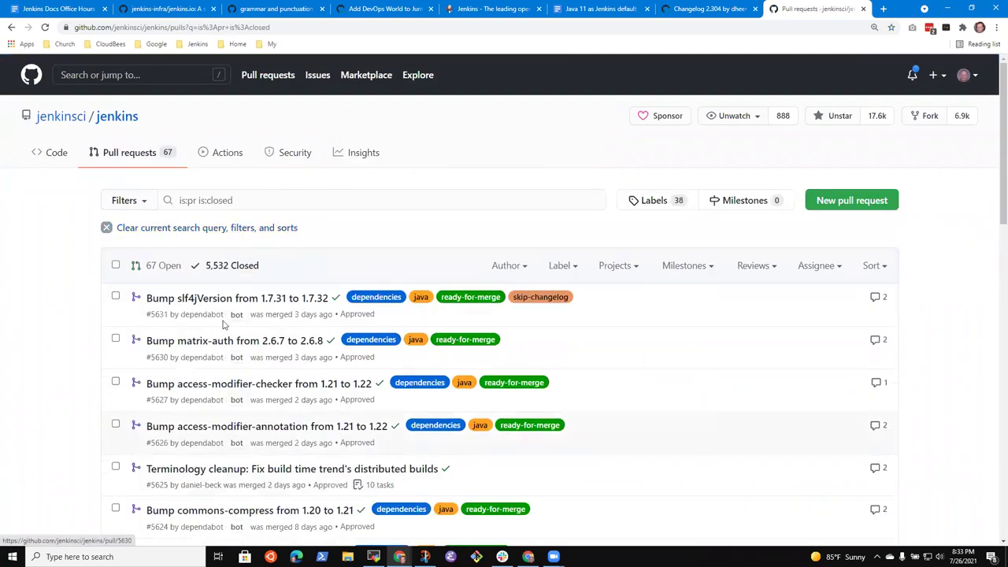
click(203, 341)
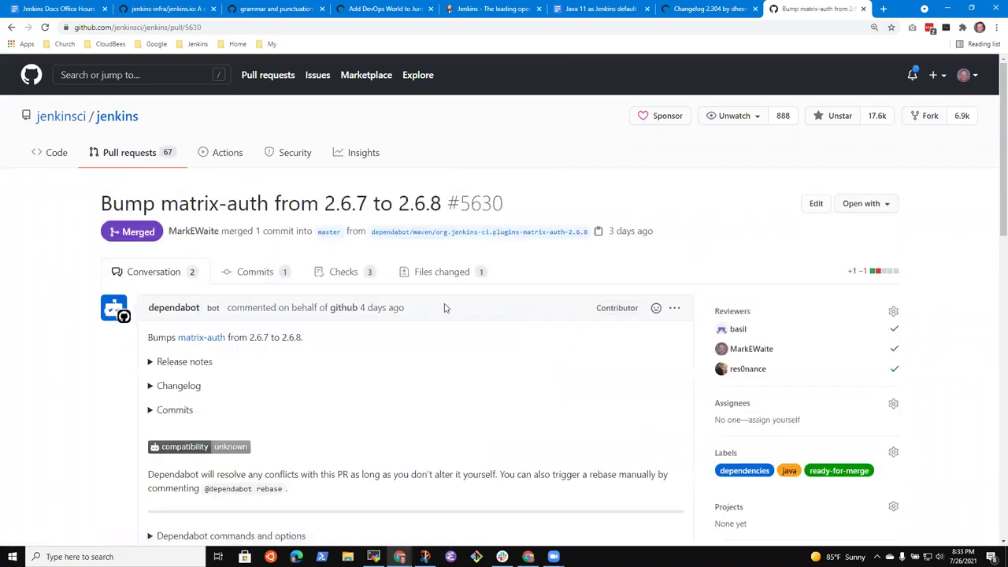
scroll(260, 354, down, 6)
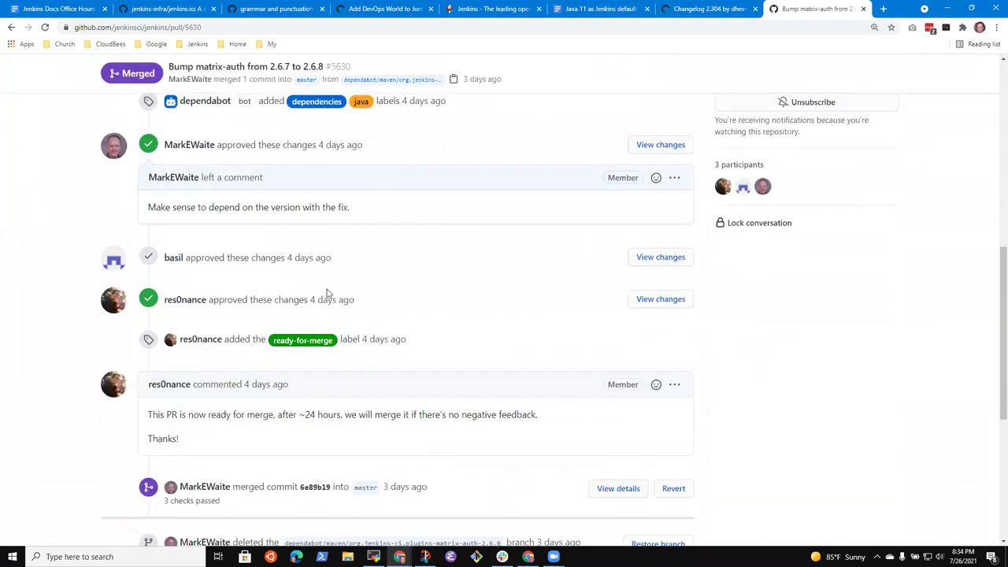
scroll(332, 316, down, 2)
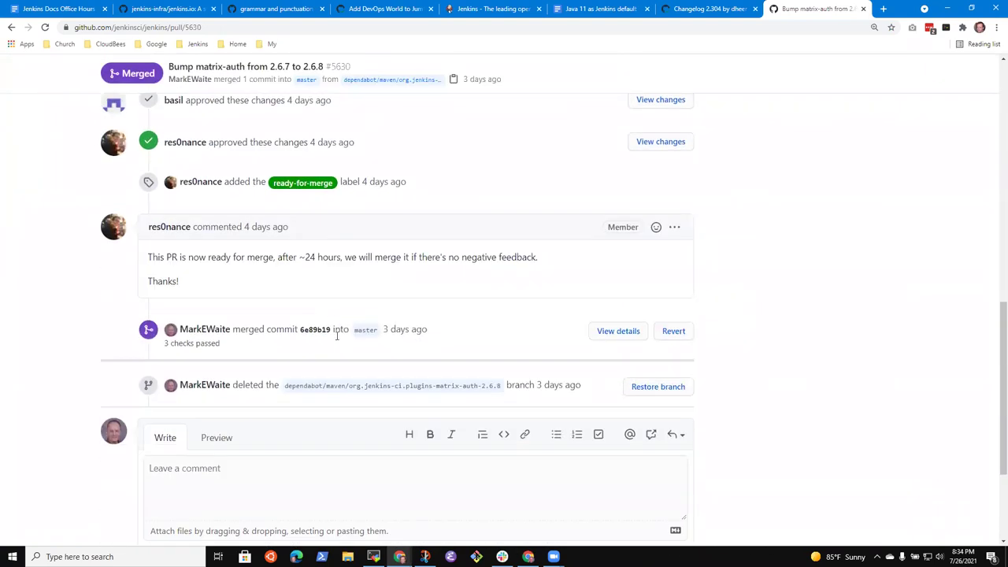
scroll(337, 336, up, 8)
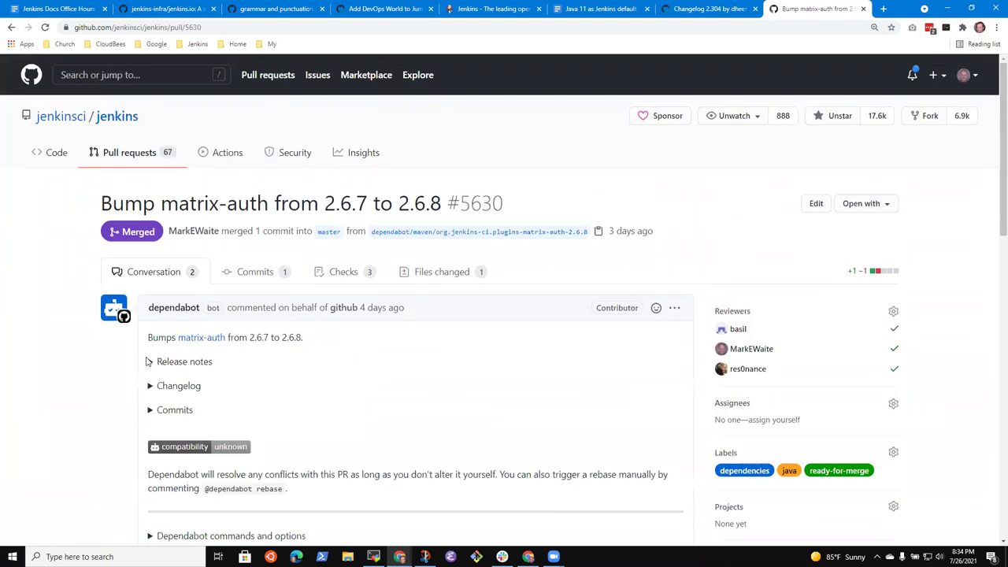
click(154, 362)
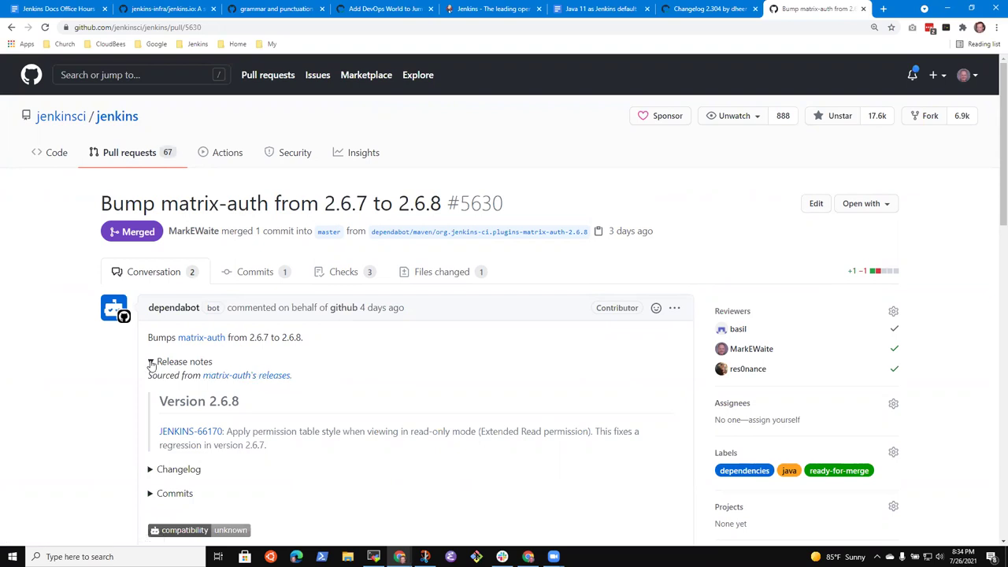
click(152, 364)
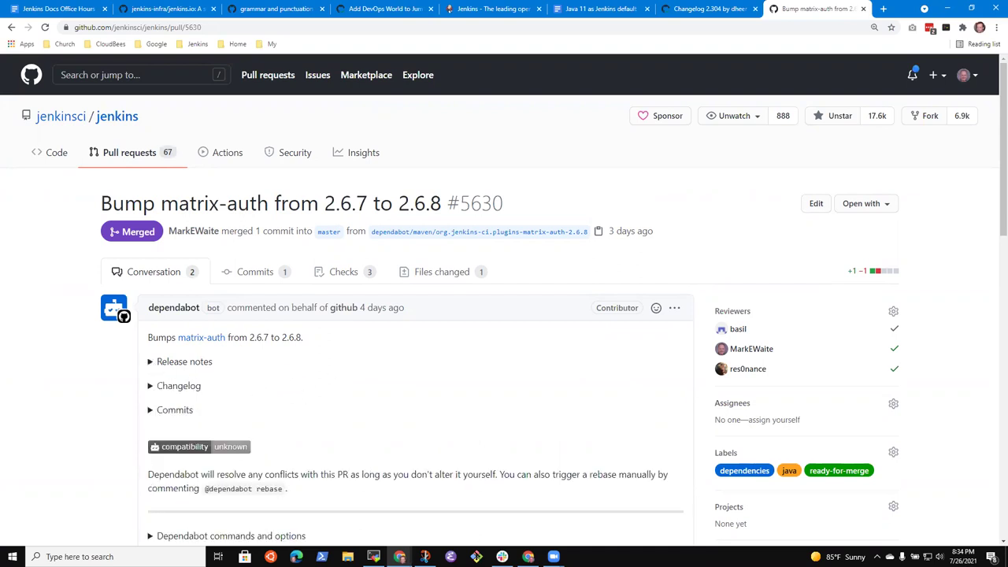
Compare it with the Changelog 2.304 PR, then return to the closed pull requests list.
click(720, 9)
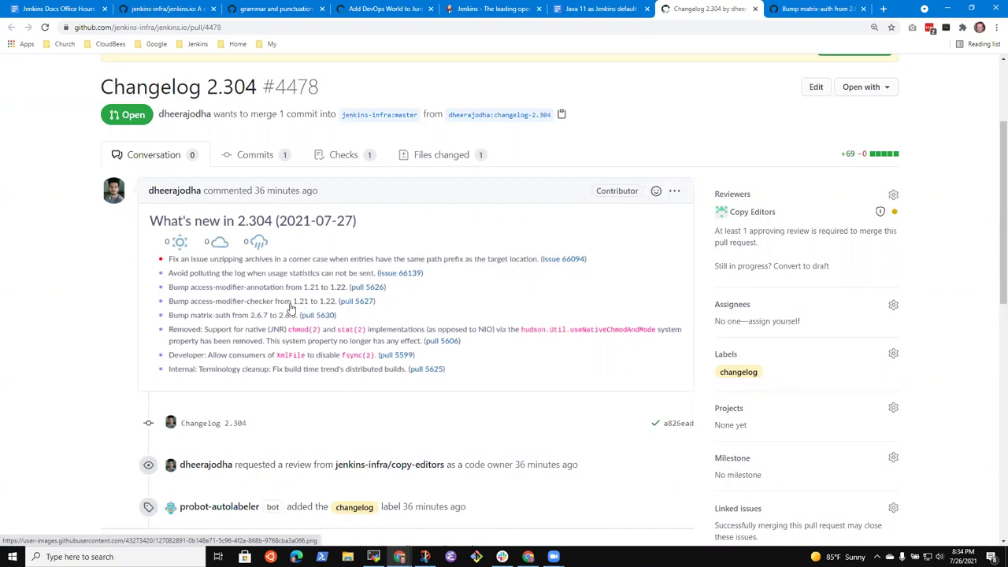
click(819, 8)
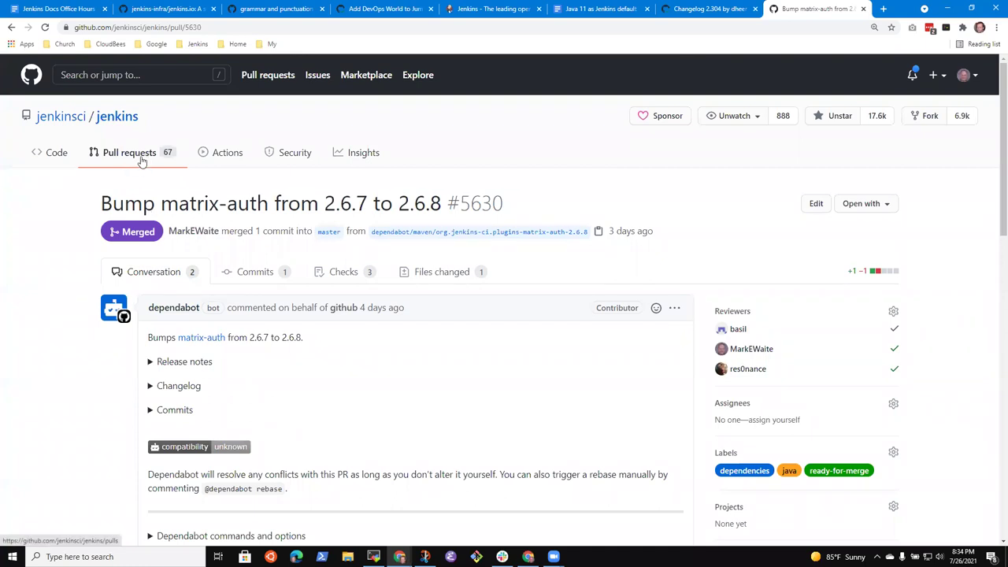
click(149, 160)
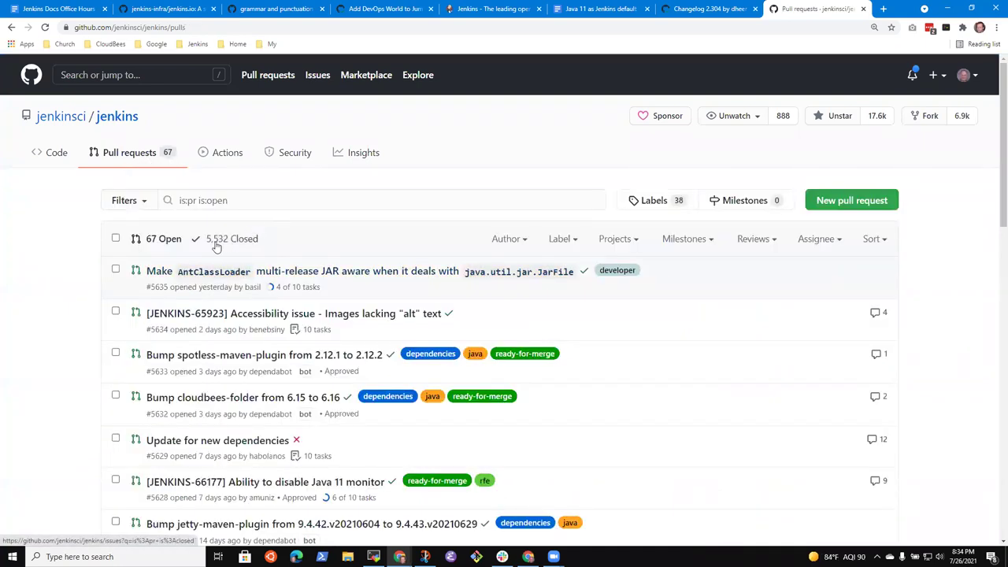
click(228, 239)
click(730, 7)
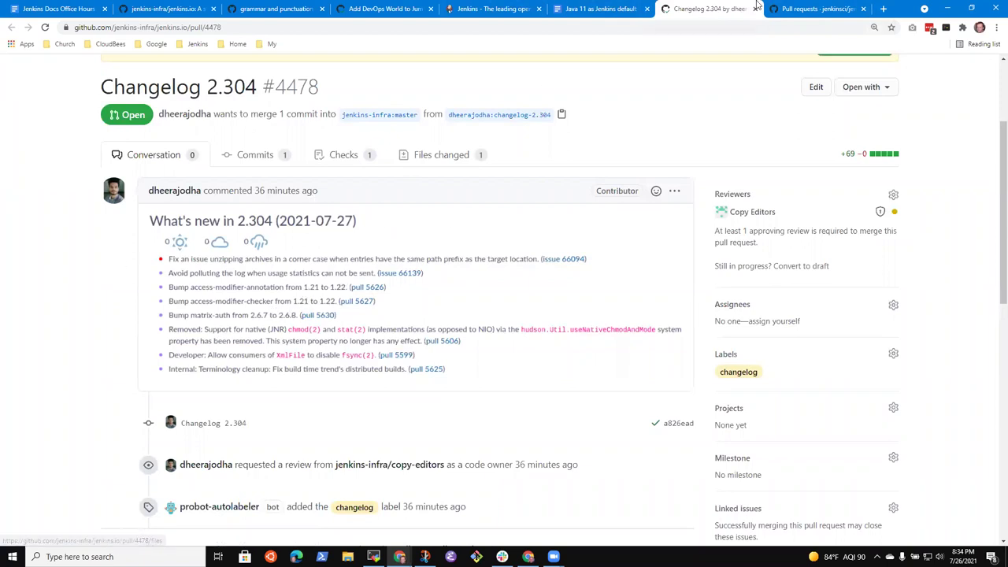
click(827, 9)
scroll(194, 305, down, 3)
Review merged PRs #5627 and #5626, the access-modifier 1.21 to 1.22 bumps, then return to Changelog 2.304.
click(267, 228)
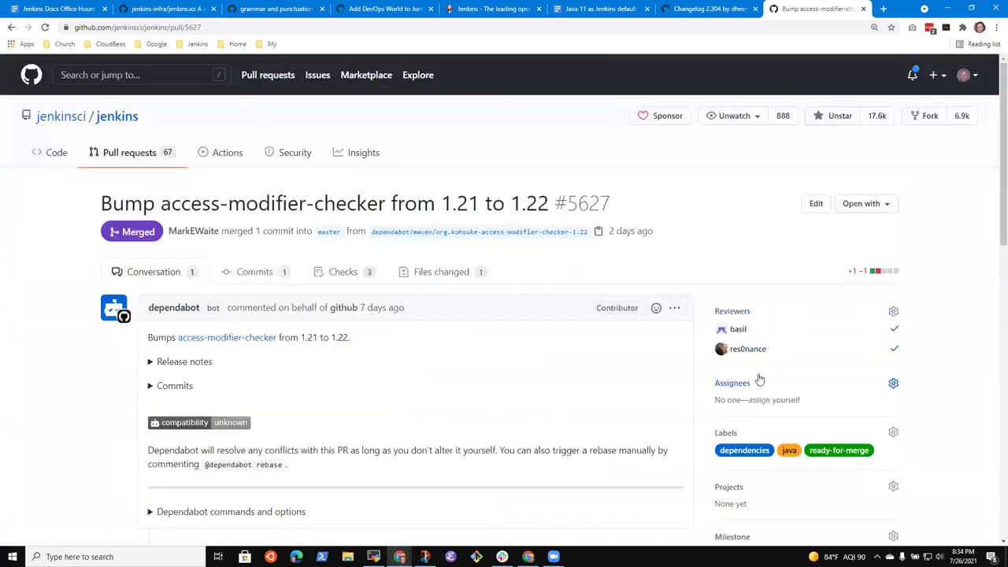
scroll(758, 384, down, 3)
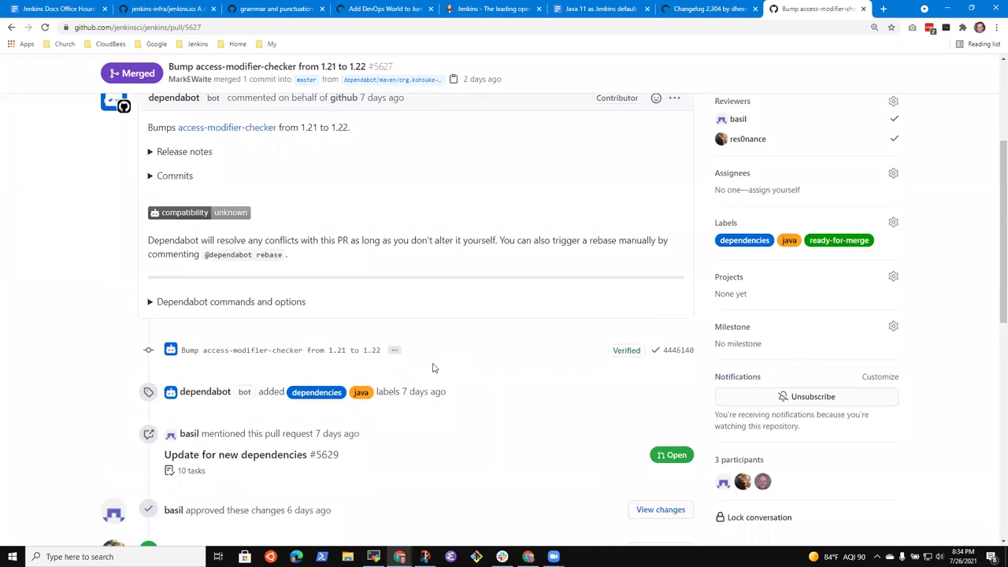
scroll(686, 394, up, 3)
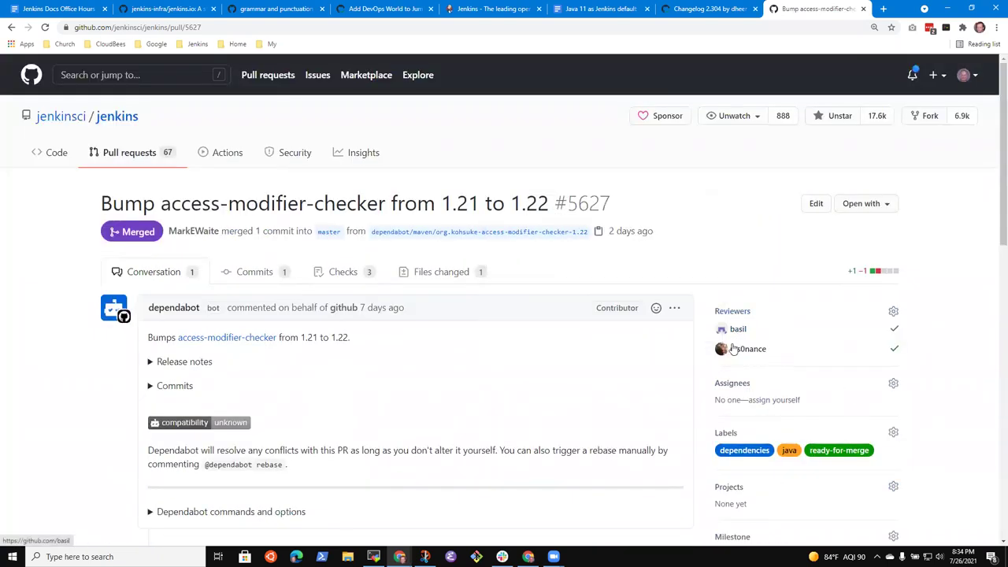
mouse_move(741, 357)
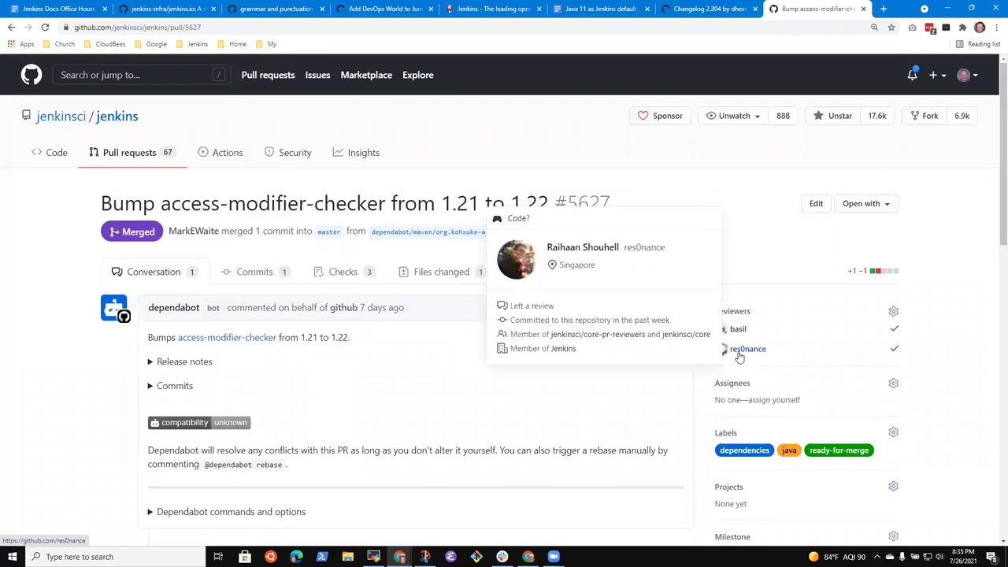
click(12, 27)
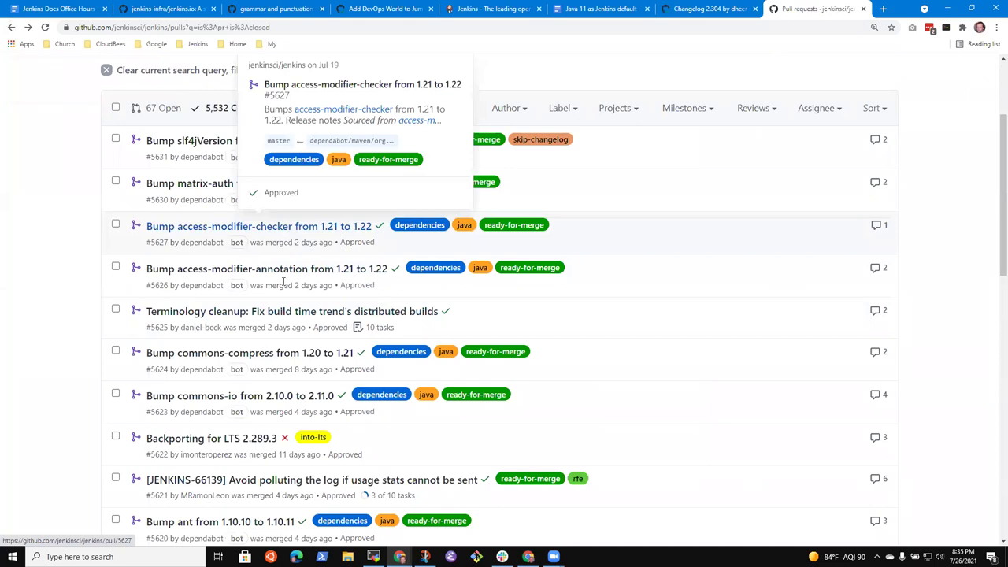
click(298, 274)
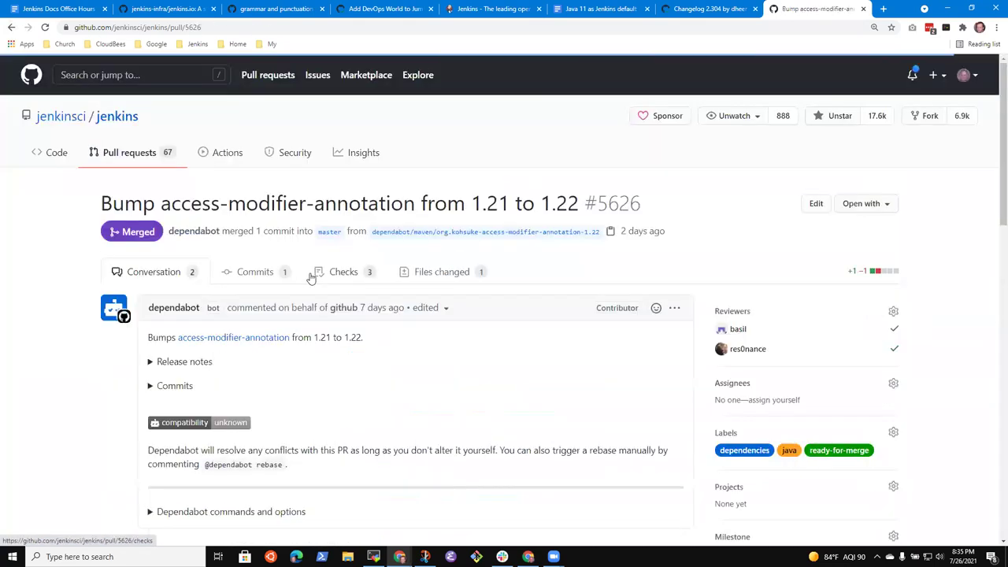
click(12, 27)
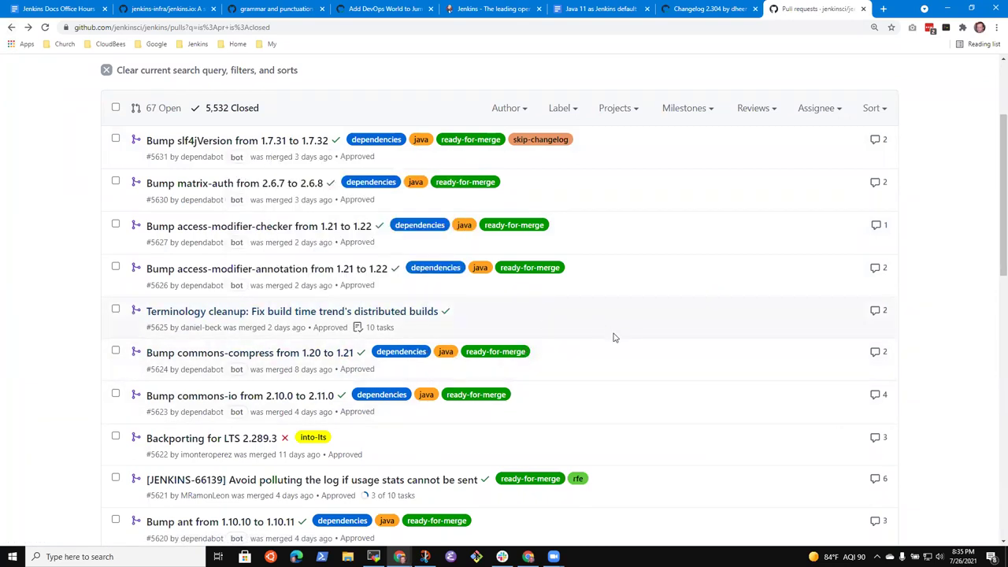
scroll(588, 367, up, 2)
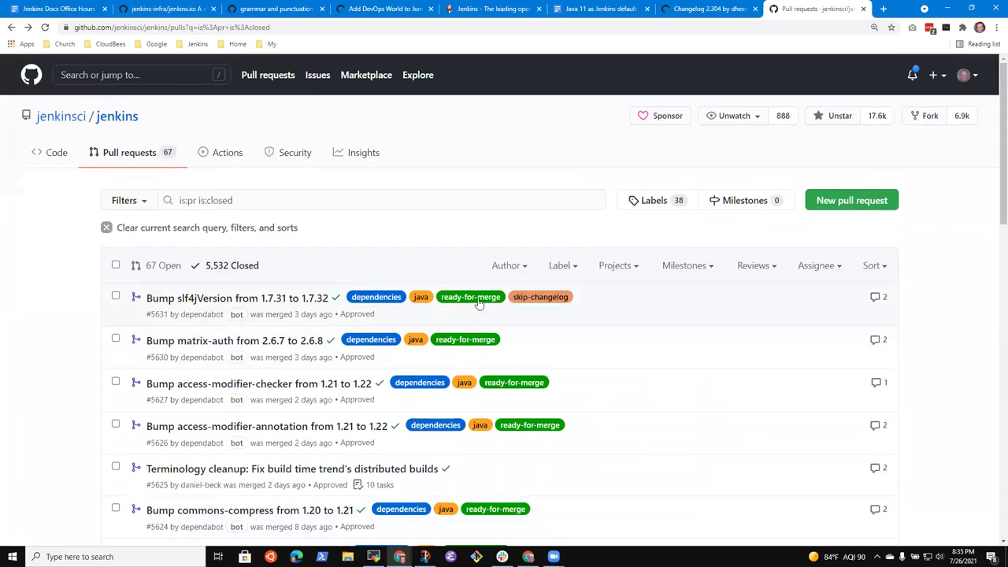
click(709, 8)
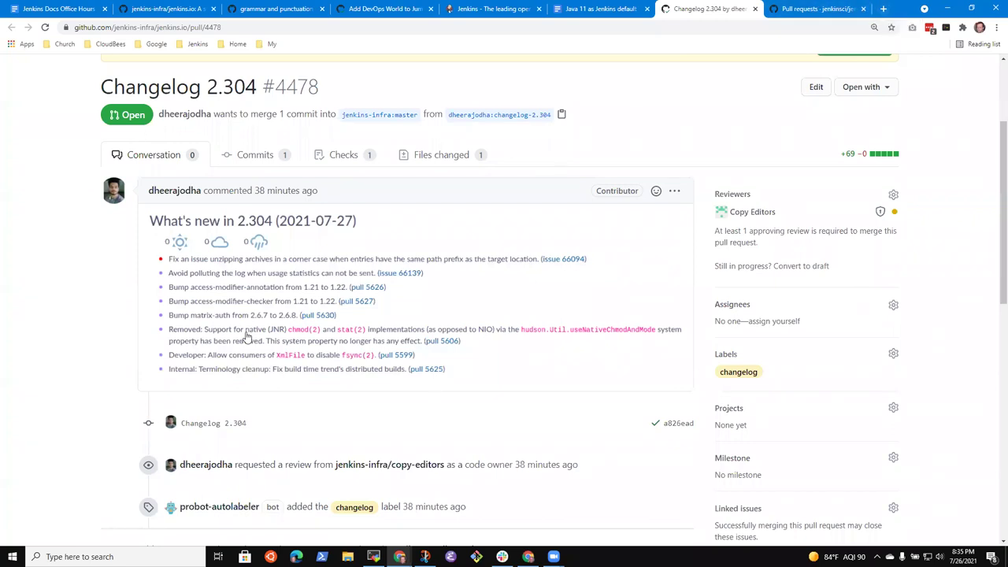
Search Google for 'What is Java JNR' and open The Java Native Runtime Project on GitHub.
click(883, 8)
text(What is )
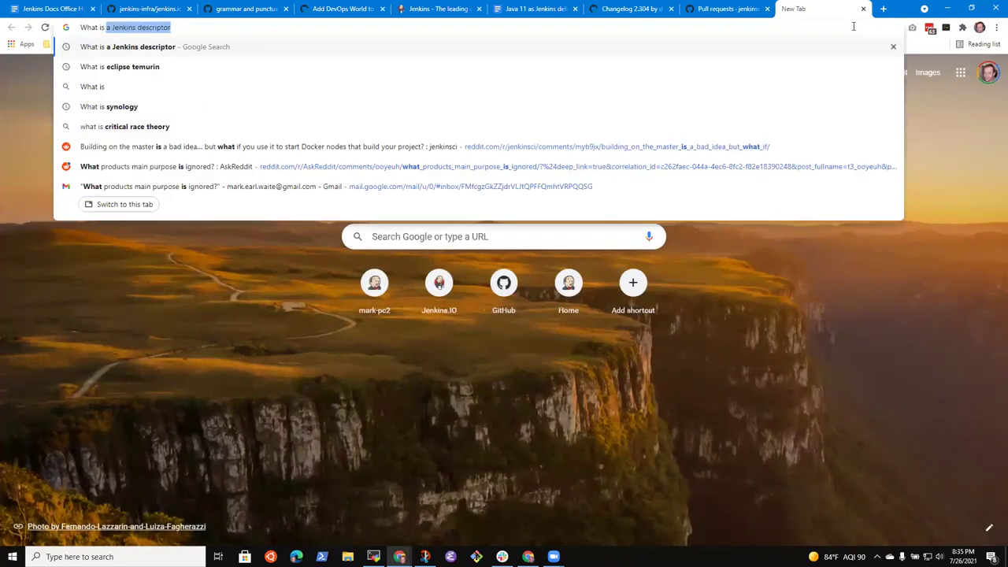
text(Java JNR)
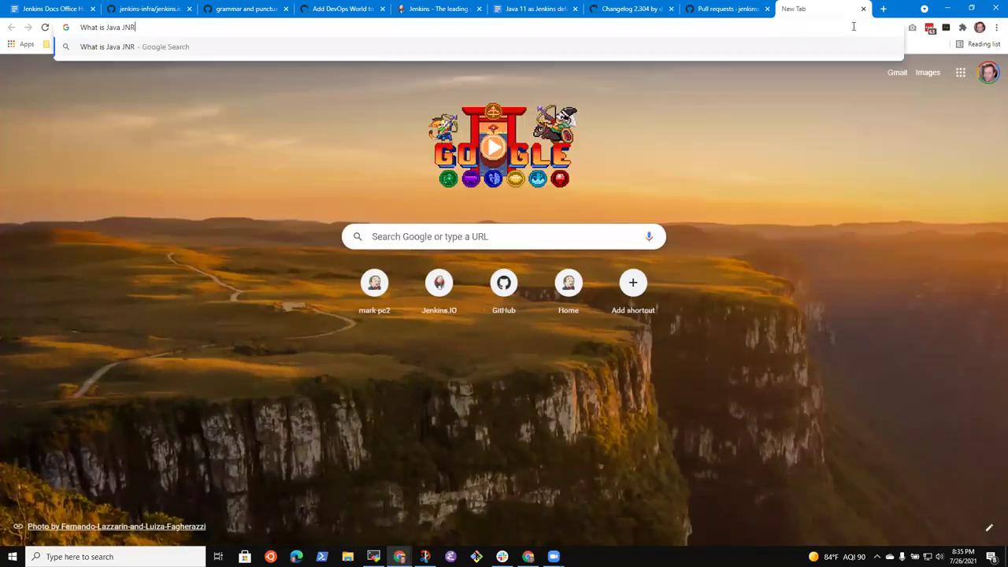
key(Return)
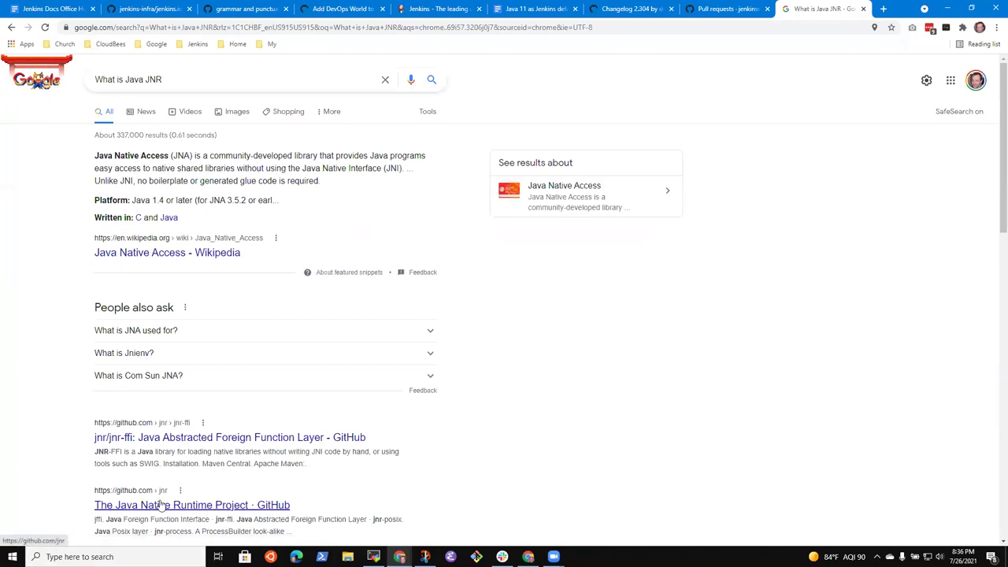
click(725, 10)
click(638, 10)
click(823, 8)
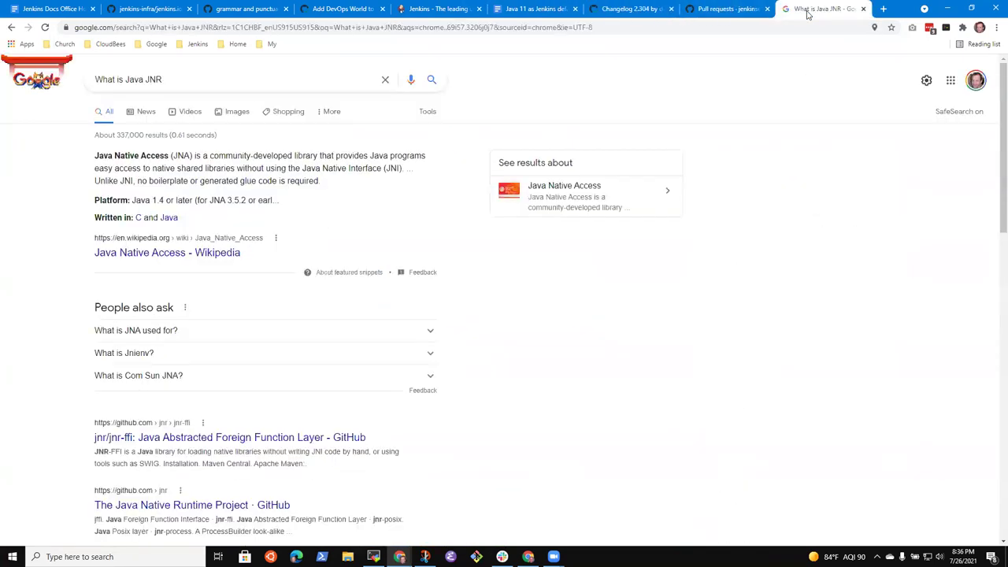
click(224, 508)
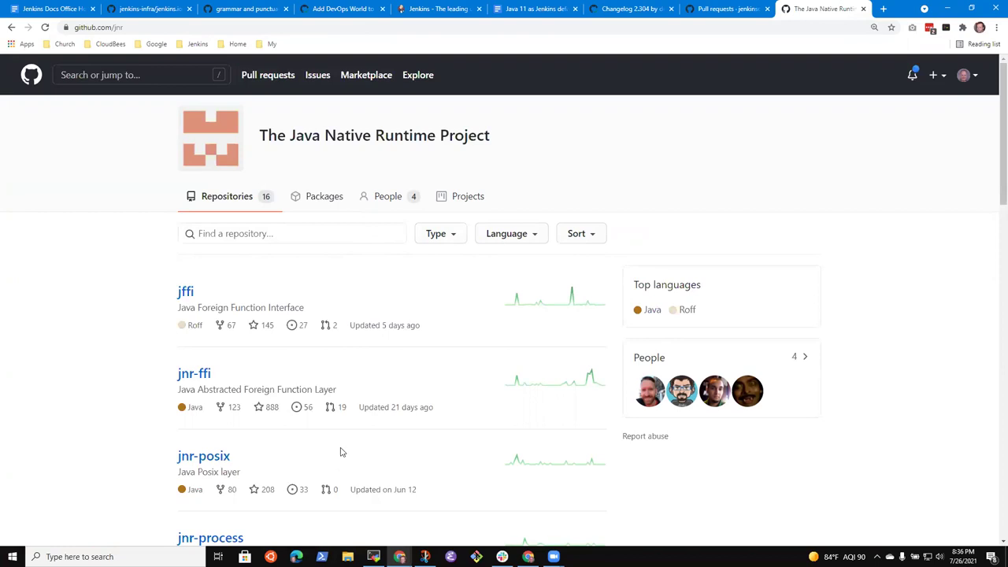
Copy 'Java Native Runtime' from the JNR org heading and return to the Changelog 2.304 PR.
scroll(323, 401, down, 4)
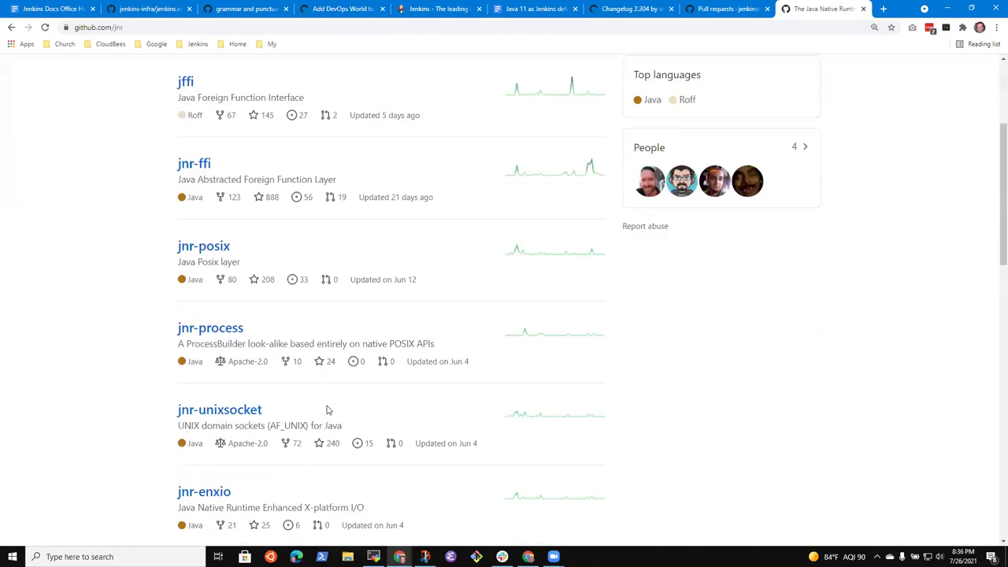
scroll(327, 407, up, 4)
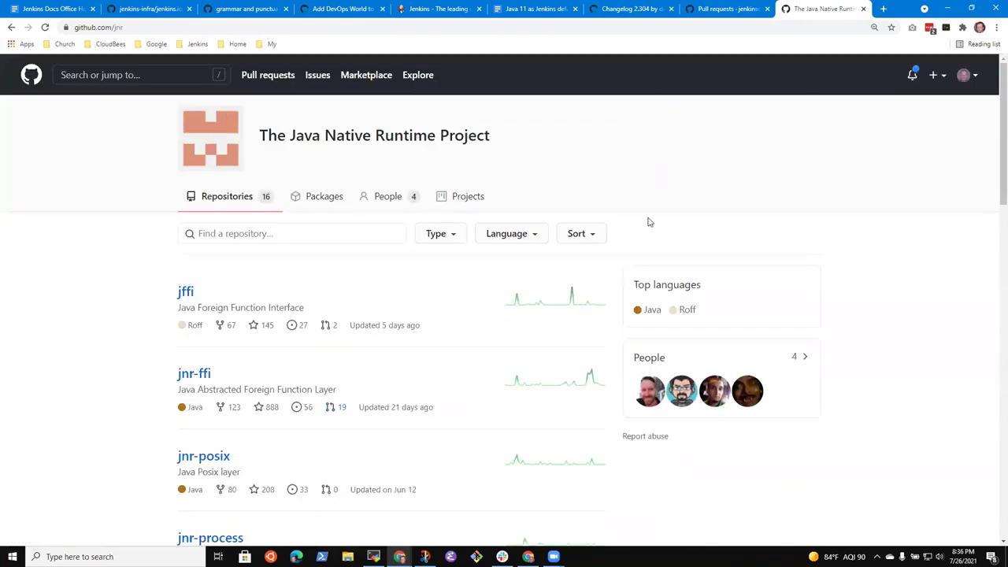
click(723, 9)
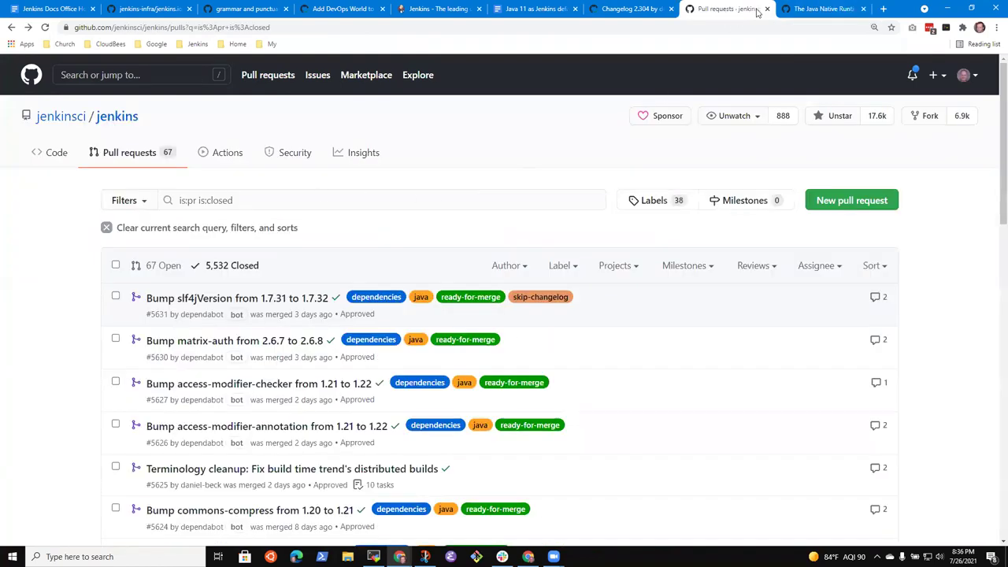
click(819, 9)
drag(299, 132, 424, 136)
key(ctrl+c)
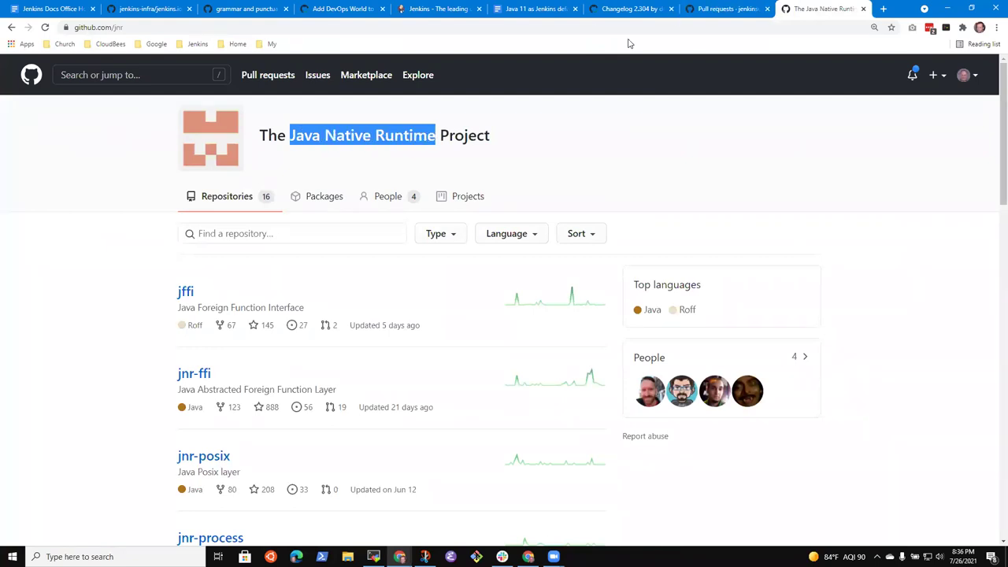
click(729, 9)
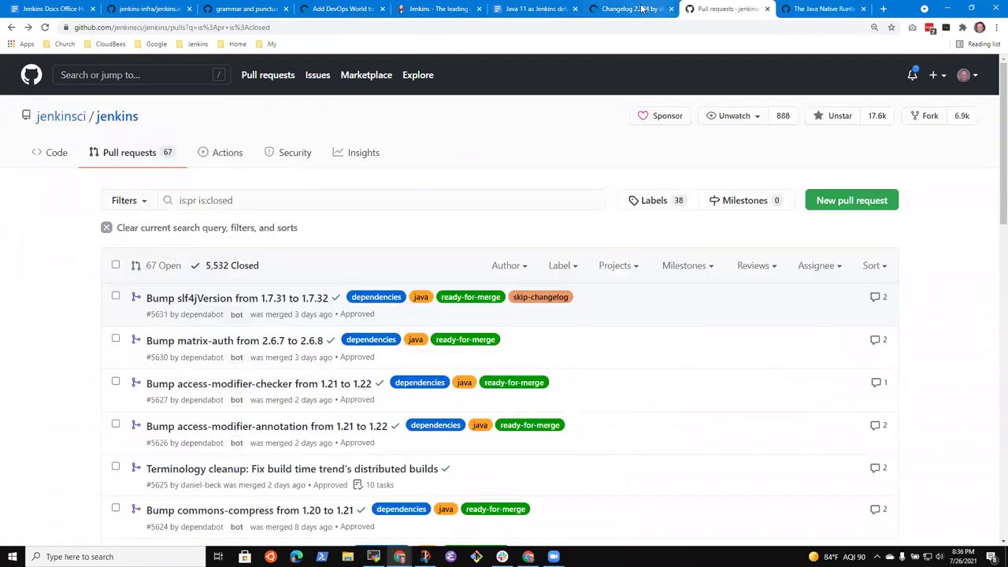
click(630, 9)
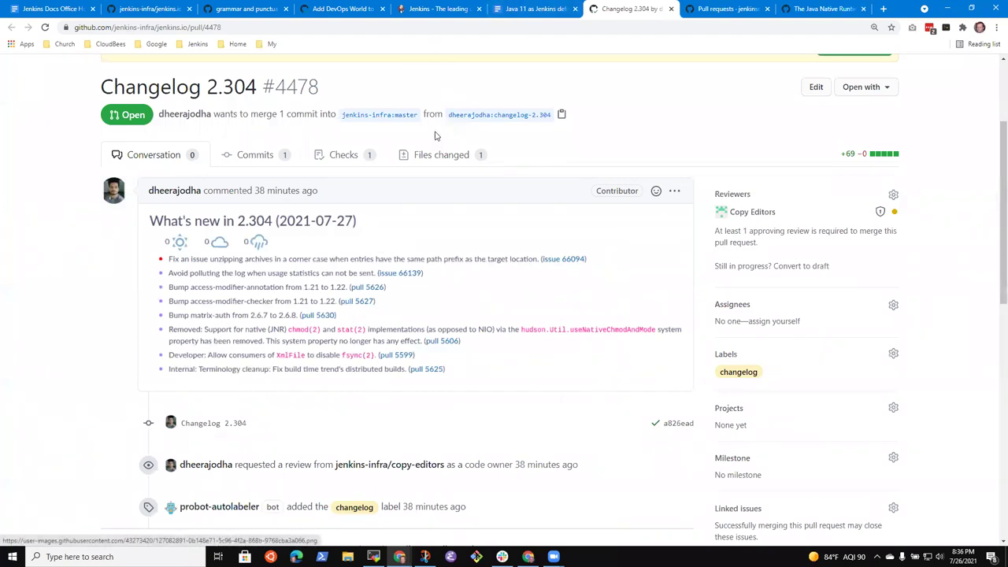
In Files changed, suggest rewording line 12118's JNR to 'Java Native Runtime - JNR'.
click(439, 157)
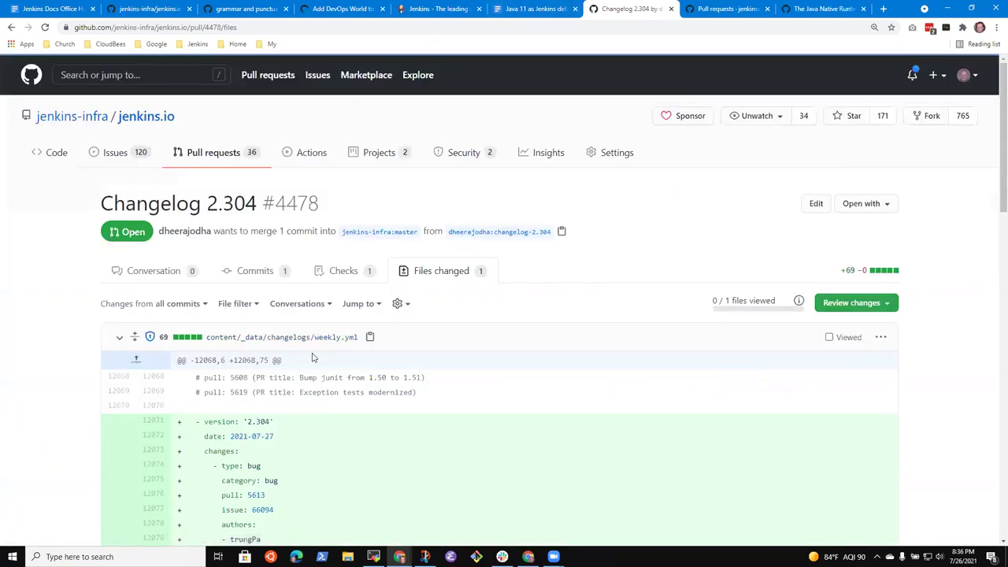
scroll(323, 394, down, 3)
scroll(323, 407, down, 10)
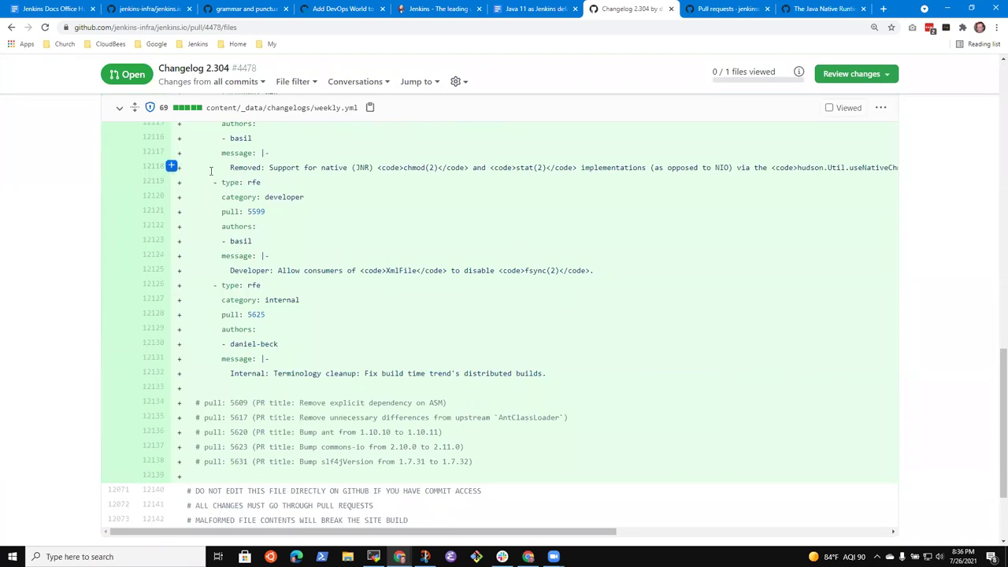
click(171, 167)
click(303, 196)
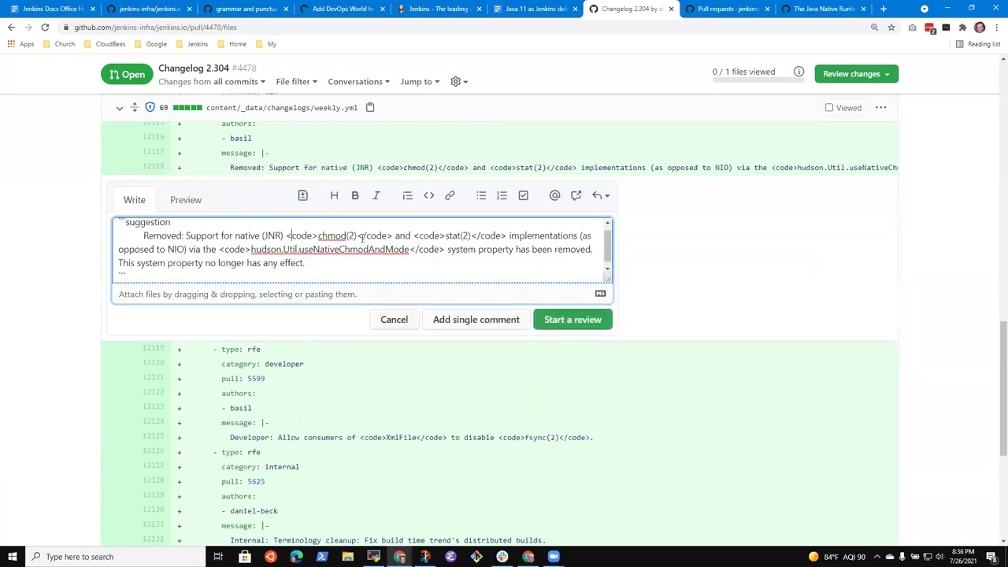
key(ctrl+shift+Left)
key(ctrl+v)
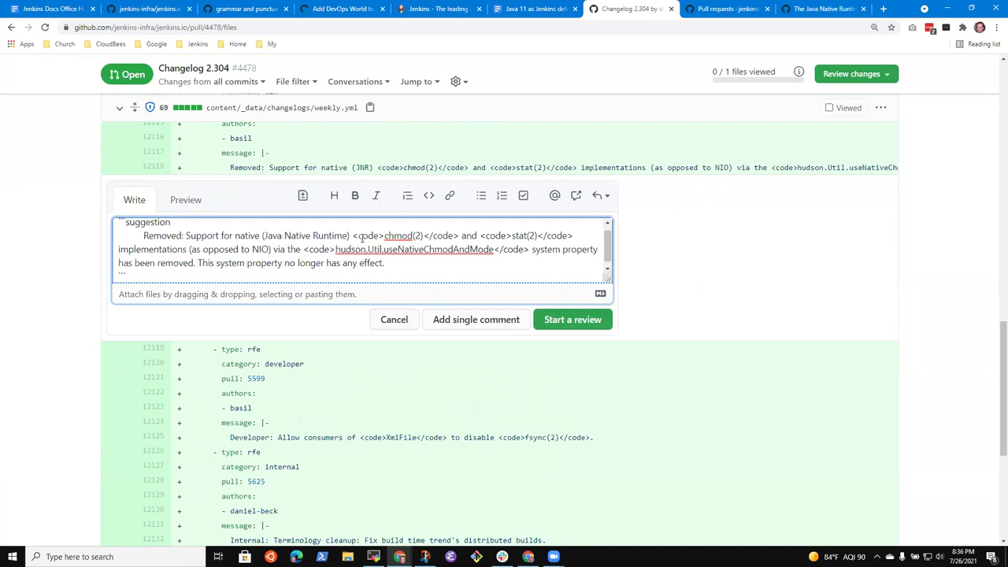
text(- JNR)
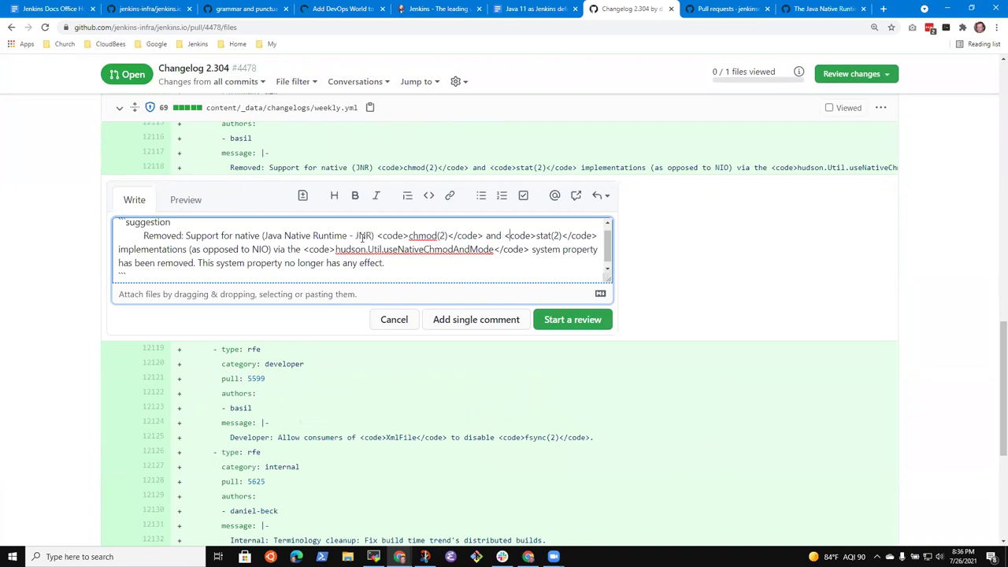
Search Google for 'java nio' and copy 'Non-blocking I/O' from its Wikipedia article title.
click(883, 10)
text(java nio)
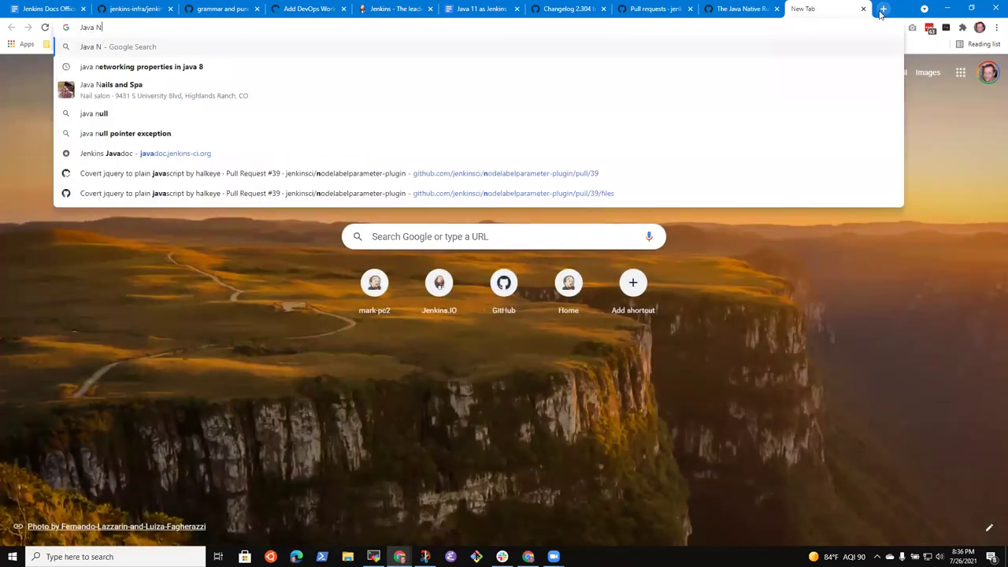
key(Return)
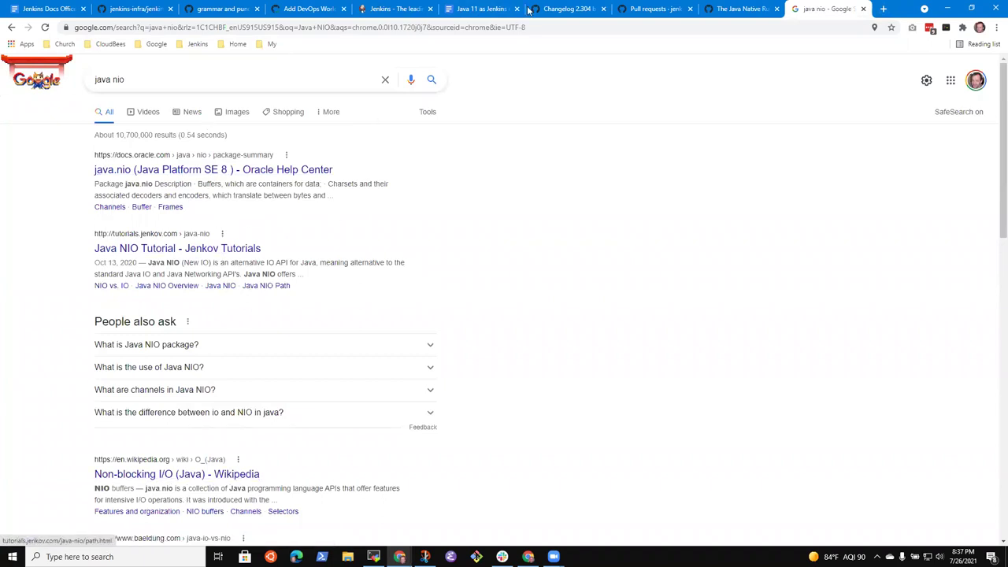
click(207, 475)
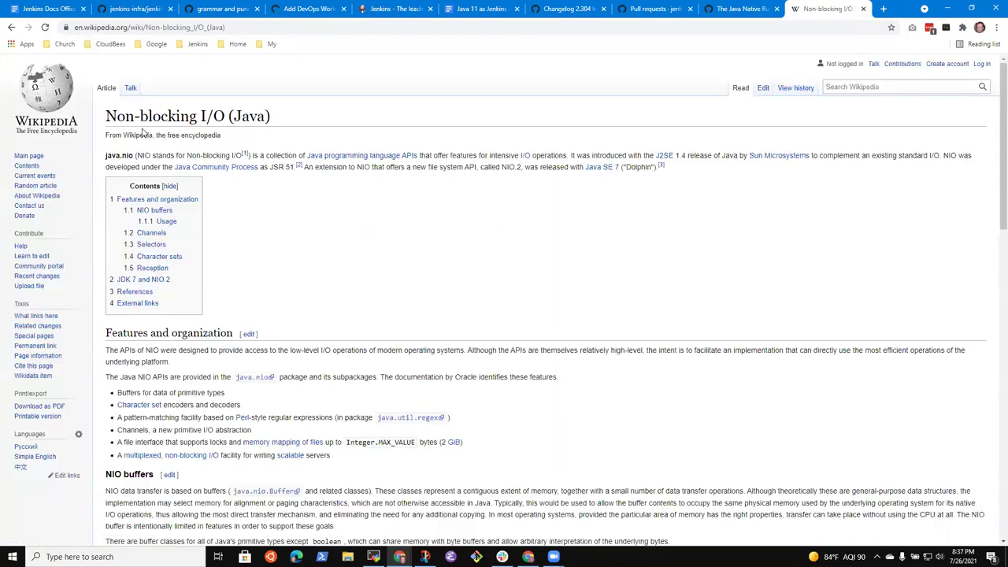
drag(107, 116, 218, 117)
key(ctrl+c)
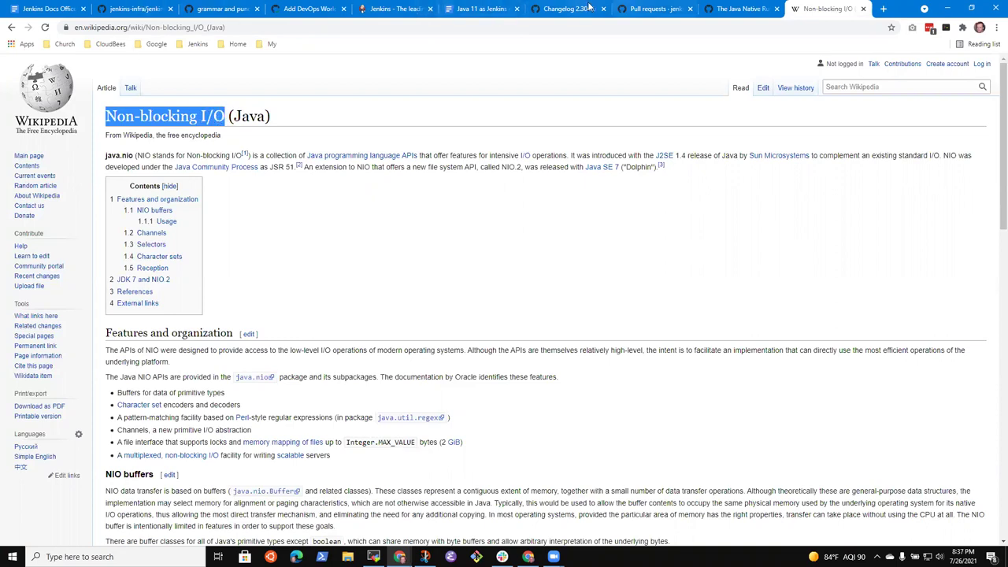
click(740, 9)
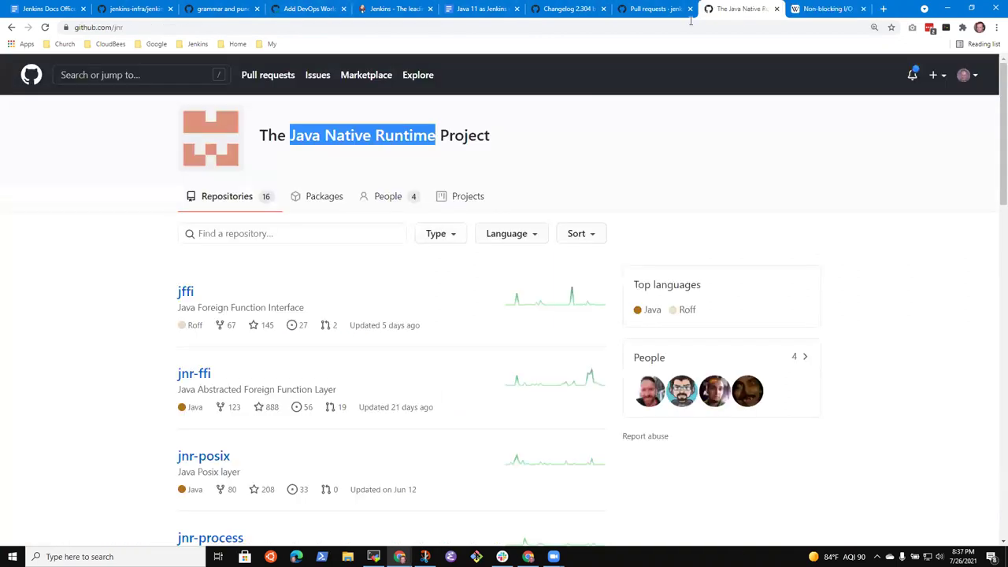
In the line 12118 suggestion, replace NIO with 'Java non-blocking I/O - NIO'.
click(654, 9)
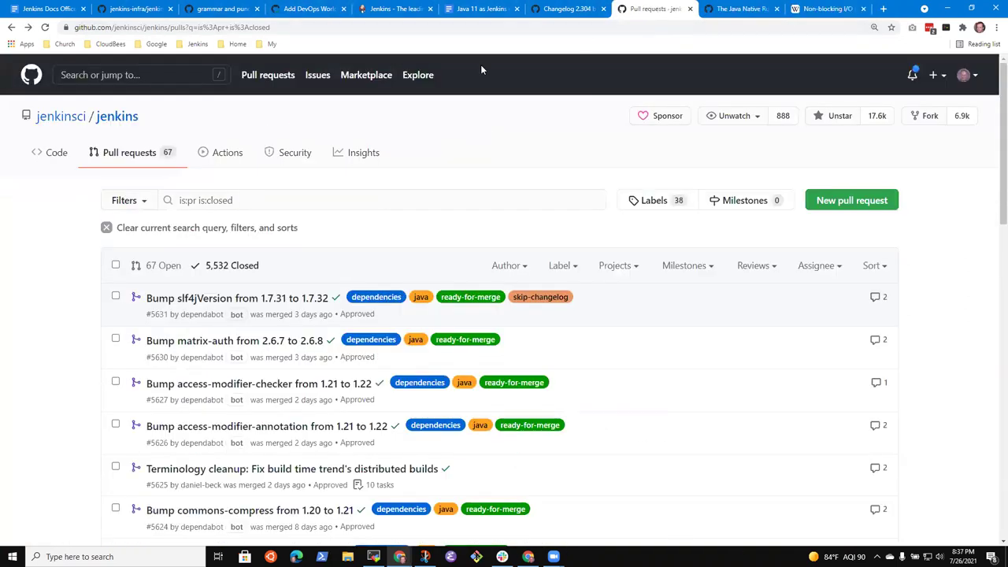
click(573, 9)
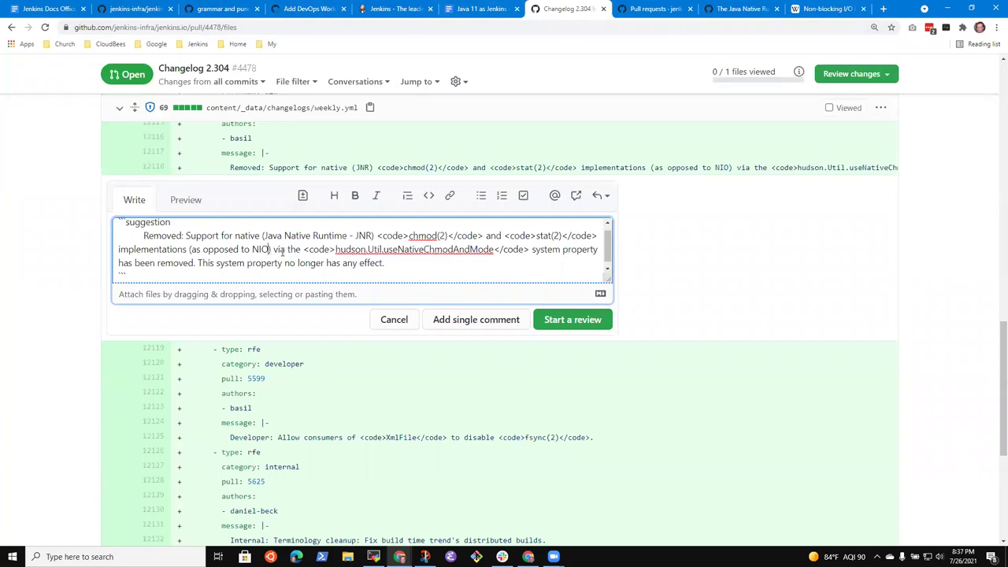
key(ctrl+shift+Left)
key(ctrl+v)
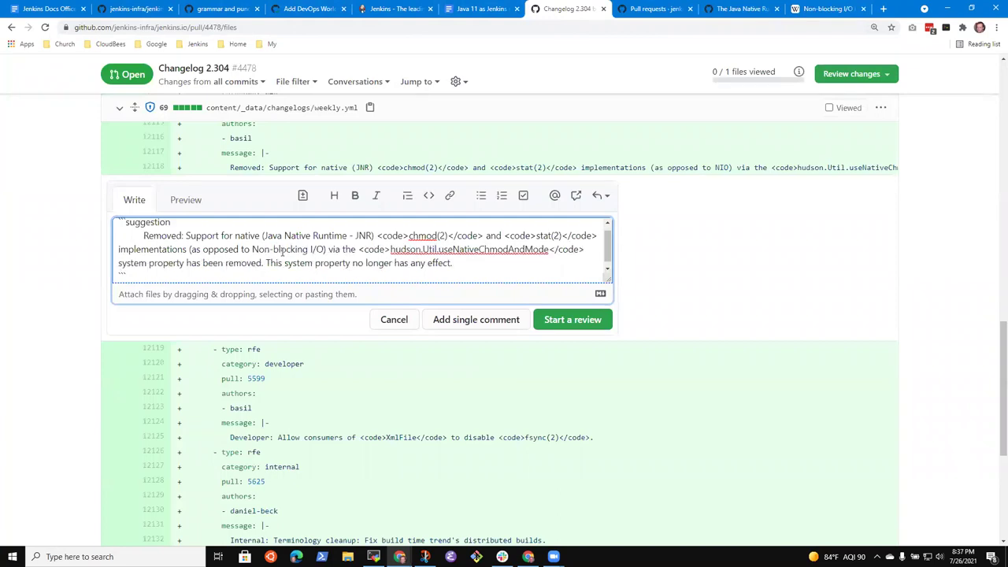
key(Left)
key(Left)
key(ctrl+Left)
key(ctrl+Left)
text(Java)
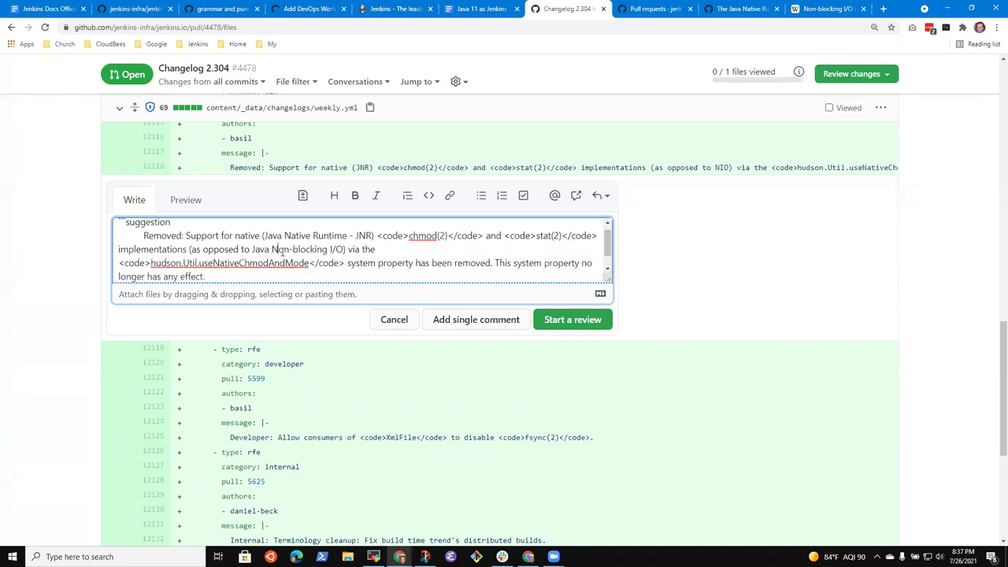
key(Delete)
text(n)
key(Right)
key(Right)
key(Right)
text(- NIO)
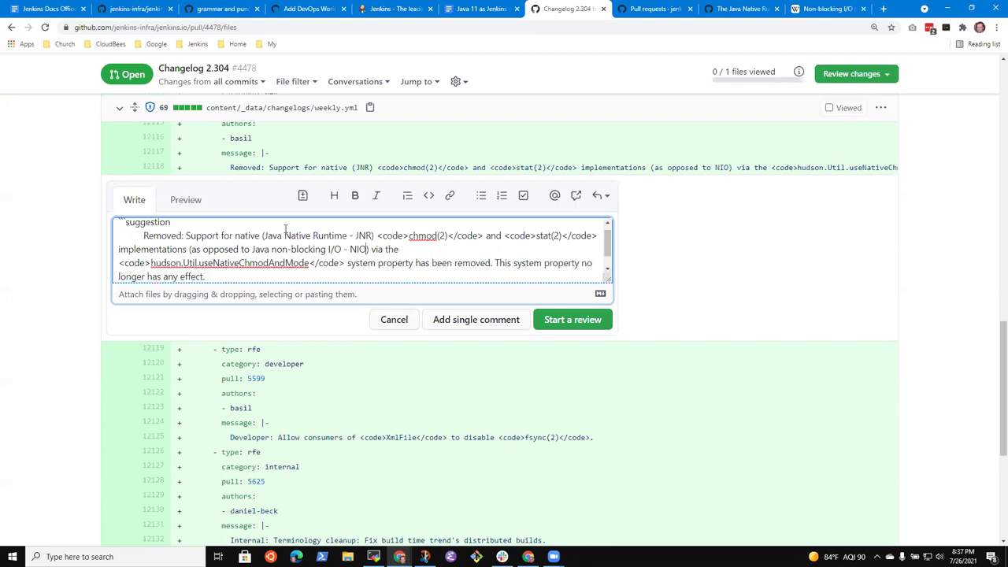
Change the suggestion's opening 'Removed: Support' to 'Remove support'.
click(200, 238)
key(Left)
key(BackSpace)
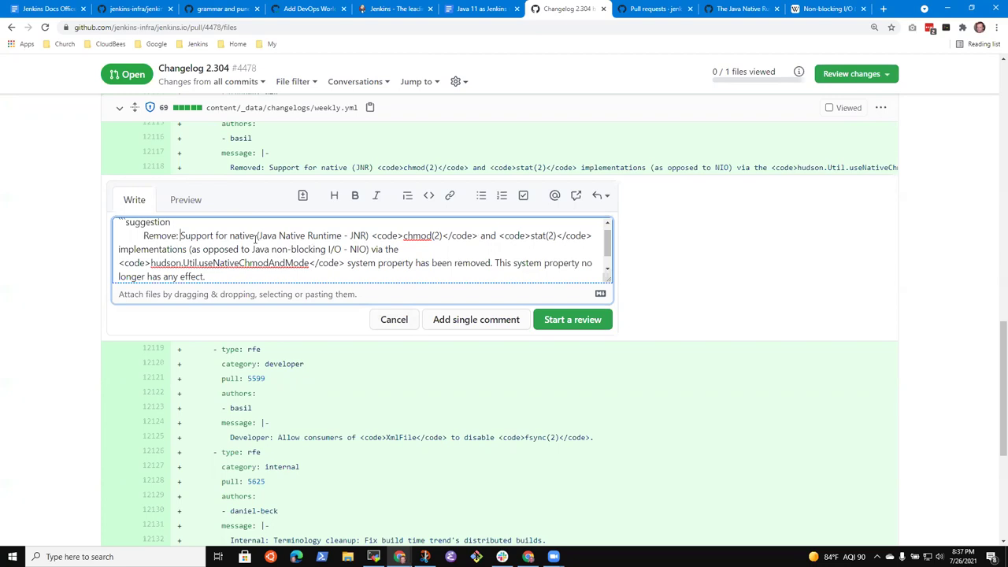
key(BackSpace)
key(Delete)
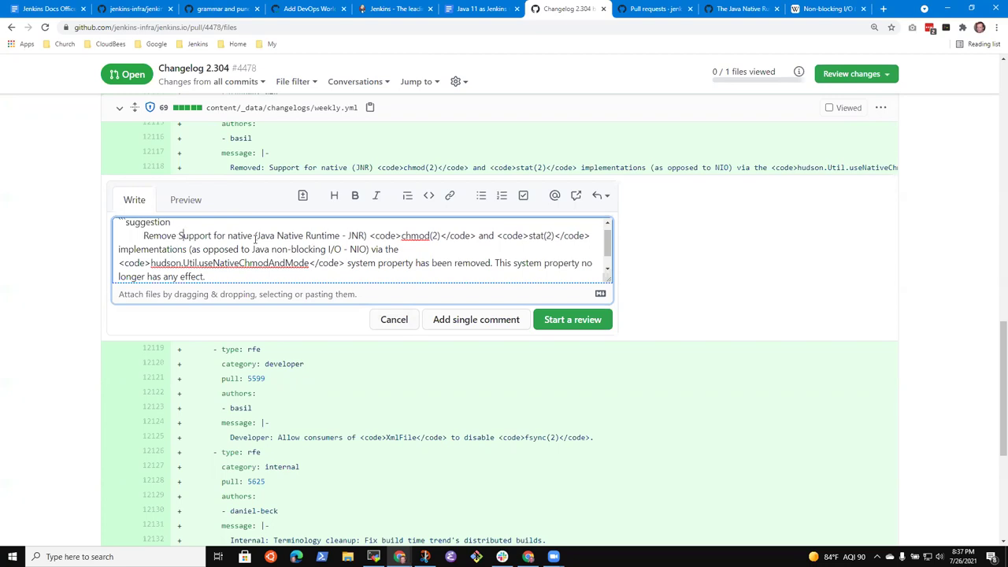
key(Delete)
text(s)
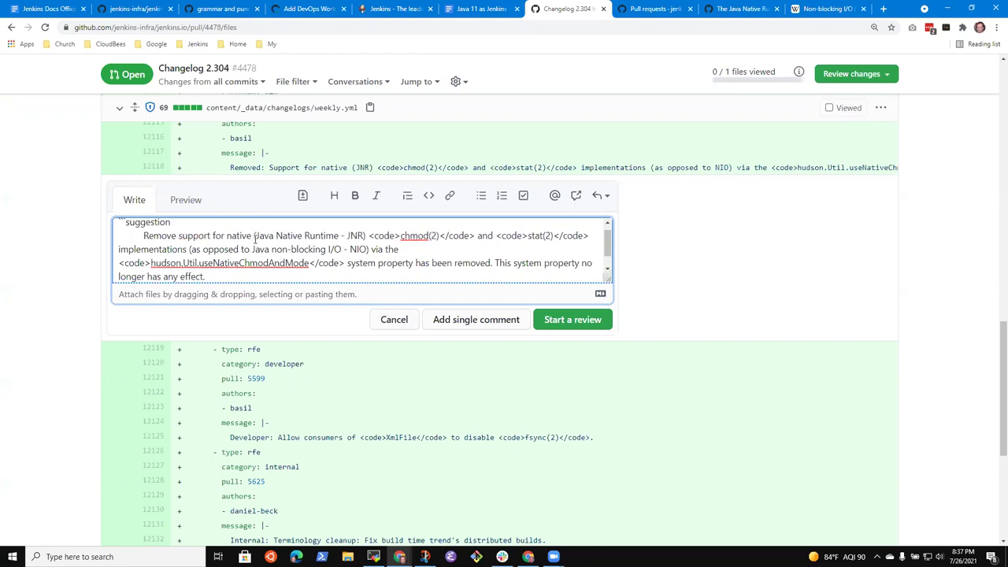
Spell the runtime as 'JNR (Java Native Runtime)' and delete the redundant trailing '- JNR'.
key(End)
key(Home)
key(Down)
key(End)
key(Down)
key(ctrl+Left)
key(Up)
text(JNR)
key(ctrl+Right)
key(ctrl+Right)
key(Left)
key(shift+Right)
key(shift+Right)
key(shift+Right)
key(shift+Right)
key(shift+Right)
key(shift+Right)
key(BackSpace)
Reword the NIO mention as 'NIO (Java non-blocking I/O)', removing the leftover NIO text.
key(Down)
key(ctrl+Left)
key(ctrl+Left)
key(ctrl+Left)
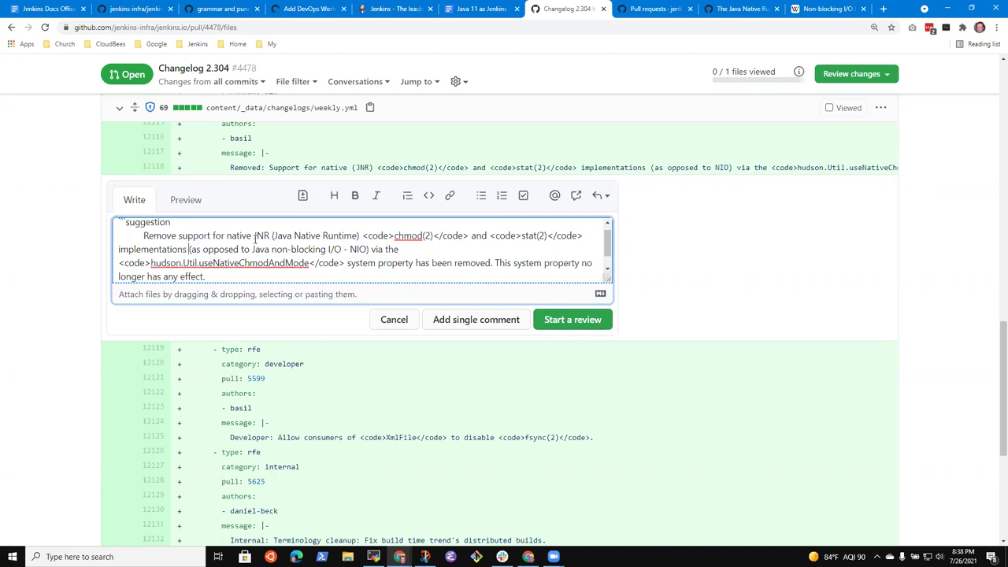
key(ctrl+Left)
key(ctrl+Left)
key(BackSpace)
key(ctrl+Right)
key(ctrl+Right)
key(ctrl+Right)
text(NIO ()
key(ctrl+BackSpace)
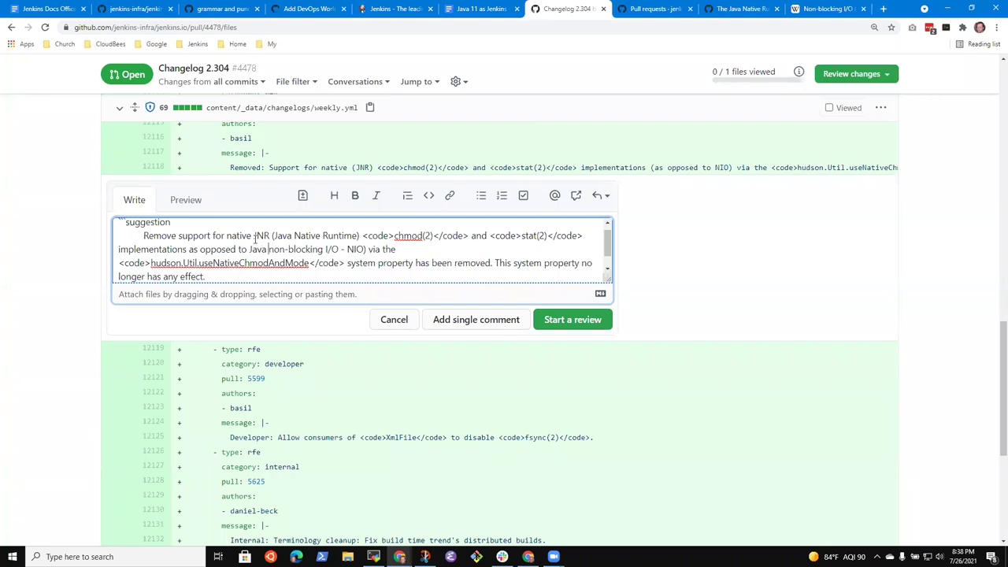
text(NIO ()
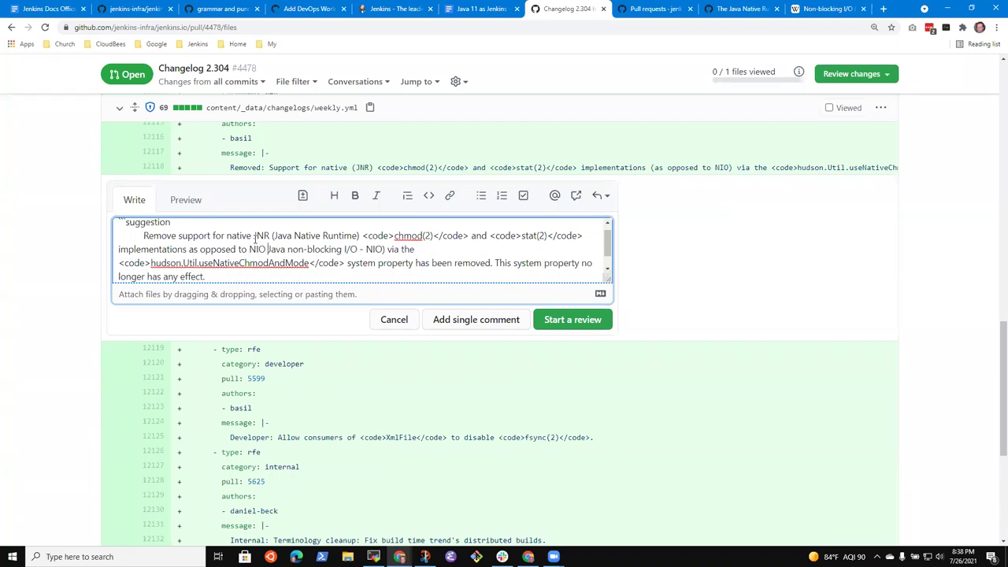
key(ctrl+Right)
key(ctrl+Right)
key(Right)
key(ctrl+shift+Right)
key(ctrl+shift+Right)
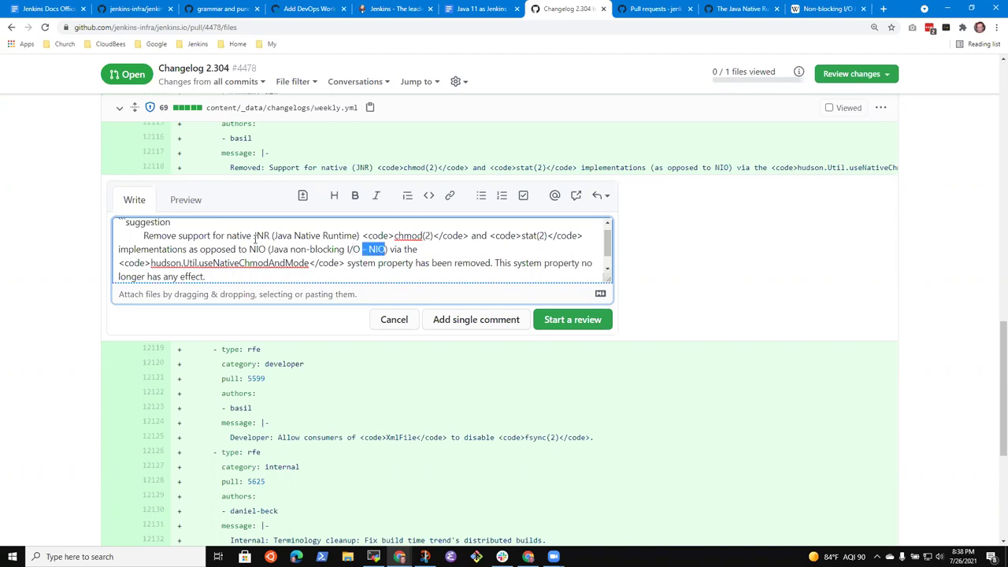
key(BackSpace)
text())
key(Down)
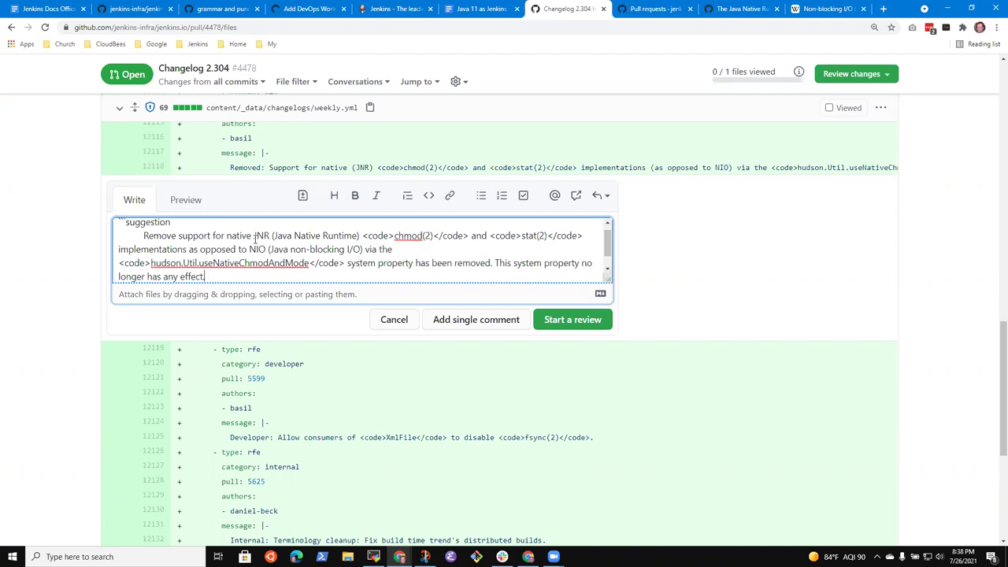
key(Up)
Drop 'has been removed' and put 'This system property no longer has any effect.' on its own line.
click(416, 268)
text(.  The)
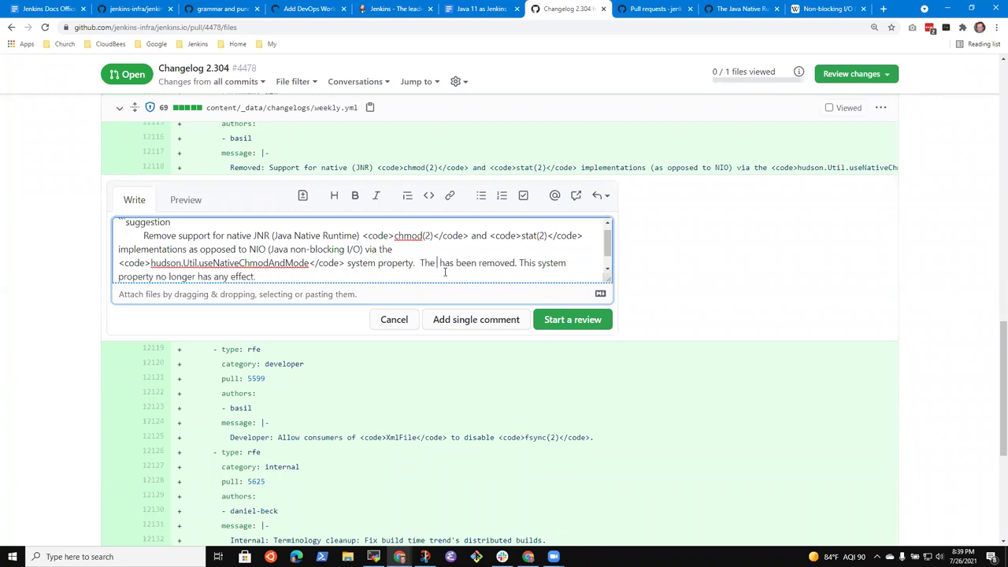
key(ctrl+Left)
key(ctrl+shift+Right)
key(ctrl+shift+Right)
key(ctrl+shift+Right)
key(ctrl+shift+Right)
key(ctrl+shift+Right)
key(Delete)
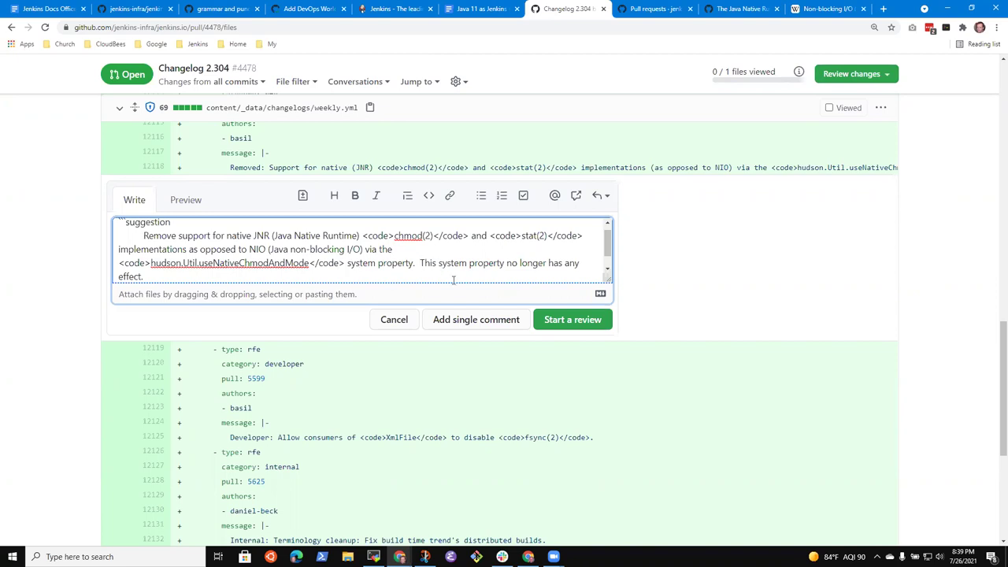
key(BackSpace)
key(BackSpace)
key(Return)
key(Up)
key(Down)
key(Down)
key(Down)
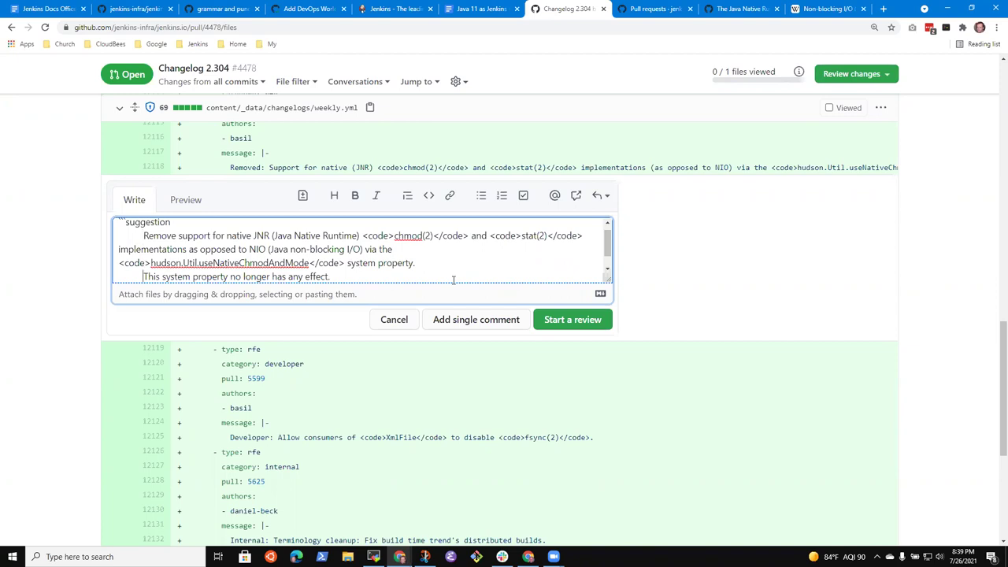
key(Up)
key(End)
key(Down)
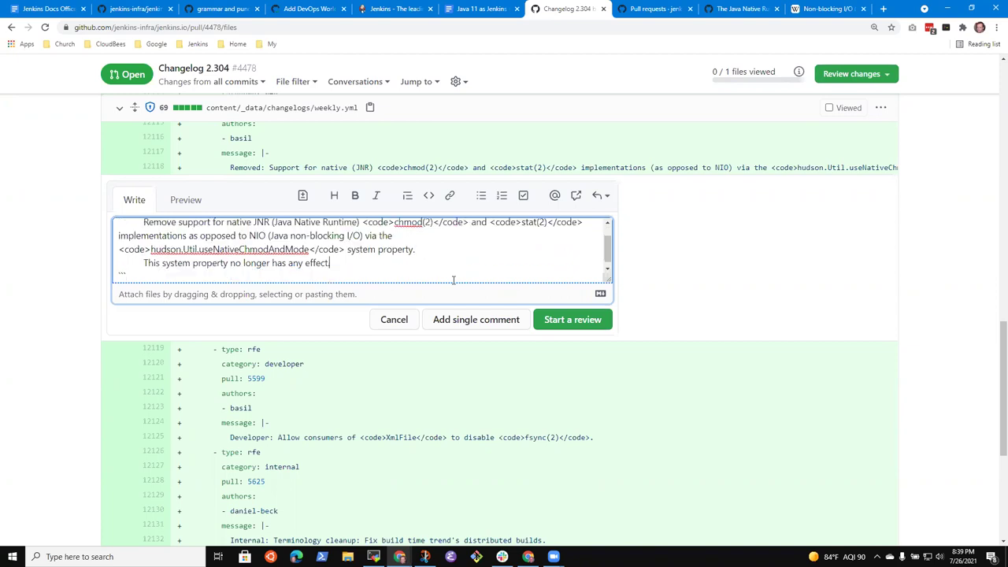
key(Home)
key(End)
Save the line 12118 suggestion as the first comment of a new pending review.
click(569, 326)
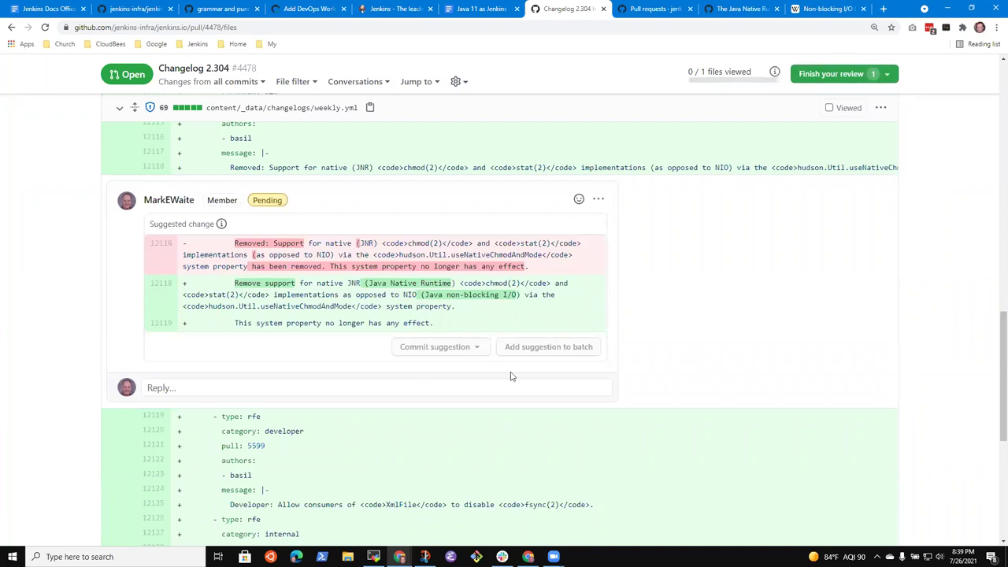
scroll(516, 293, down, 3)
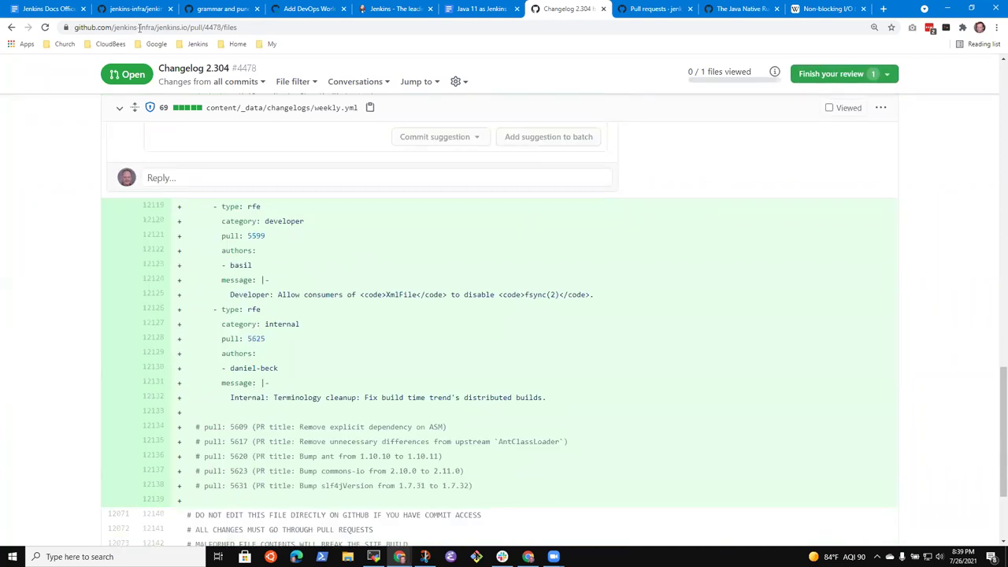
click(47, 10)
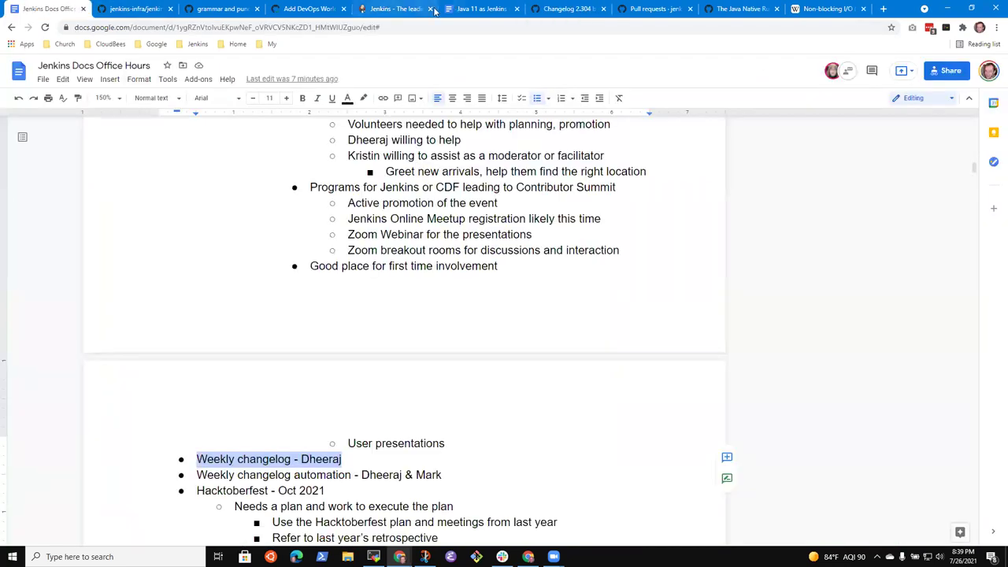
click(587, 6)
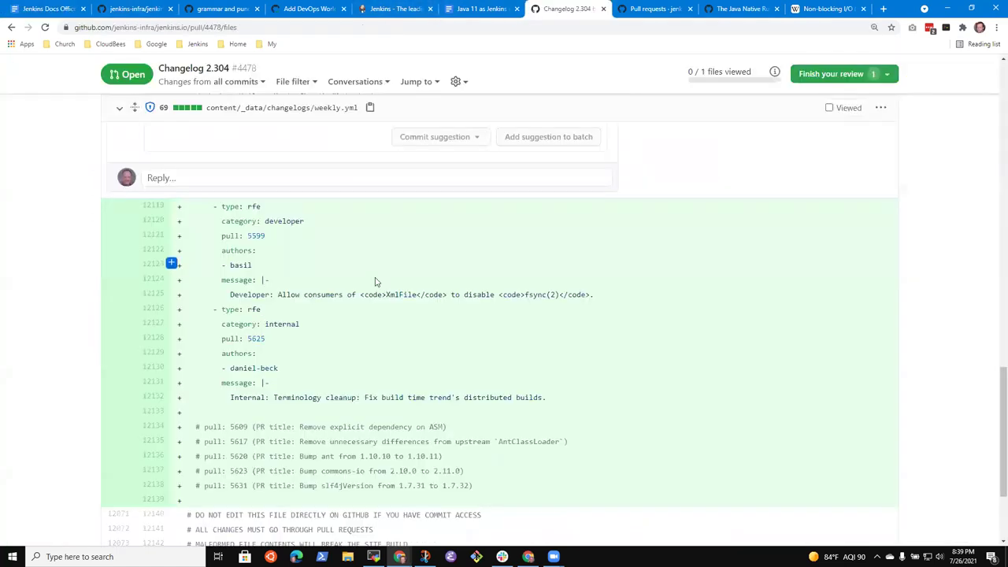
scroll(350, 315, up, 2)
scroll(345, 271, up, 1)
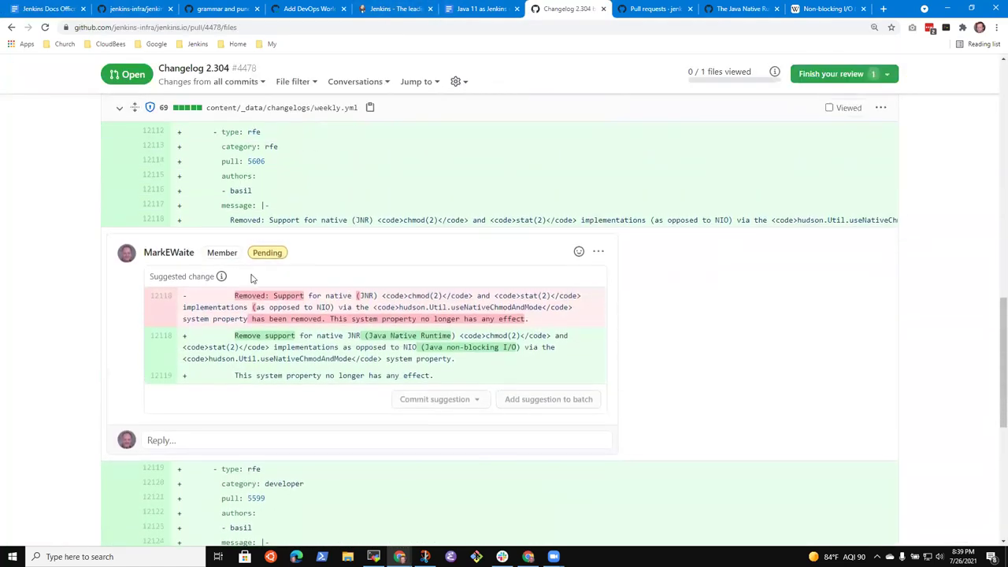
scroll(302, 409, down, 2)
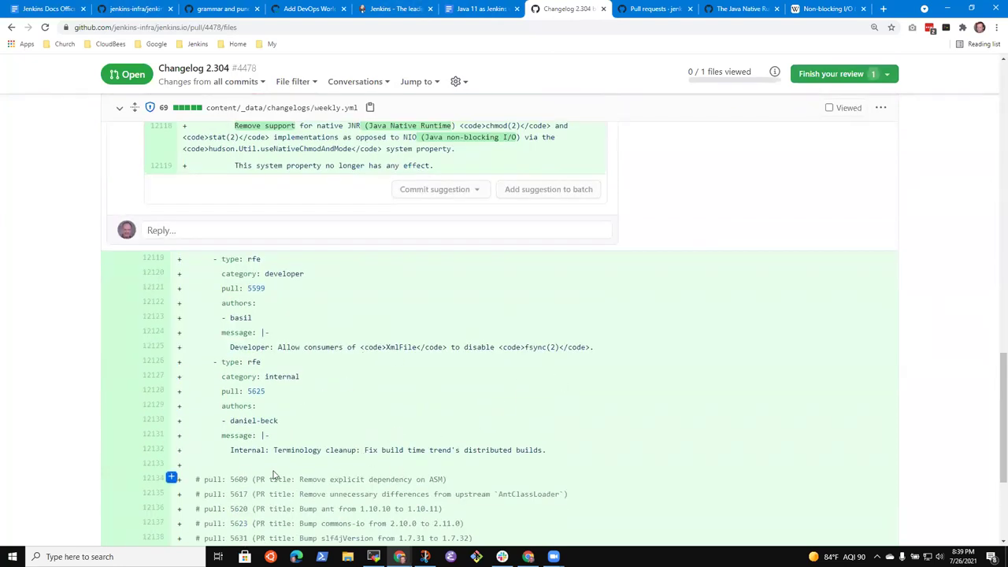
scroll(315, 464, up, 1)
scroll(315, 463, up, 1)
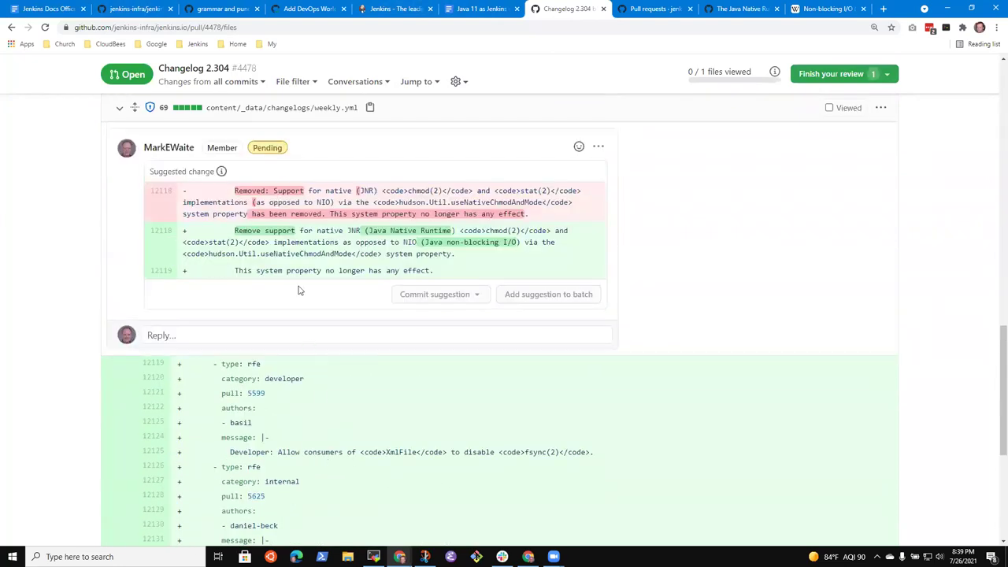
Choose Approve in the Finish your review options, then close them without submitting.
click(855, 73)
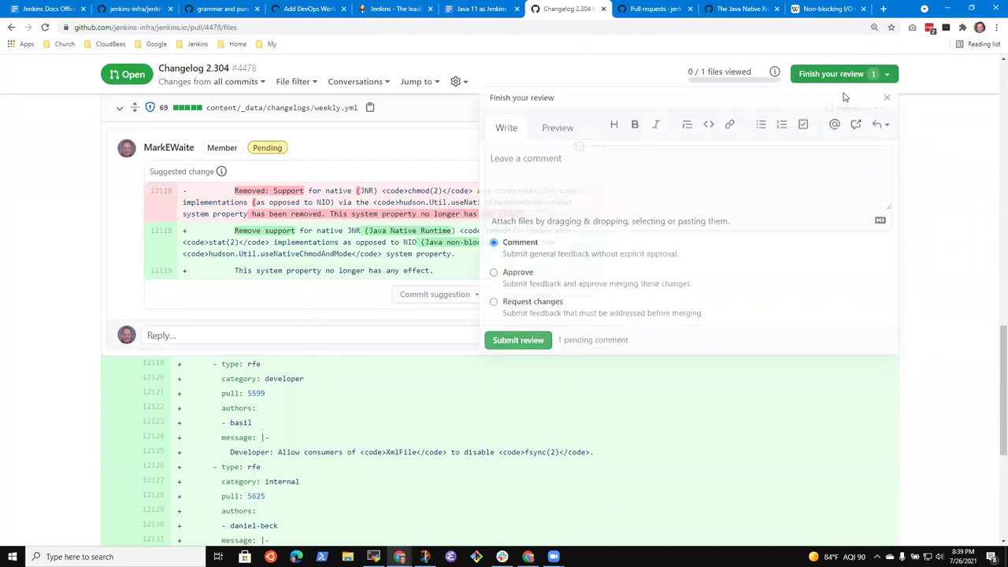
click(494, 273)
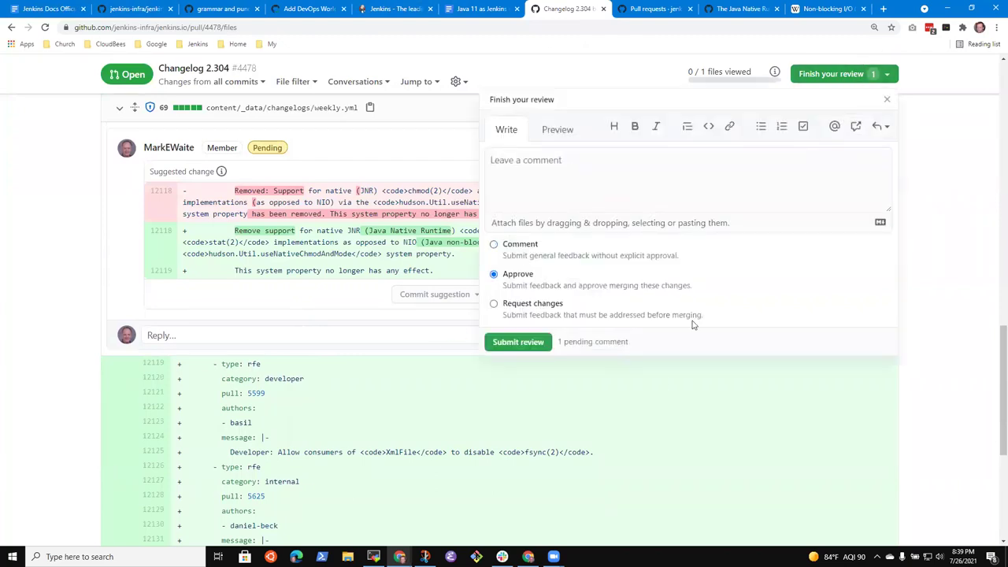
click(965, 286)
scroll(504, 390, down, 3)
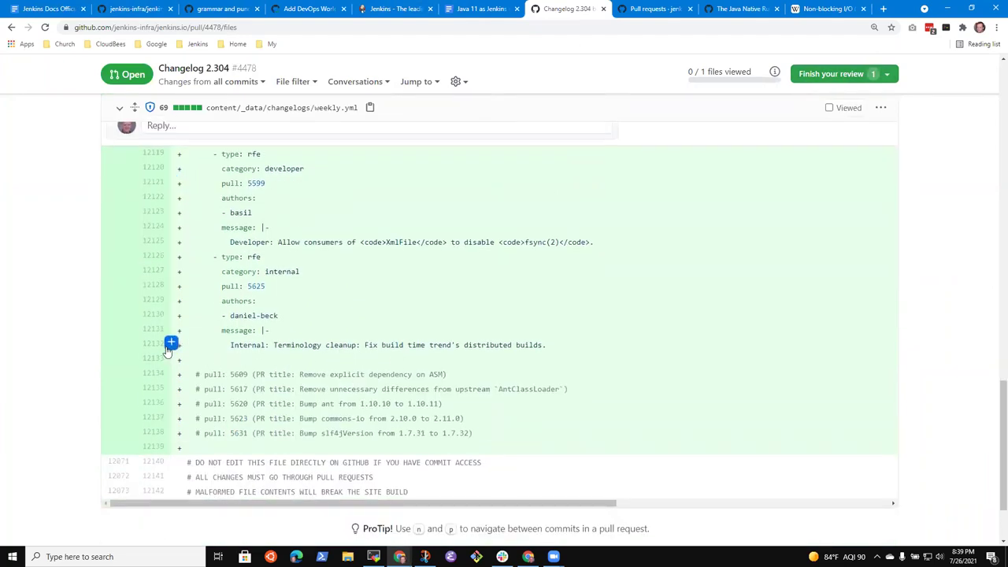
Add a line 12132 suggestion changing 'Terminology cleanup: Fix' to 'Terminology cleanup to fix'.
click(171, 357)
click(302, 374)
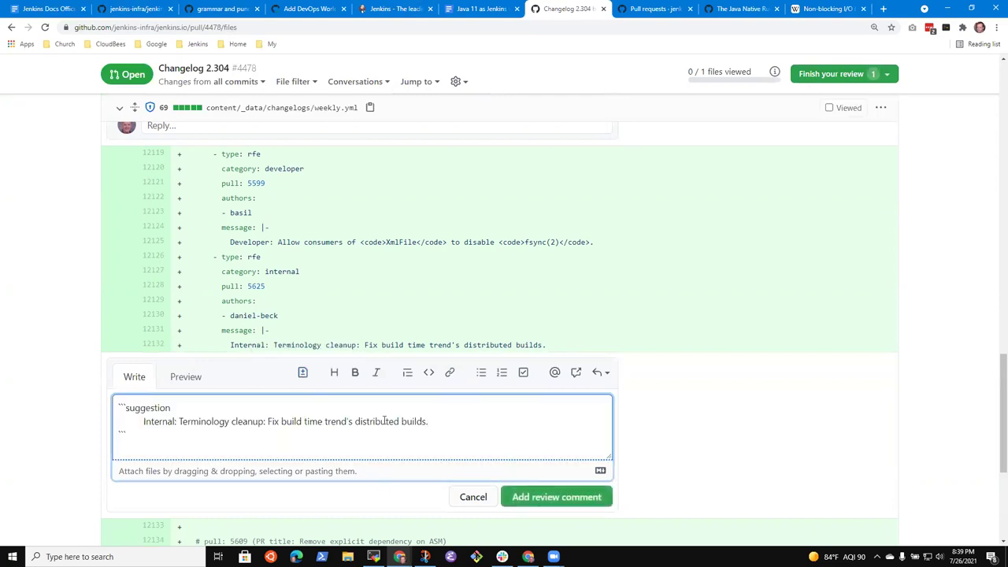
key(ctrl+Left)
key(ctrl+Left)
key(ctrl+Left)
key(ctrl+Left)
key(ctrl+Left)
key(ctrl+Left)
key(BackSpace)
key(BackSpace)
text(to)
key(BackSpace)
key(BackSpace)
text(f)
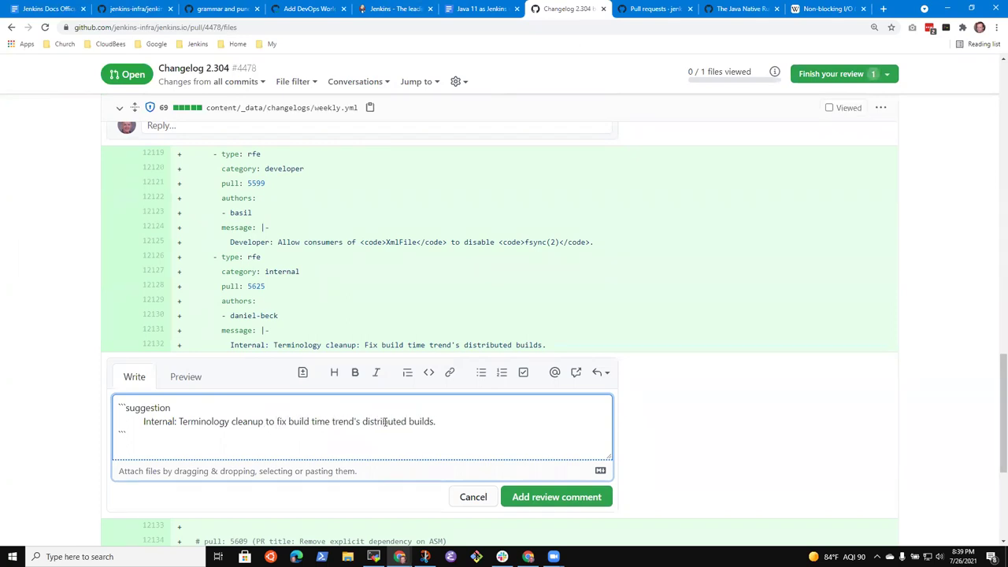
key(End)
scroll(407, 416, down, 2)
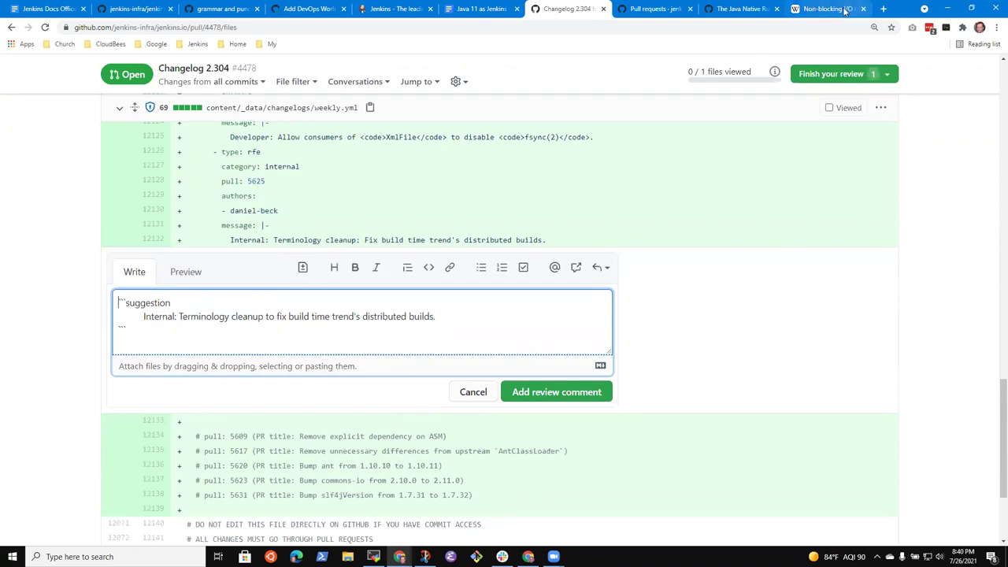
Open the Terminology cleanup pull request #5625 from the closed pull requests list.
click(643, 11)
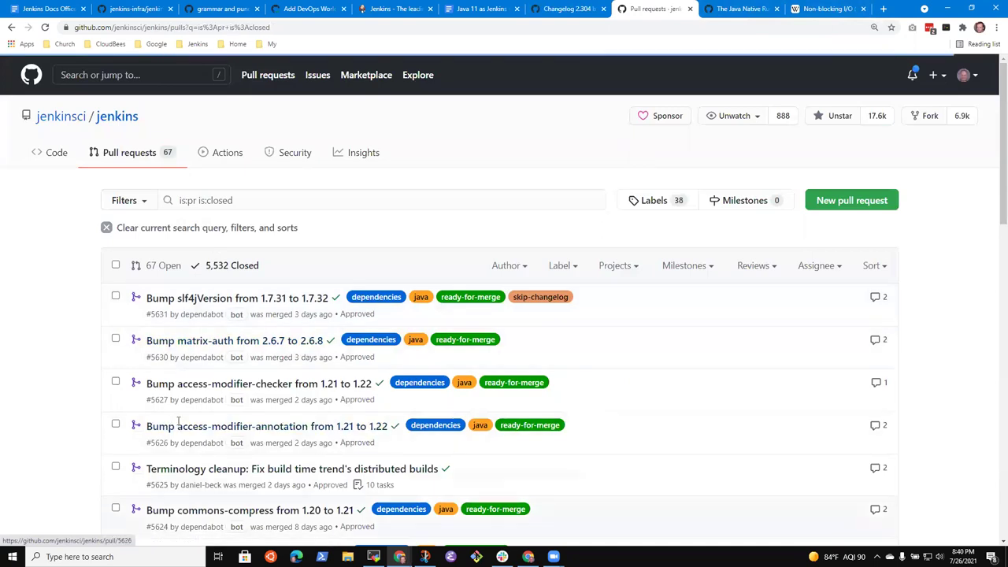
scroll(197, 378, down, 4)
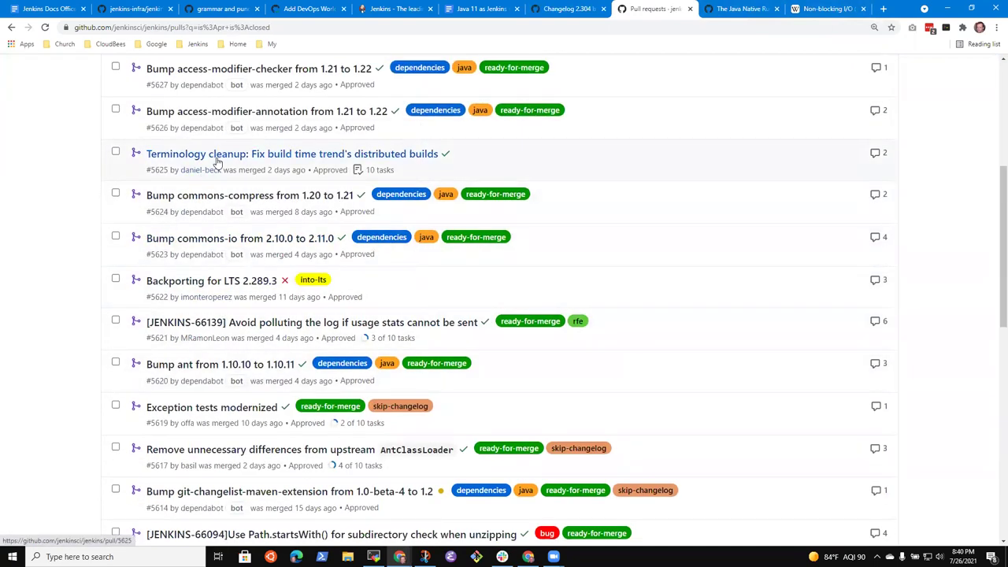
click(219, 154)
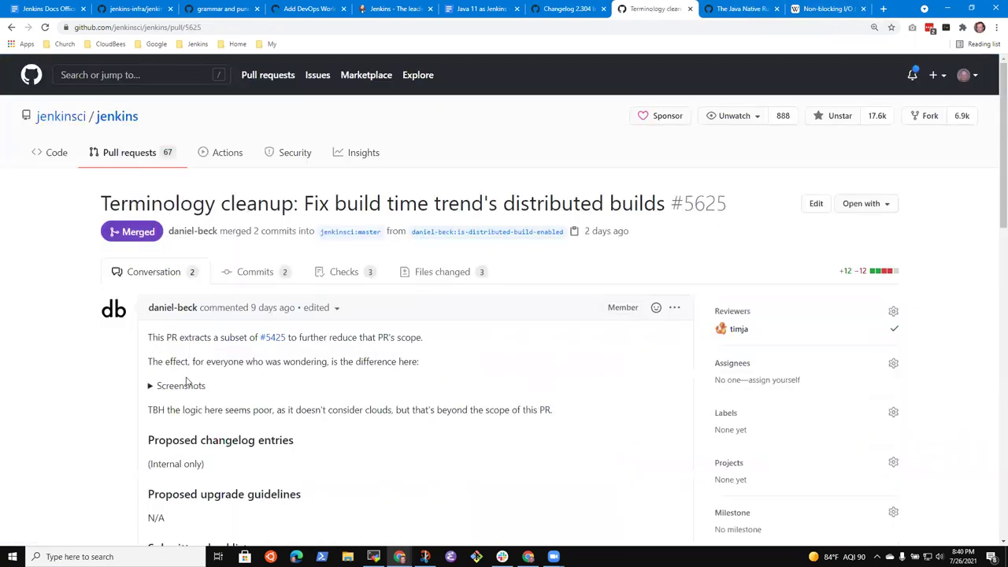
Look through the Build Time Trend screenshots in the description, then view the changed files.
scroll(299, 347, down, 1)
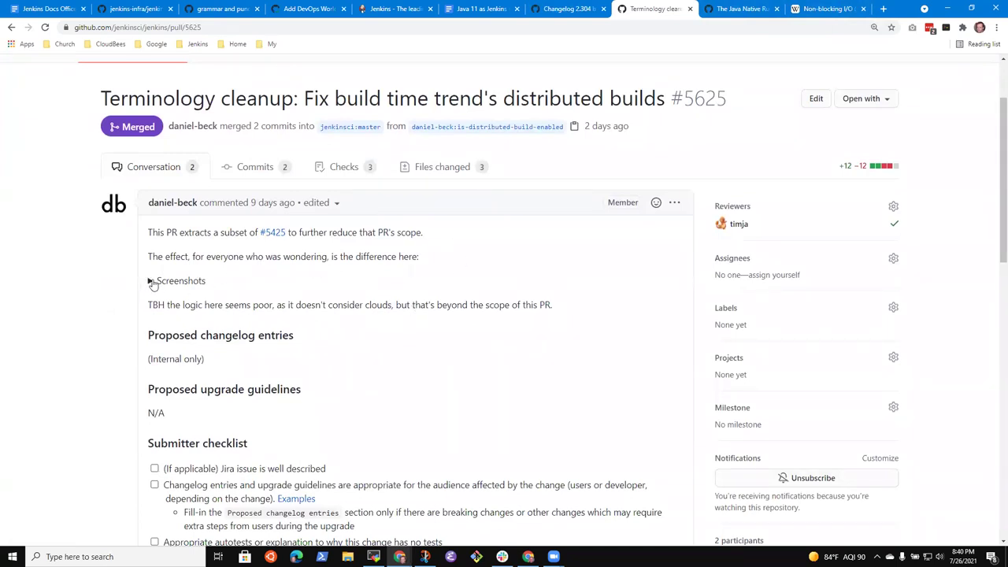
click(151, 282)
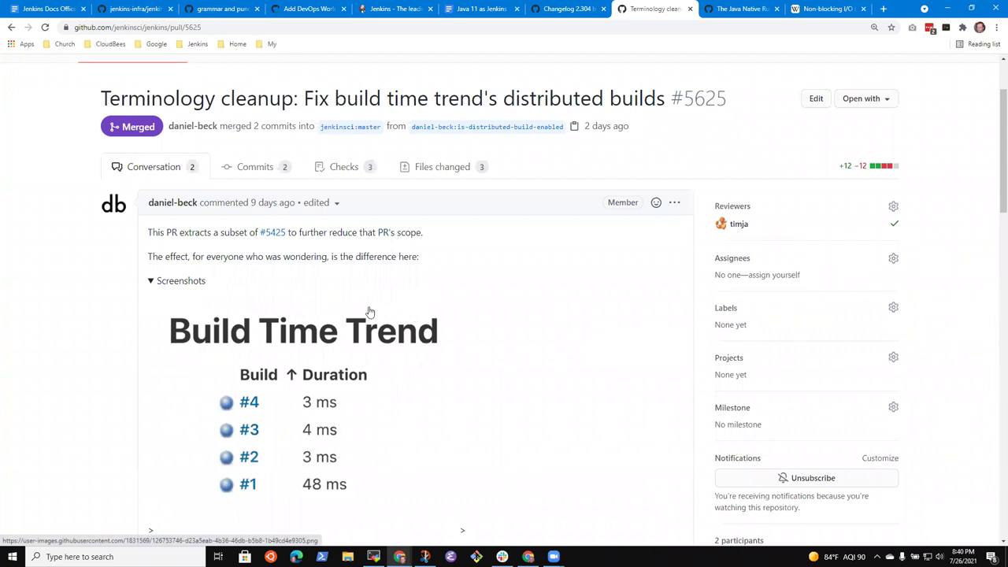
scroll(346, 330, down, 3)
scroll(349, 330, up, 1)
scroll(355, 336, down, 3)
scroll(362, 333, down, 1)
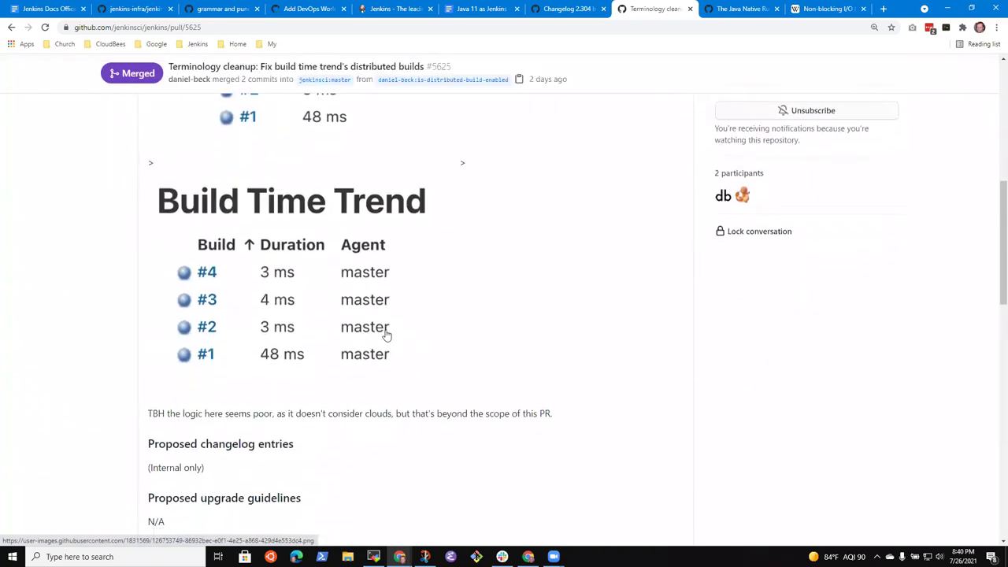
scroll(401, 341, up, 4)
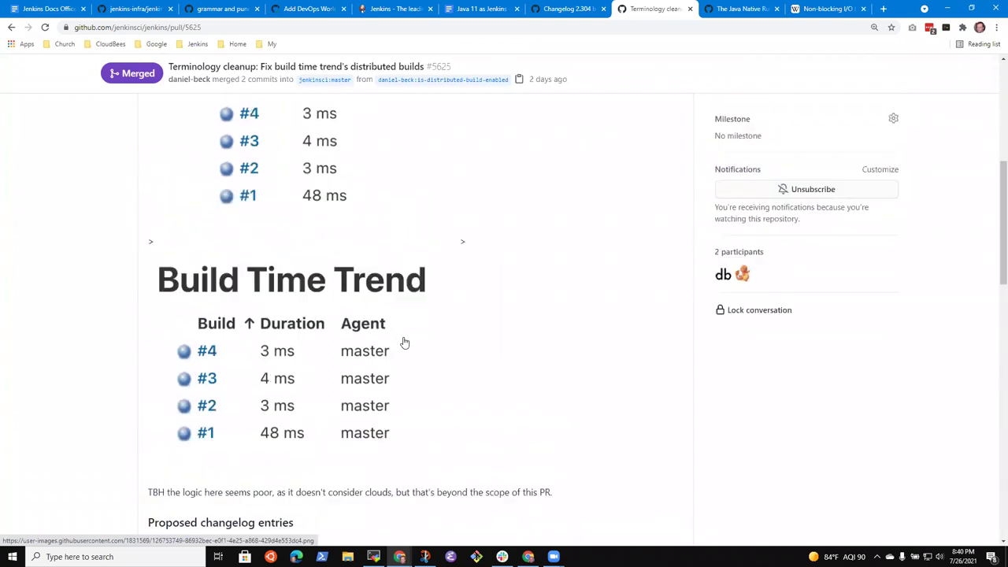
scroll(405, 341, down, 2)
scroll(404, 342, down, 1)
scroll(405, 341, up, 1)
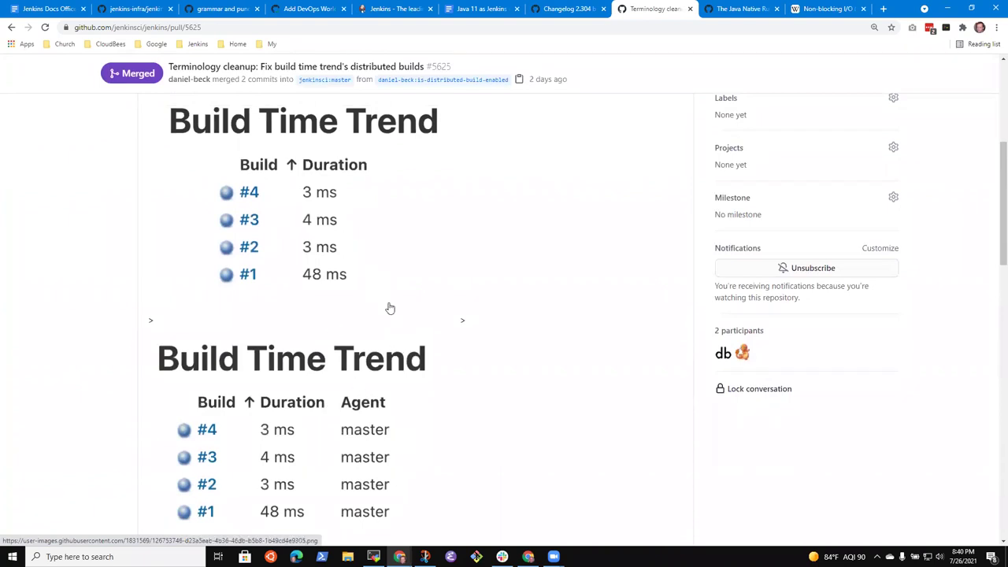
scroll(389, 307, up, 2)
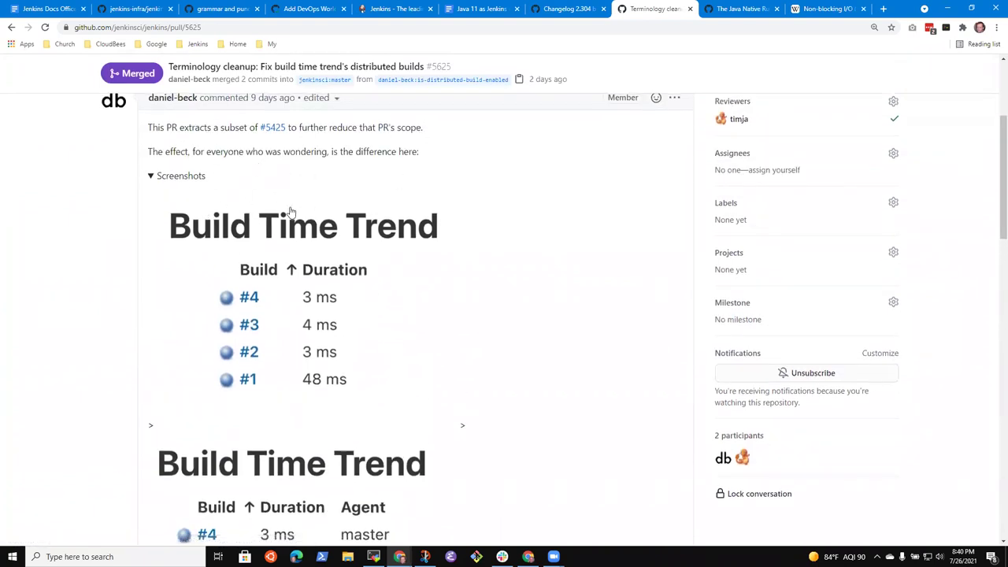
scroll(350, 282, down, 4)
scroll(350, 282, down, 1)
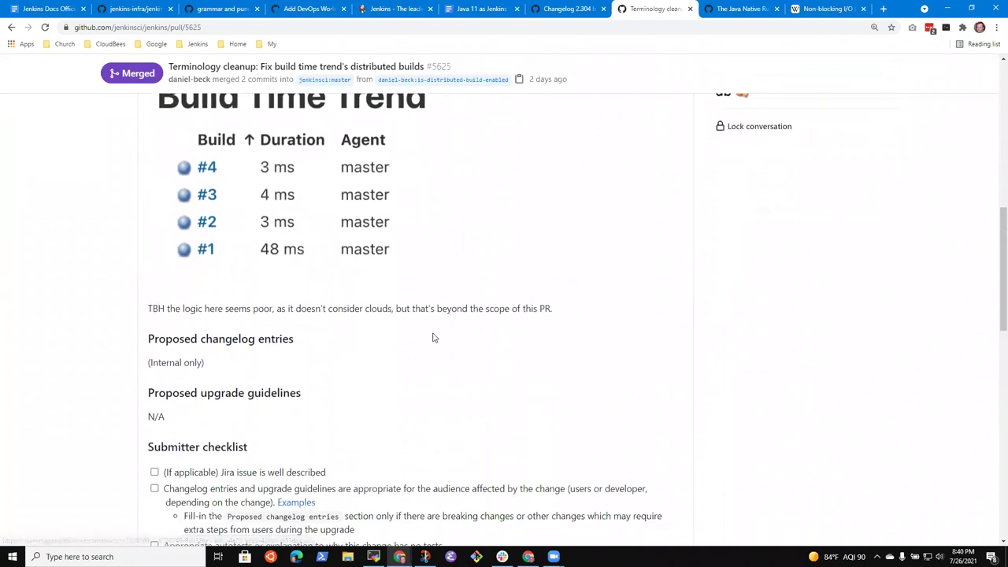
scroll(421, 337, up, 7)
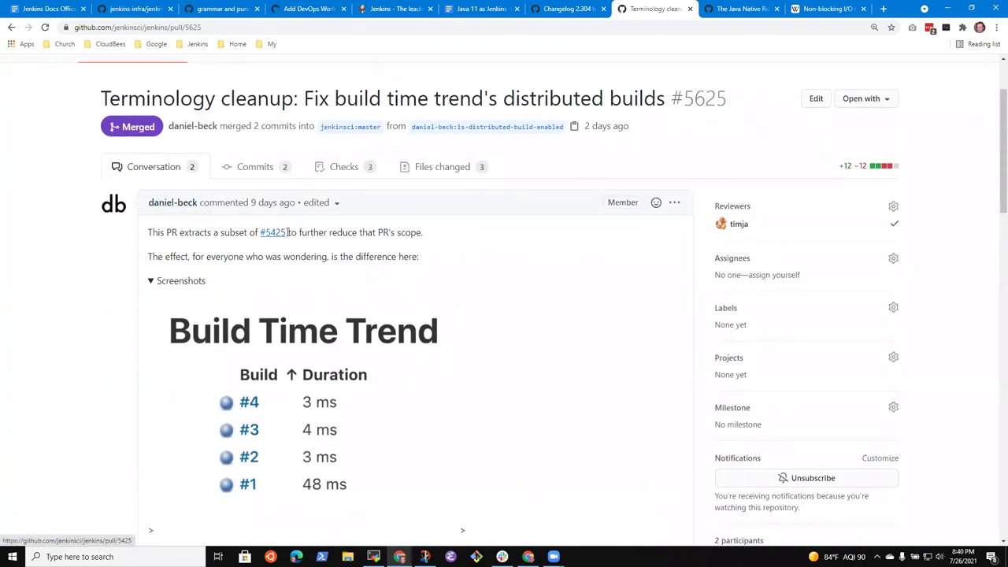
mouse_move(275, 239)
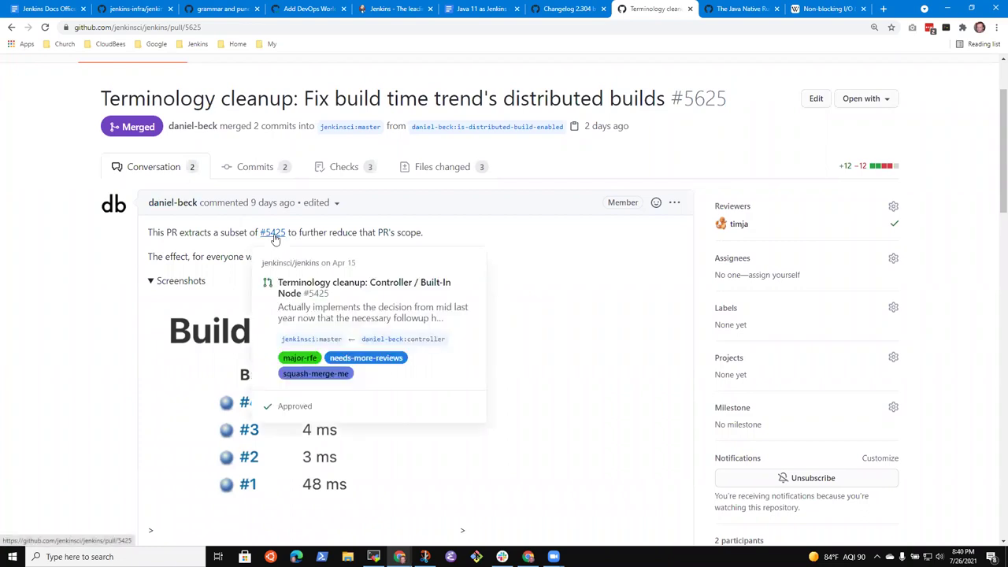
scroll(533, 349, down, 2)
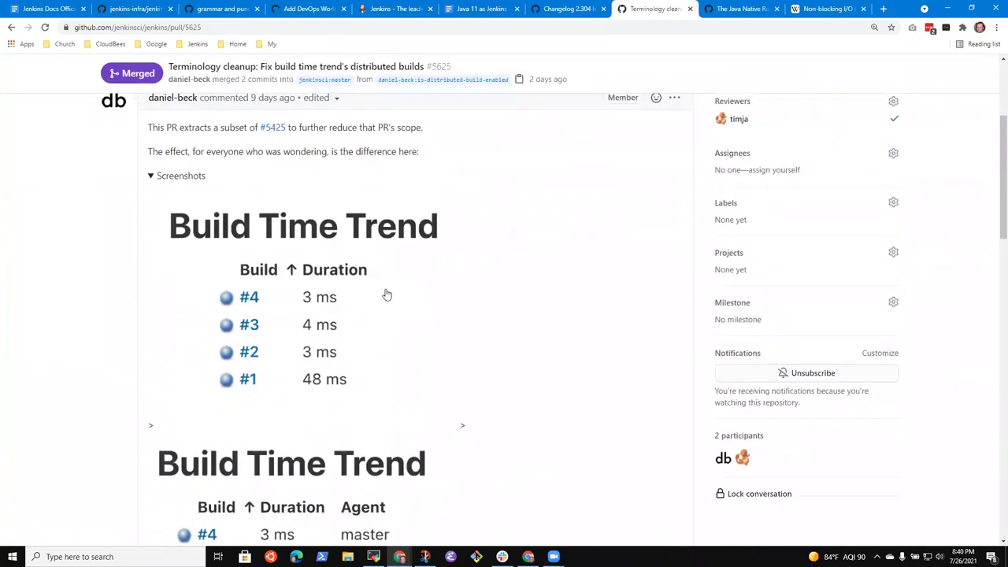
scroll(380, 428, down, 2)
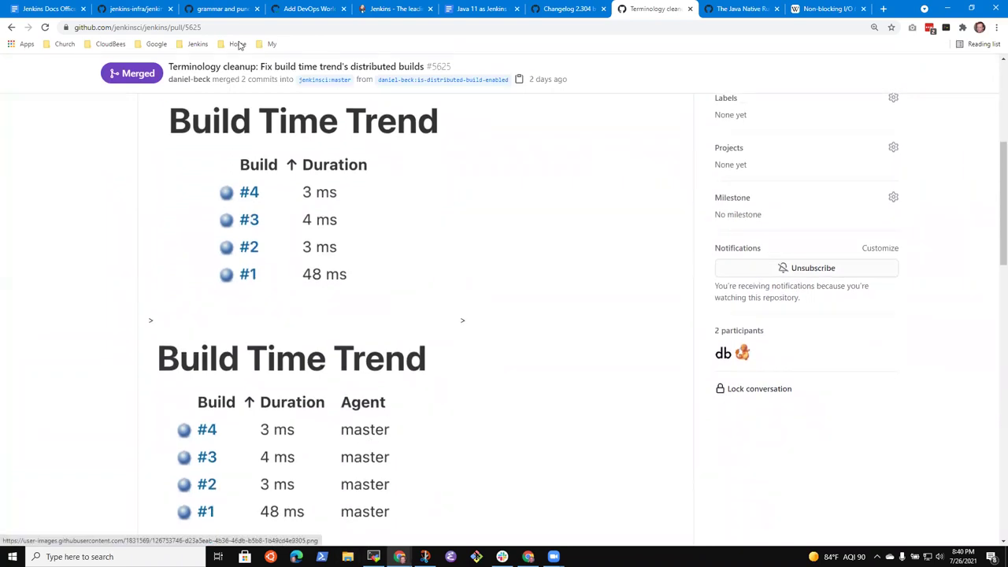
scroll(292, 162, up, 3)
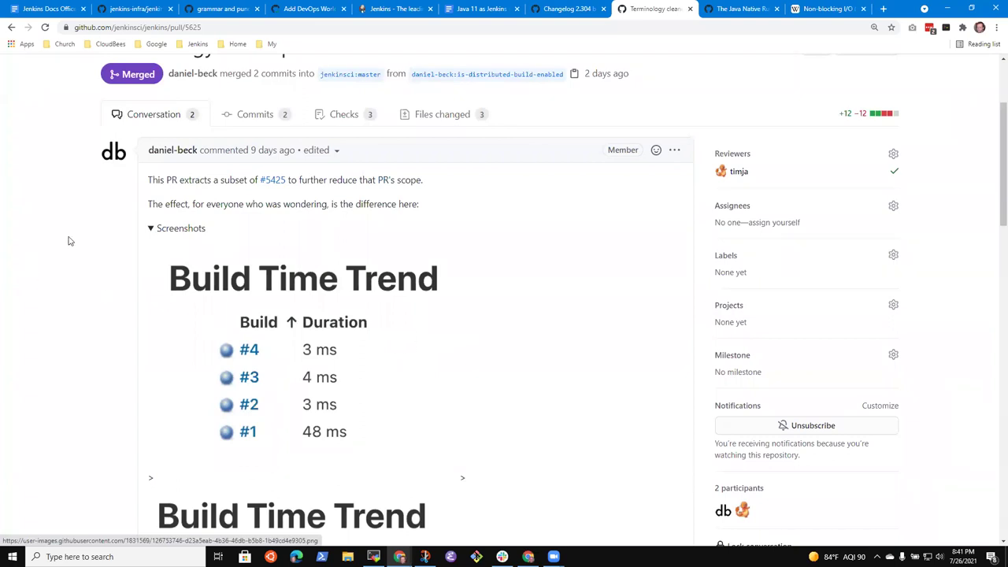
click(429, 119)
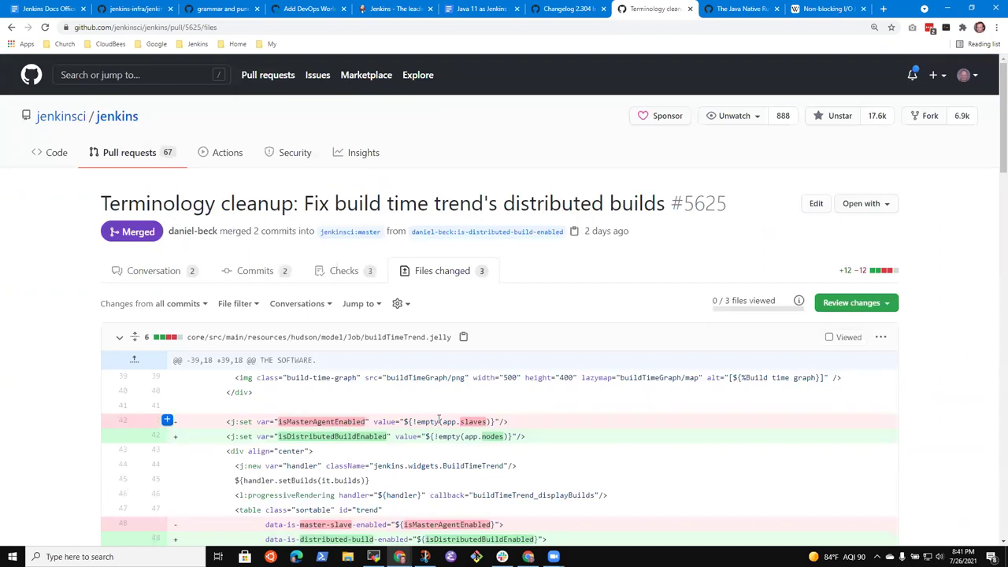
Scroll through pull request #5625's diff, then reread its conversation page.
scroll(350, 433, down, 2)
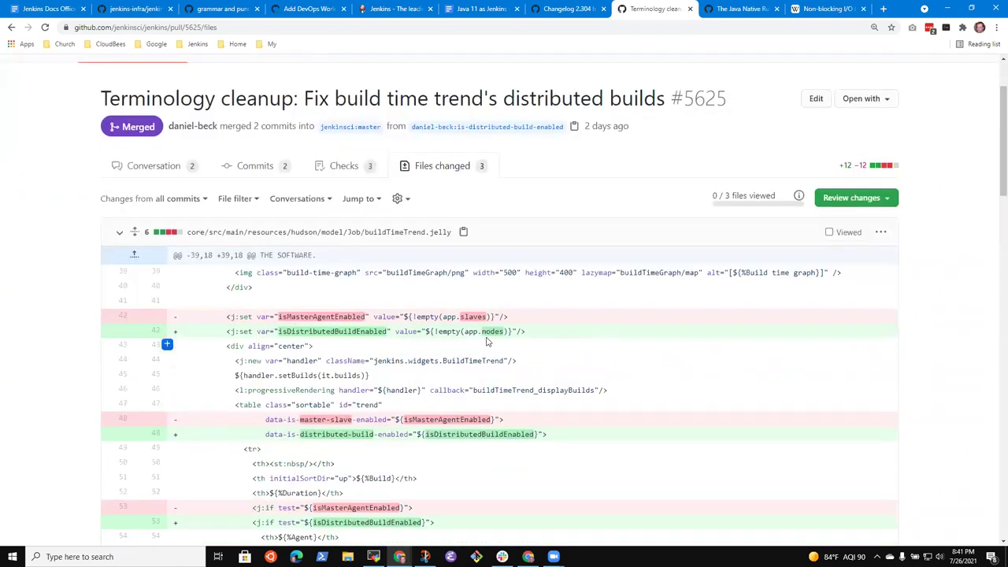
scroll(417, 347, down, 3)
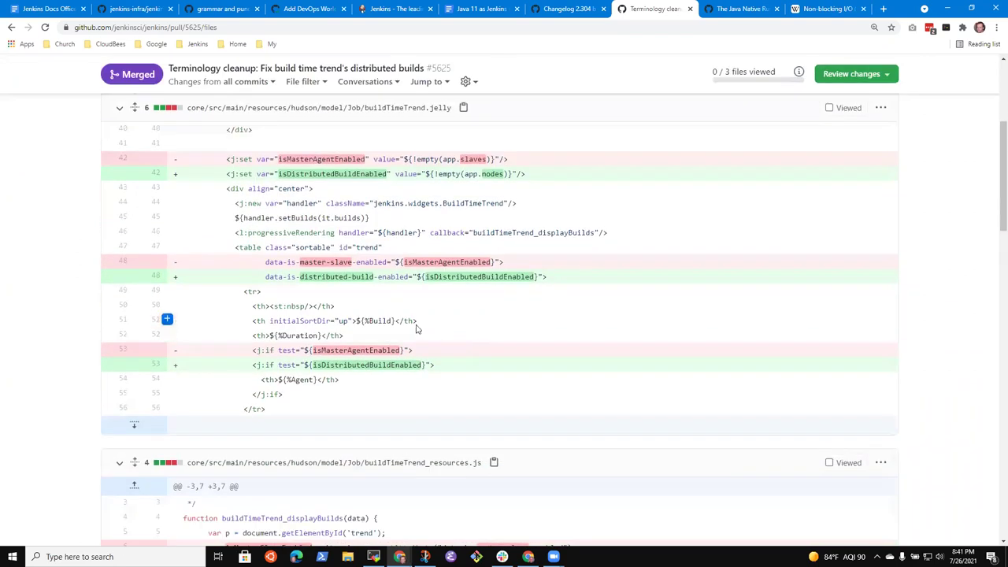
scroll(433, 379, down, 3)
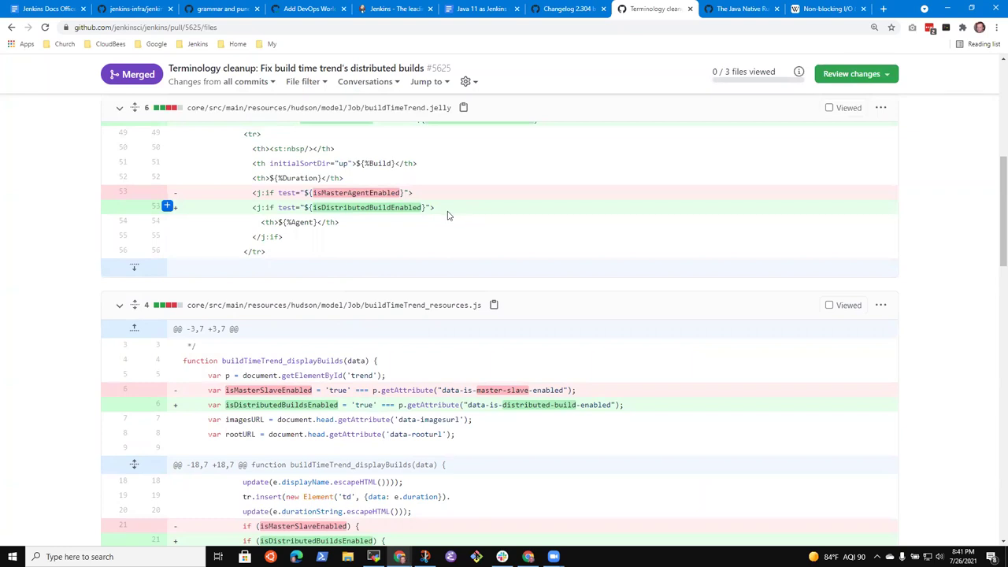
click(10, 28)
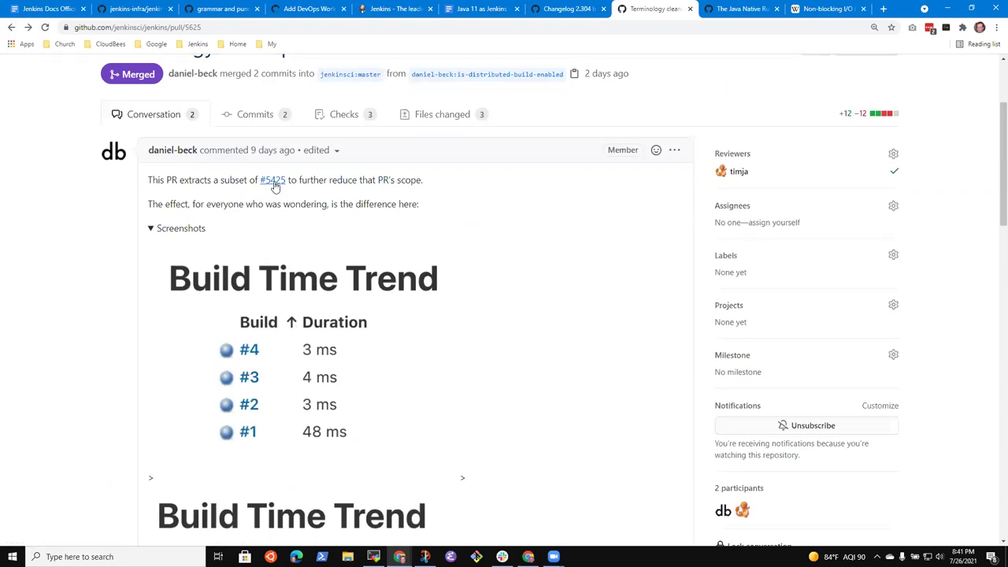
scroll(331, 248, down, 5)
scroll(366, 263, down, 2)
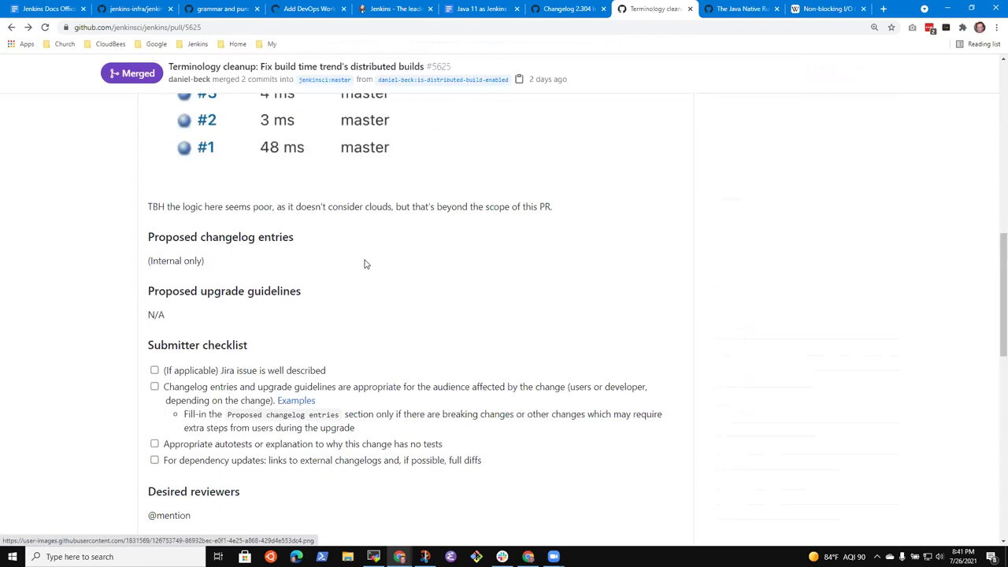
scroll(398, 265, down, 2)
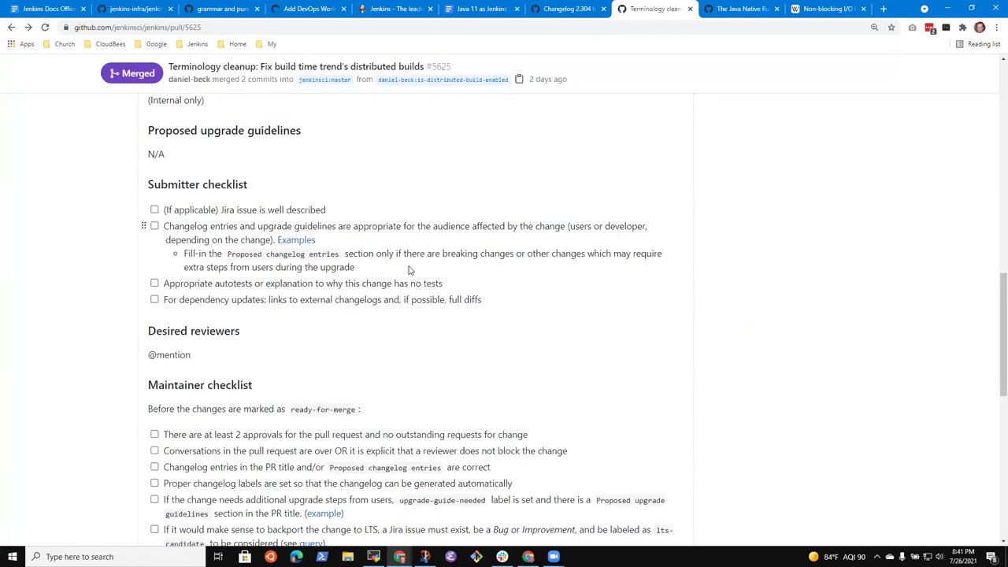
scroll(409, 270, up, 6)
scroll(383, 268, down, 1)
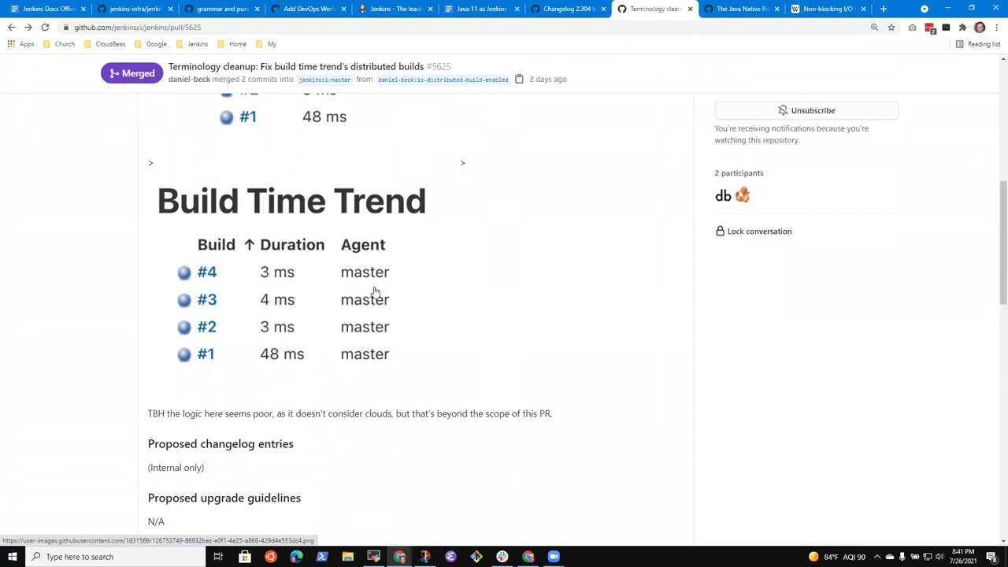
scroll(384, 313, up, 2)
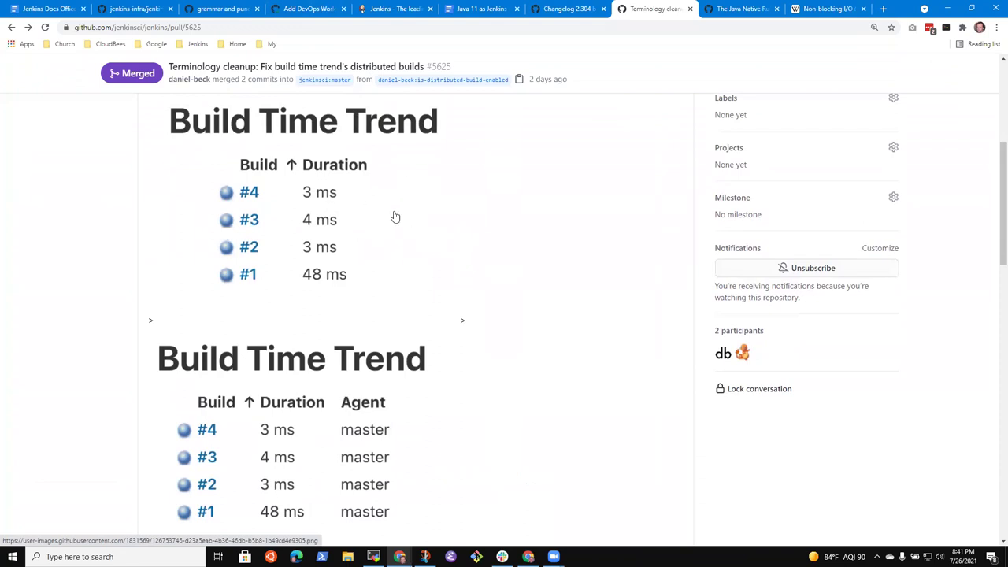
scroll(394, 215, up, 3)
Back in the changed files, highlight isDistributedBuildEnabled on line 53.
click(437, 167)
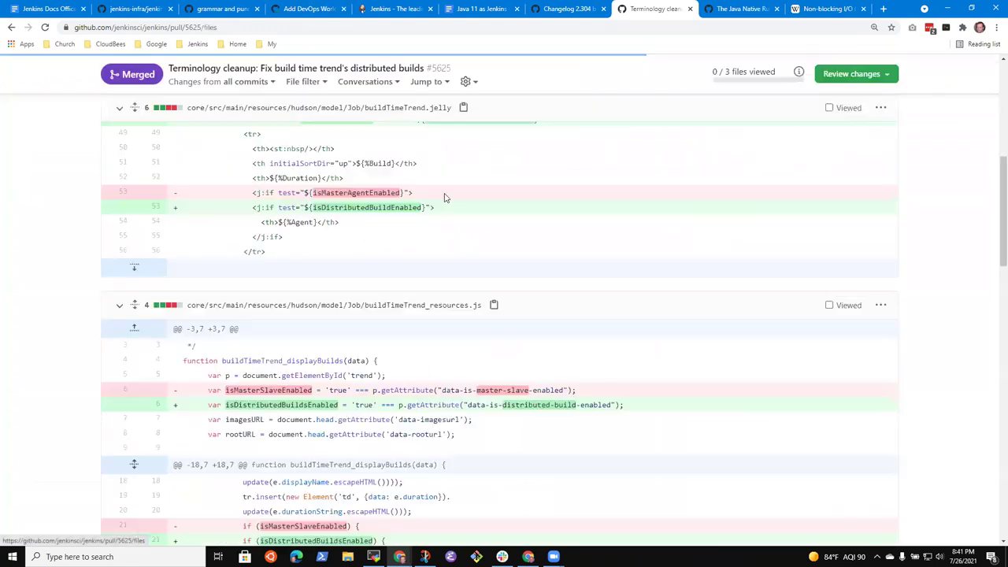
double_click(372, 207)
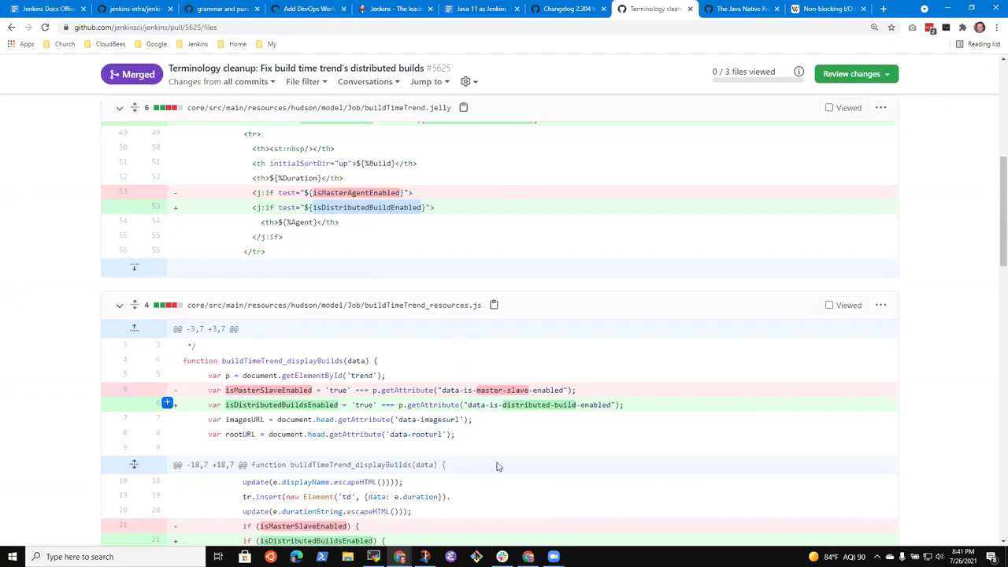
scroll(386, 408, down, 1)
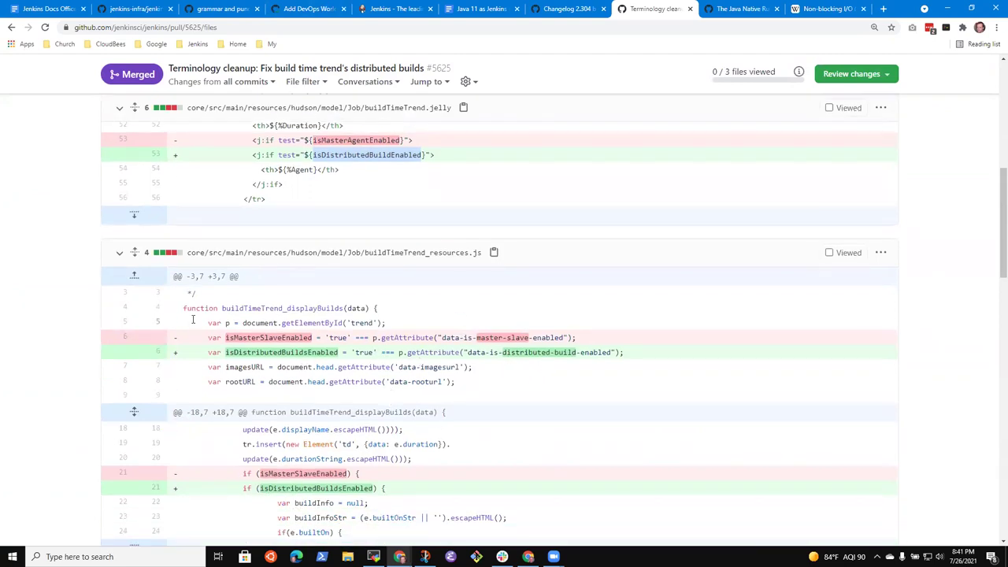
double_click(370, 149)
scroll(362, 398, down, 2)
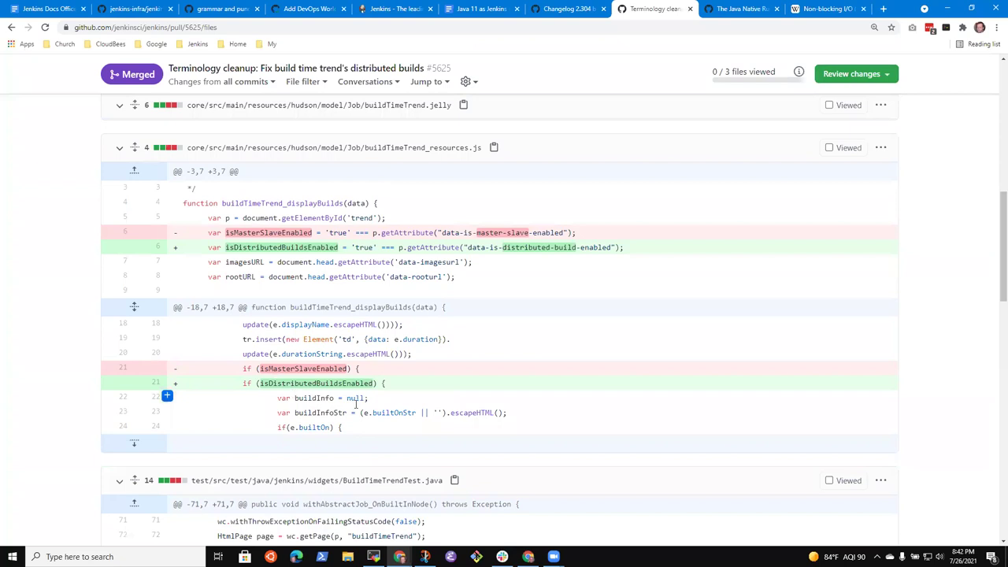
scroll(449, 415, down, 5)
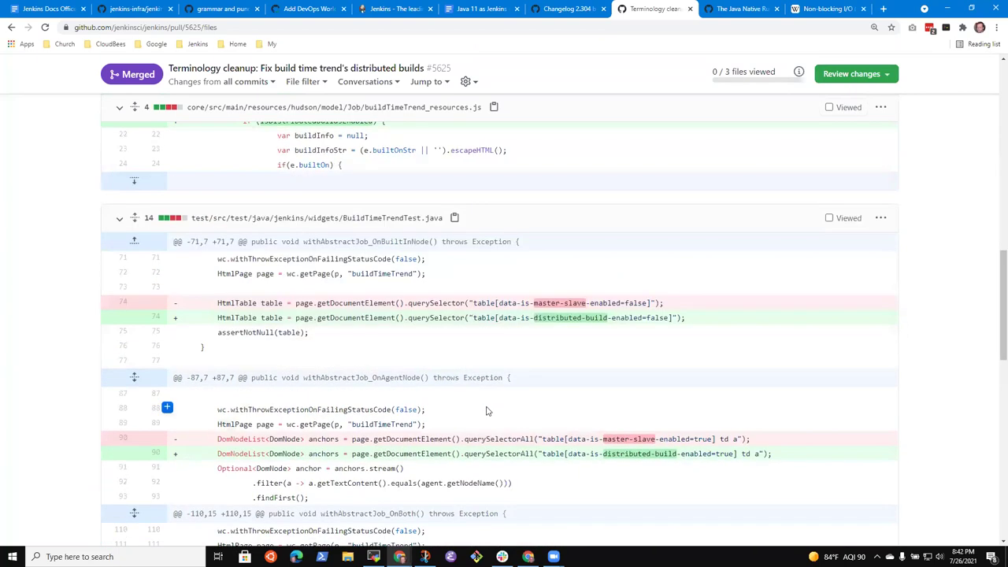
scroll(487, 414, down, 2)
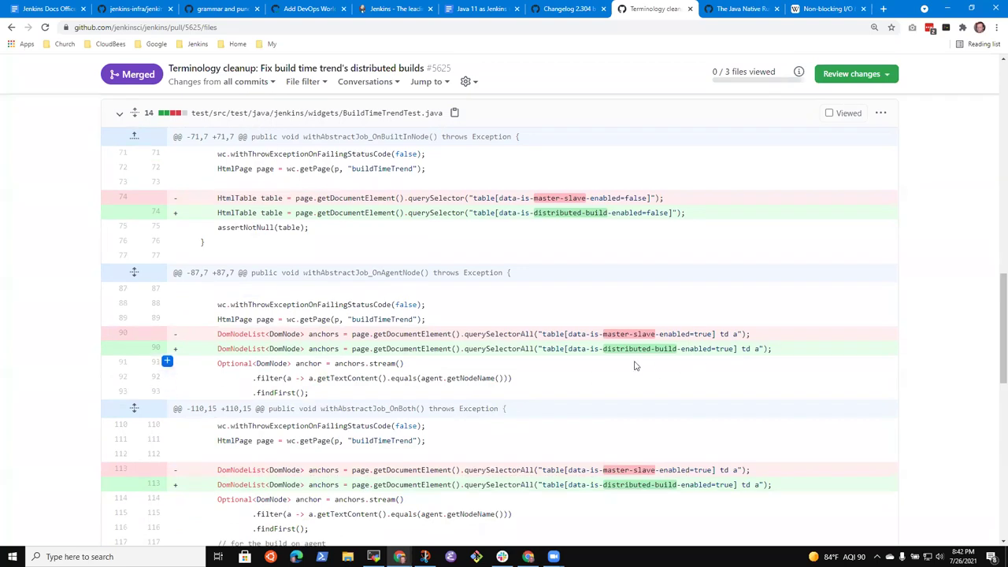
scroll(542, 374, down, 5)
scroll(573, 382, down, 8)
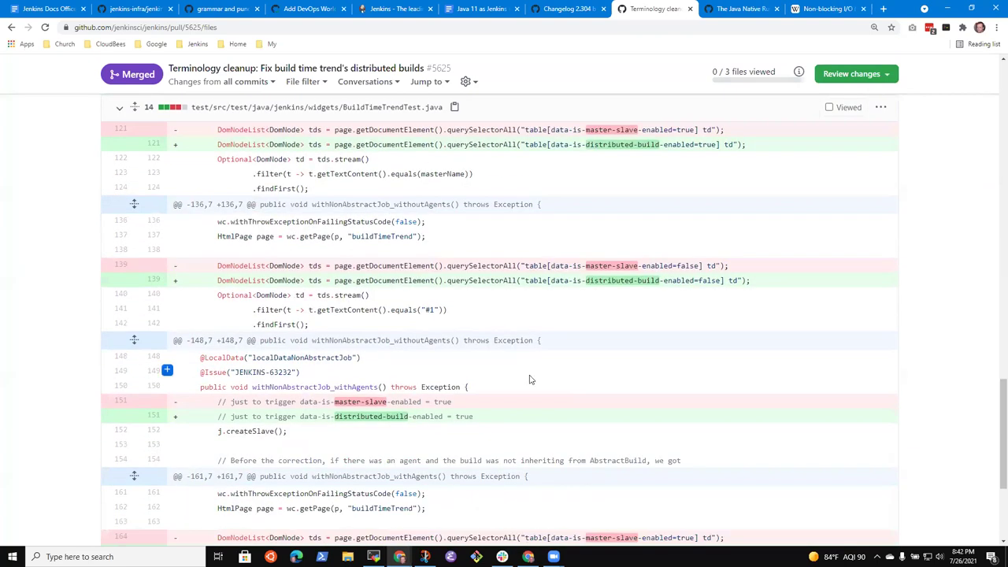
scroll(511, 374, down, 1)
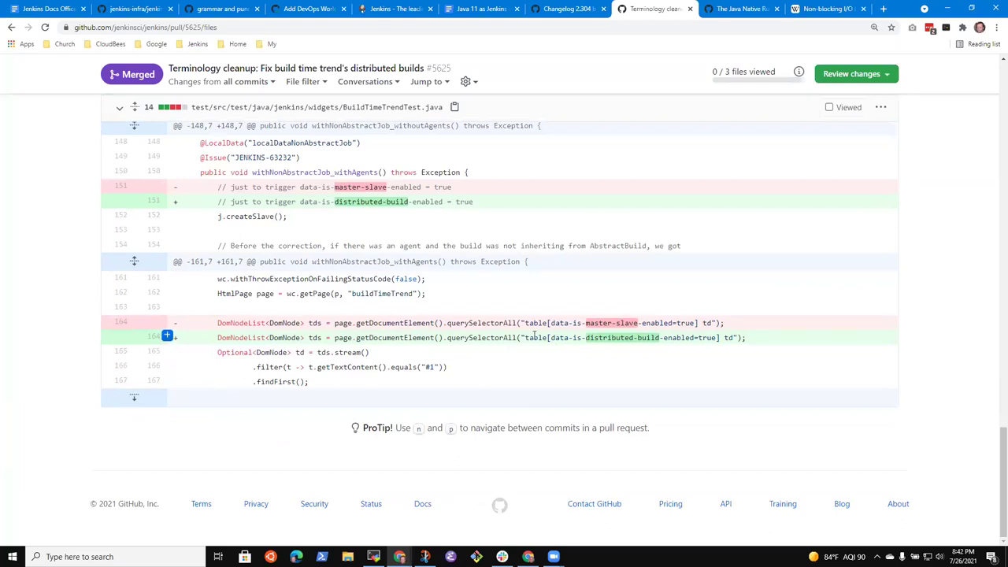
Highlight data-is-distributed-build-enabled=true on line 164 and the getAttribute call on diff line 6.
drag(525, 337, 731, 339)
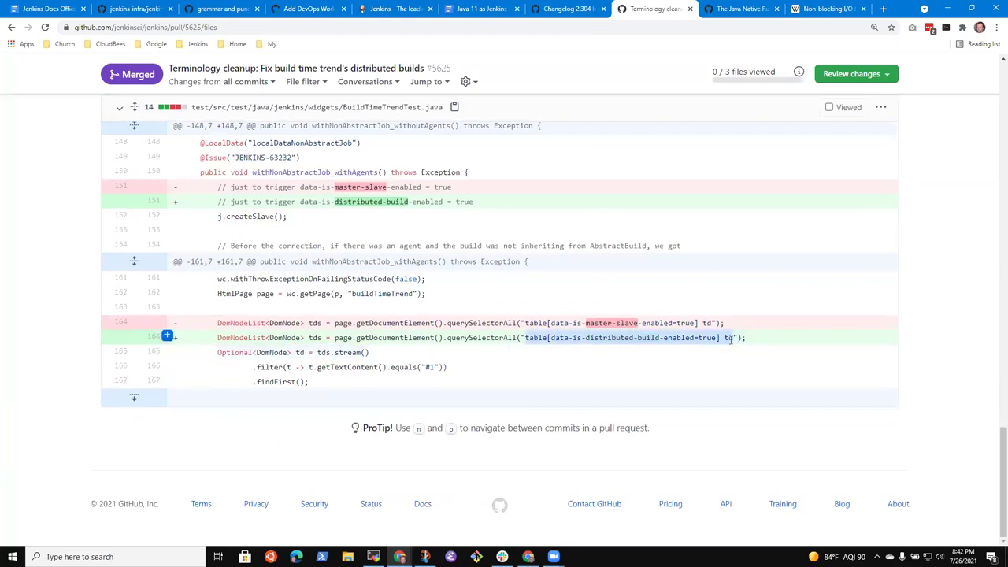
click(586, 339)
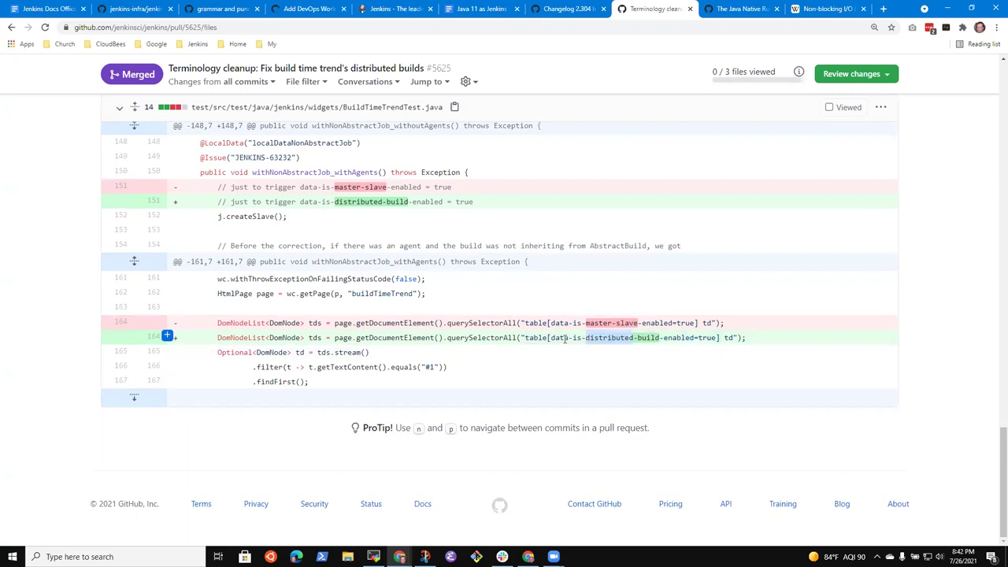
drag(552, 338, 700, 340)
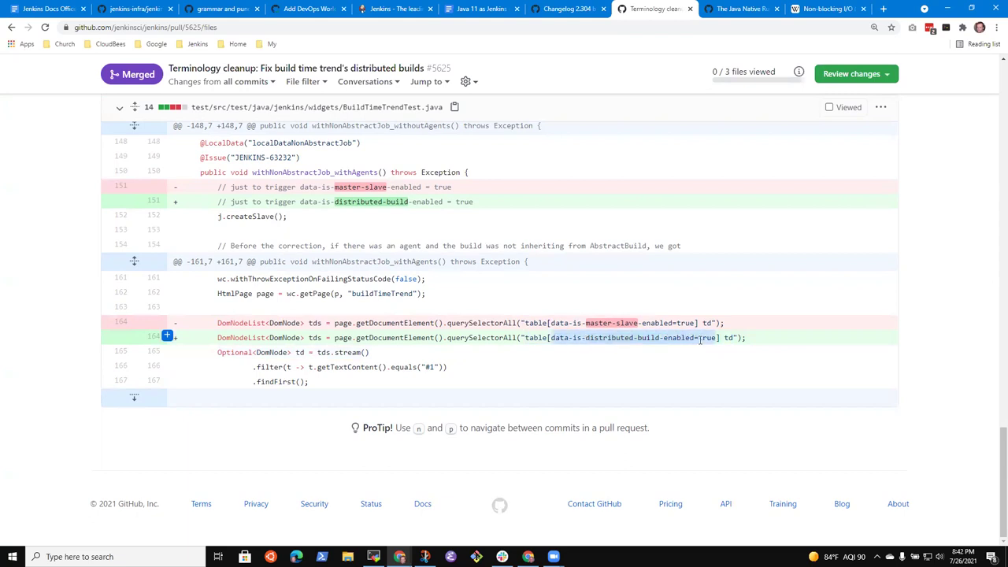
scroll(421, 341, up, 10)
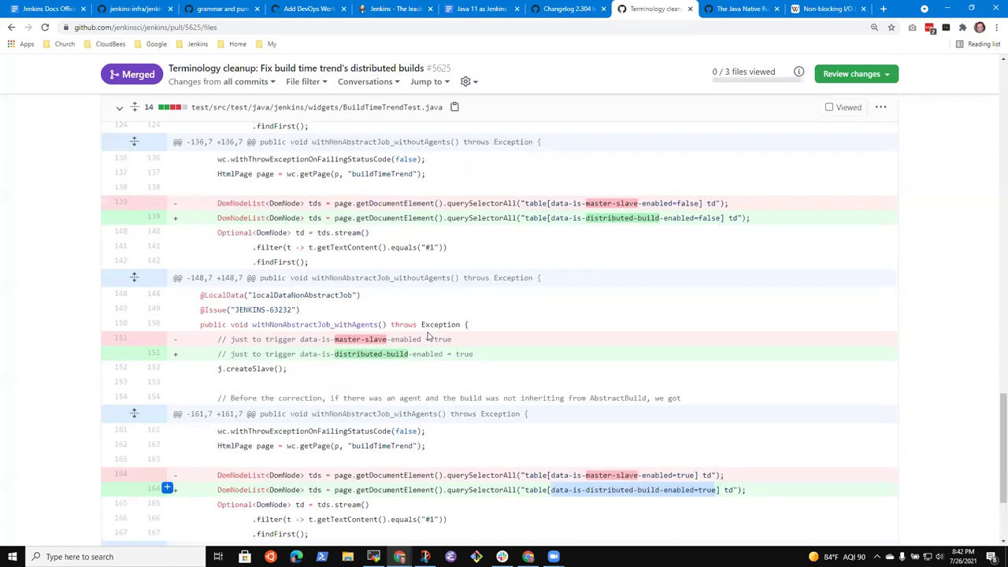
scroll(430, 334, up, 2)
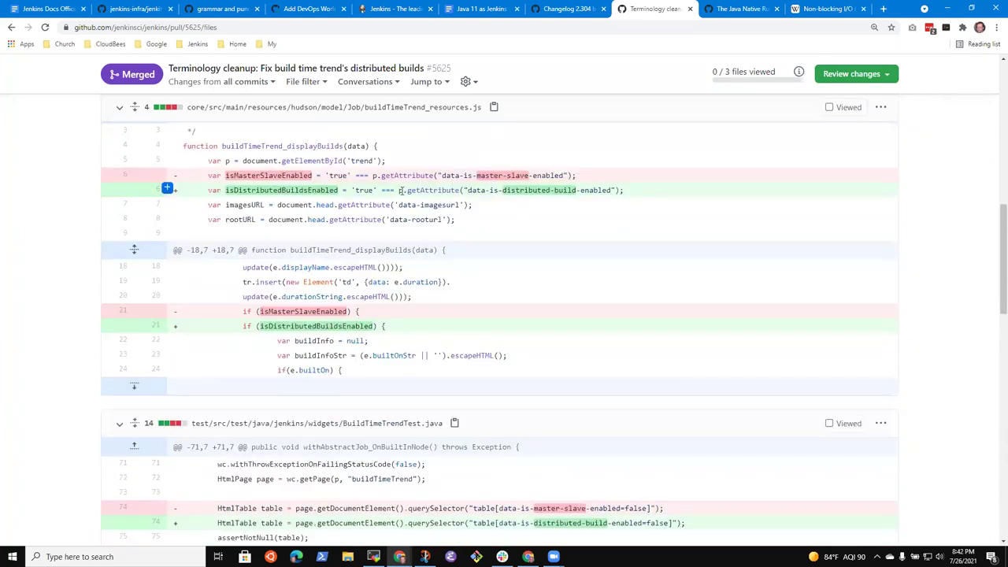
drag(400, 190, 622, 190)
click(250, 191)
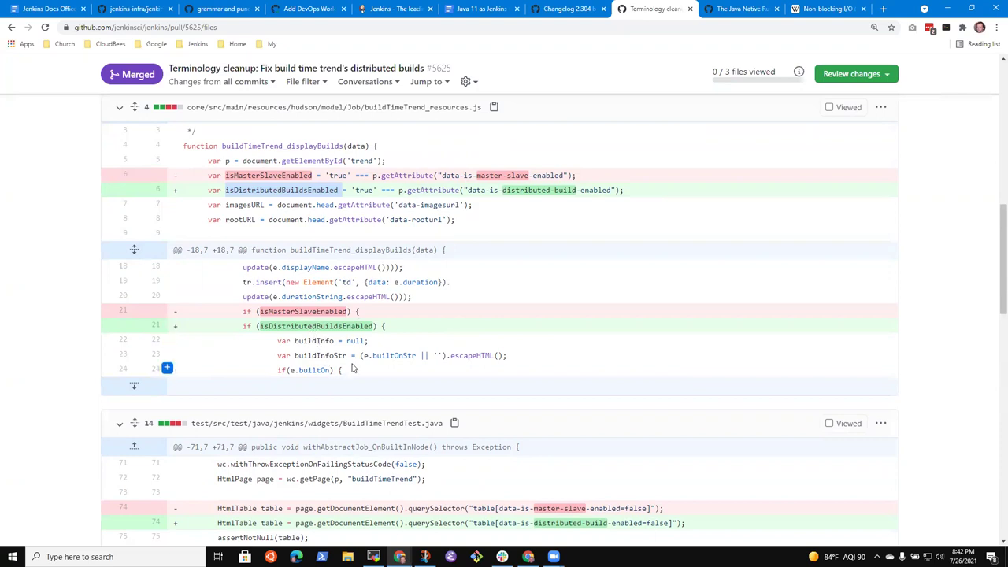
scroll(320, 356, down, 3)
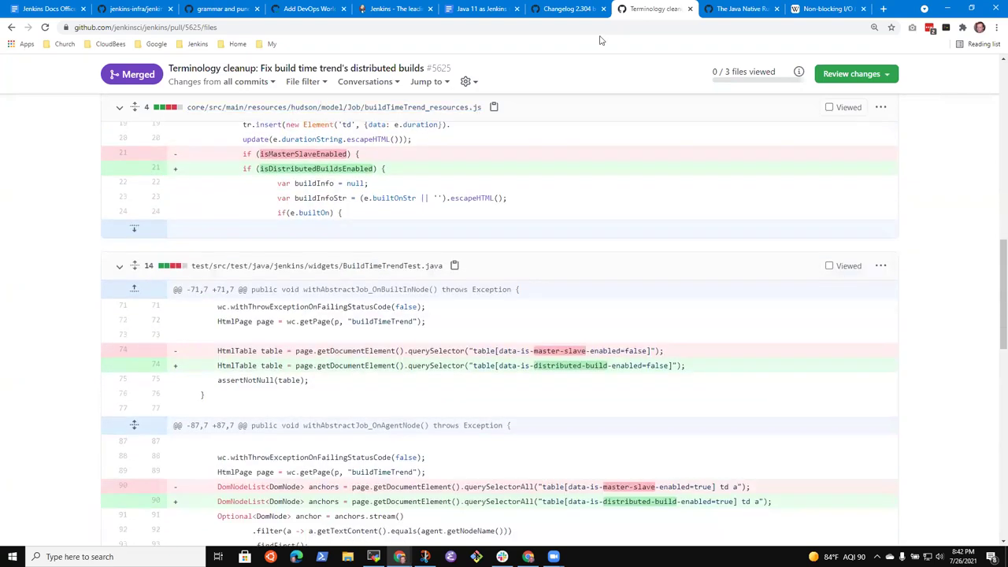
click(578, 16)
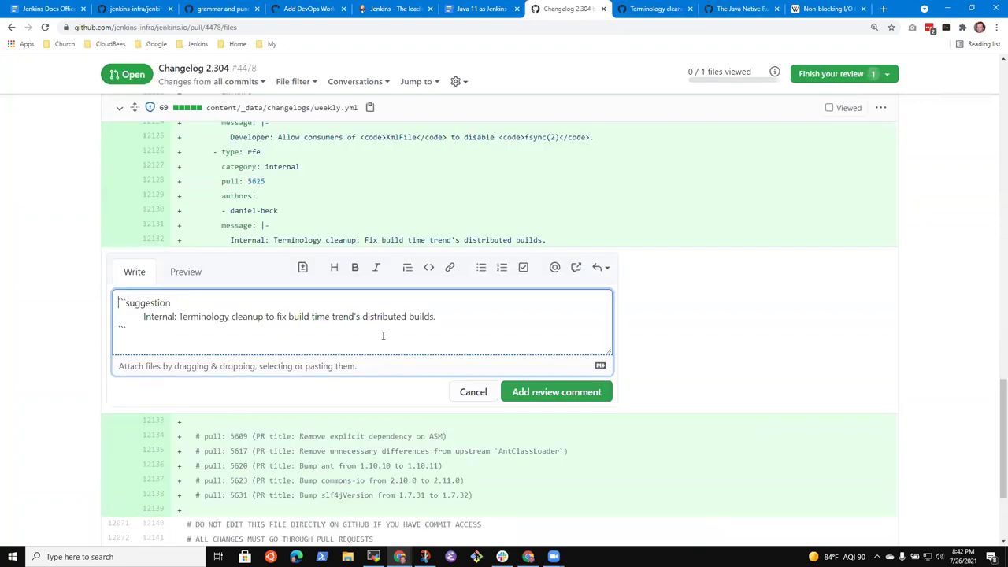
Return to the Terminology cleanup pull request #5625 and show its Conversation tab.
click(654, 9)
click(740, 8)
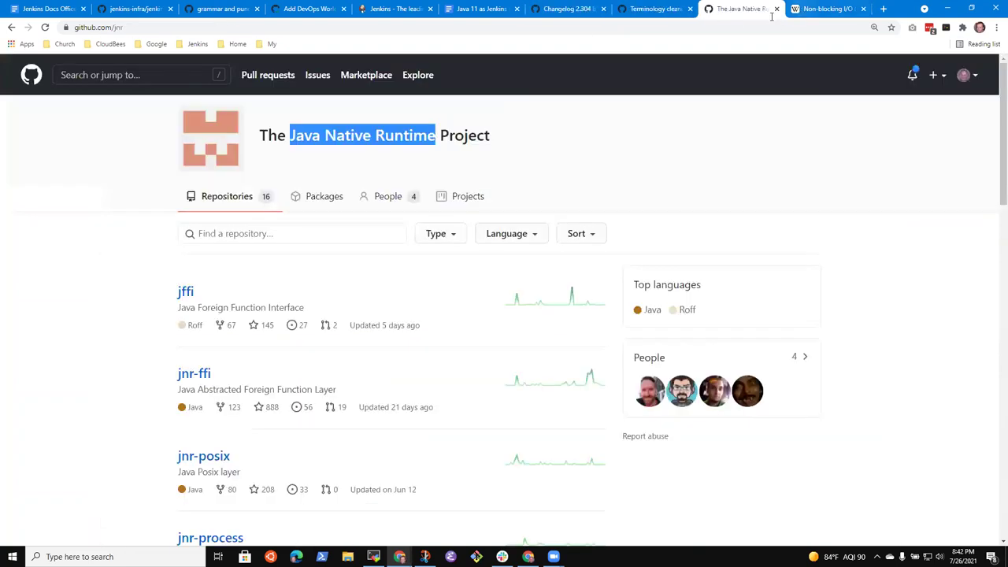
click(560, 8)
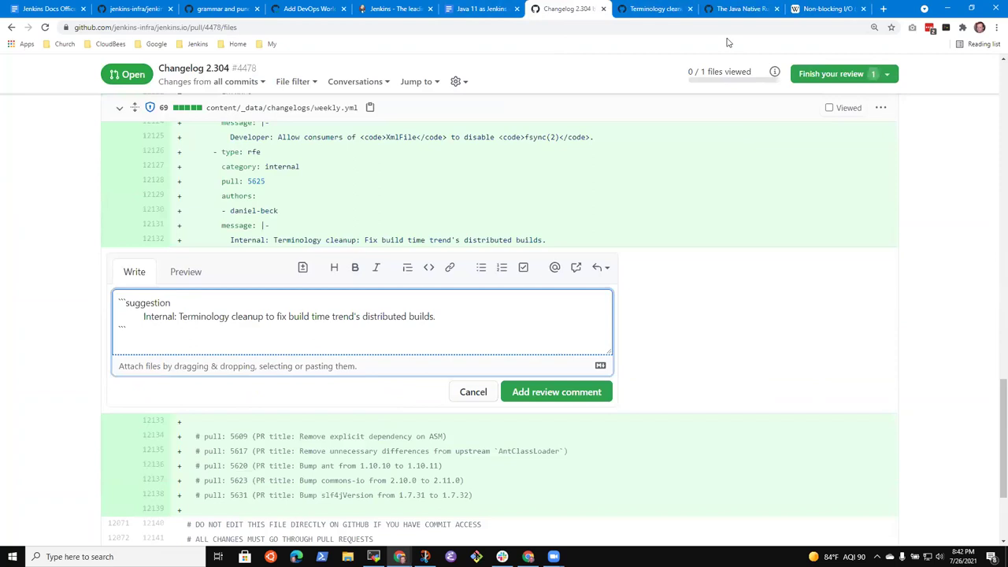
click(654, 9)
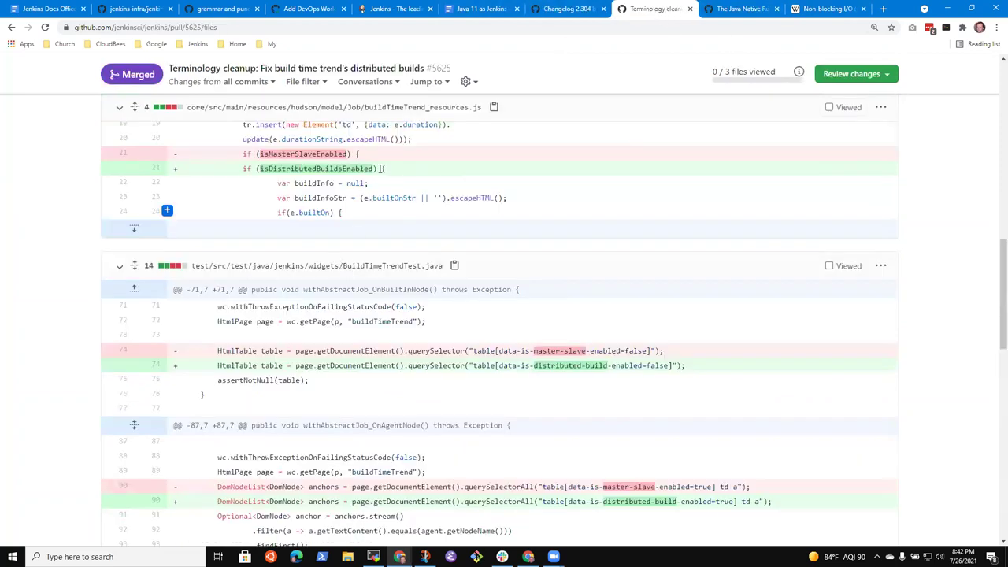
scroll(190, 299, up, 10)
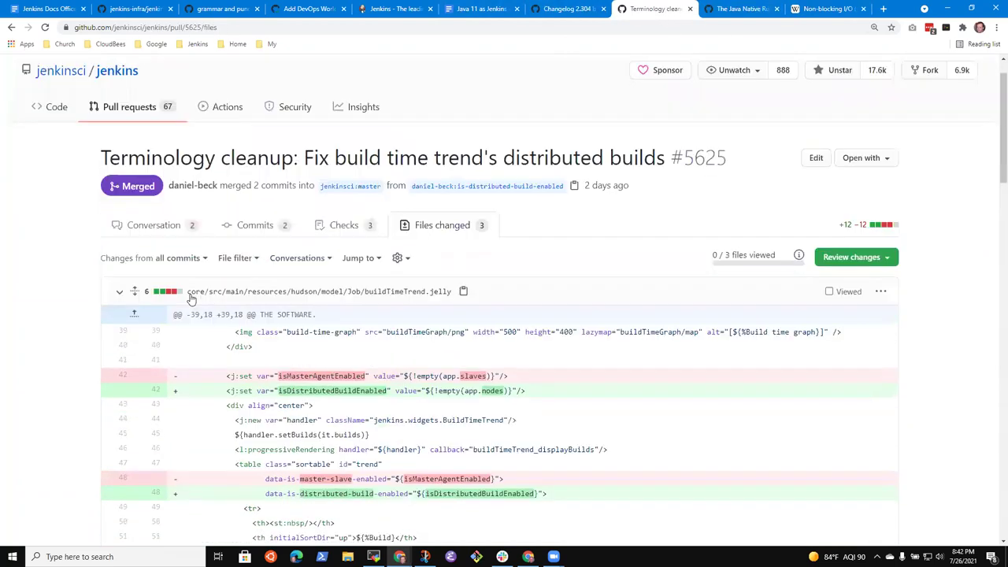
scroll(191, 300, up, 1)
click(151, 270)
Read through the #5625 description, comparing it with the Changelog 2.304 suggestion draft.
scroll(308, 295, down, 1)
scroll(308, 296, down, 2)
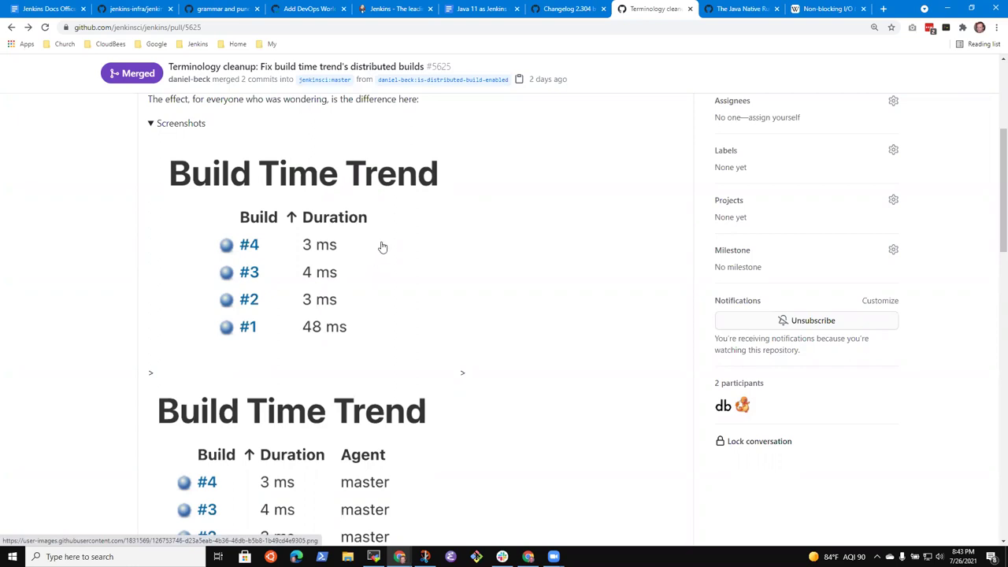
scroll(383, 247, down, 4)
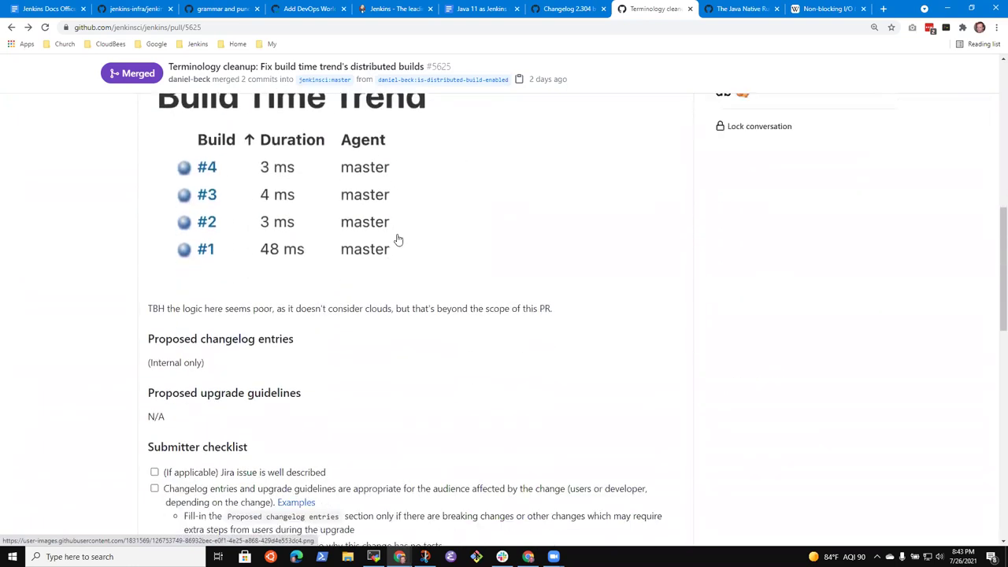
scroll(408, 255, down, 4)
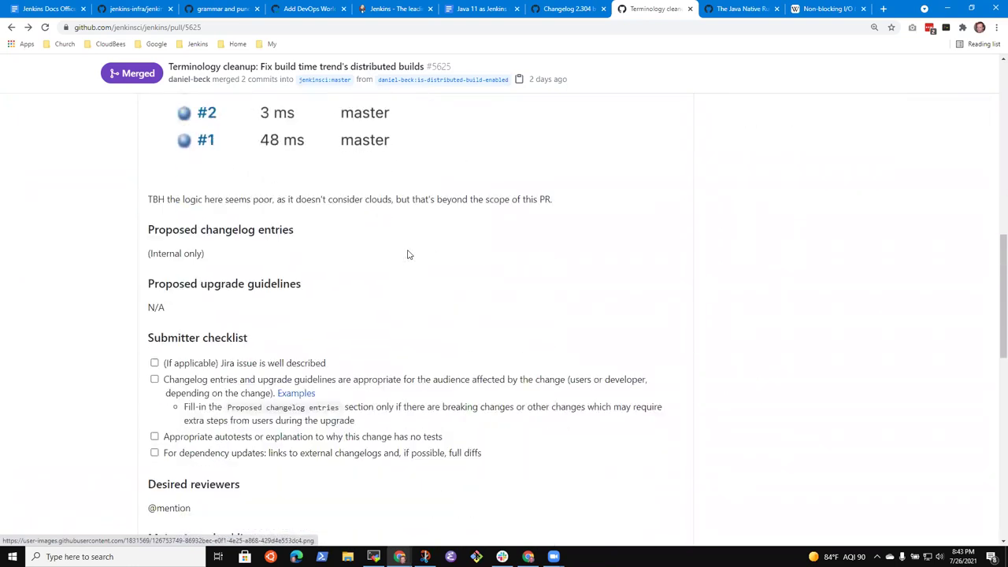
click(579, 9)
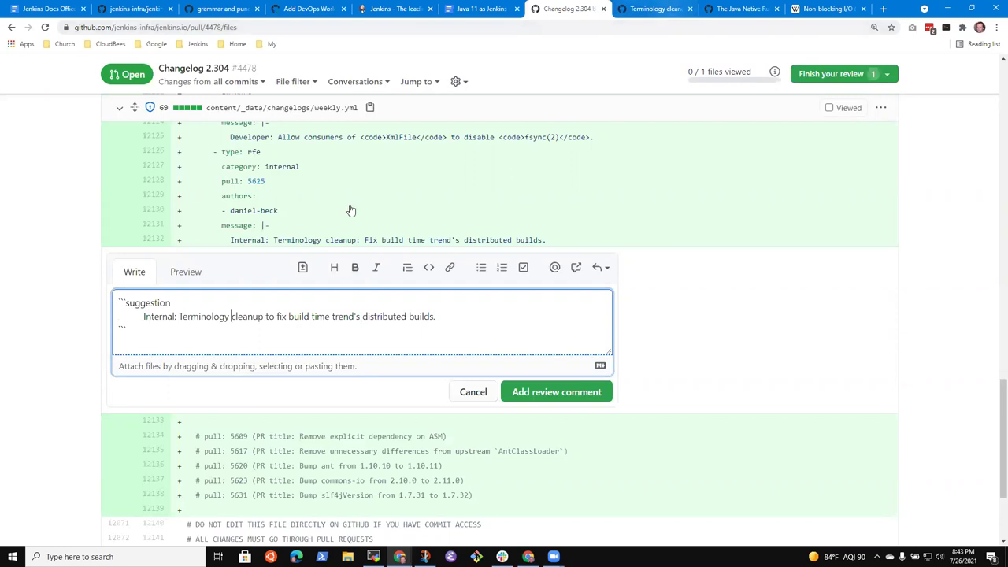
click(656, 8)
scroll(418, 272, up, 3)
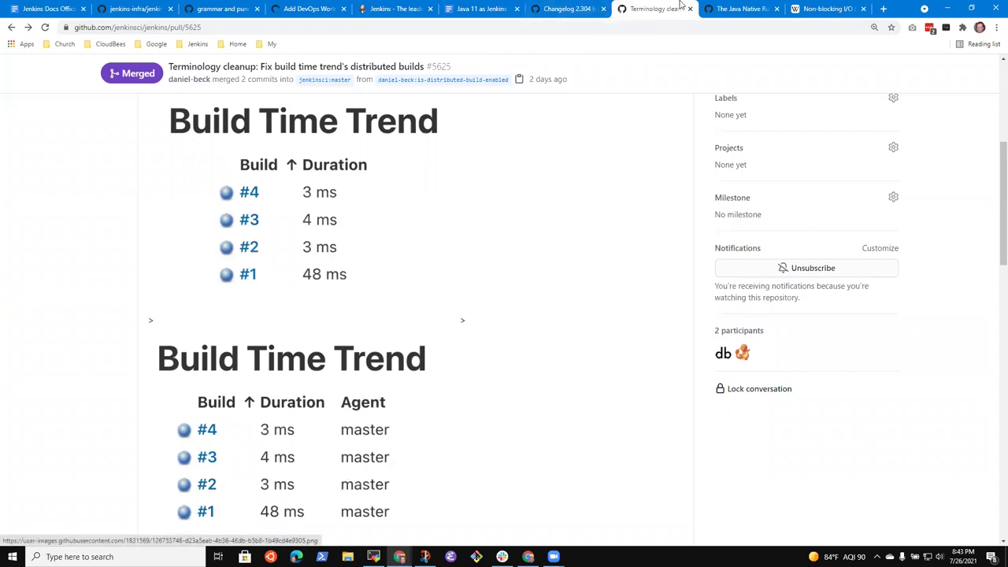
click(569, 9)
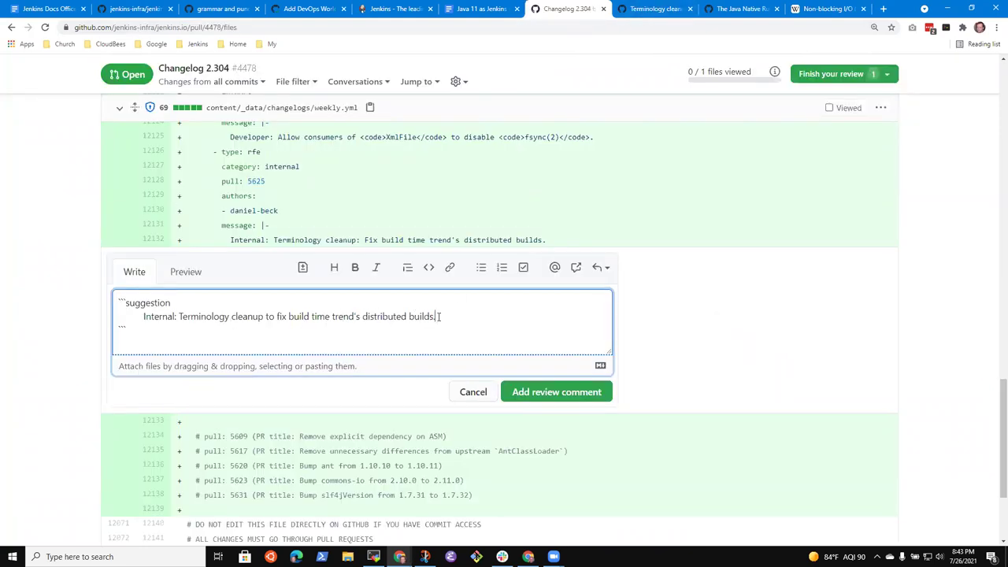
click(668, 10)
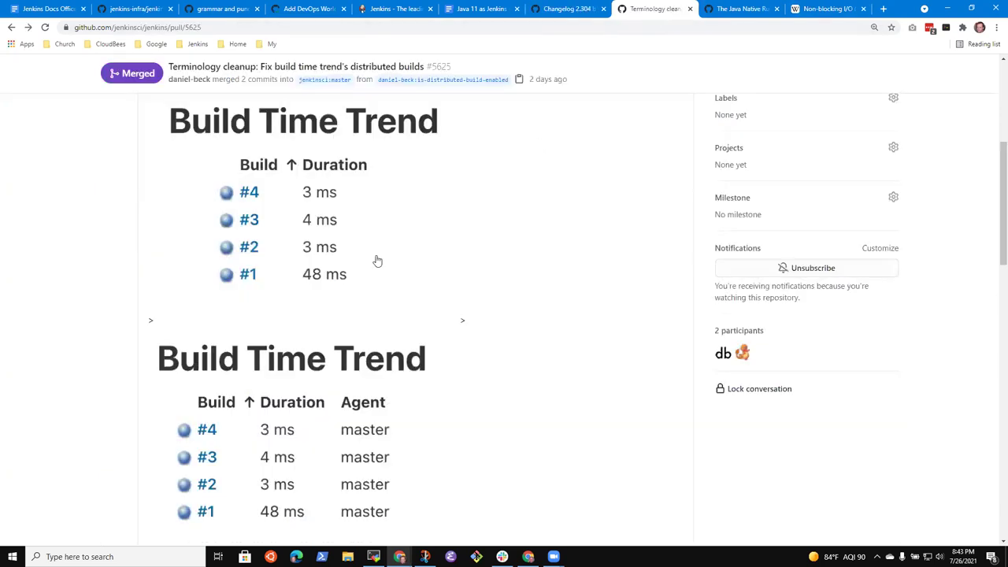
scroll(378, 260, up, 3)
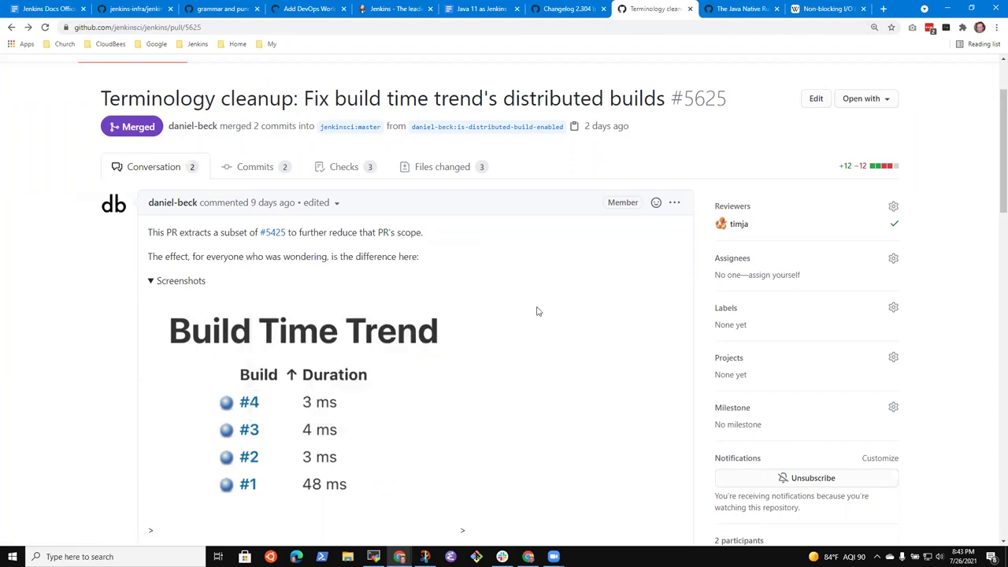
scroll(382, 268, down, 6)
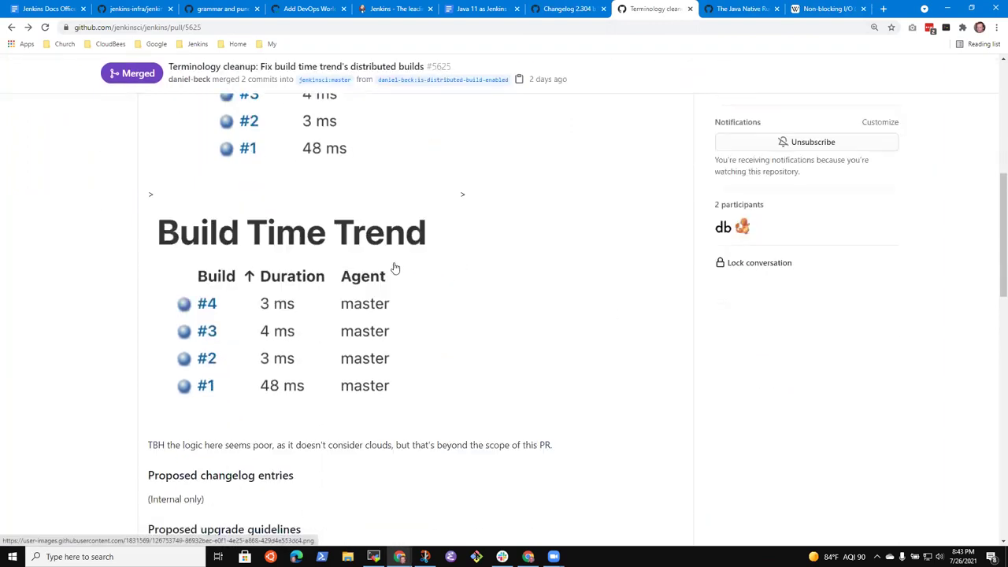
scroll(355, 309, down, 3)
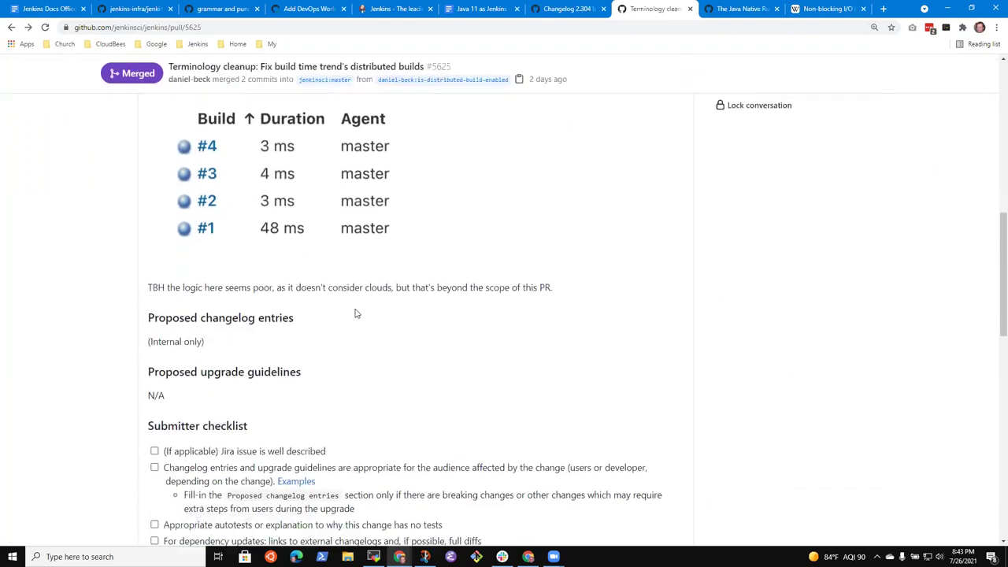
scroll(382, 307, up, 8)
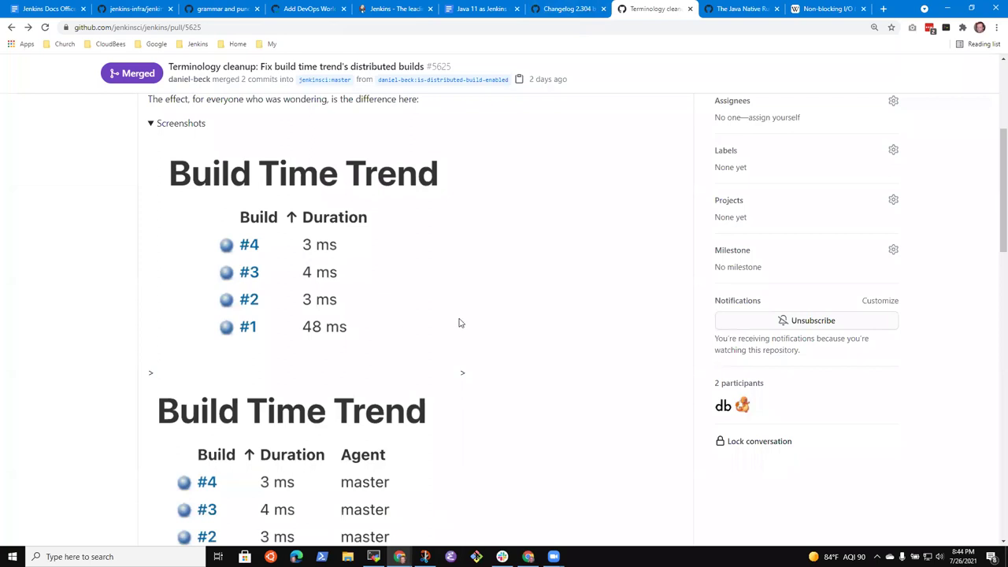
scroll(509, 355, up, 1)
scroll(473, 281, up, 2)
click(559, 8)
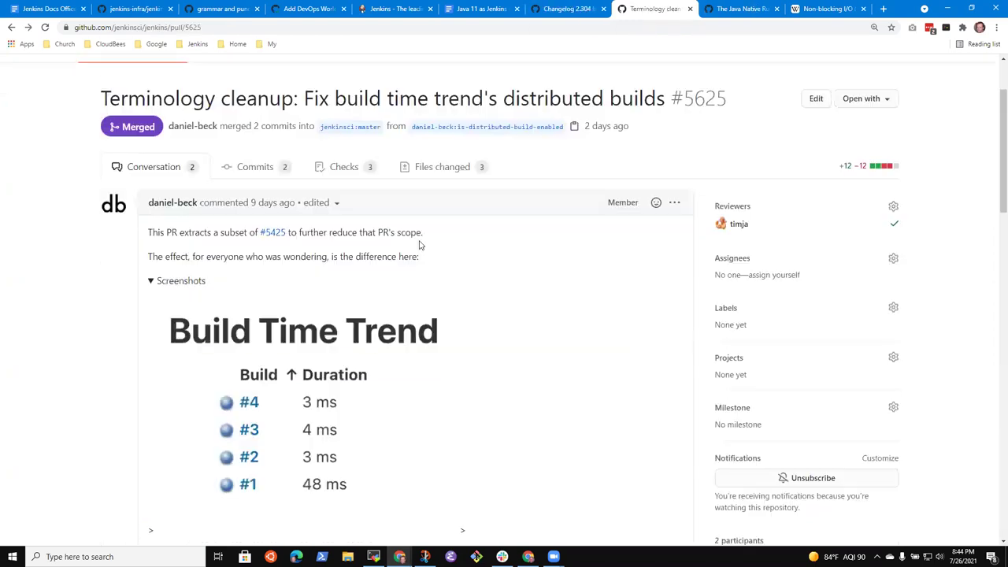
click(650, 8)
scroll(144, 246, up, 1)
scroll(144, 246, up, 1)
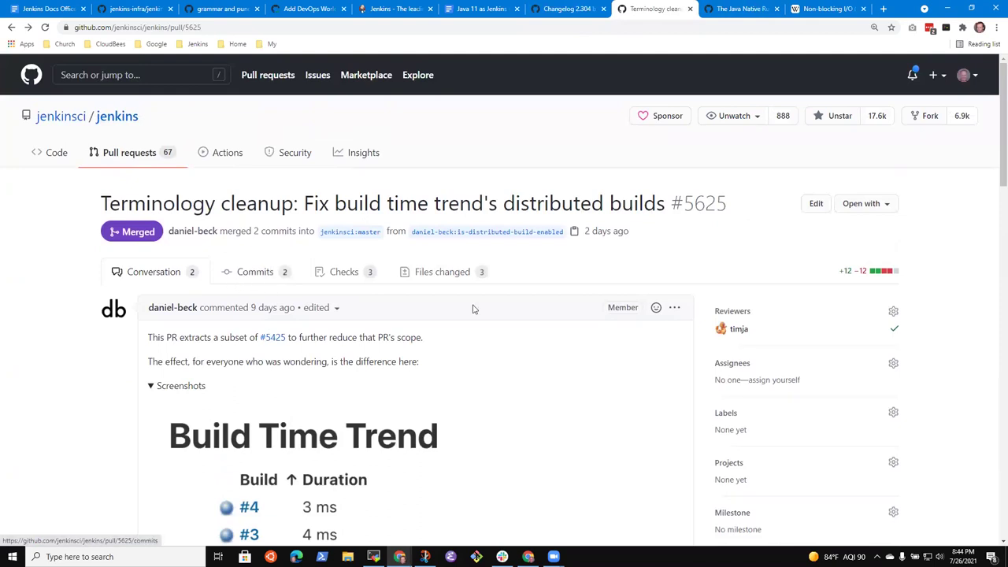
scroll(765, 380, down, 2)
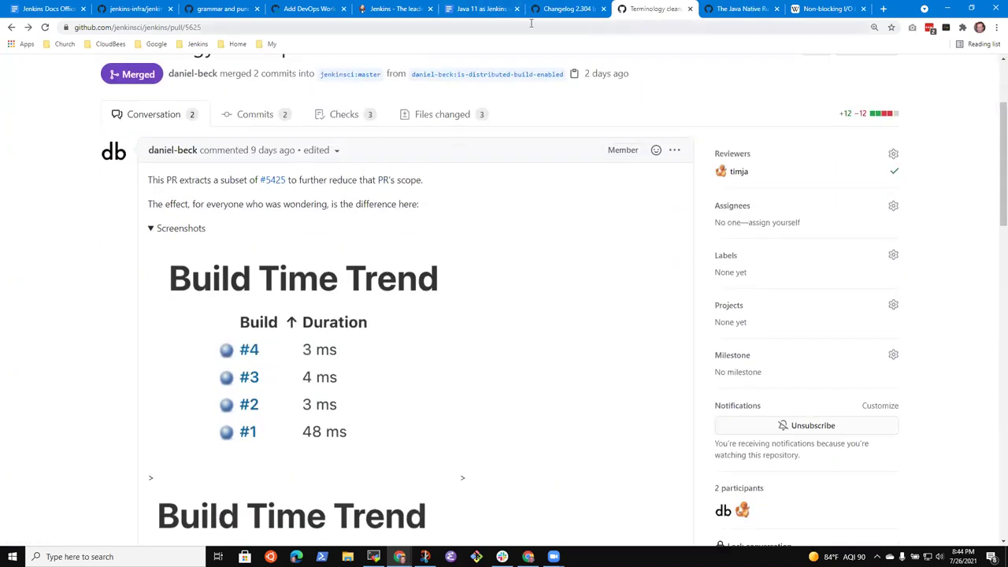
click(562, 11)
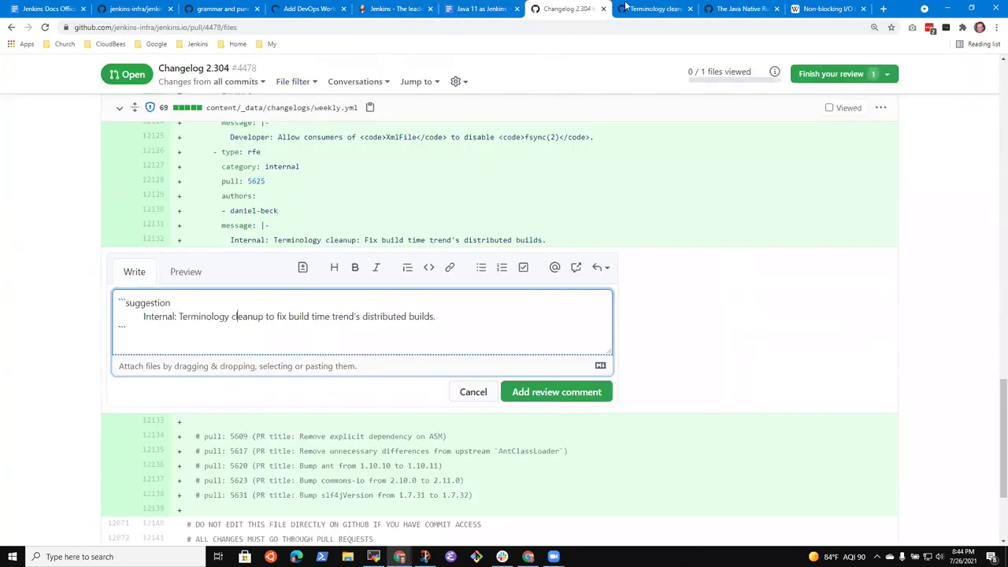
click(669, 11)
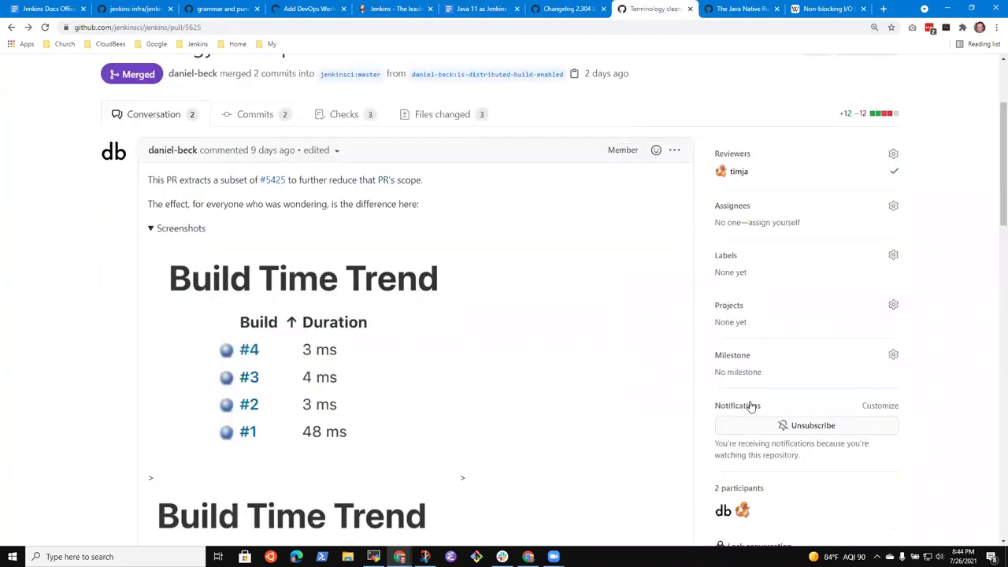
Select '(Internal only)' in #5625 and the 'Internal:' prefix in the Changelog 2.304 suggestion.
scroll(378, 364, down, 2)
scroll(393, 360, down, 3)
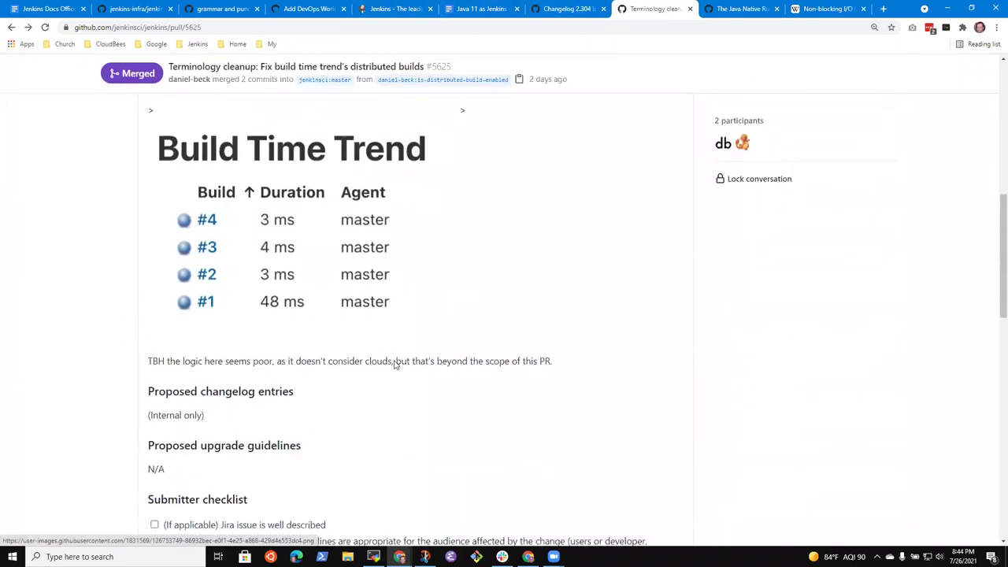
scroll(387, 360, up, 2)
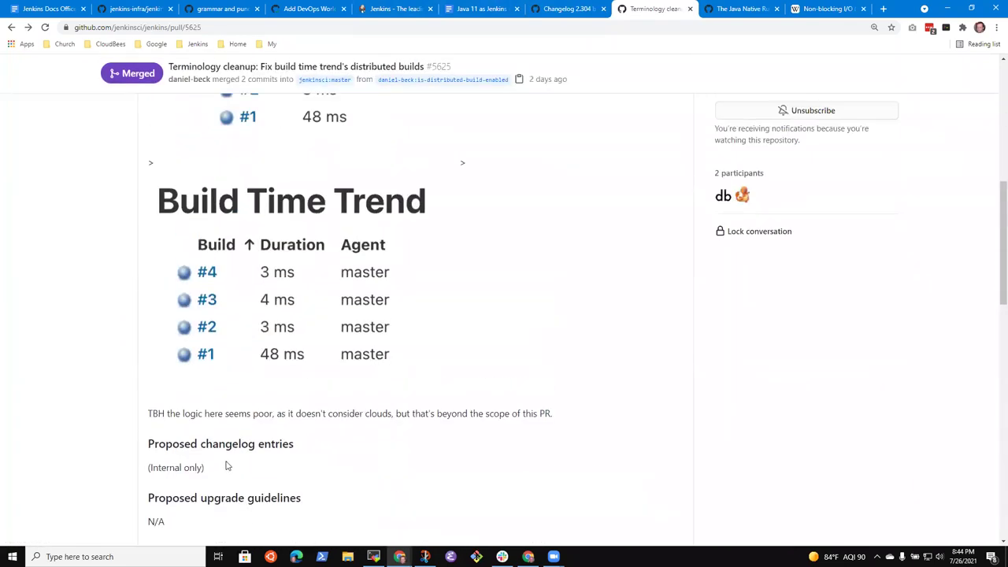
drag(222, 473, 140, 476)
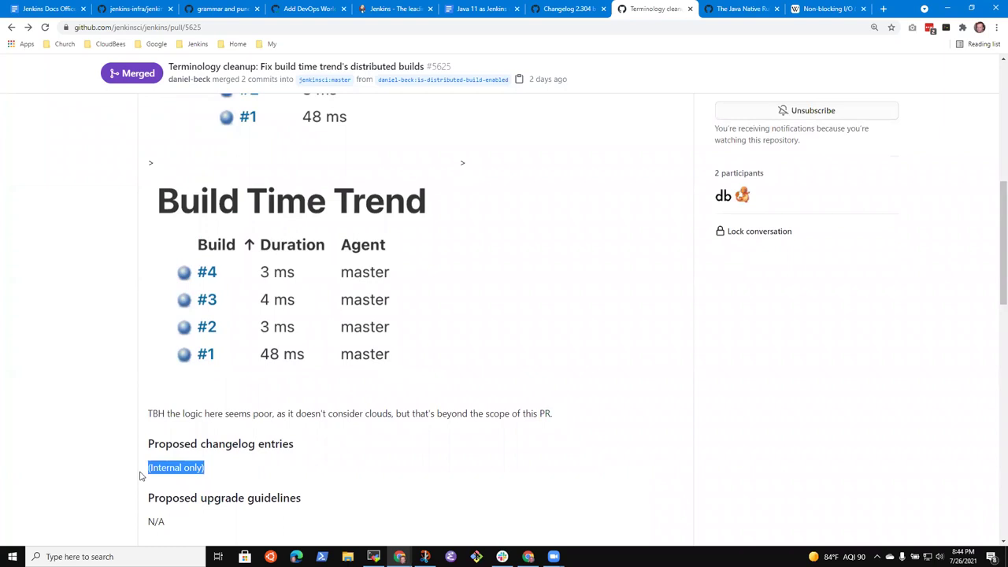
click(274, 481)
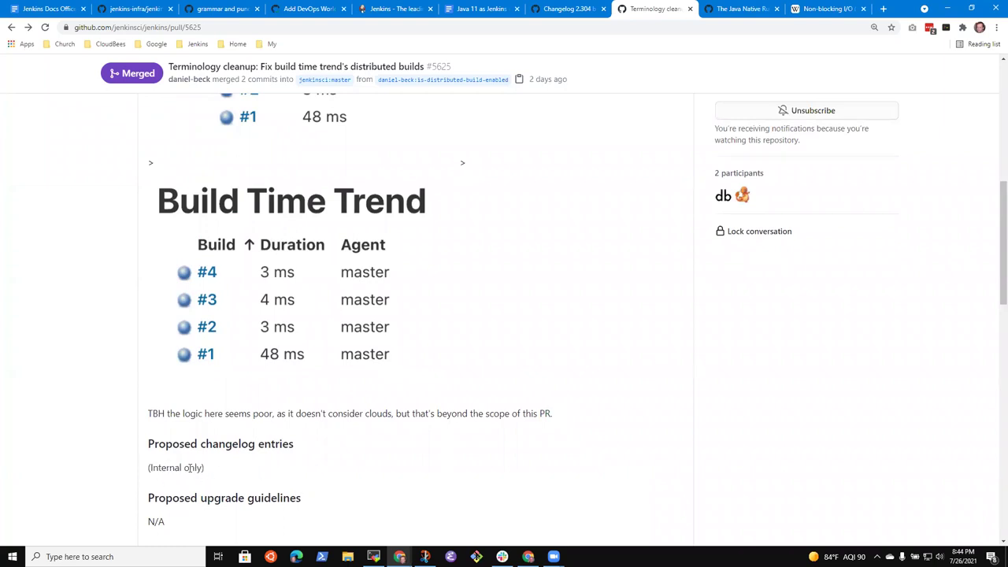
drag(218, 472, 97, 471)
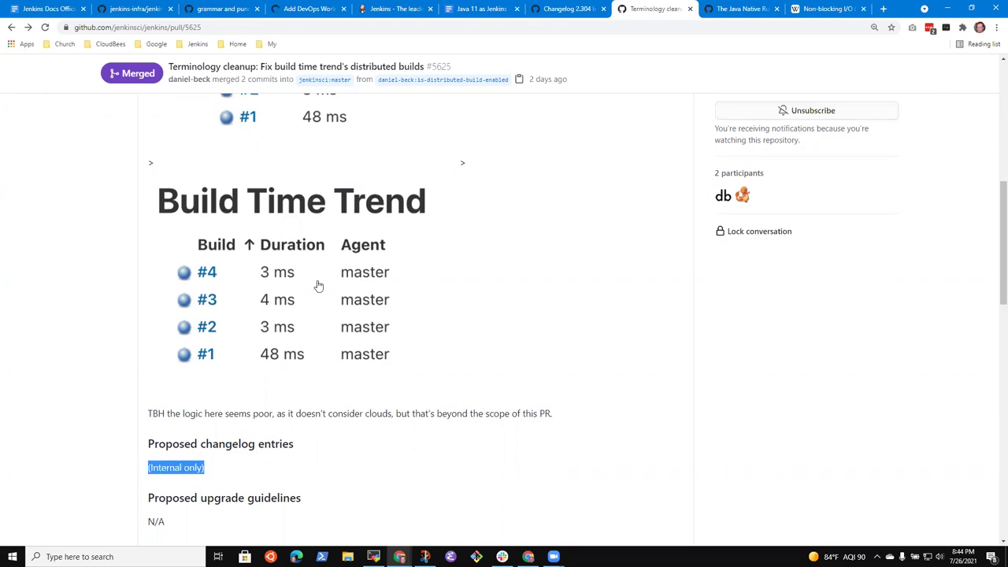
scroll(308, 272, up, 2)
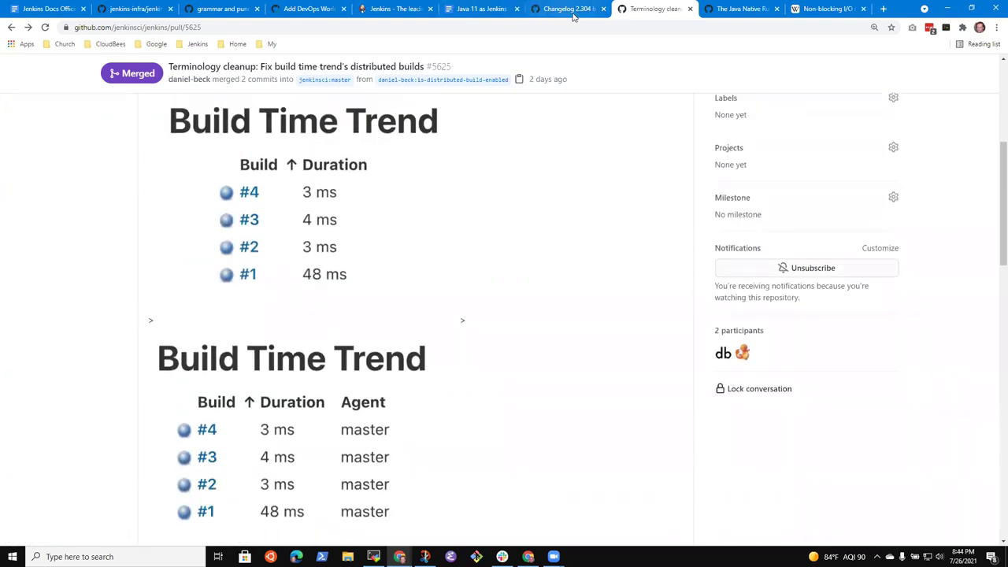
key(ctrl+shift+Tab)
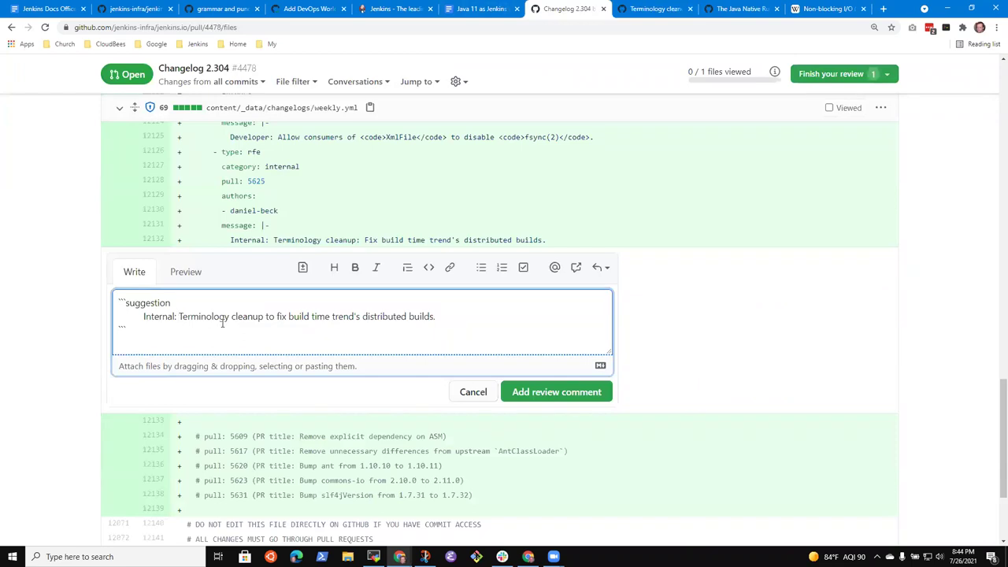
key(ctrl+shift+Left)
Back in #5625, select the whole '(Internal only)' line and review the description.
click(657, 9)
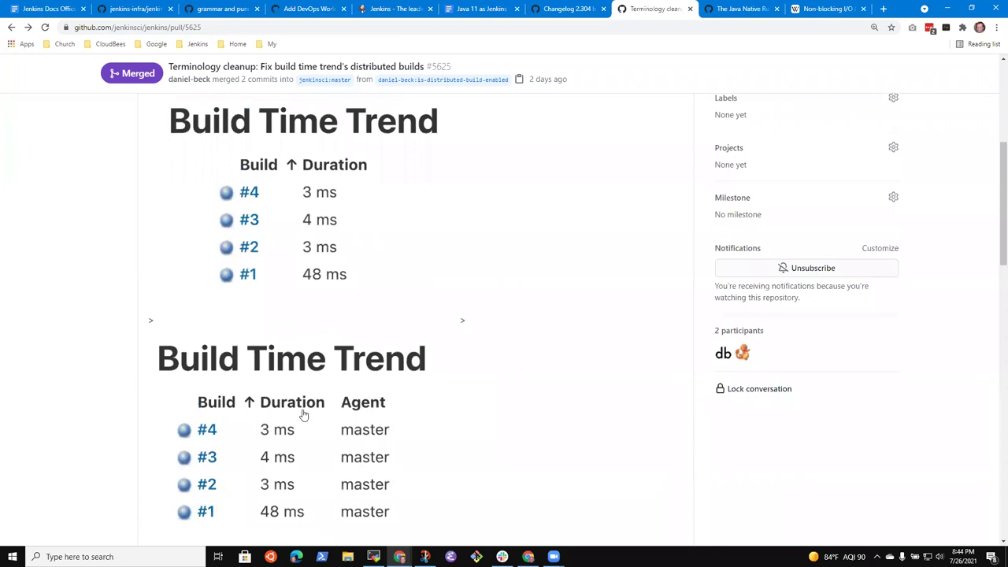
scroll(336, 412, down, 3)
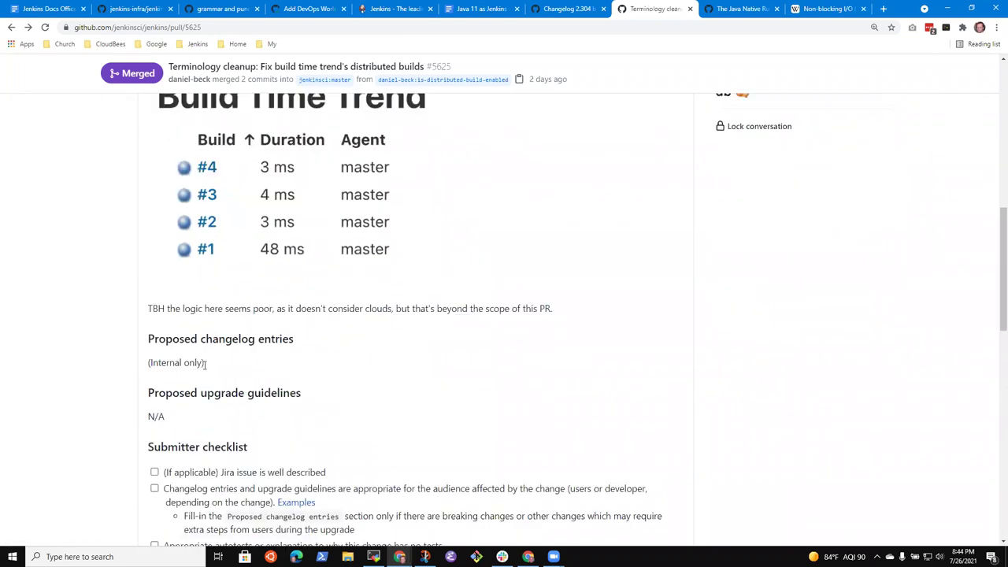
triple_click(141, 368)
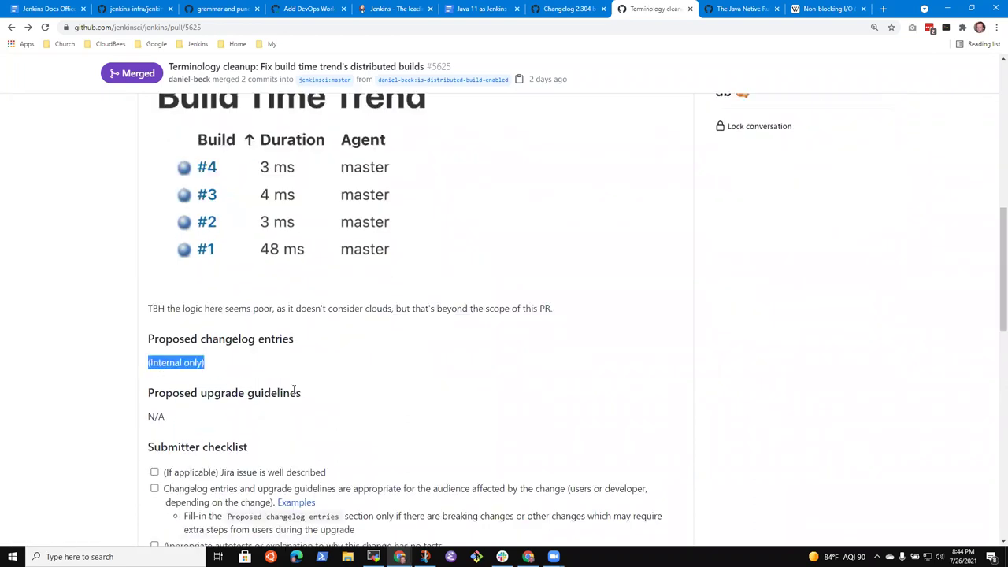
scroll(351, 392, up, 3)
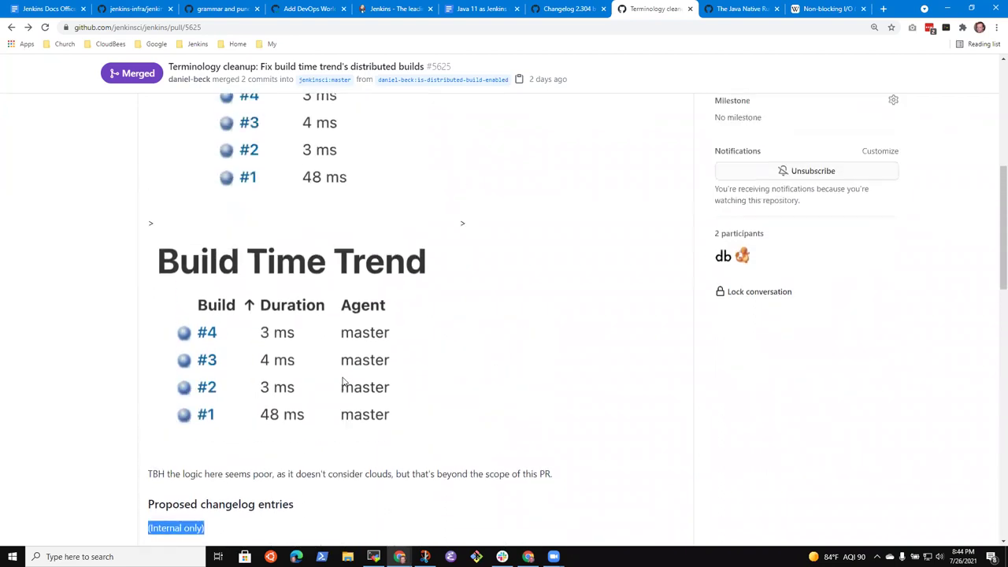
scroll(231, 352, up, 1)
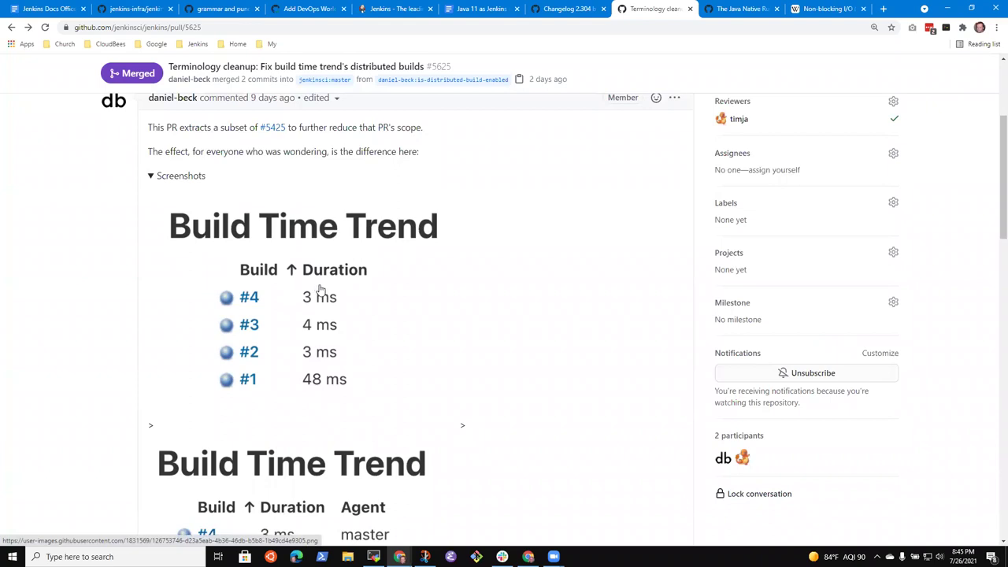
scroll(326, 298, down, 3)
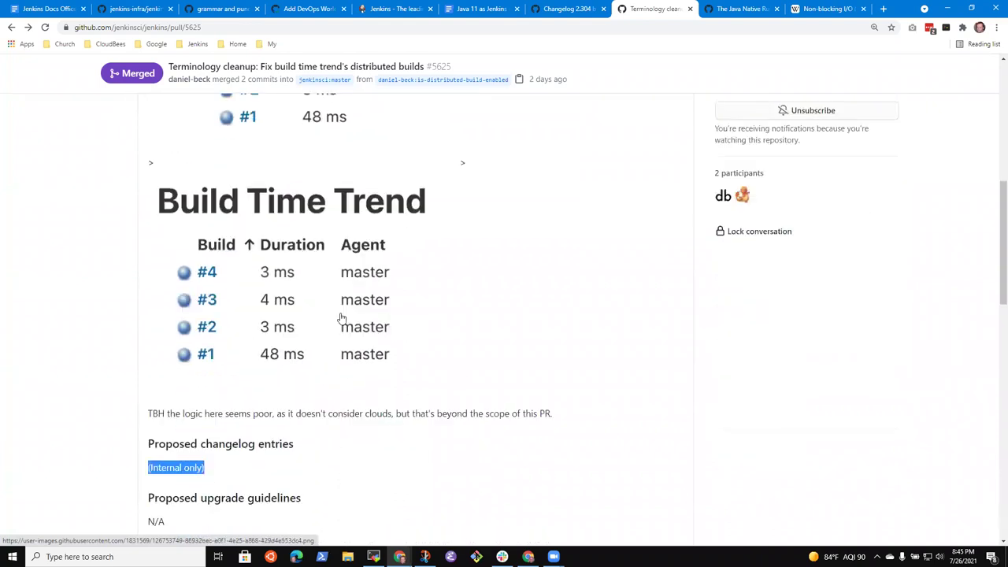
scroll(341, 318, up, 5)
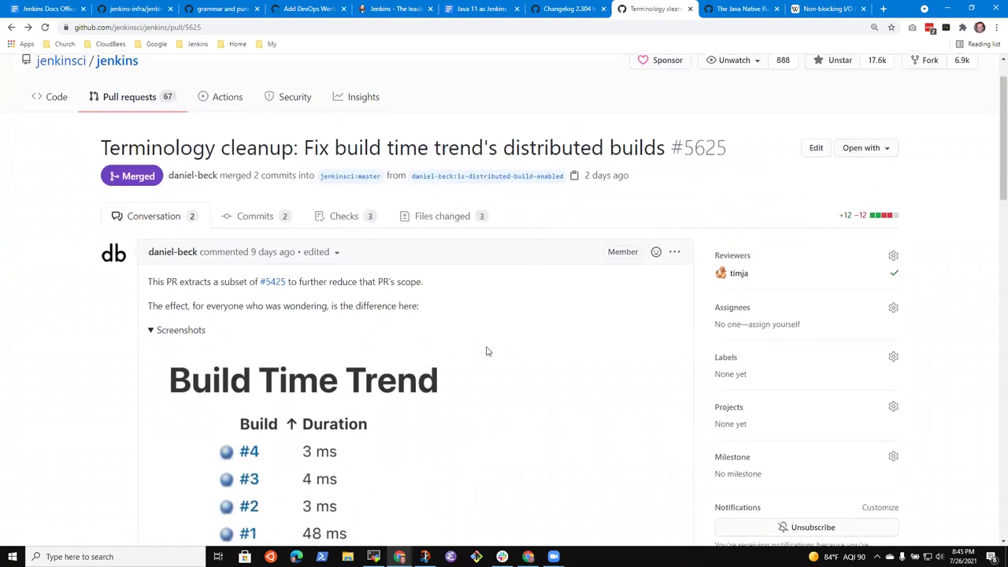
scroll(504, 347, down, 2)
scroll(516, 340, up, 1)
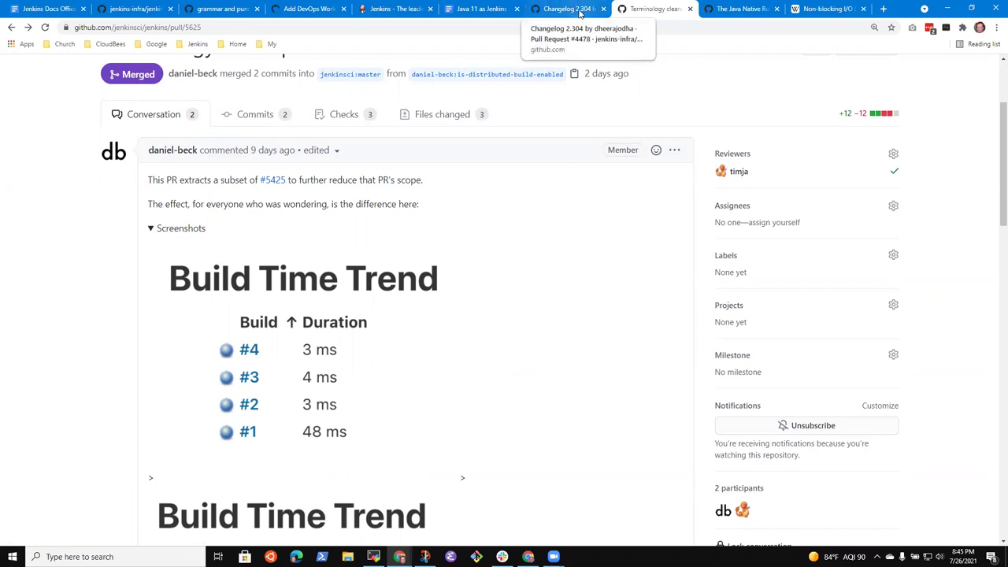
Open the linked PR #5425 in a new browser tab and view it.
click(580, 14)
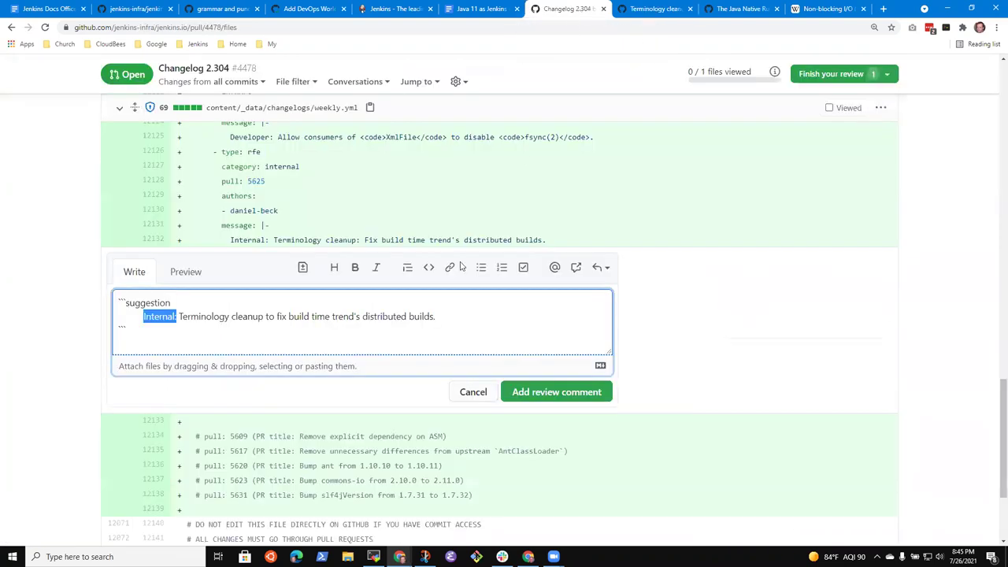
click(667, 8)
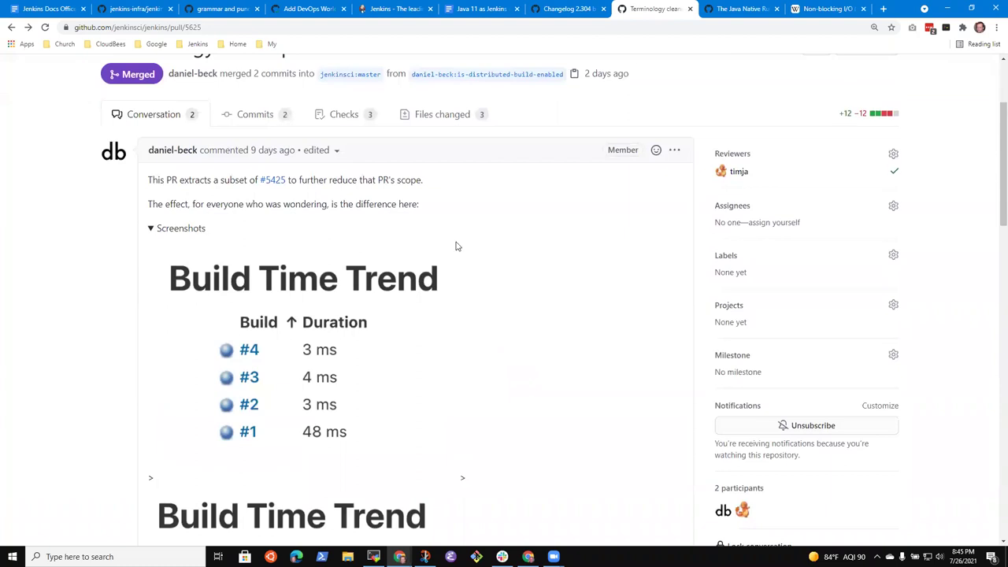
right_click(273, 181)
click(311, 190)
click(662, 12)
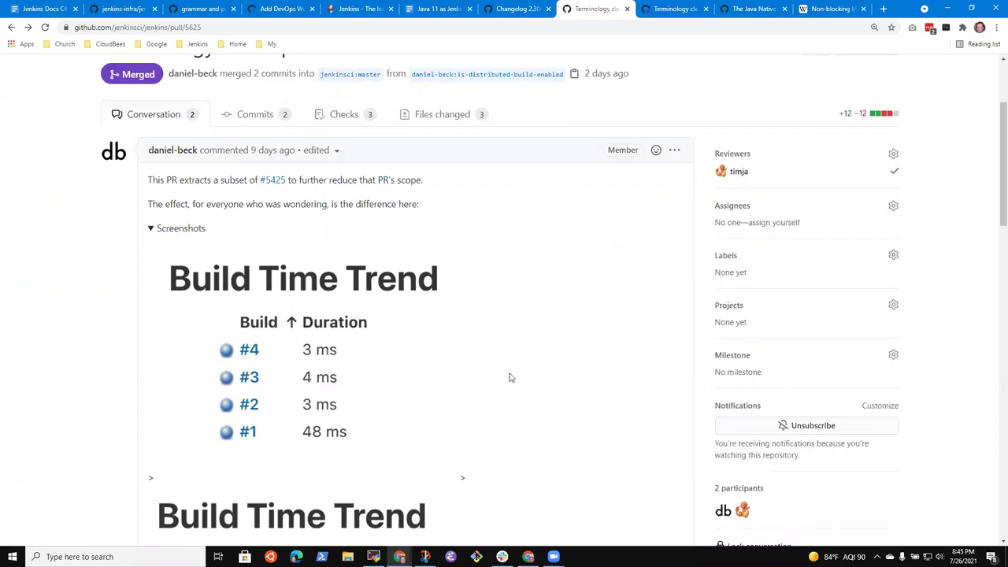
Show PR #5625's Files changed diff, checking it against the Changelog 2.304 draft.
click(443, 116)
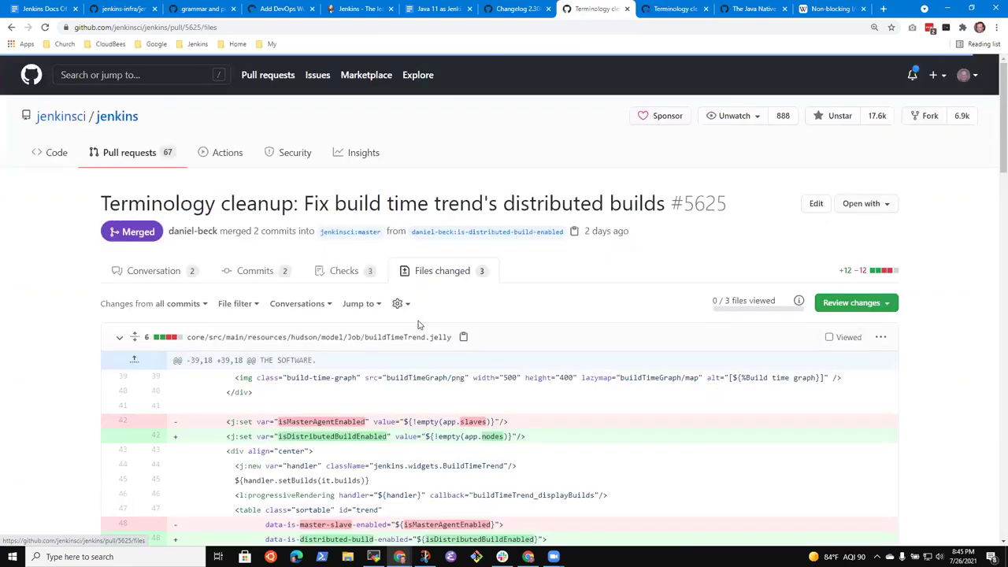
scroll(421, 327, down, 3)
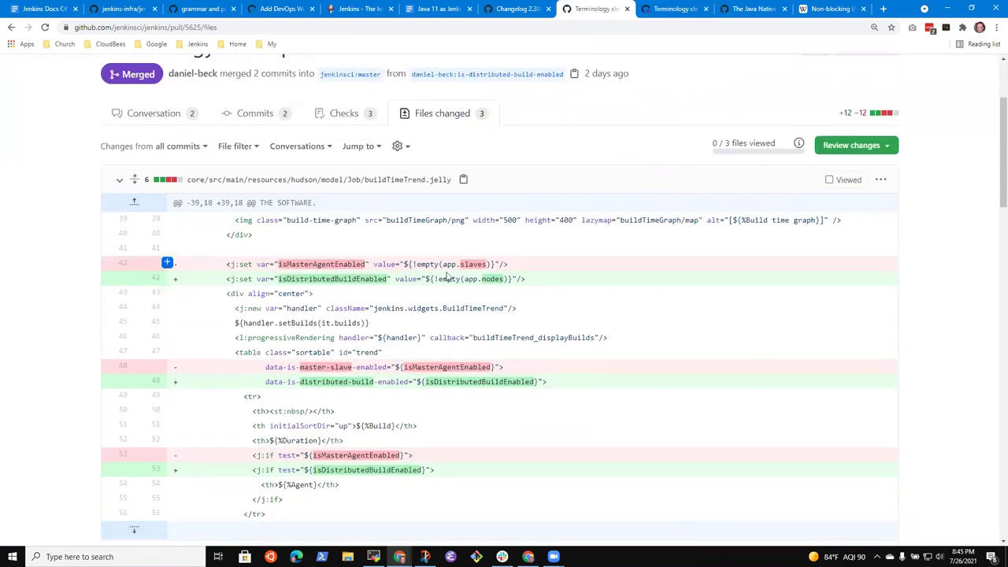
scroll(300, 363, down, 1)
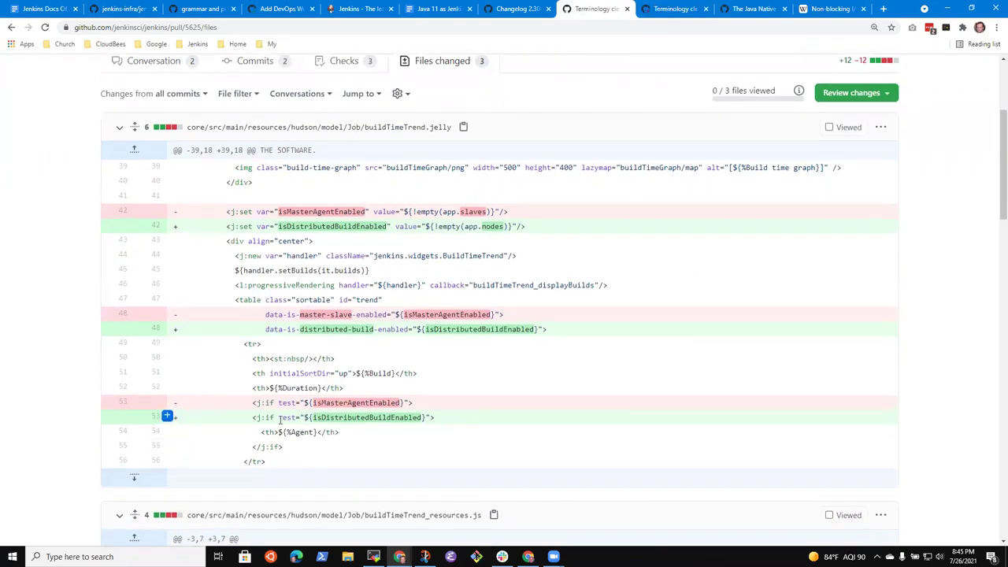
click(529, 9)
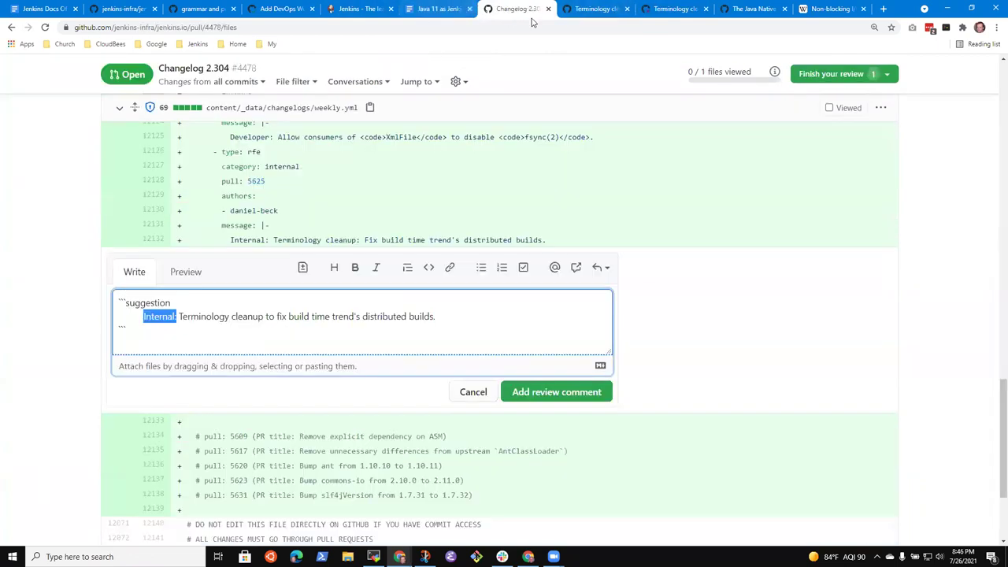
click(593, 9)
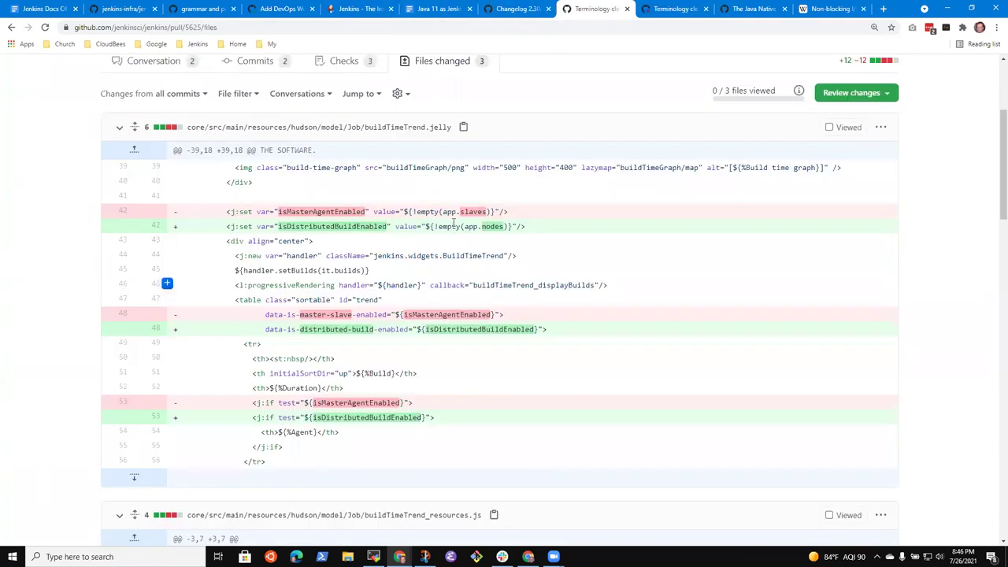
click(488, 11)
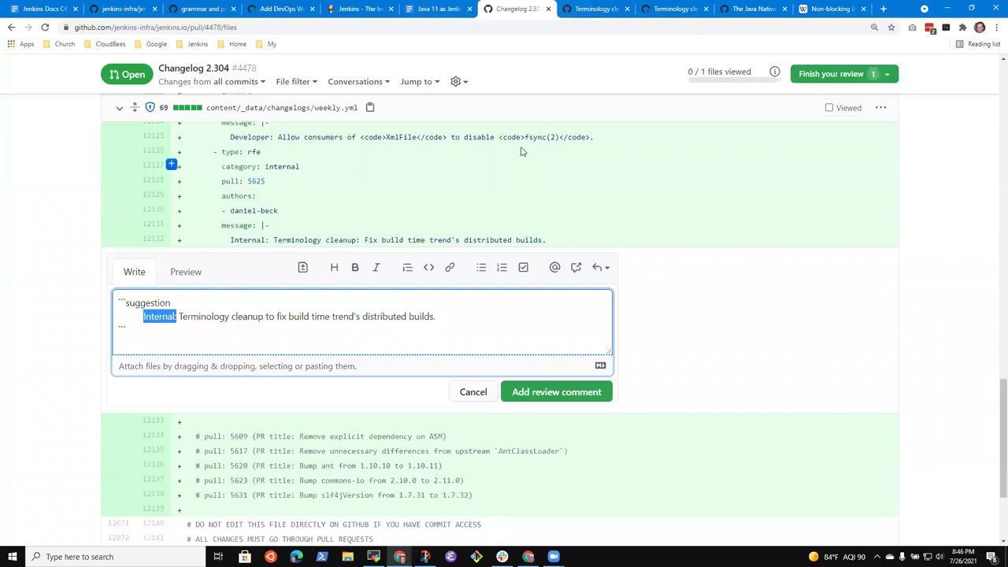
scroll(498, 230, up, 10)
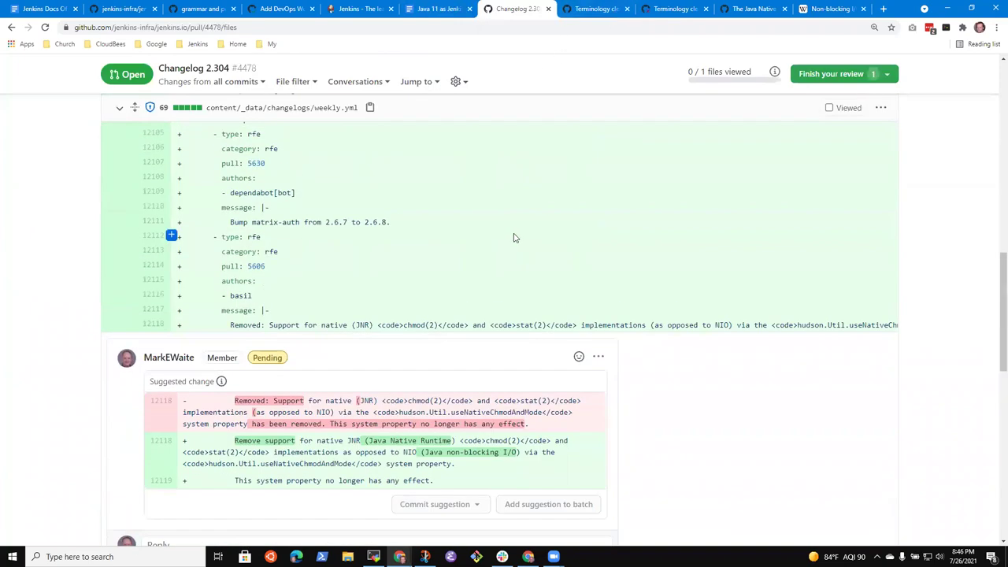
click(592, 9)
scroll(472, 378, up, 5)
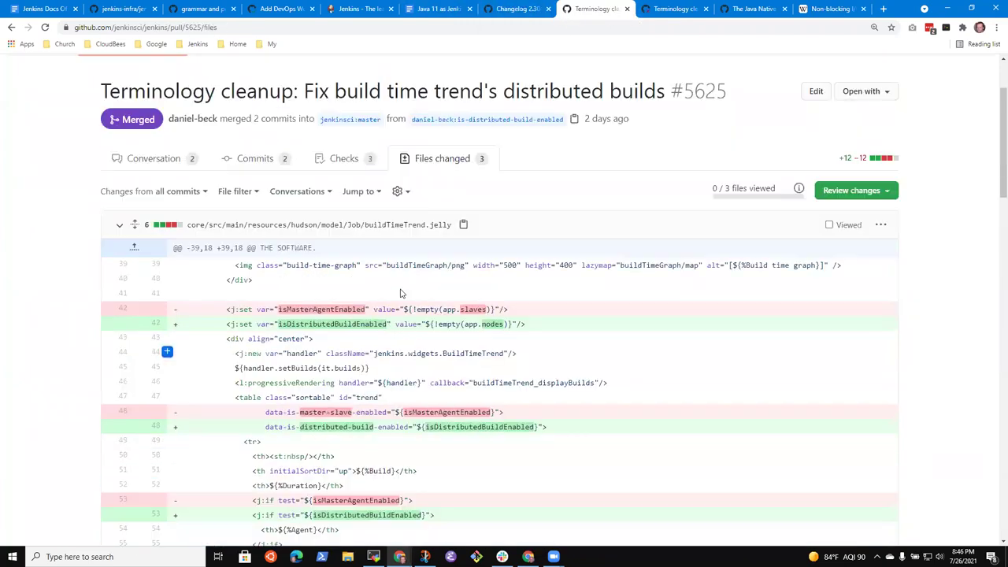
scroll(521, 377, down, 3)
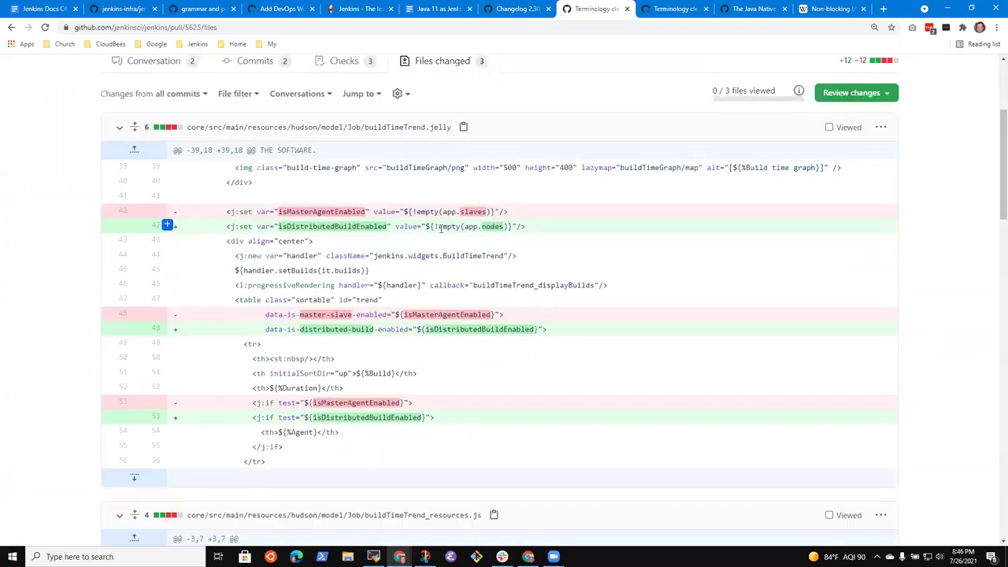
Highlight ${!empty(app.nodes)}, isDistributedBuildEnabled and the Agent column header in buildTimeTrend.jelly.
drag(427, 226, 516, 226)
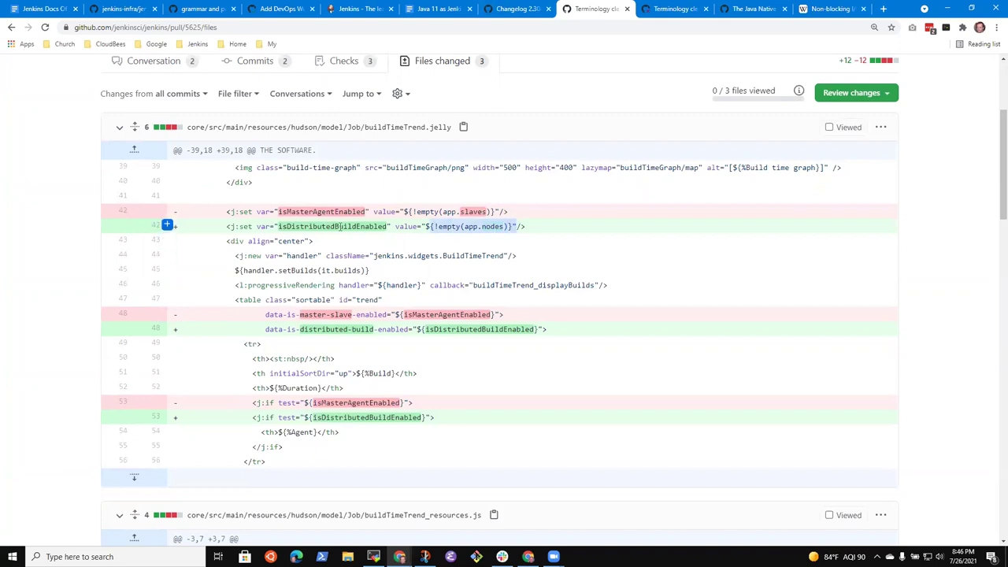
double_click(343, 226)
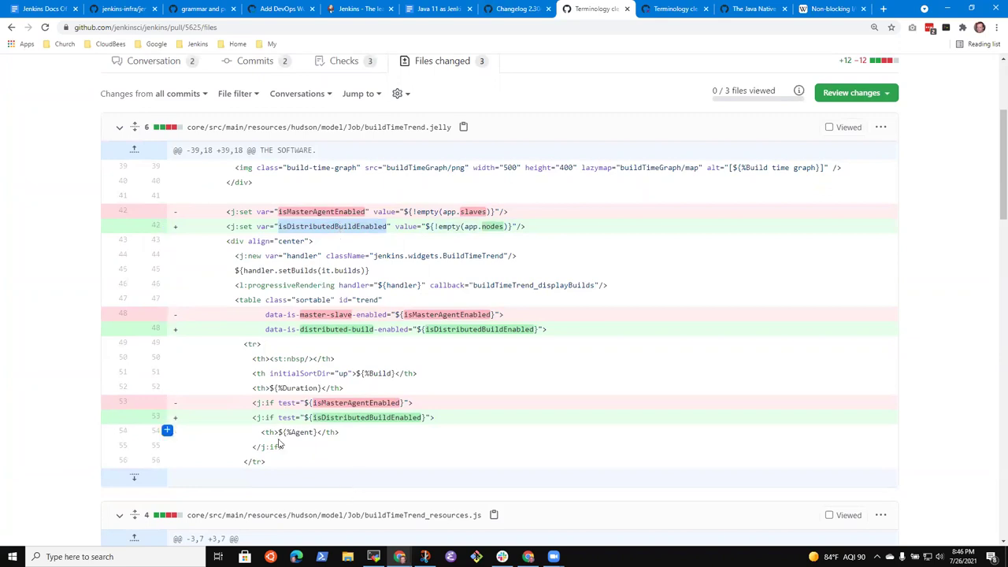
drag(262, 432, 342, 435)
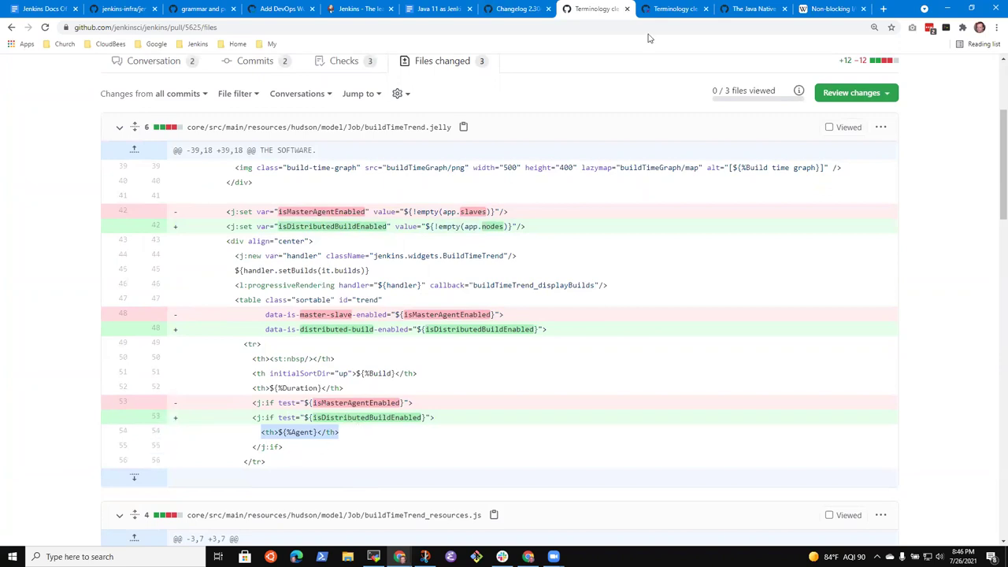
click(526, 8)
click(597, 8)
scroll(445, 350, down, 1)
scroll(447, 338, up, 1)
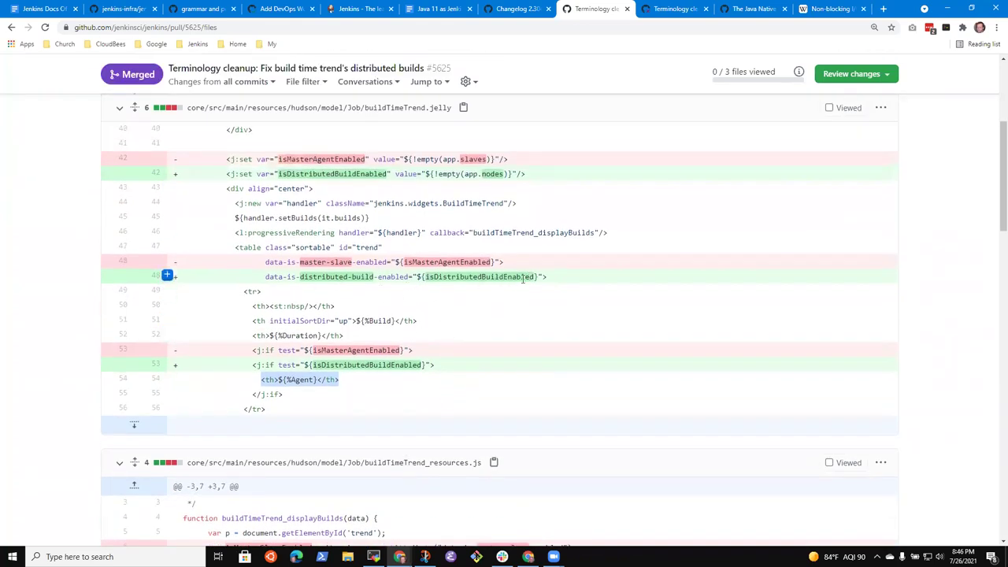
click(668, 9)
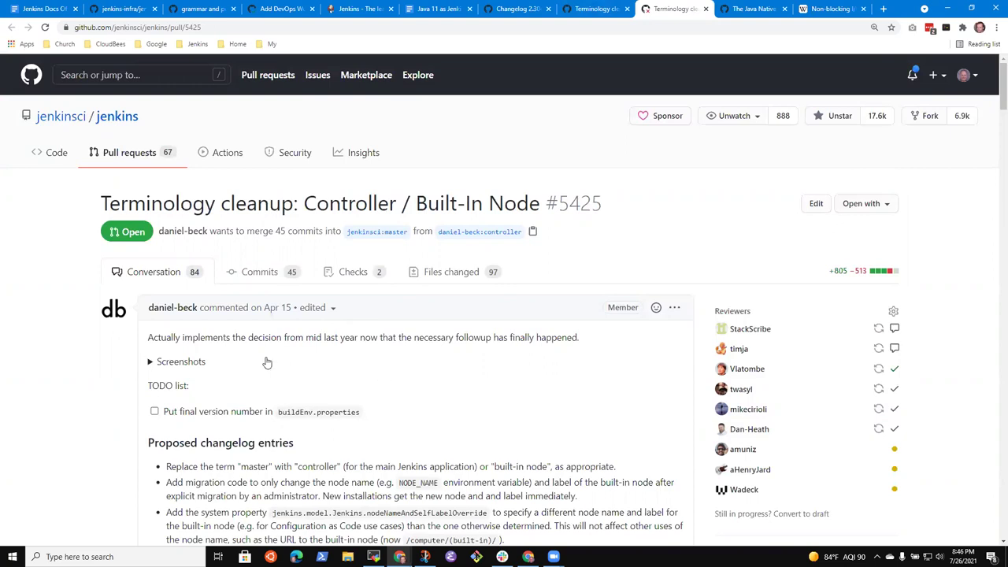
Open PR #5625's Conversation and scroll to the Build Time Trend screenshots, comparing with PR #5425.
click(589, 9)
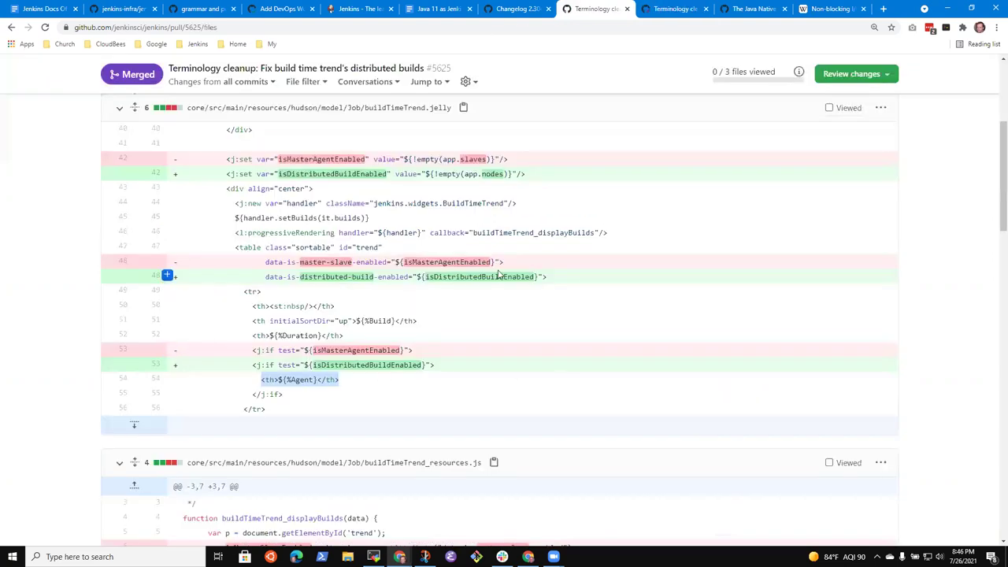
scroll(124, 311, up, 5)
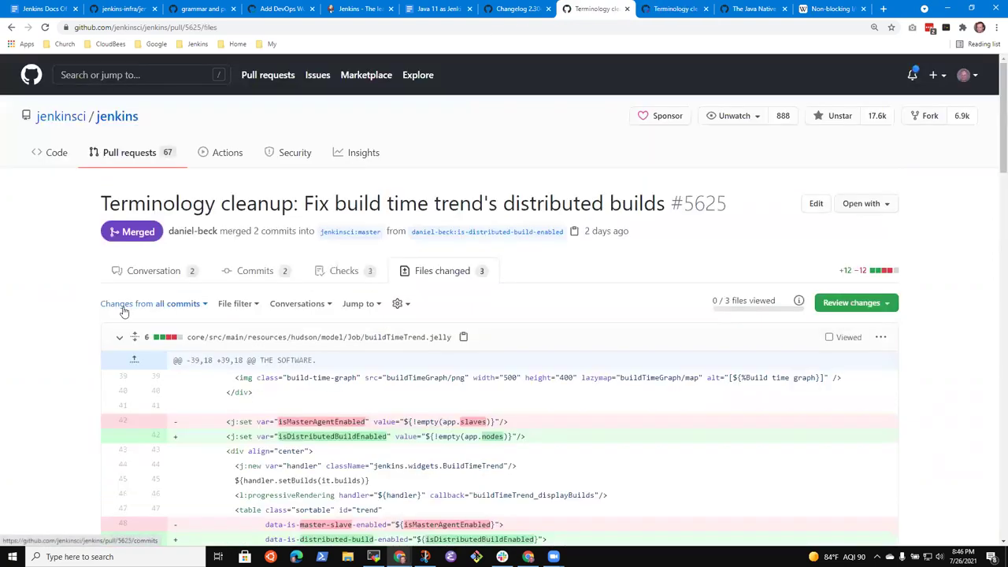
click(158, 274)
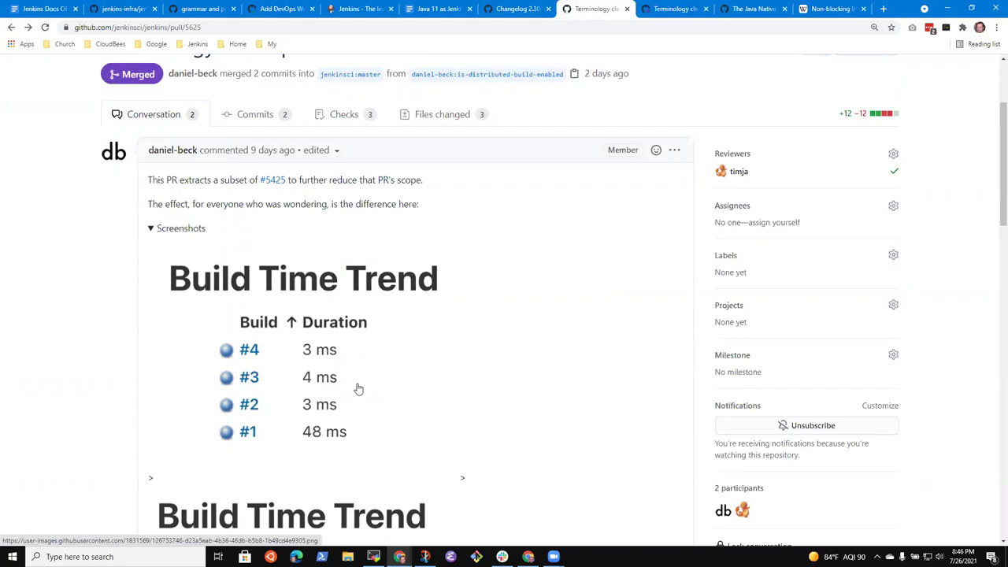
scroll(394, 338, down, 3)
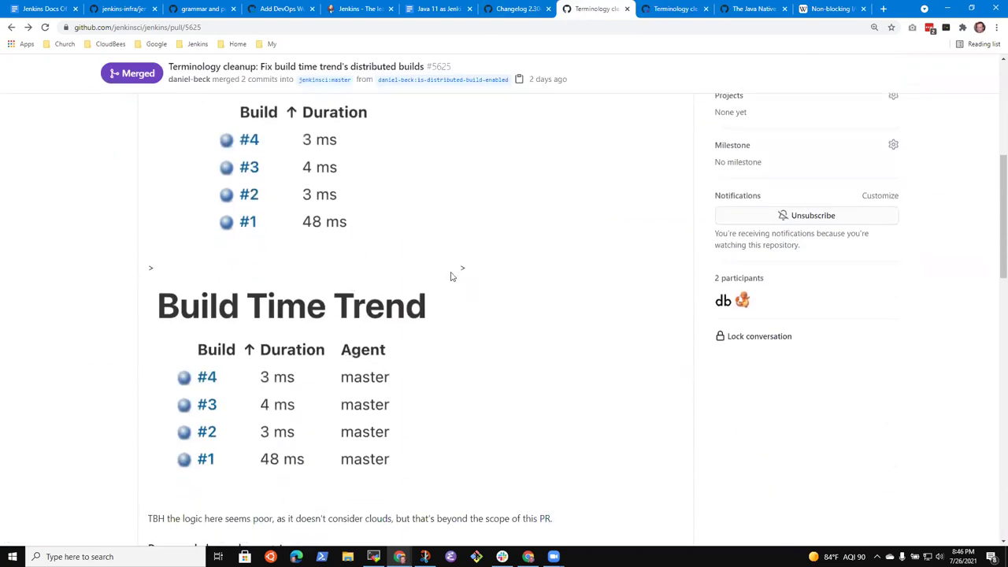
scroll(488, 324, up, 3)
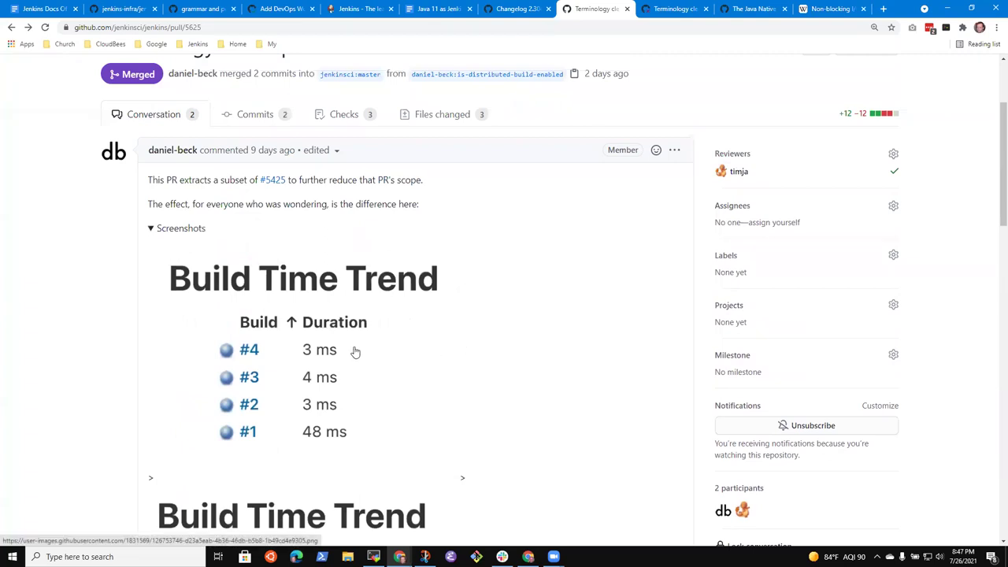
scroll(349, 387, down, 2)
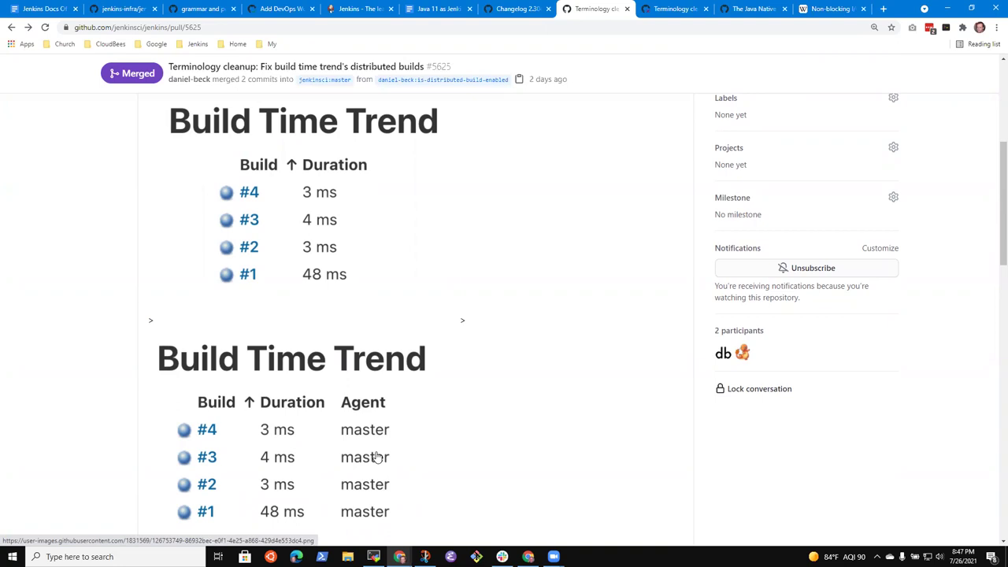
click(674, 9)
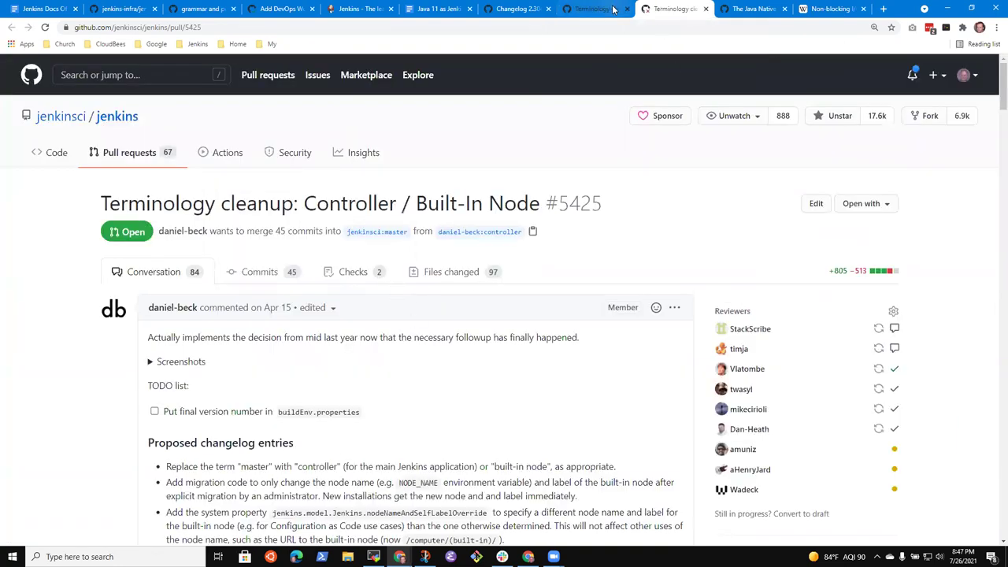
click(563, 9)
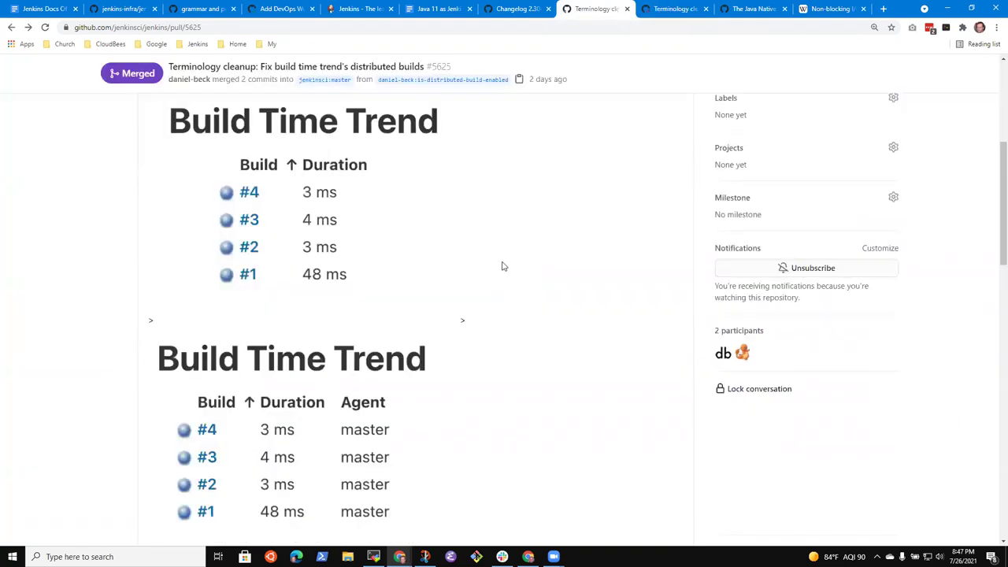
click(678, 9)
click(592, 9)
Add a second suggestion line 'Only show the agent column when agents are configured'.
click(520, 11)
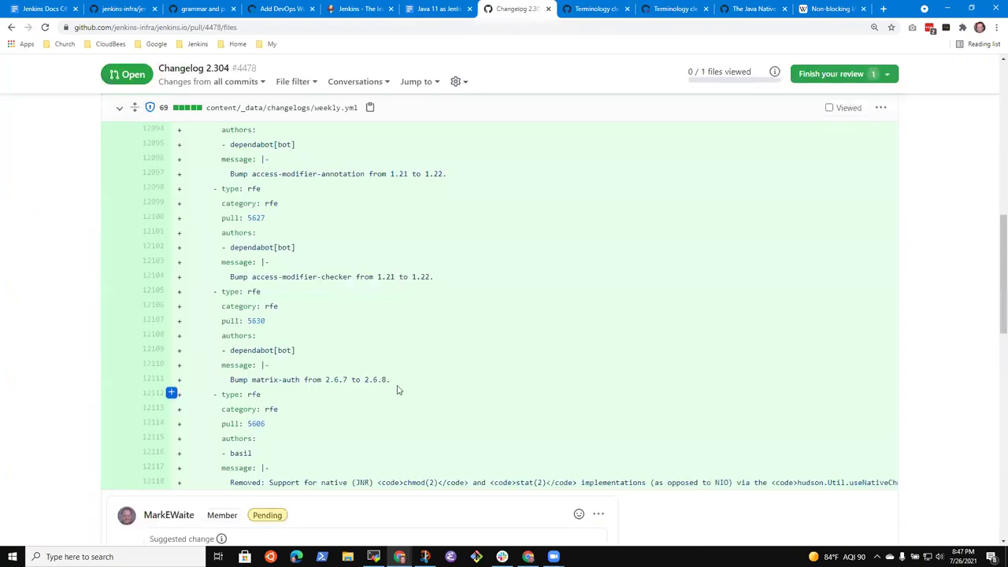
scroll(398, 389, down, 3)
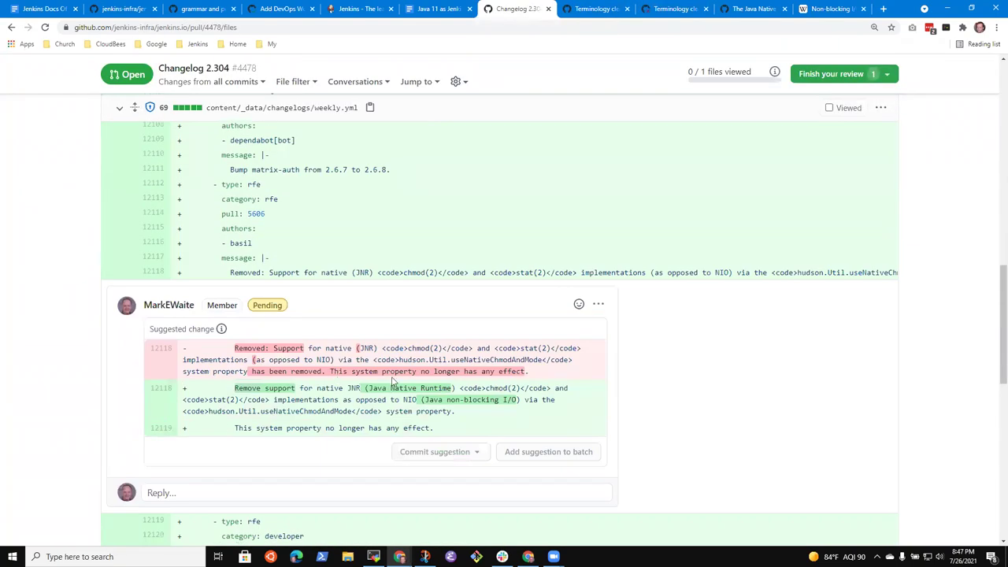
scroll(337, 376, down, 2)
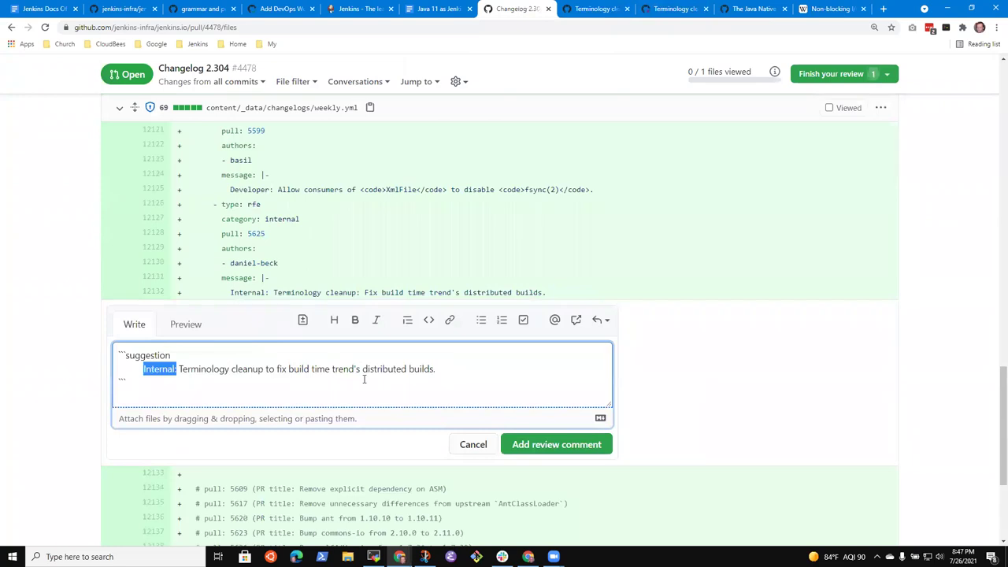
click(361, 369)
key(Return)
text(Remove)
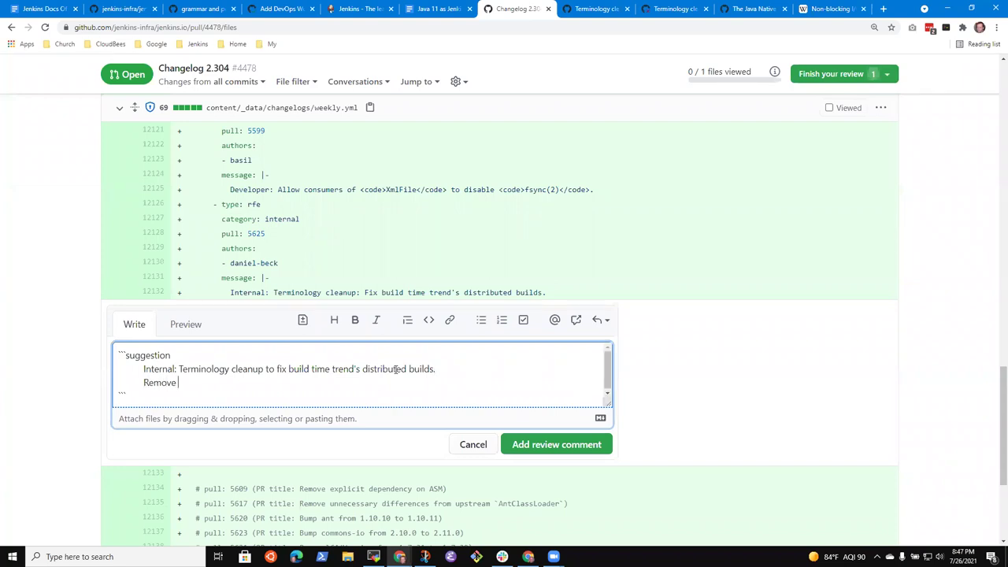
key(ctrl+BackSpace)
text(Only show the agent column when agents)
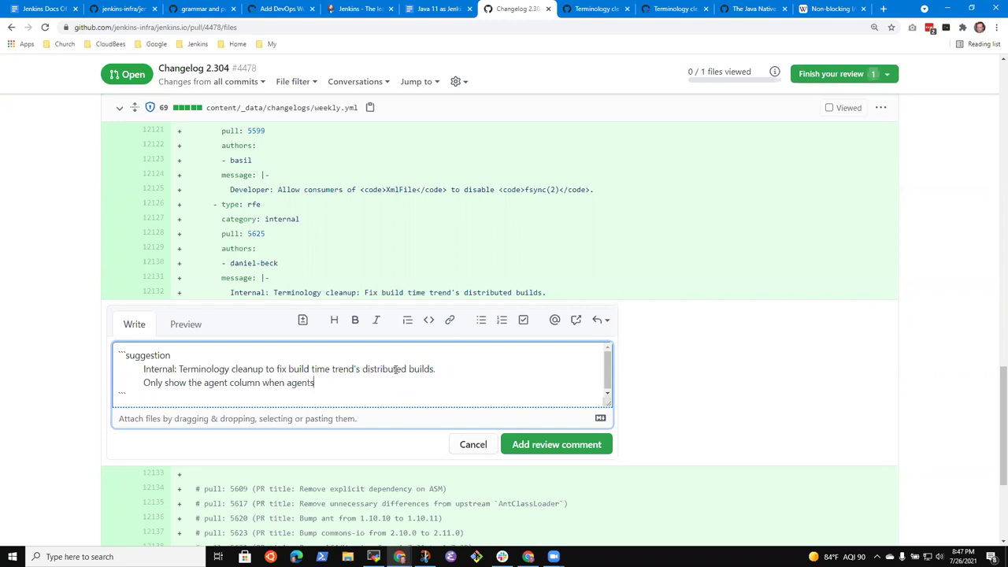
text( are configured)
Reword its ending to 'when the controller has agents defined.' and select the line.
key(ctrl+BackSpace)
text(connected)
key(ctrl+BackSpace)
key(BackSpace)
key(ctrl+BackSpace)
key(ctrl+BackSpace)
key(ctrl+BackSpace)
text(the controller has agents de)
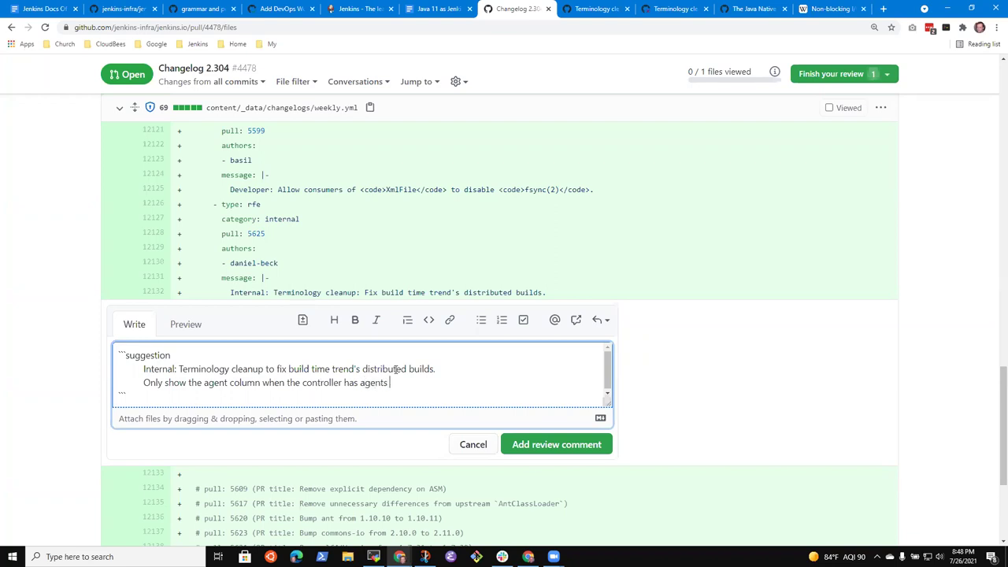
text(fined.)
key(ctrl+Left)
key(shift+End)
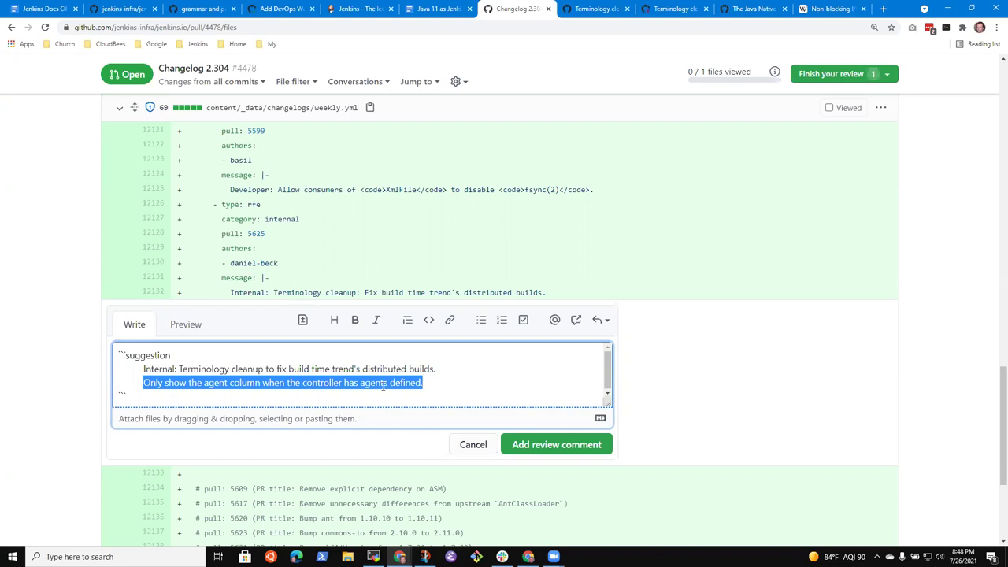
Add the suggestion as a review comment and choose Approve in Finish your review.
click(383, 385)
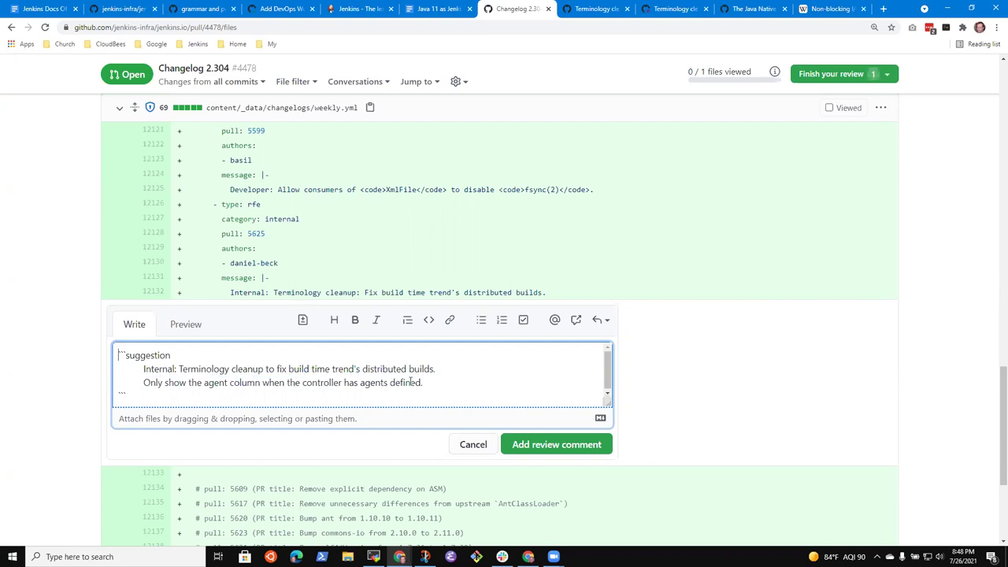
click(565, 444)
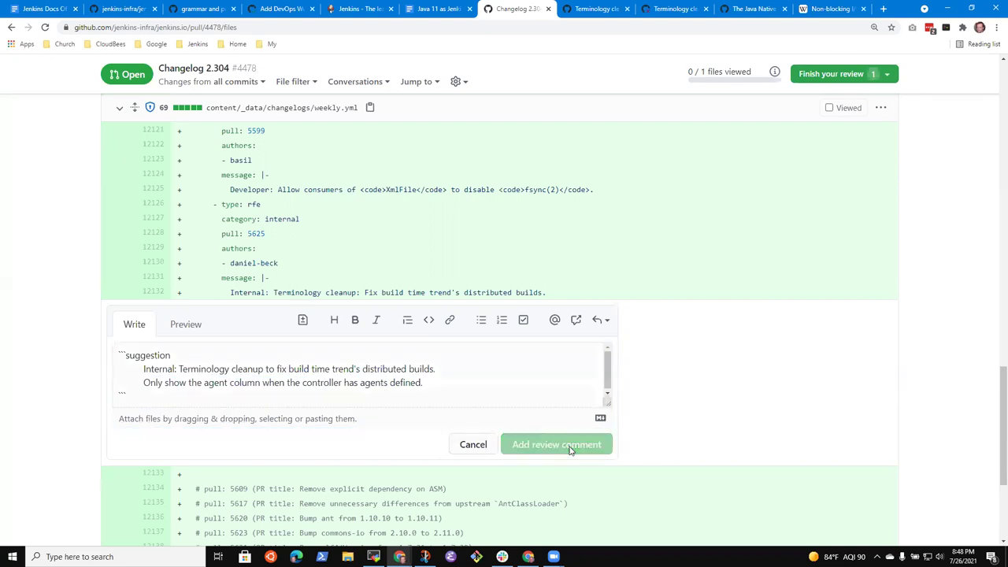
click(866, 73)
click(529, 275)
Submit the review with the comment 'Optional comments for consideration'.
click(570, 159)
text(Optional comments for xcon)
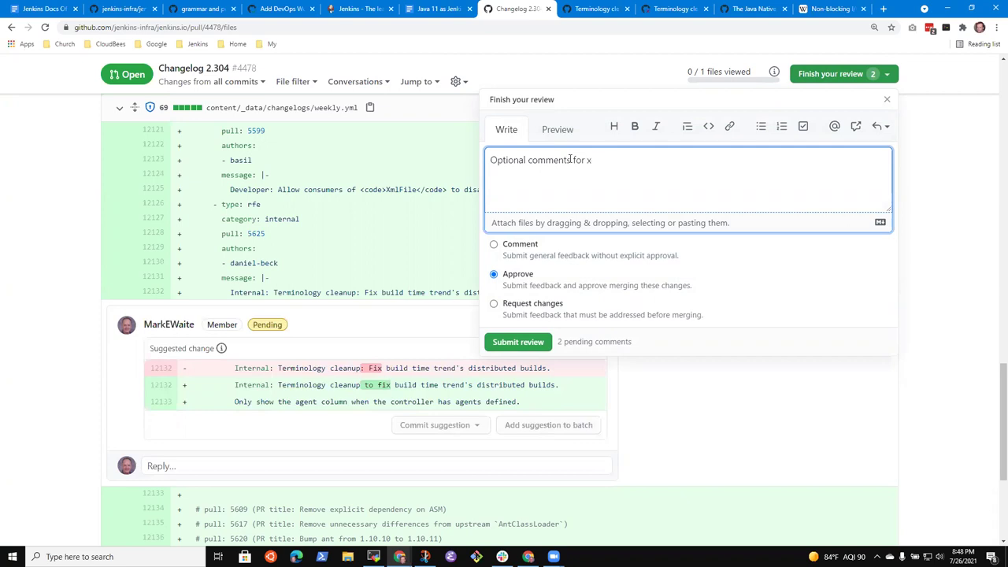
key(BackSpace)
text(considerationg.  Would)
key(BackSpace)
key(BackSpace)
key(BackSpace)
key(BackSpace)
key(BackSpace)
key(BackSpace)
key(BackSpace)
key(BackSpace)
text(Would)
key(BackSpace)
key(BackSpace)
key(BackSpace)
key(BackSpace)
key(BackSpace)
key(BackSpace)
click(518, 342)
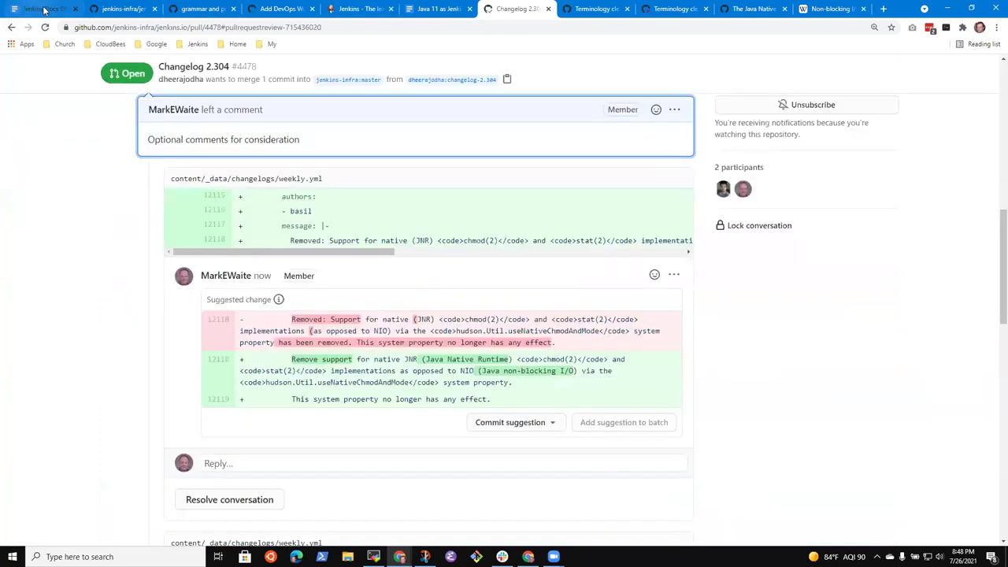
scroll(344, 227, down, 1)
scroll(344, 227, down, 1)
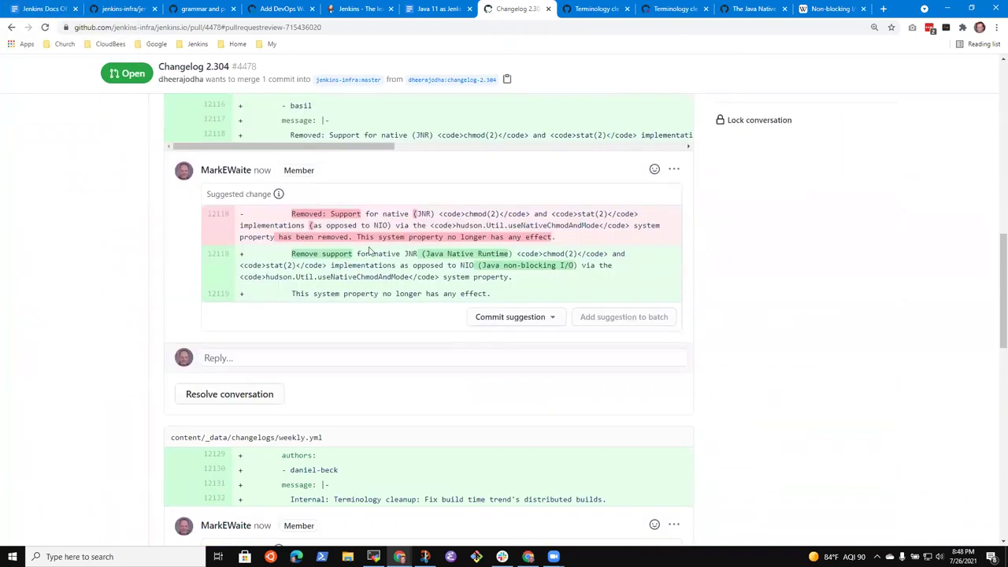
scroll(409, 264, down, 2)
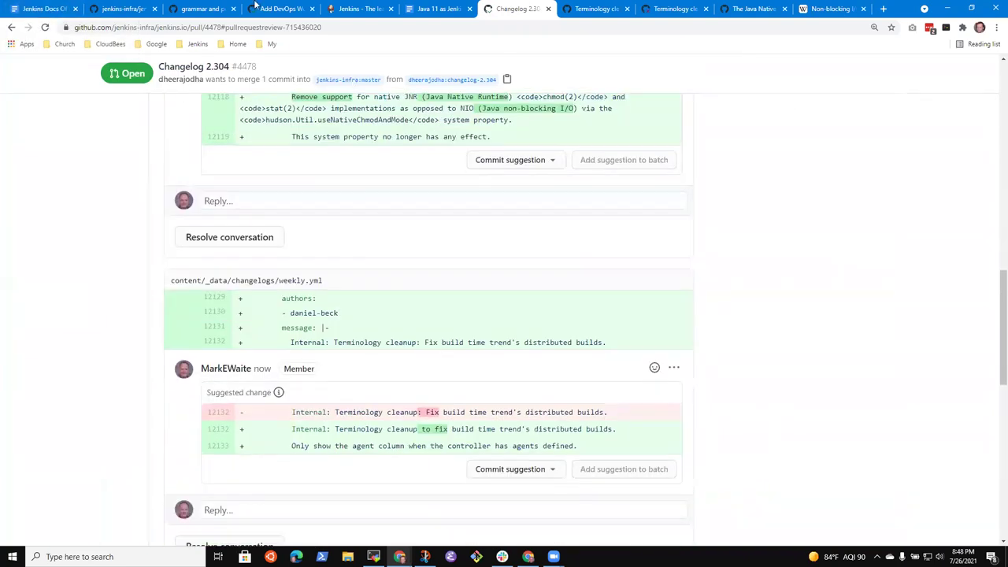
Add a 'Reviewed in the session' sub-bullet under Weekly changelog, then an empty sub-bullet under automation.
click(43, 9)
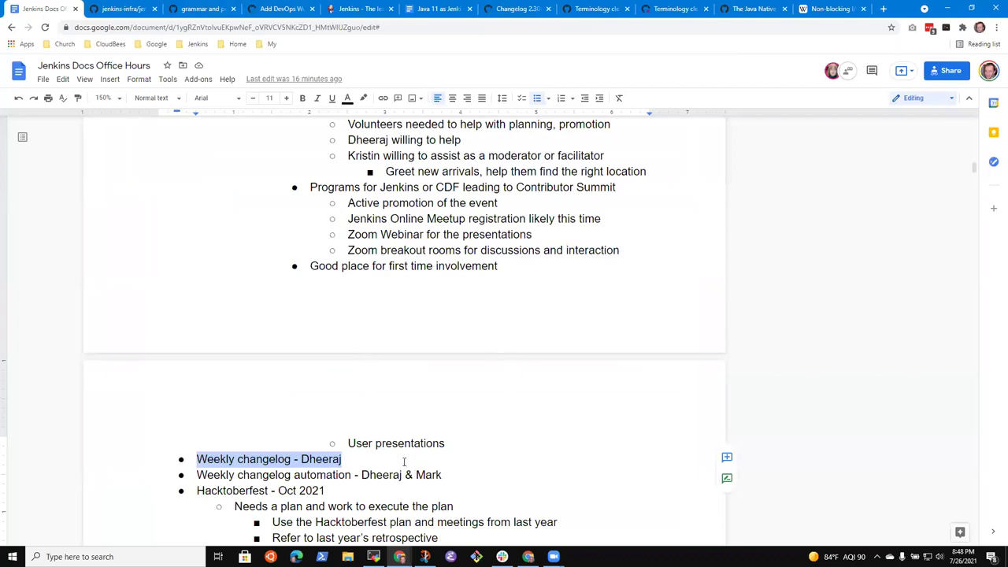
click(404, 462)
click(404, 462)
key(Return)
key(Tab)
text(Revioew)
key(BackSpace)
key(BackSpace)
key(BackSpace)
text(ewed in teh s)
key(BackSpace)
key(BackSpace)
key(BackSpace)
key(BackSpace)
key(BackSpace)
key(BackSpace)
key(BackSpace)
key(BackSpace)
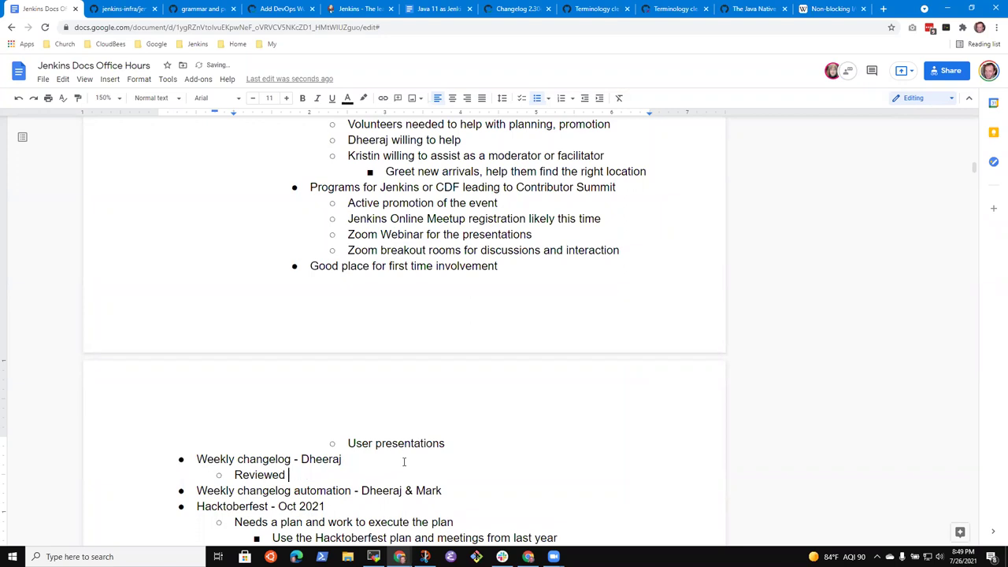
text(in the session)
key(End)
key(Return)
key(Tab)
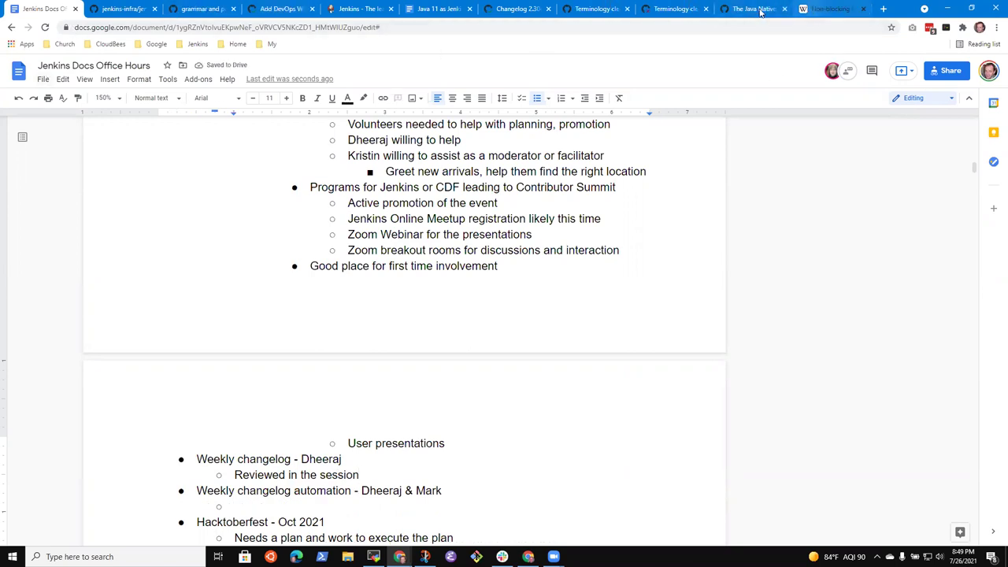
Browse the jenkins.io repository's pull requests and search the page for 'auto'.
click(141, 10)
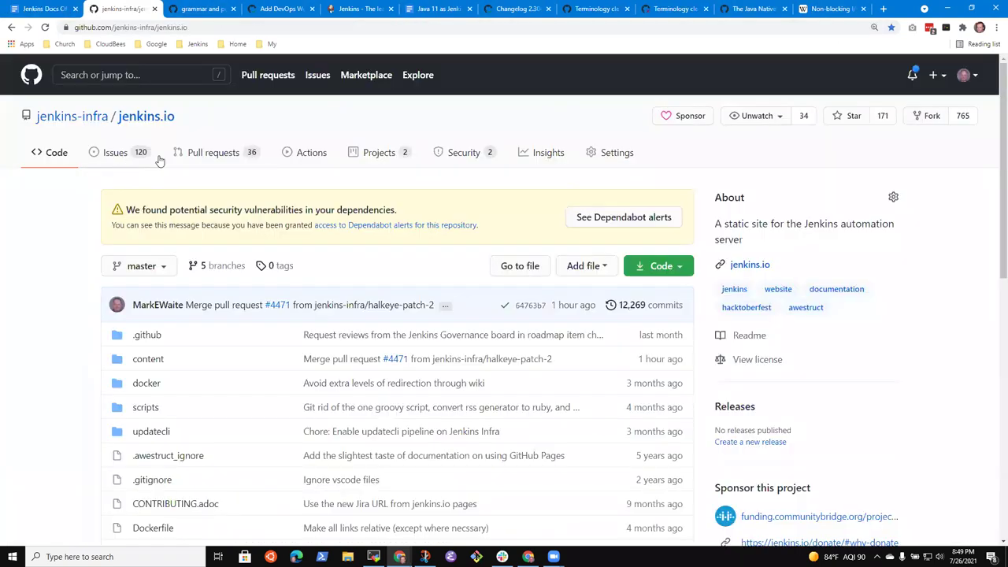
click(211, 154)
scroll(288, 349, down, 2)
scroll(415, 386, down, 3)
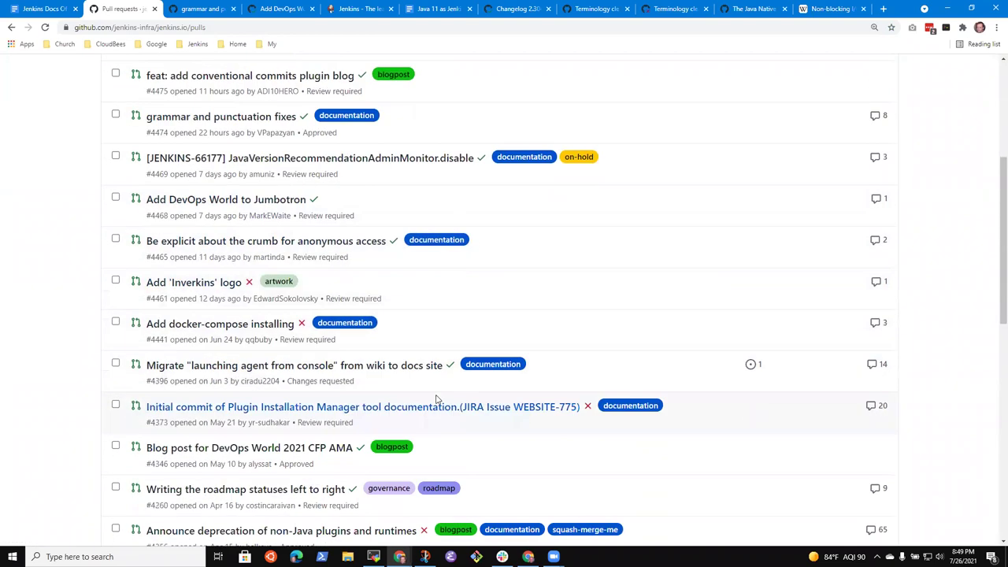
scroll(474, 386, up, 1)
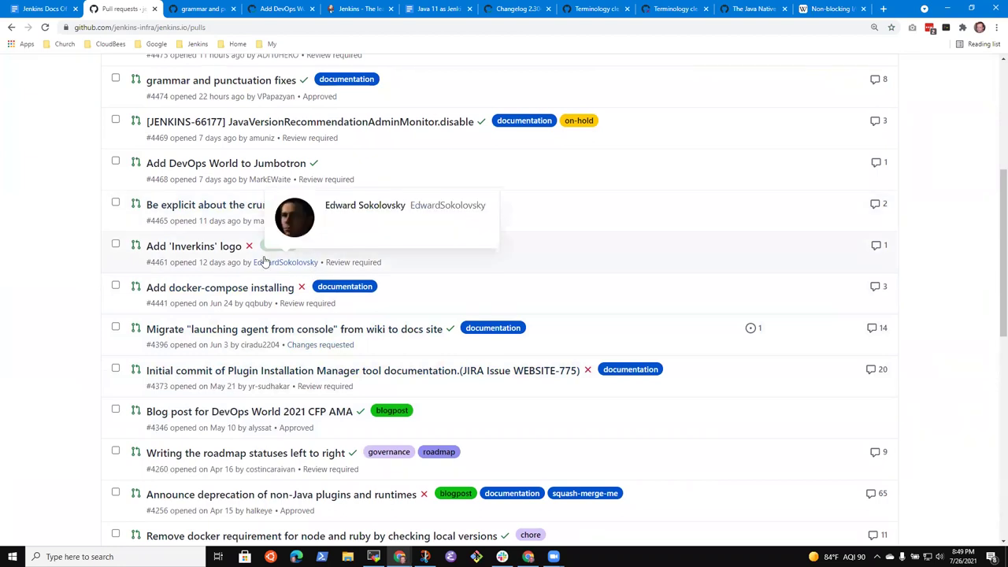
scroll(236, 189, up, 4)
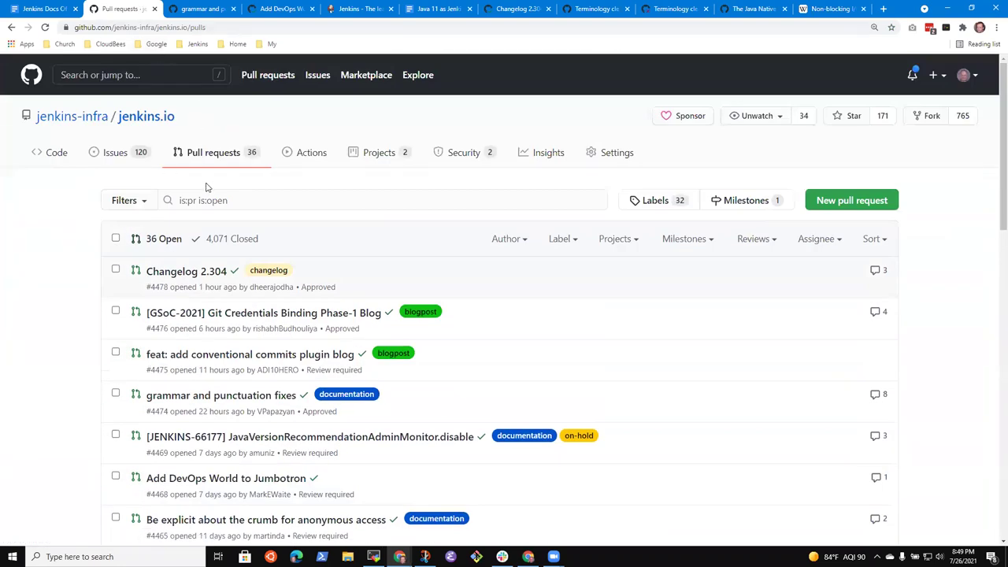
key(ctrl+f)
text(autom)
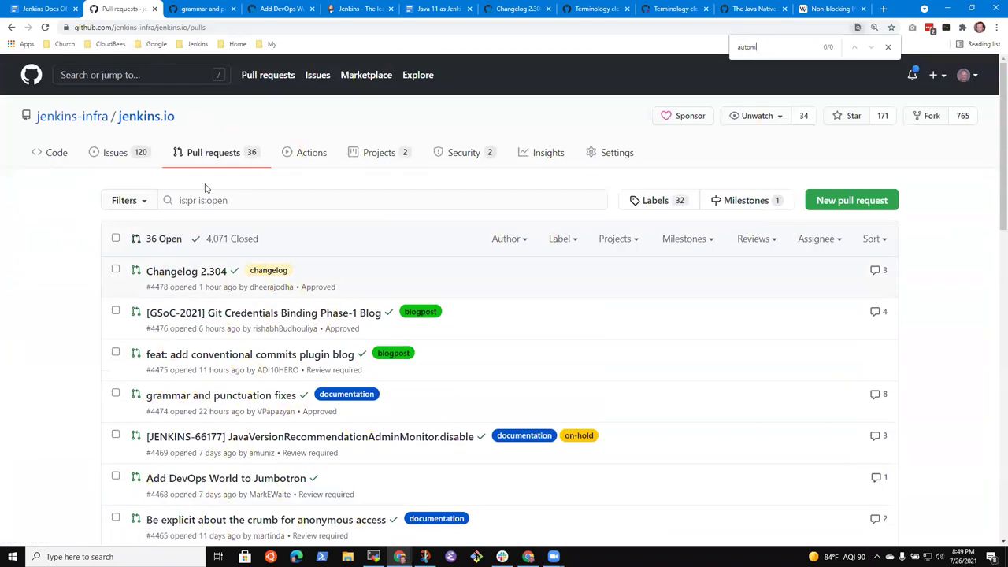
Go to jenkinsci/jenkins via the core bookmark, open Pull requests and search 'automa'.
click(195, 44)
mouse_move(206, 134)
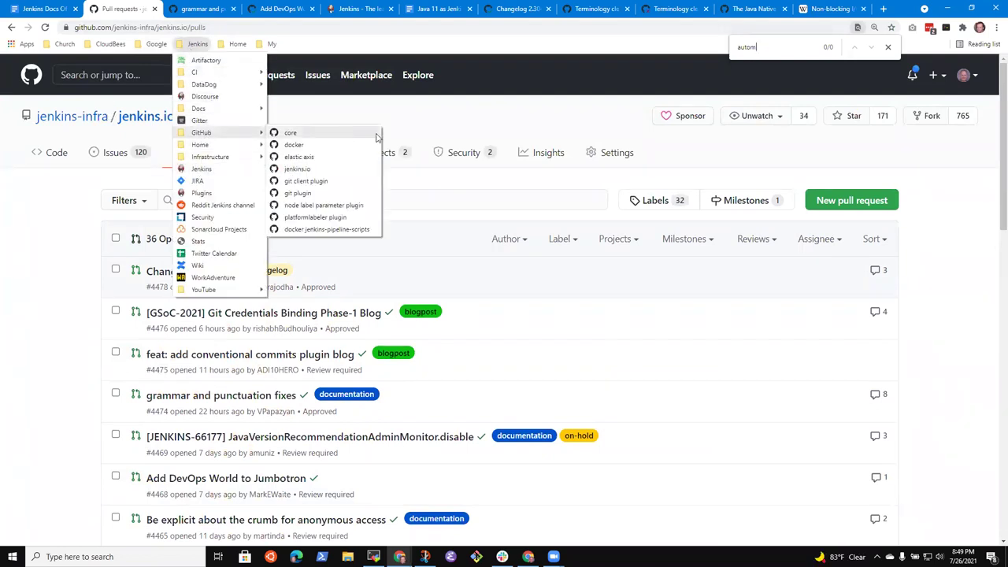
click(314, 137)
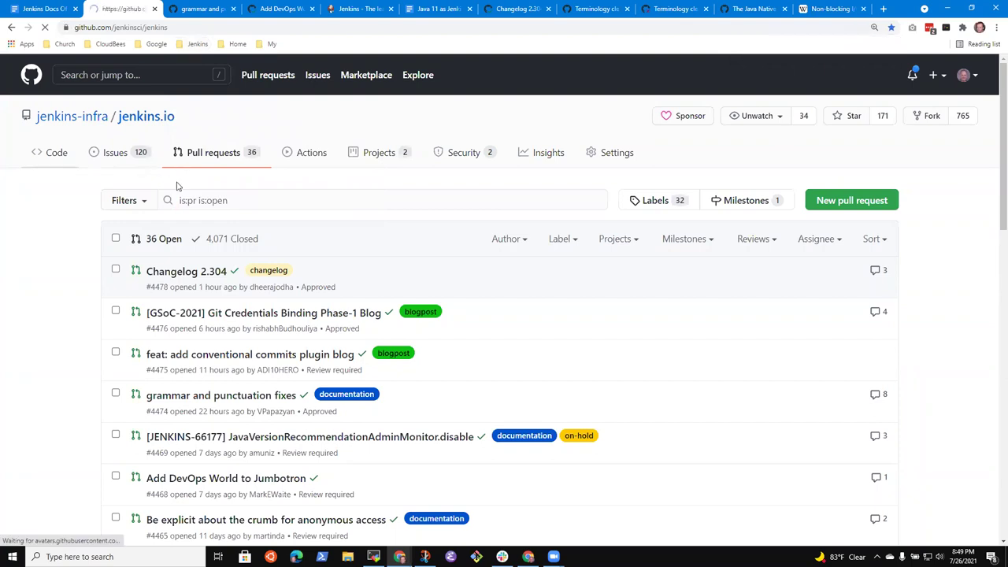
click(132, 160)
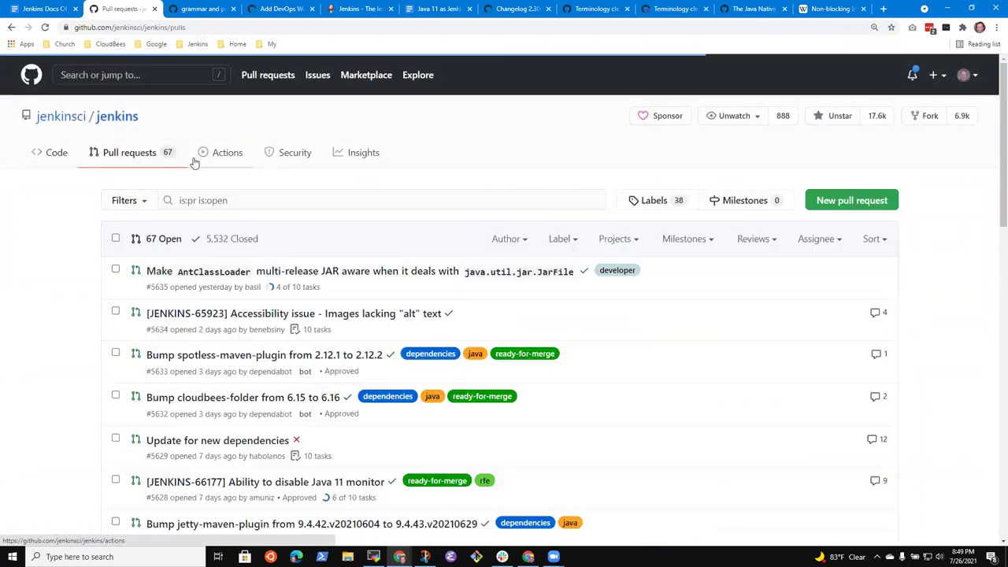
key(ctrl+f)
text(automa)
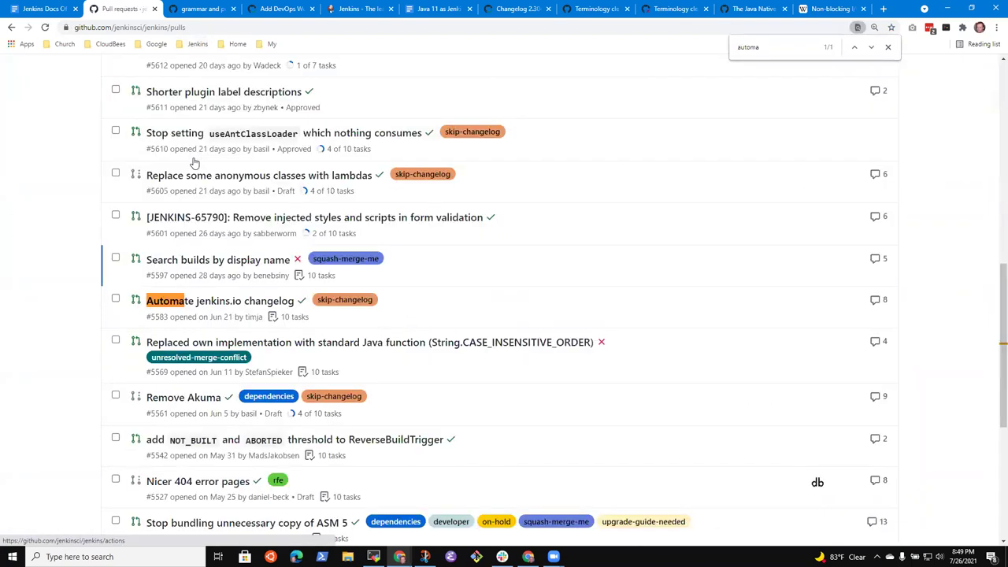
Open the 'Automate jenkins.io changelog' pull request and scroll through its conversation.
click(248, 305)
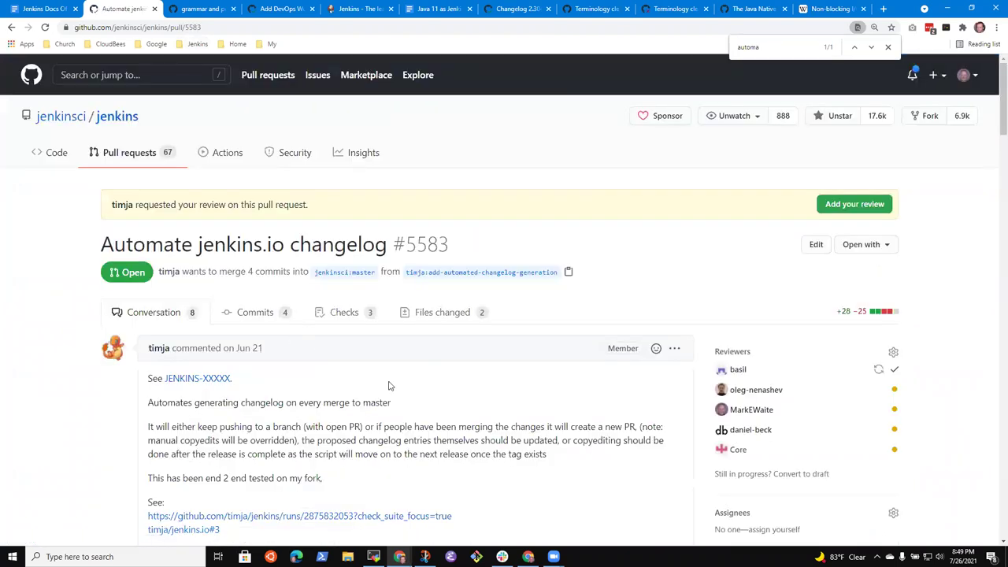
scroll(448, 452, down, 4)
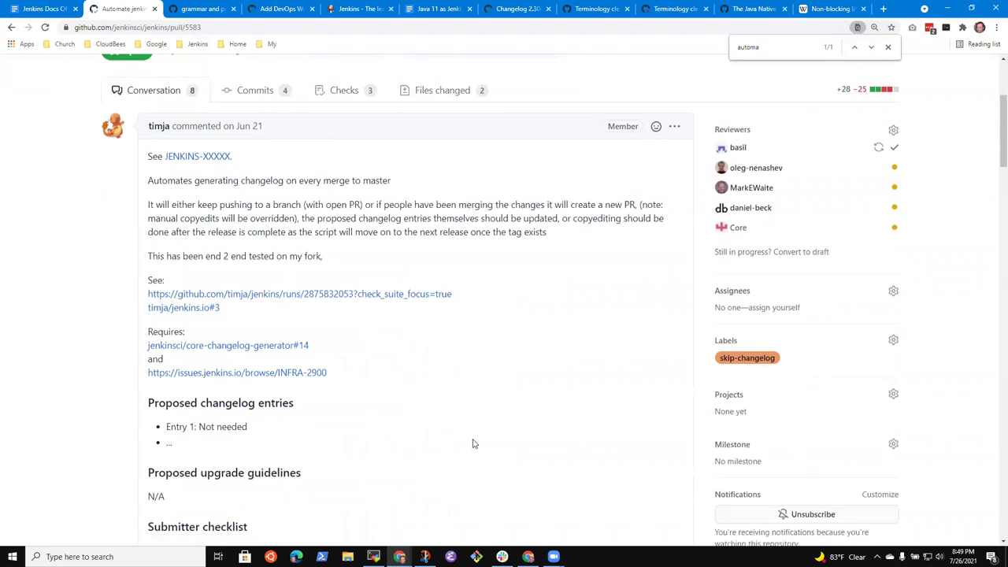
scroll(481, 442, down, 10)
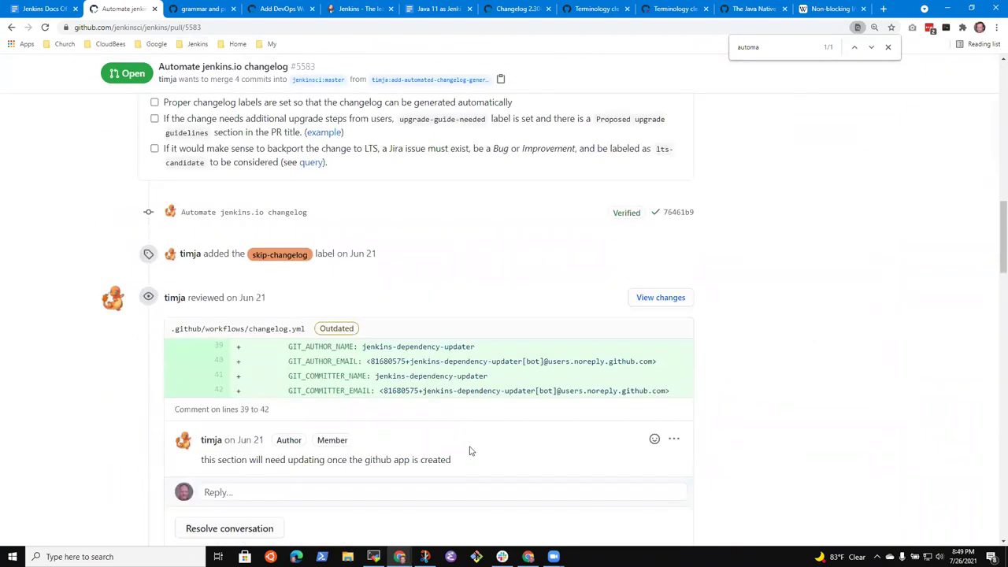
scroll(378, 268, down, 5)
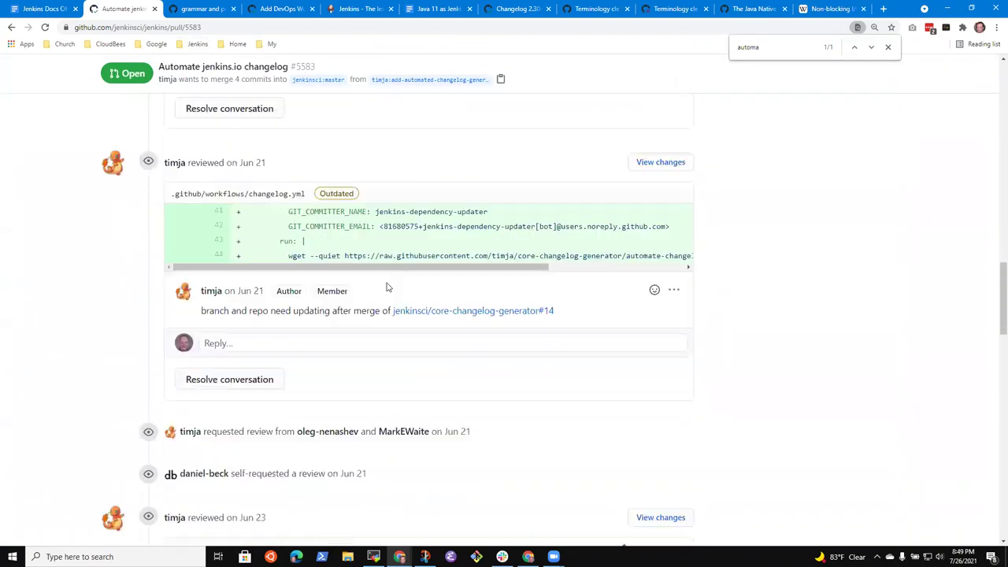
scroll(400, 285, down, 8)
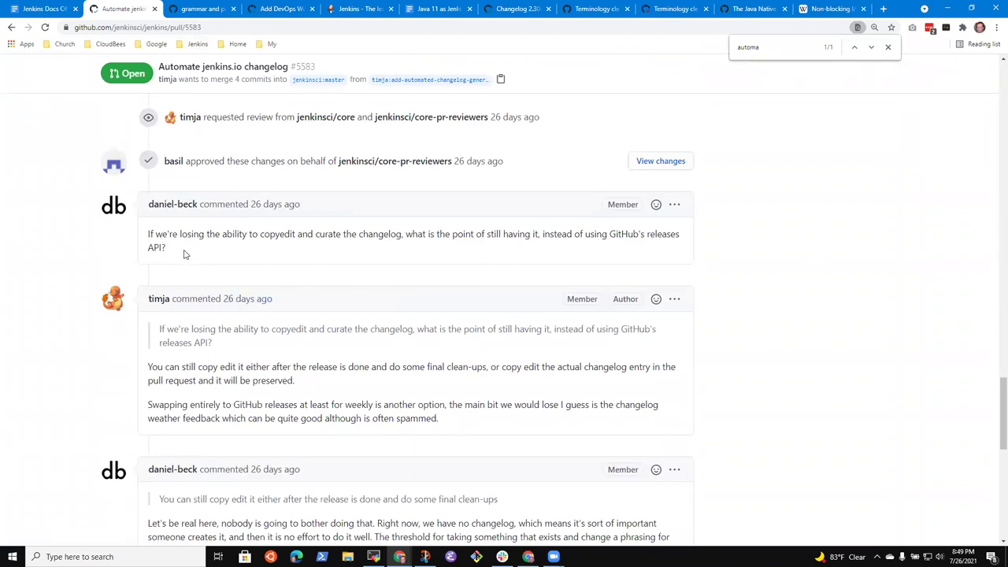
Highlight the comments on copyediting automated entries, ending with the 'nobody is going to bother' sentence.
drag(148, 235, 208, 248)
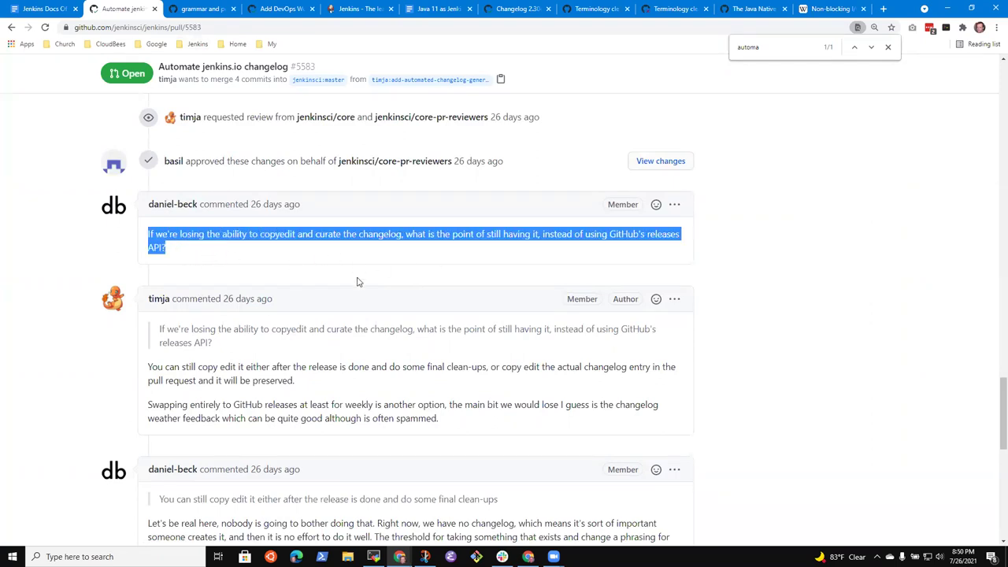
click(255, 364)
scroll(254, 364, down, 2)
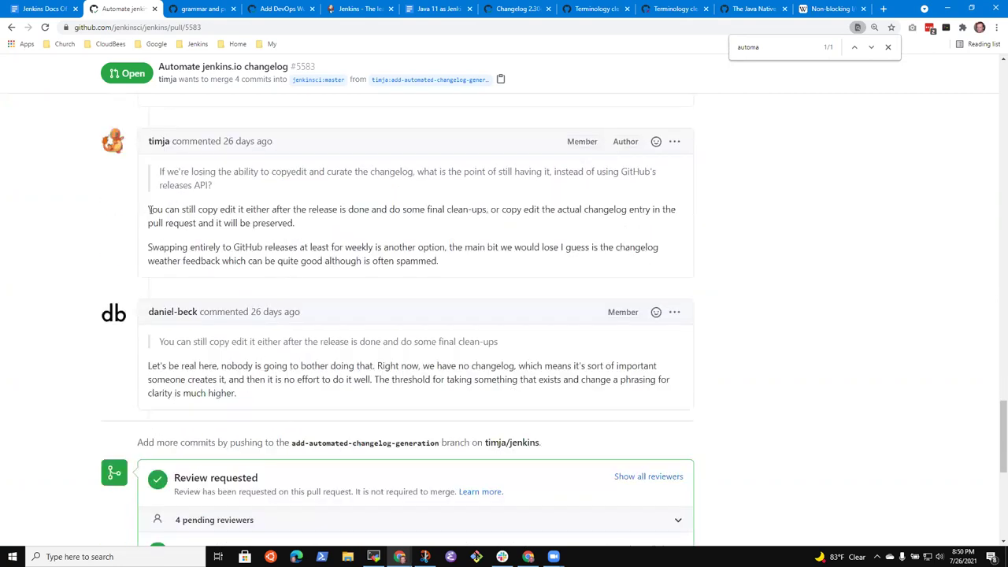
drag(149, 209, 336, 222)
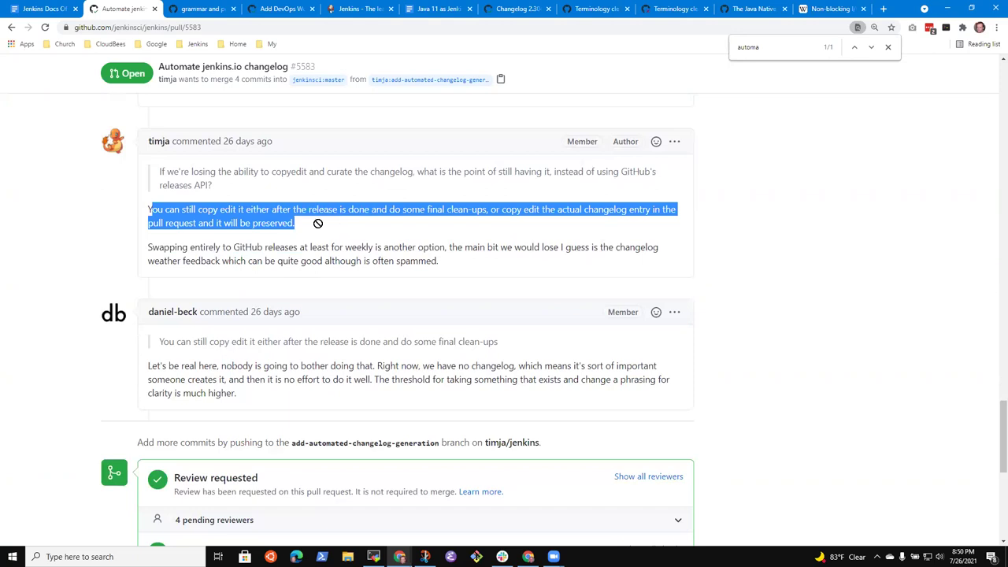
click(185, 207)
drag(149, 209, 313, 227)
click(318, 378)
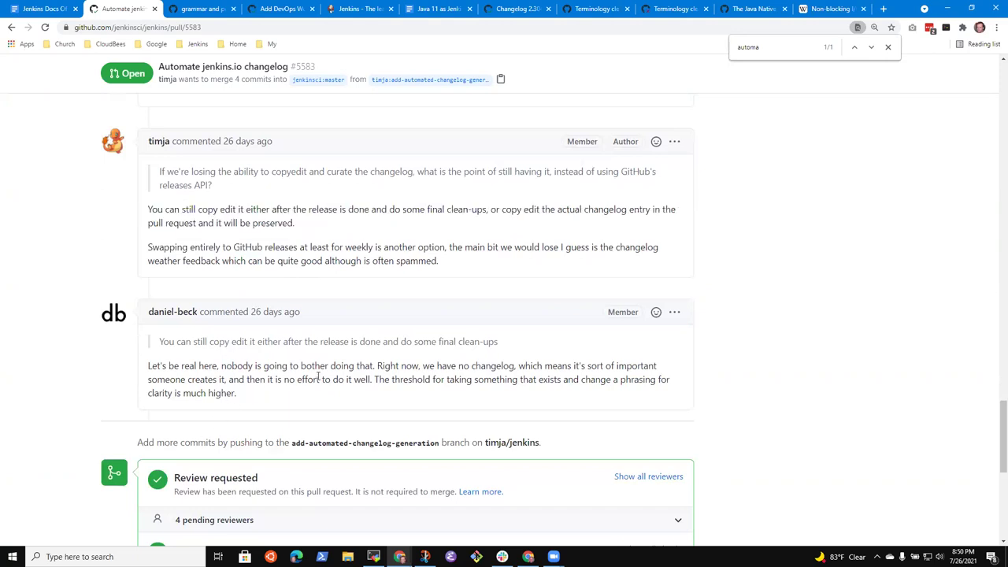
drag(147, 367, 377, 368)
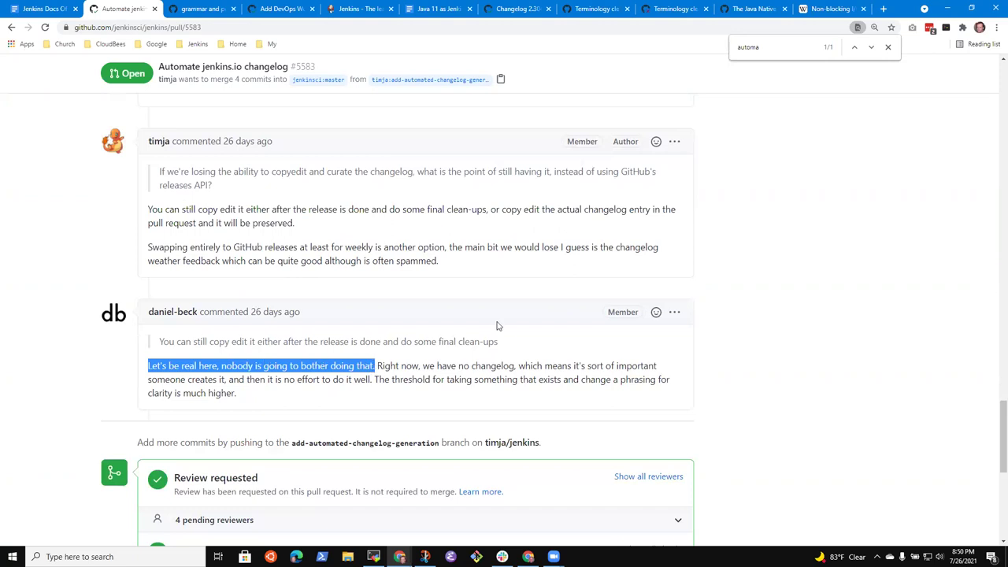
Highlight the quoted final clean-ups line, close the find bar, and scroll to the reviewer's reply.
drag(504, 350, 160, 350)
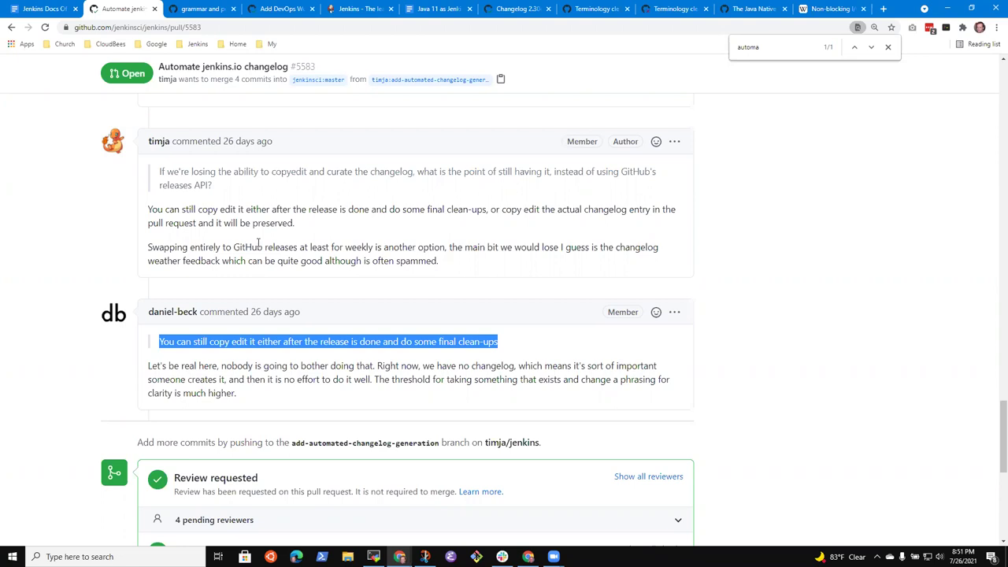
click(889, 48)
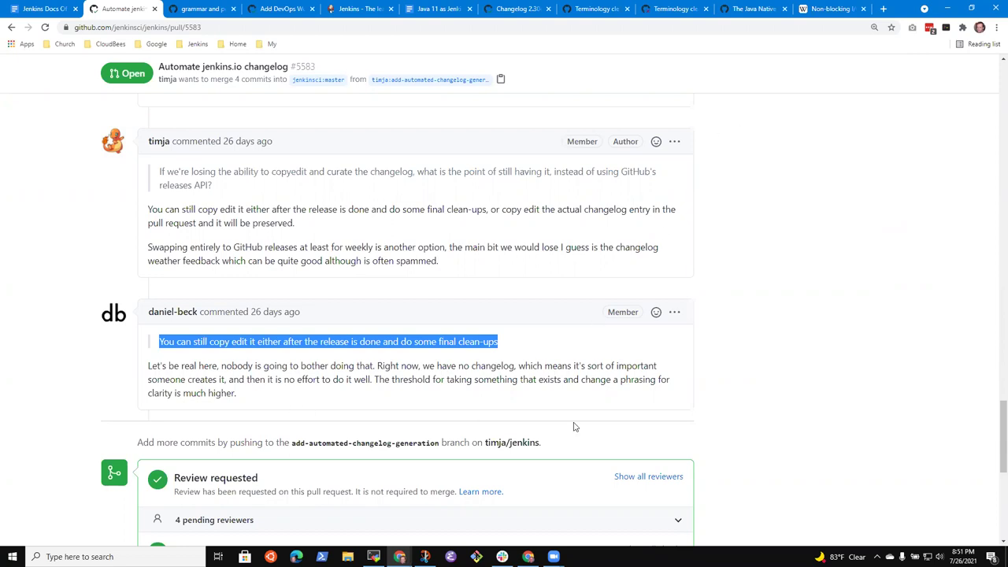
scroll(795, 342, down, 2)
scroll(701, 378, up, 1)
Start a Quote reply to the reviewer's remark about copy-editing the changelog.
click(674, 208)
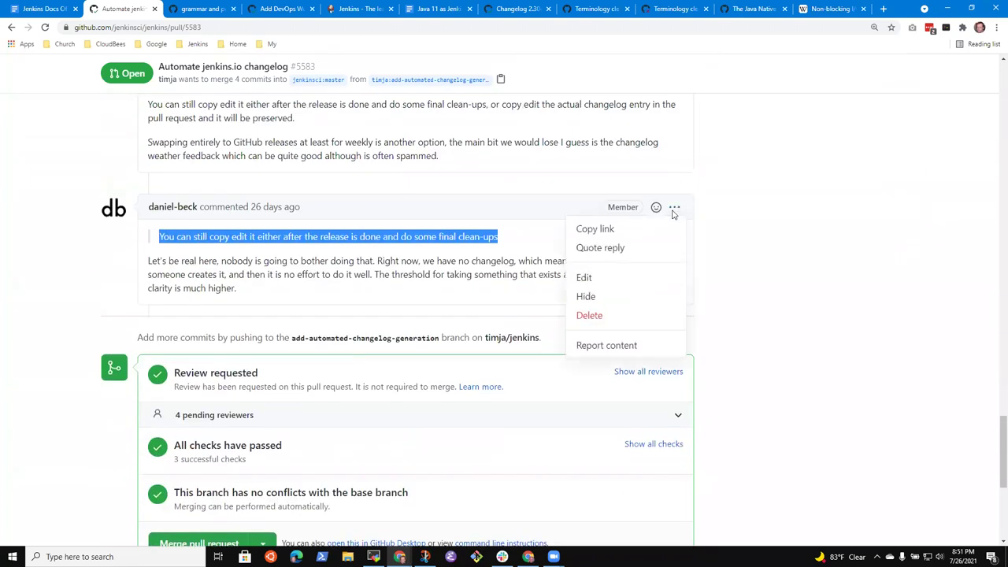
click(604, 249)
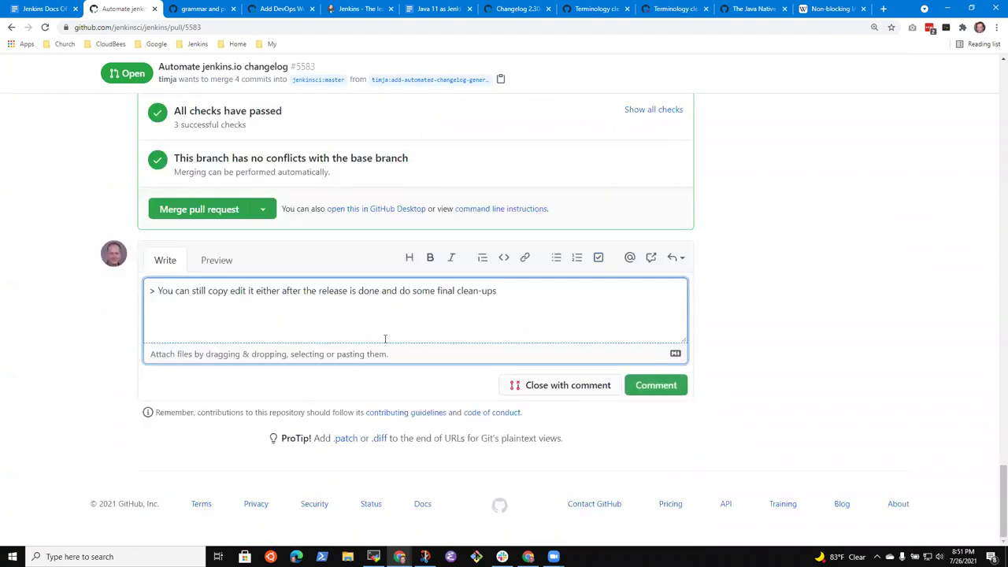
key(Up)
key(Up)
scroll(522, 365, up, 1)
scroll(522, 365, up, 2)
scroll(434, 175, up, 2)
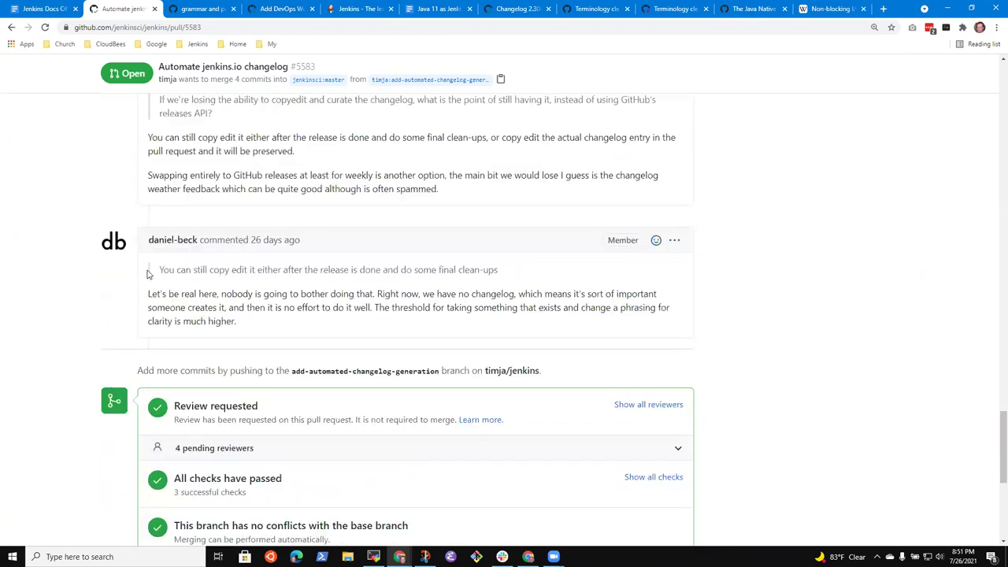
Copy the reviewer's full comment source from its Edit view, then cancel editing.
click(674, 240)
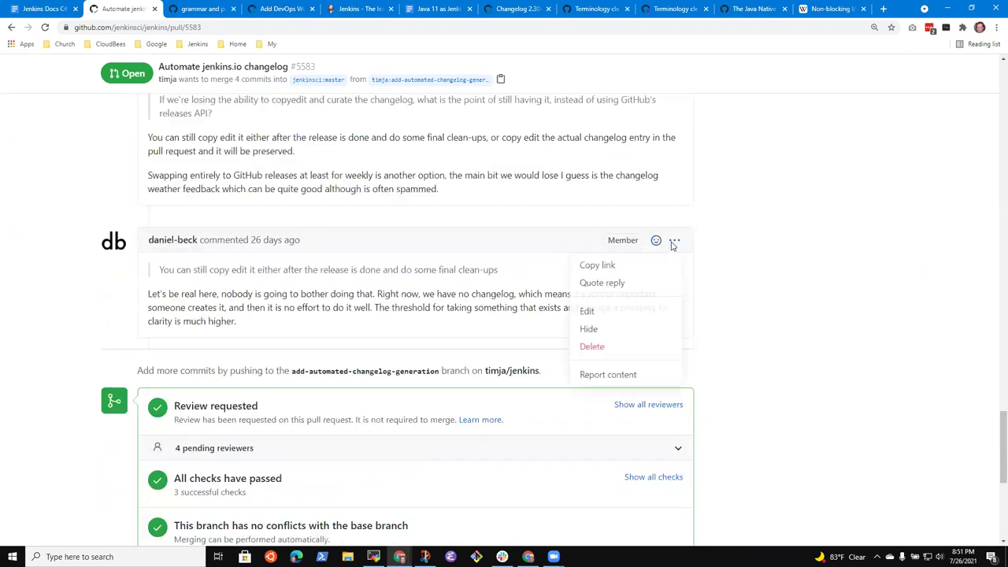
click(603, 309)
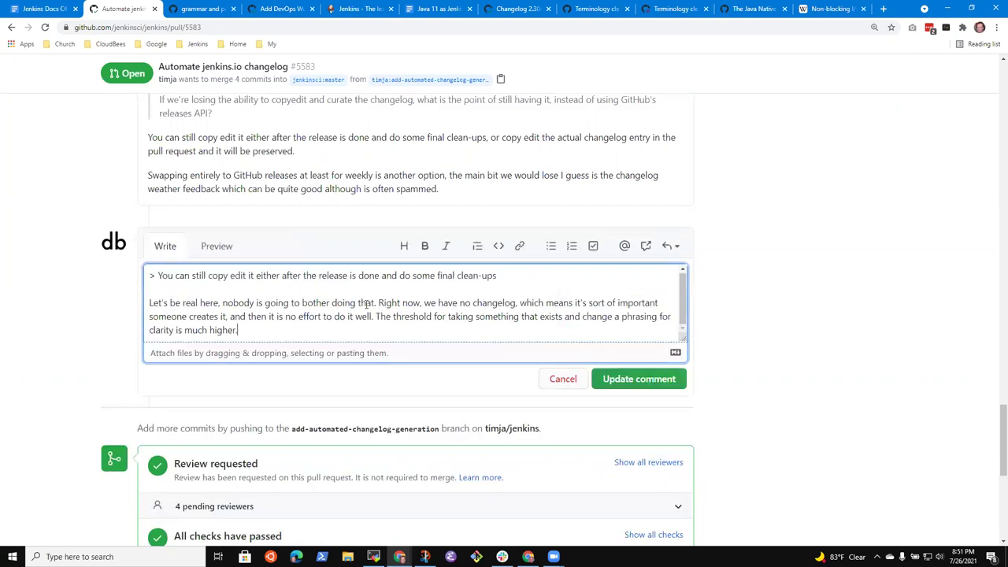
key(ctrl+a)
key(ctrl+c)
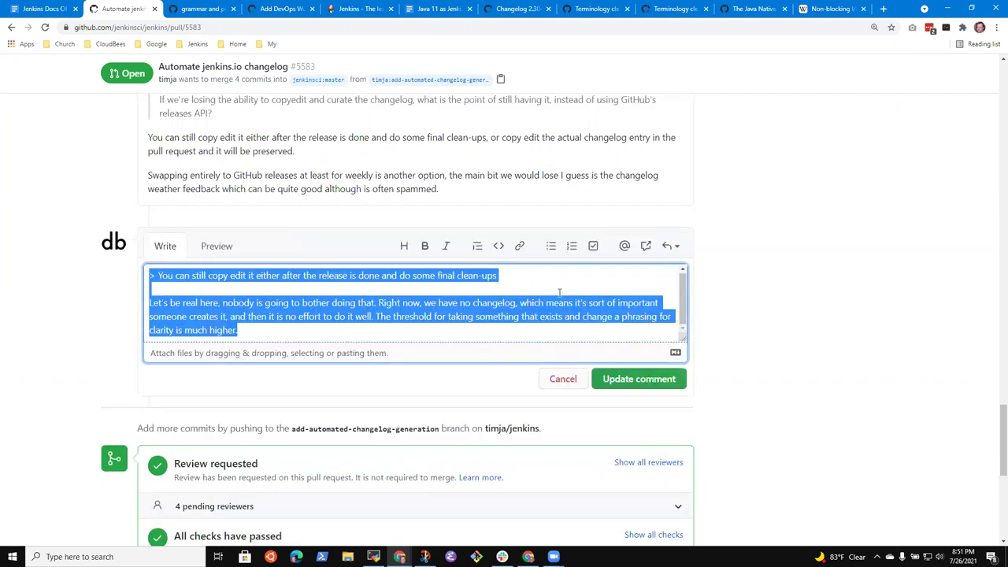
click(563, 378)
Replace the reply draft's contents with the pasted comment source.
scroll(380, 417, down, 3)
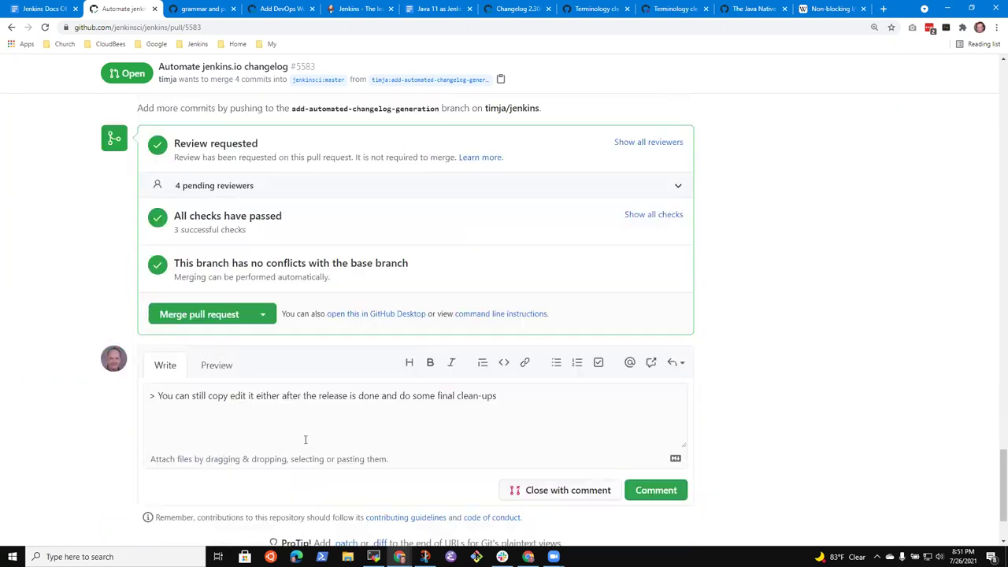
click(506, 401)
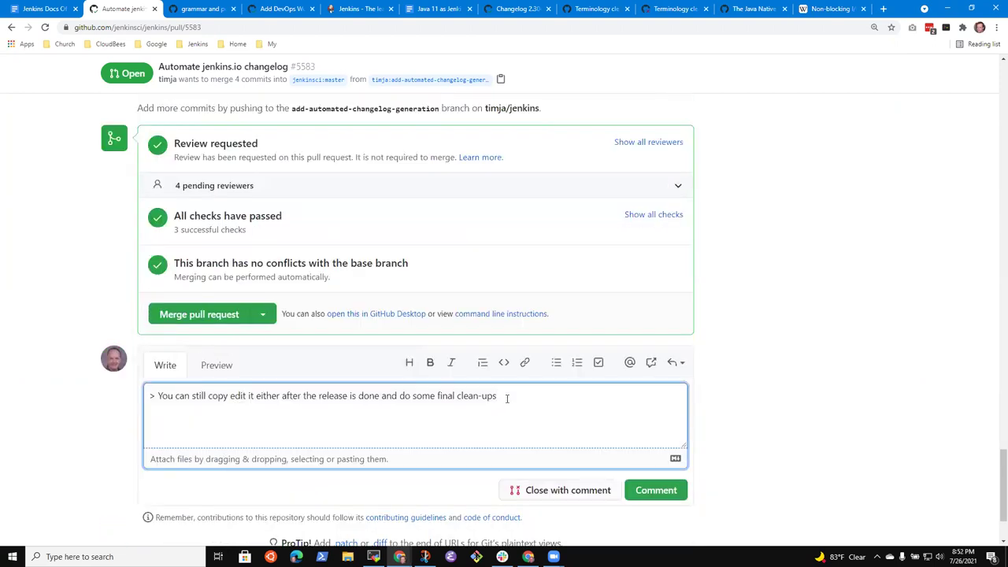
key(ctrl+a)
key(ctrl+v)
key(ctrl+Home)
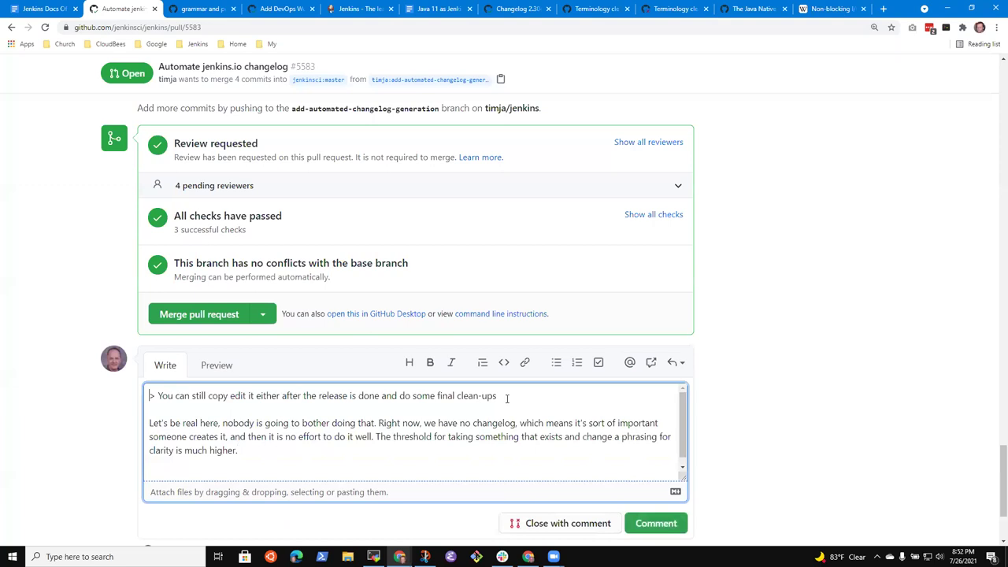
Prefix the pasted lines with '>' to quote them, leaving an empty last line.
text(>)
key(Down)
key(Down)
text(>)
key(Down)
key(Down)
key(Up)
key(Up)
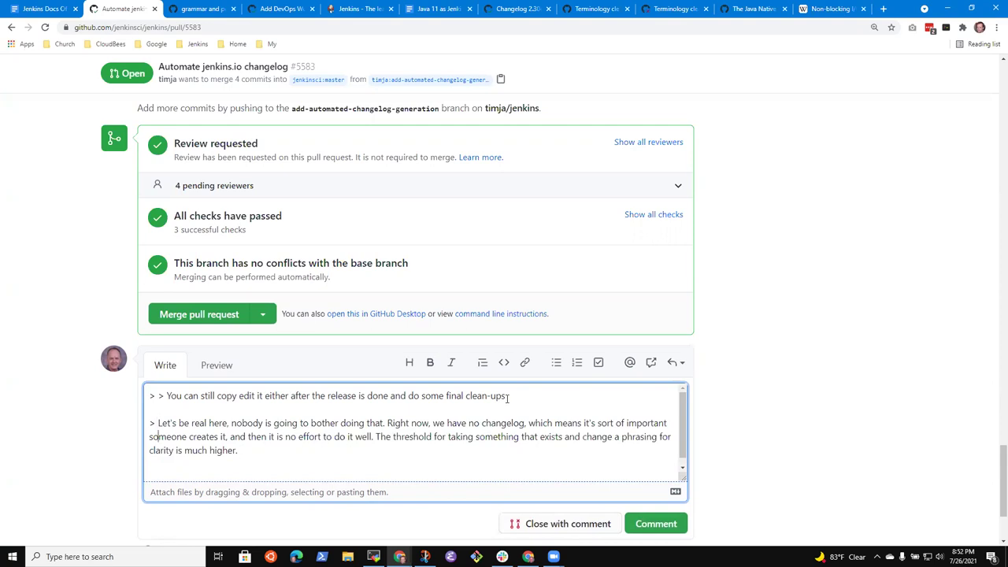
key(ctrl+End)
key(Return)
key(Up)
key(Up)
key(Up)
key(Down)
key(Down)
key(Down)
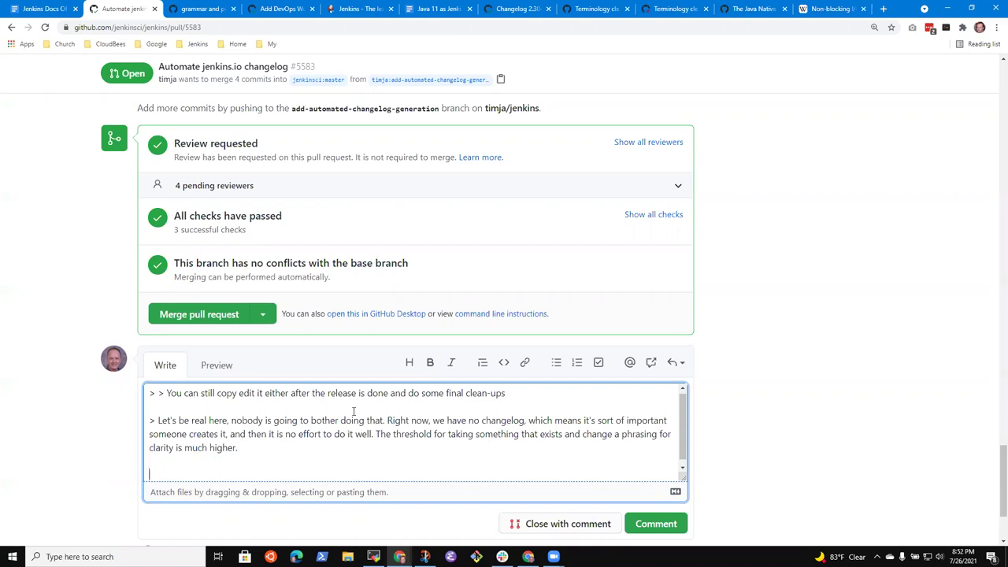
text(We discussed th)
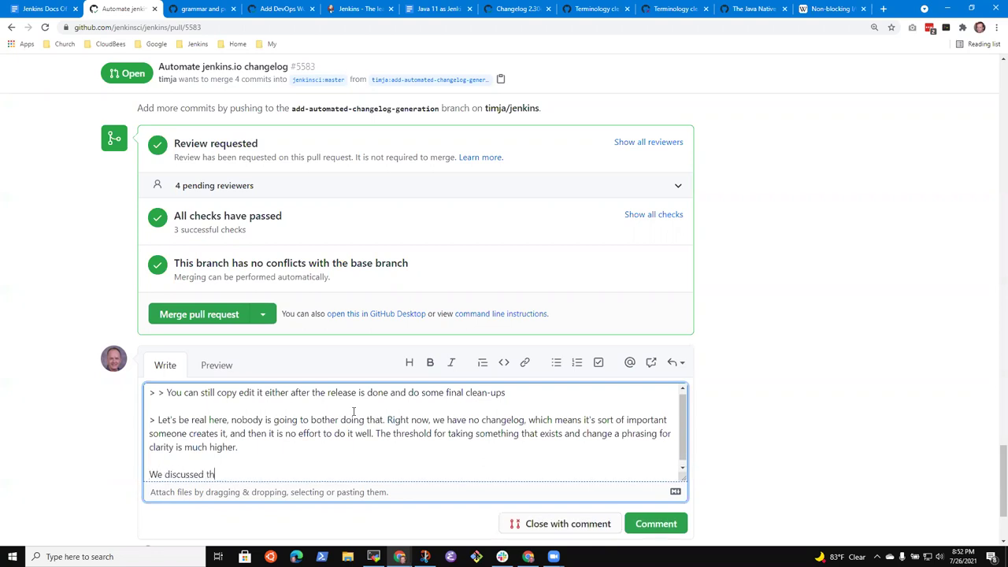
text(is in Docs office hours and)
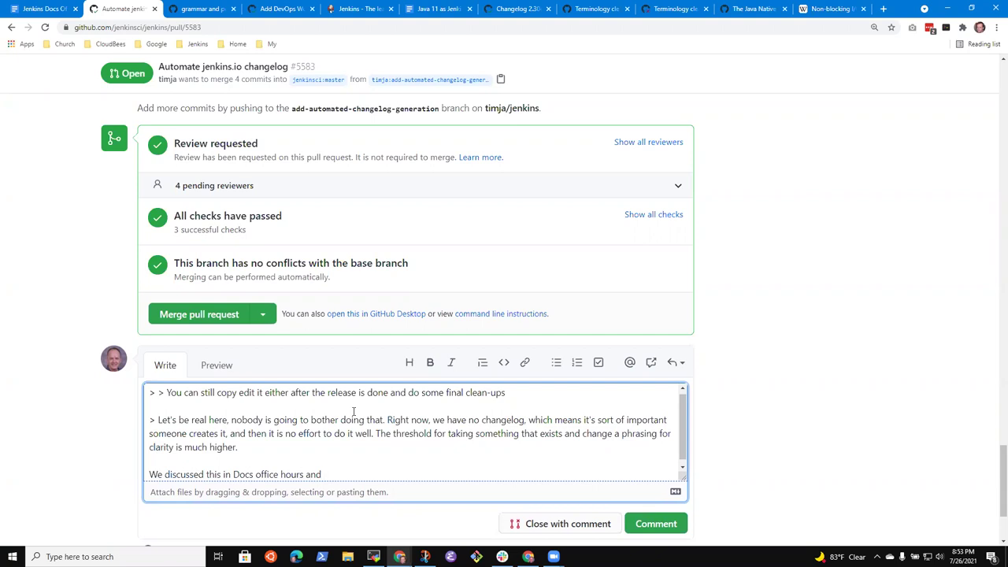
text(@security-breachlock)
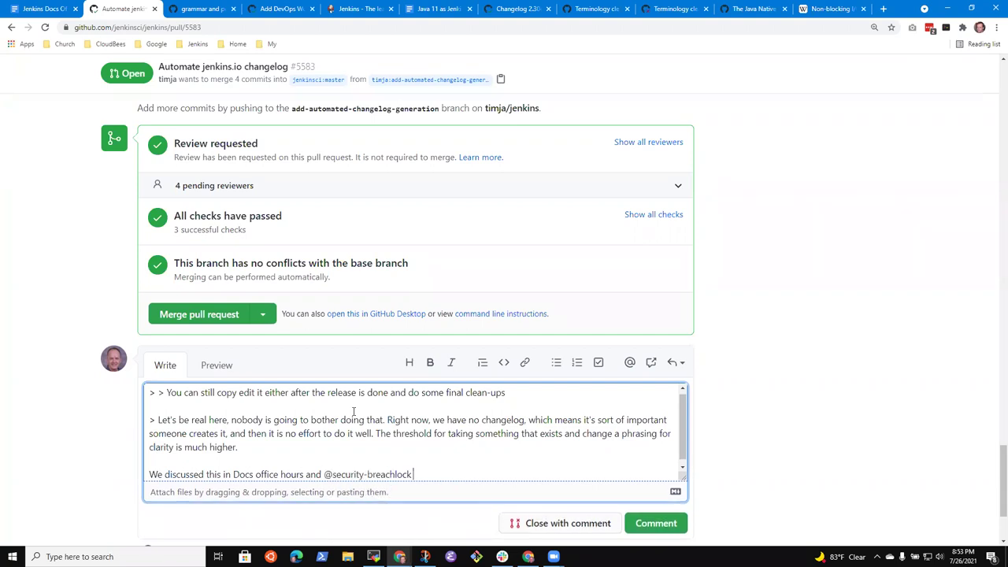
text(Dhee)
key(BackSpace)
key(BackSpace)
key(BackSpace)
key(BackSpace)
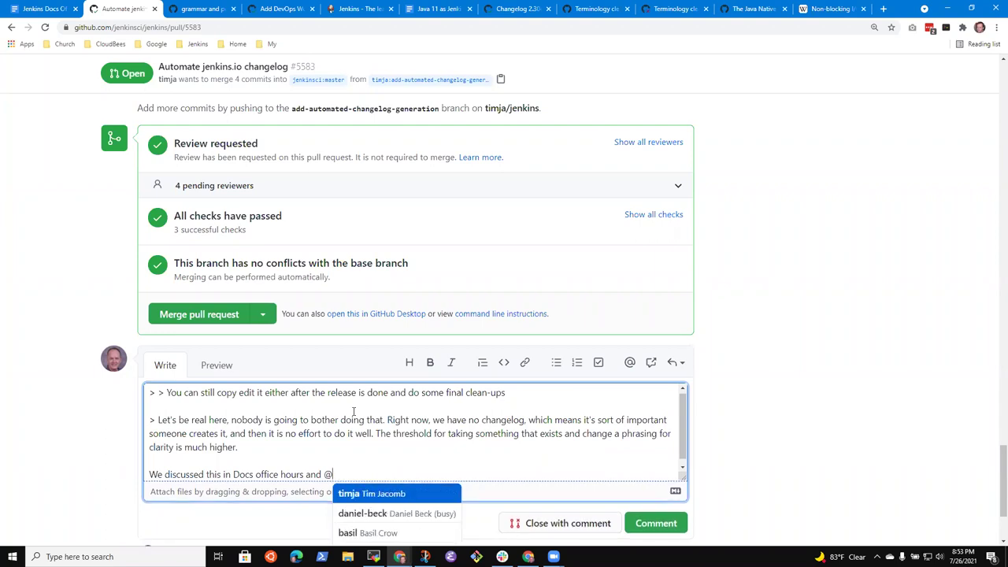
text(Dheera)
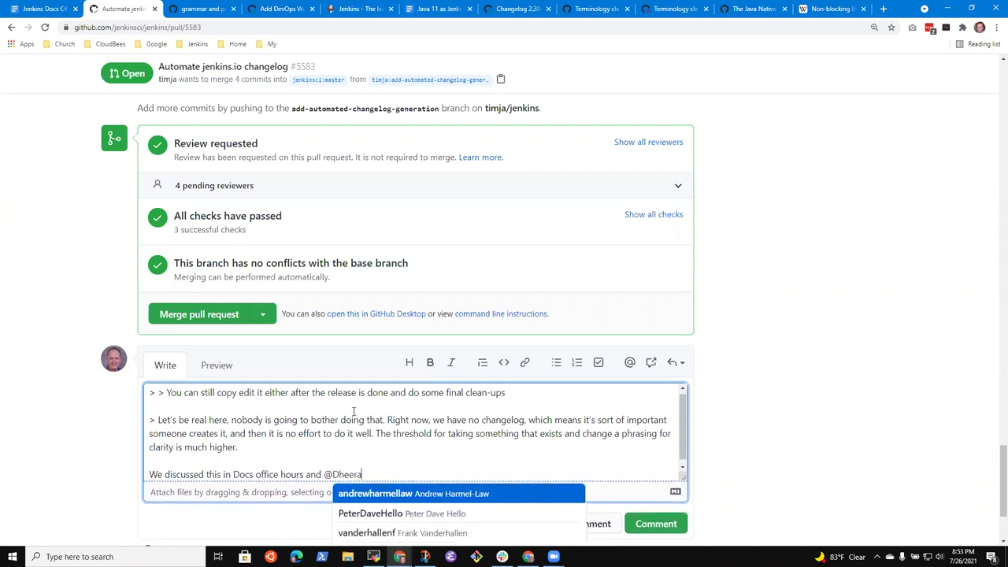
text(j)
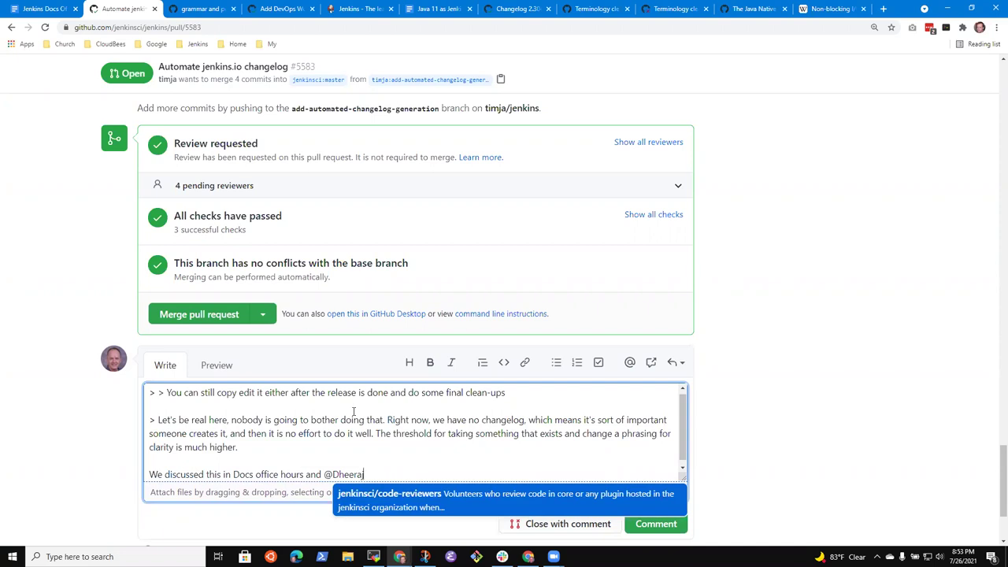
text(sign)
key(BackSpace)
key(BackSpace)
key(BackSpace)
key(BackSpace)
key(BackSpace)
key(BackSpace)
key(BackSpace)
key(BackSpace)
key(BackSpace)
key(BackSpace)
key(BackSpace)
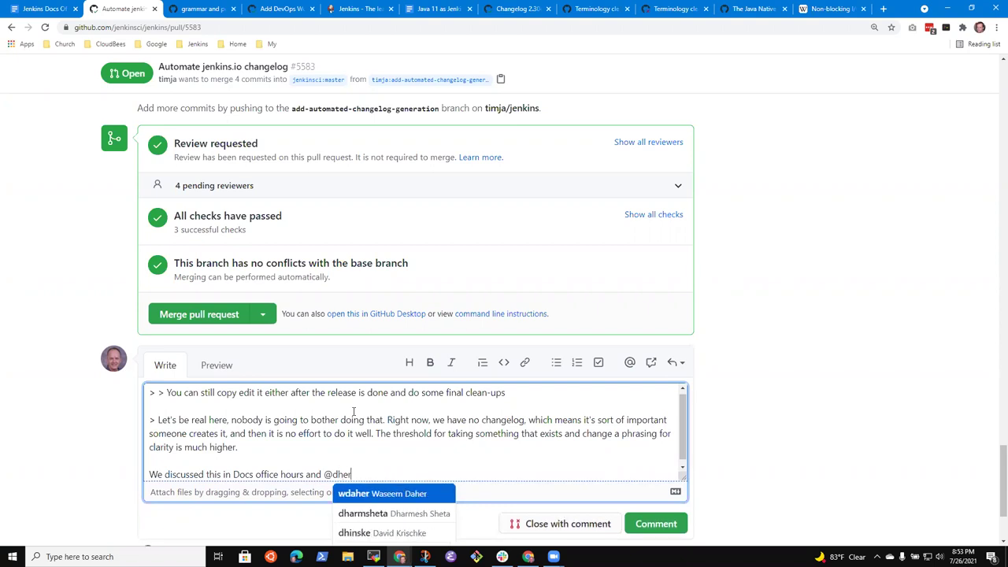
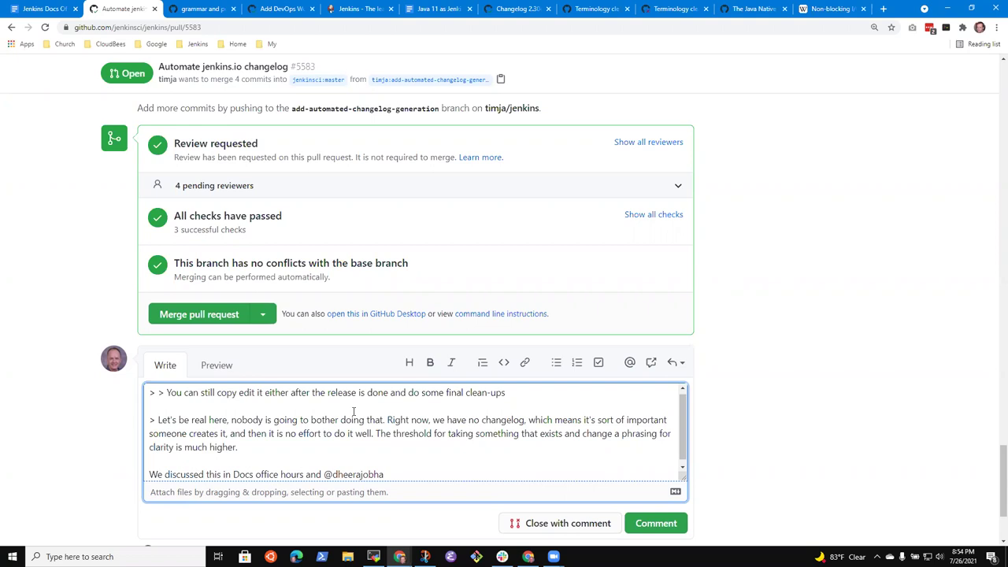
key(shift+End)
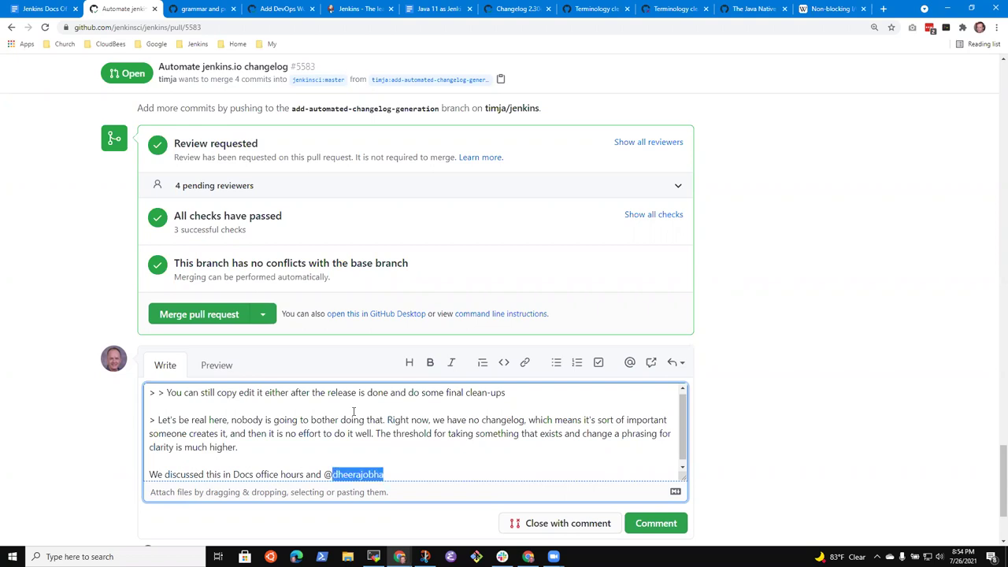
key(Right)
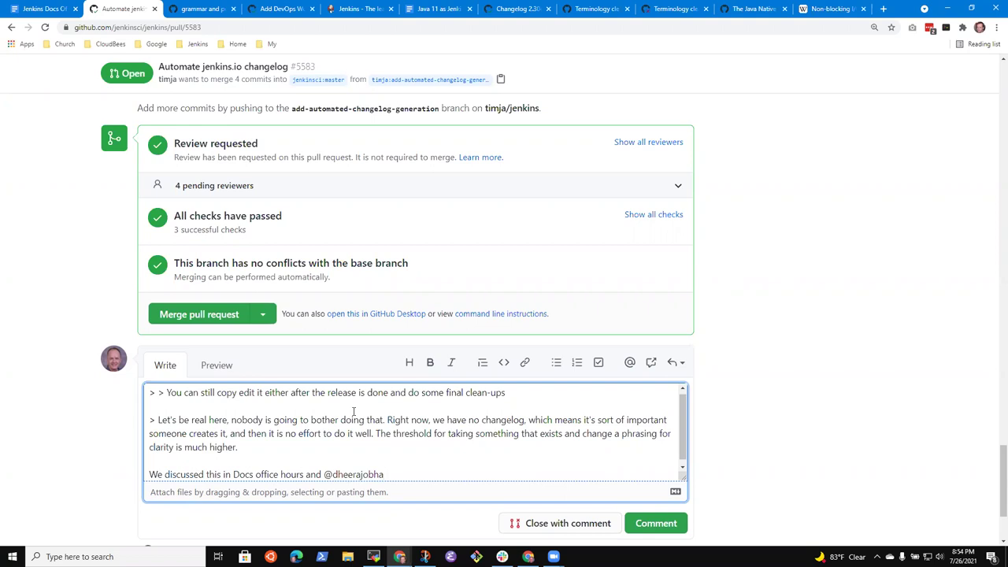
text(, @)
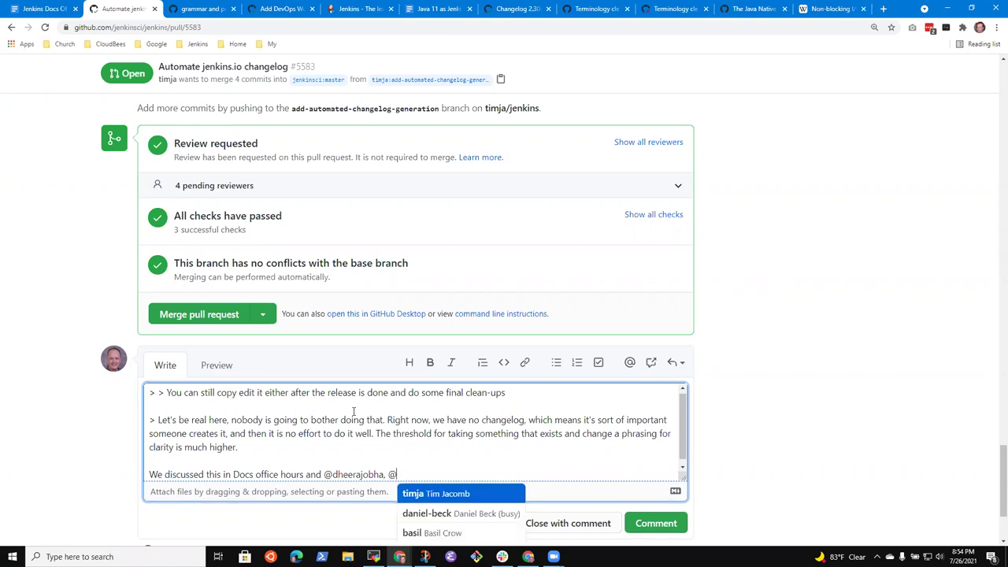
key(Left)
key(Left)
key(Left)
key(Left)
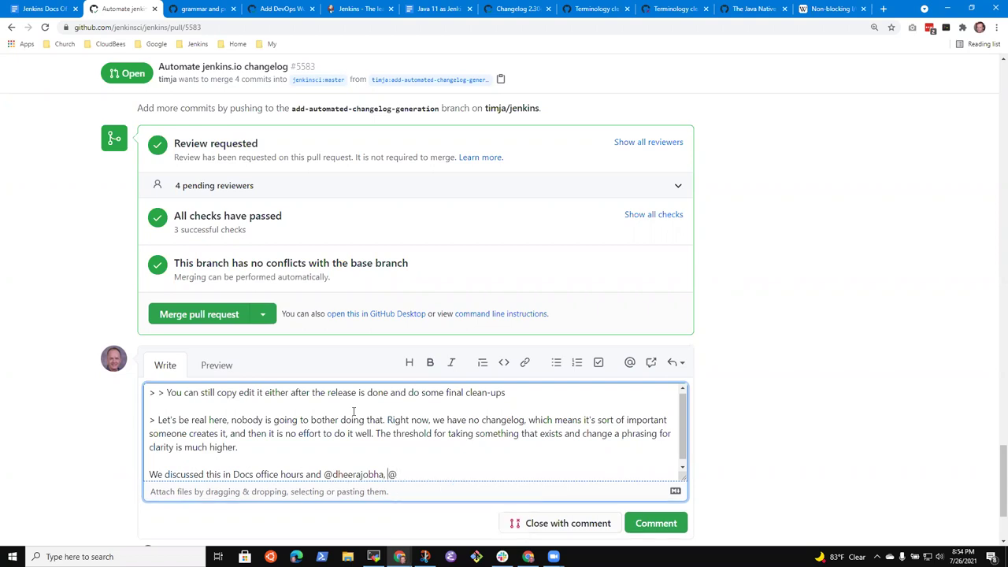
key(BackSpace)
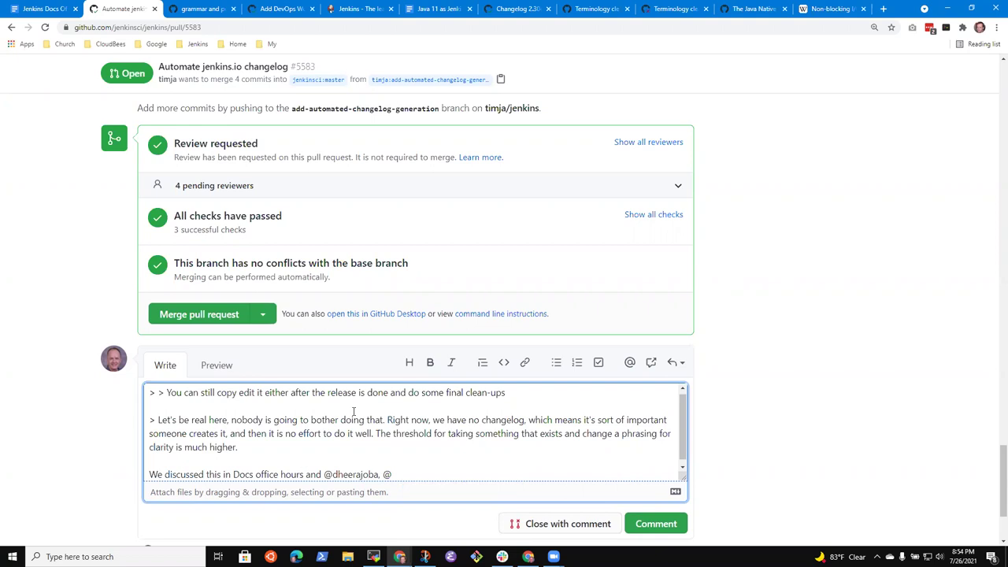
text(h)
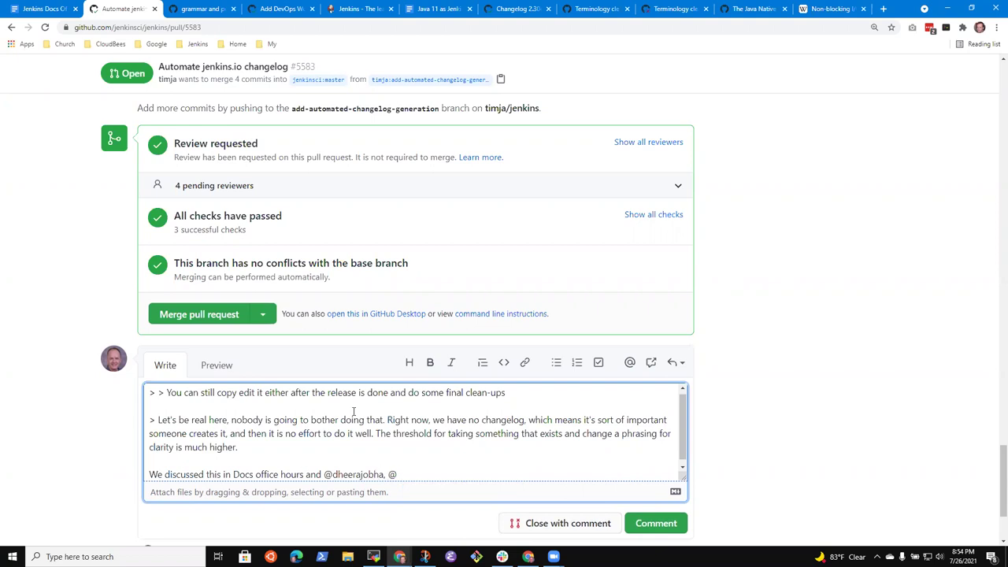
key(ctrl+Left)
key(ctrl+shift+Right)
key(Left)
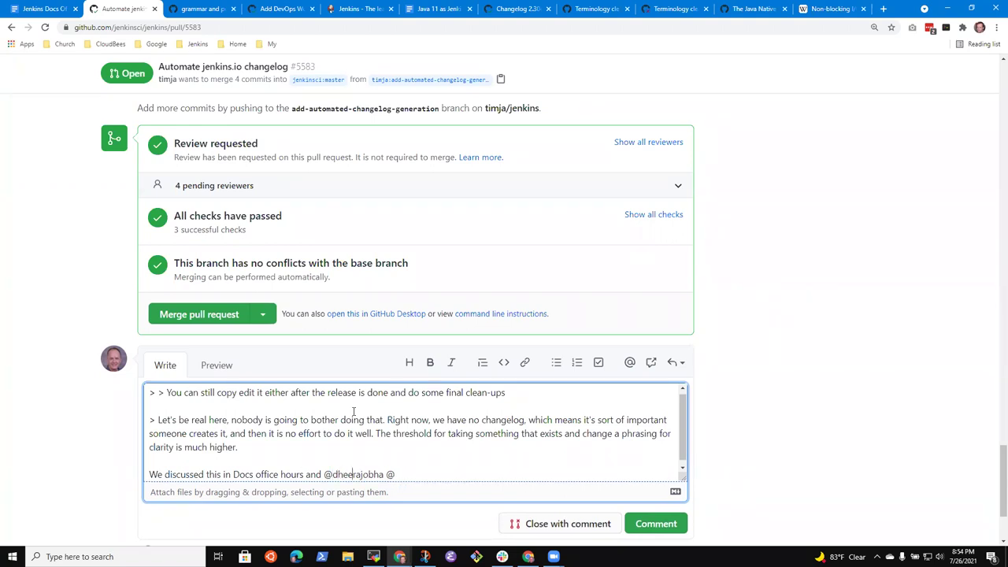
key(Right)
key(Right)
key(Right)
key(BackSpace)
text(d)
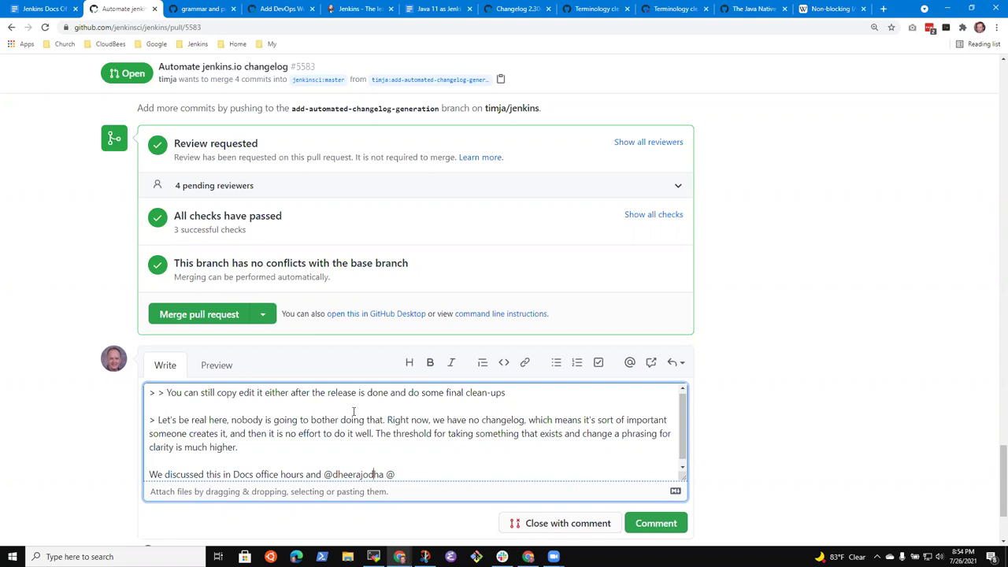
key(End)
text(stac)
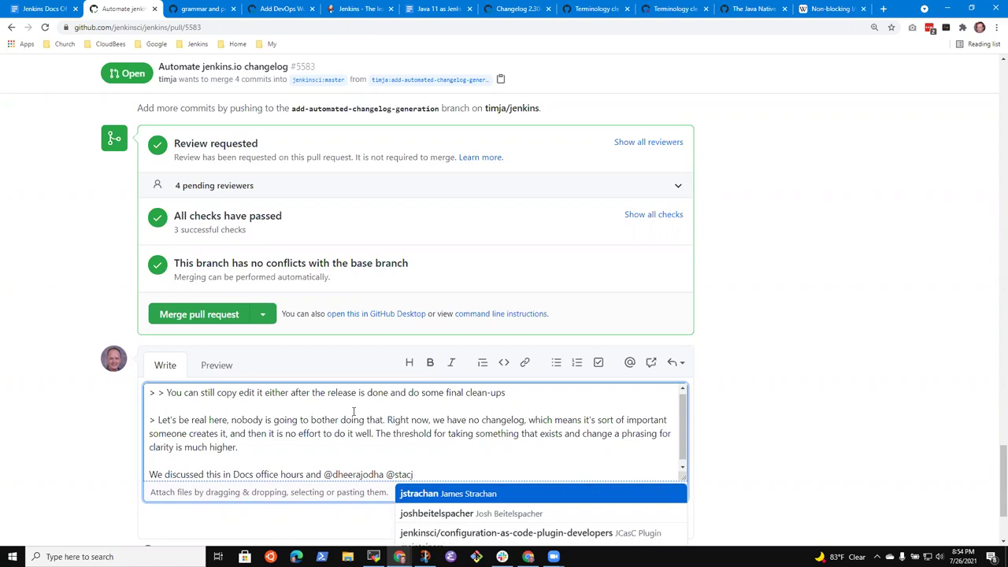
text(k)
key(BackSpace)
text(kscri)
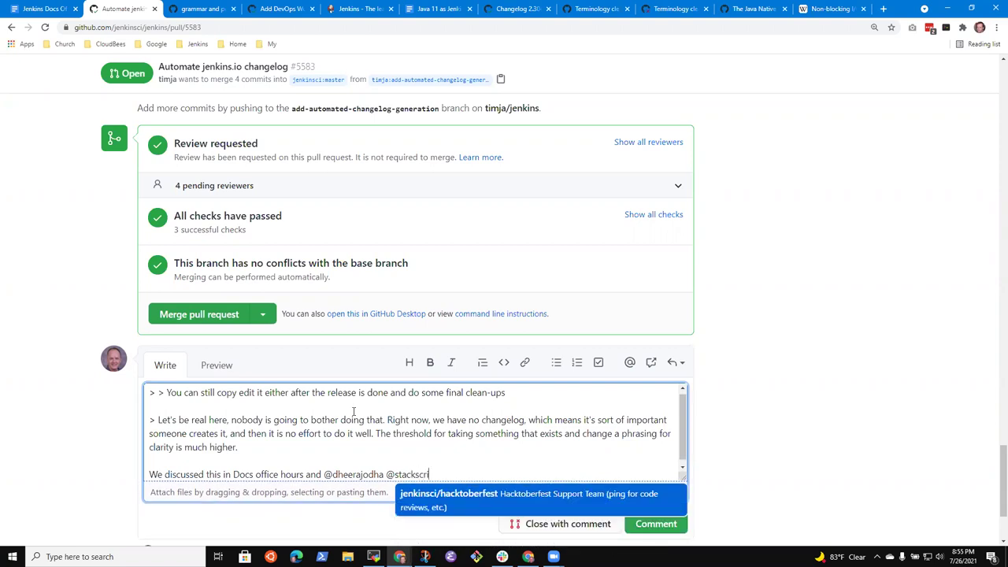
text(be, and)
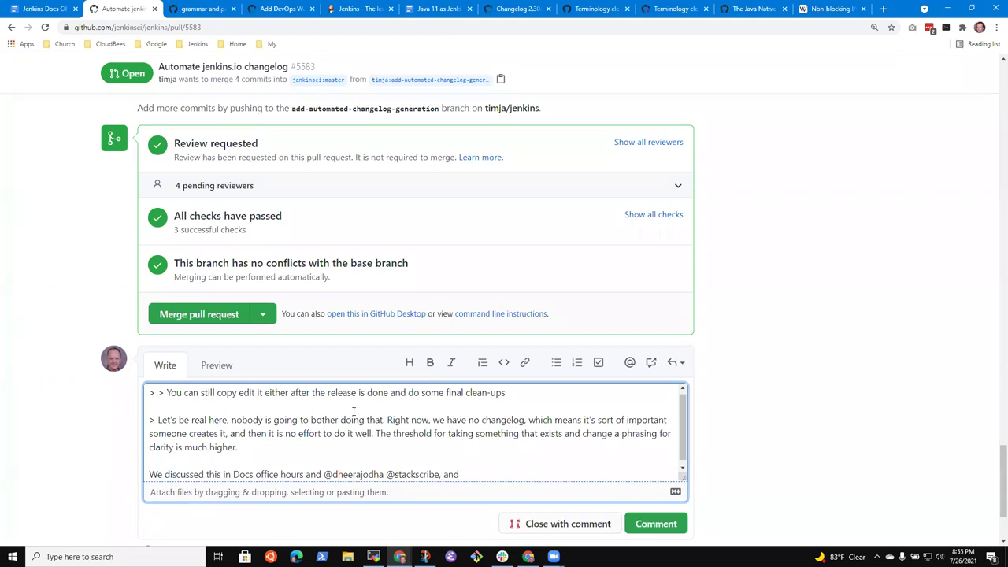
key(Left)
text(, and k)
key(BackSpace)
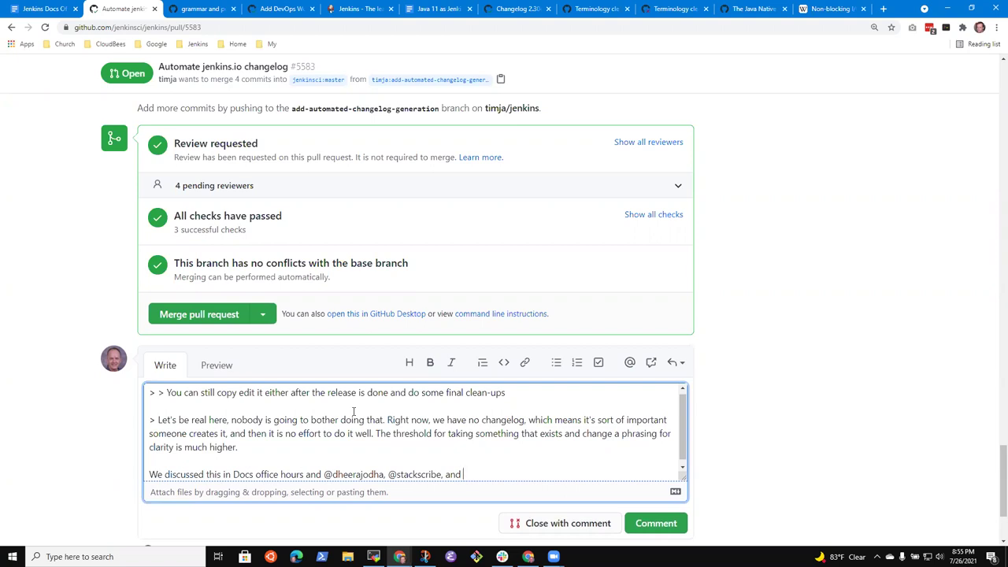
text(k)
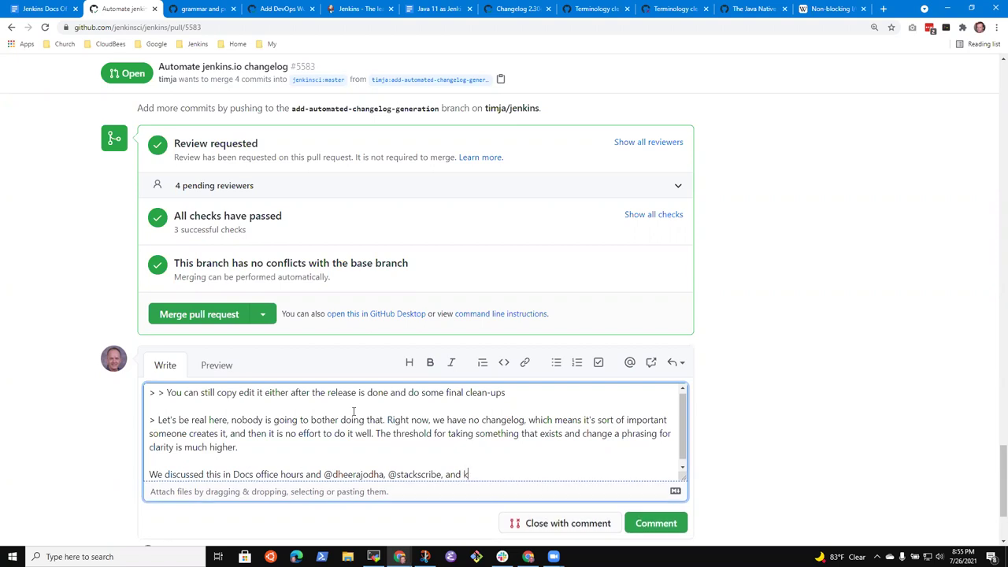
text(whet)
key(ctrl+BackSpace)
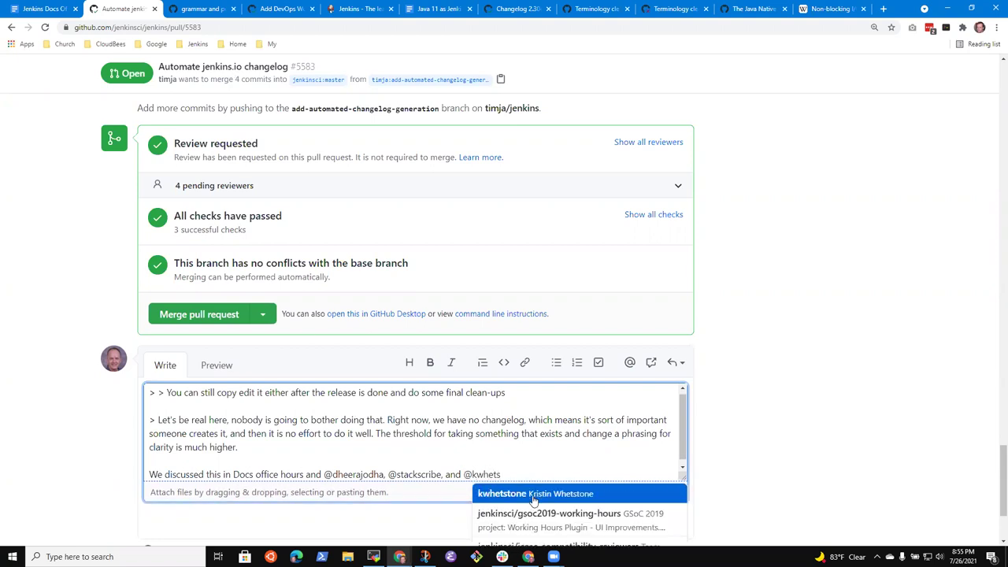
click(532, 494)
Continue the reply with 'felt that we would rather do the copy edit', fixing typos.
text(felt that we would )
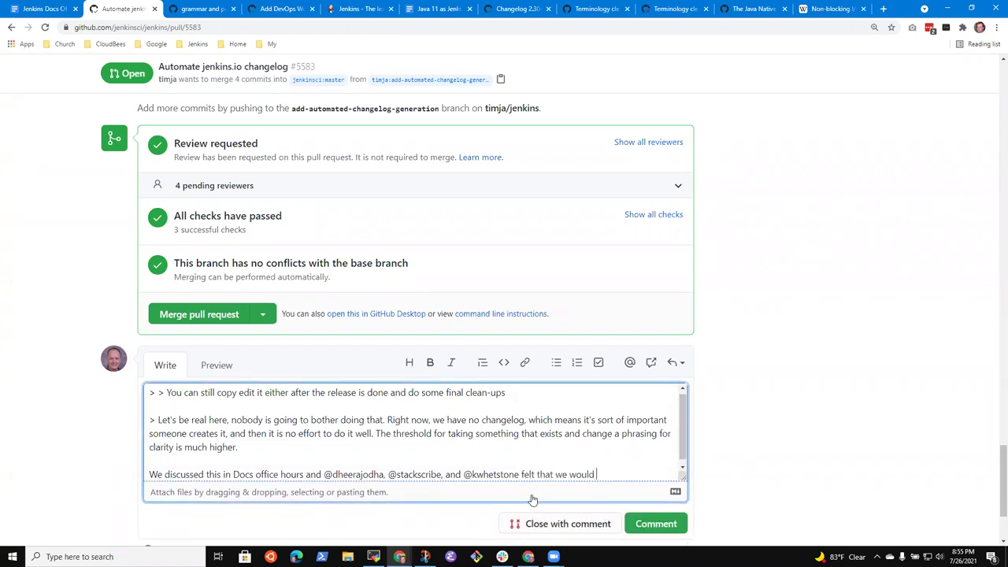
text(rather do the copy)
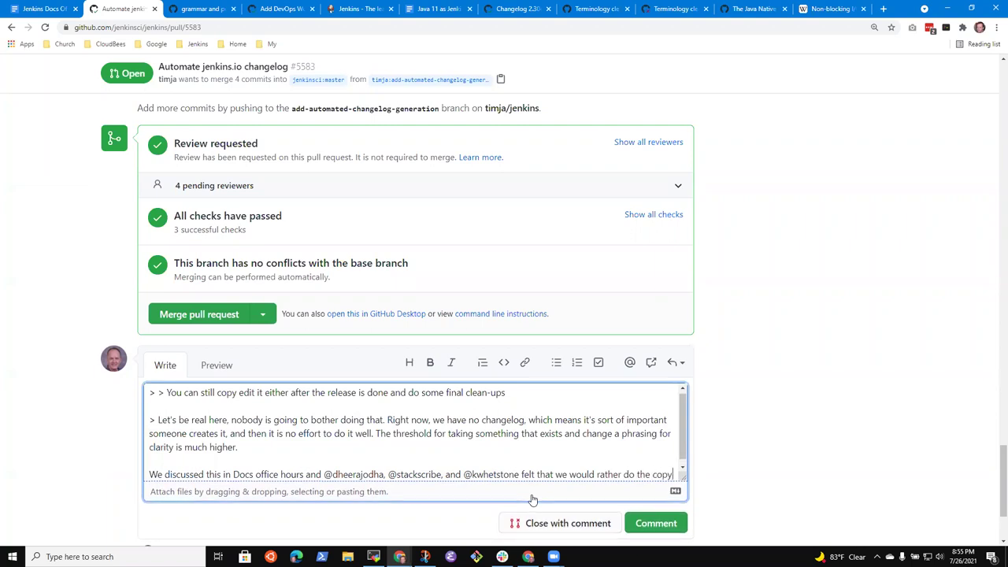
text( edityi)
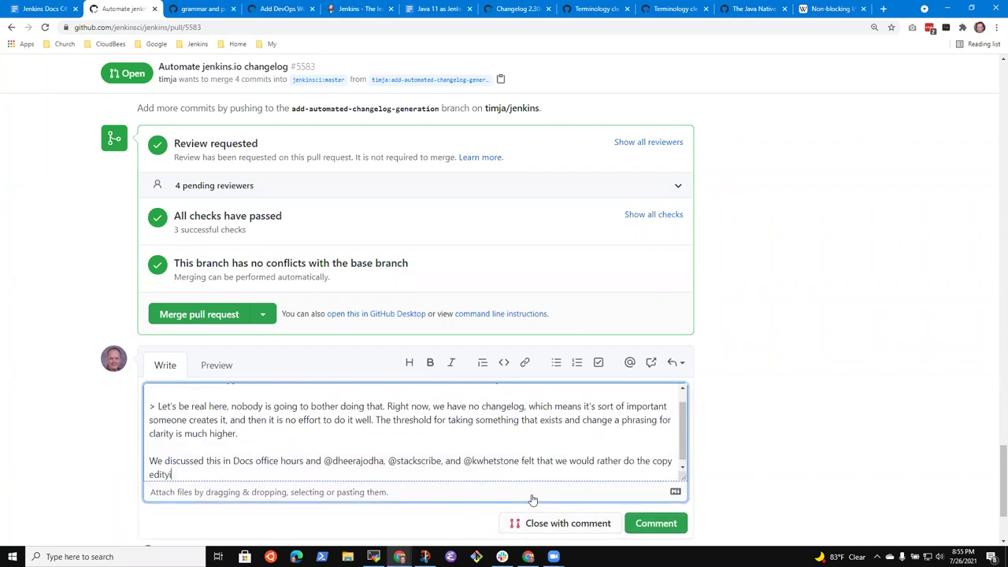
key(ctrl+shift+Left)
text(eidtyin)
key(ctrl+BackSpace)
text(edit)
Change 'rather' to 'willingly' and finish with 'editing in the pull request from this automation.'.
key(ctrl+Left)
key(ctrl+Left)
key(ctrl+Left)
key(ctrl+Left)
key(ctrl+shift+Left)
text(wi)
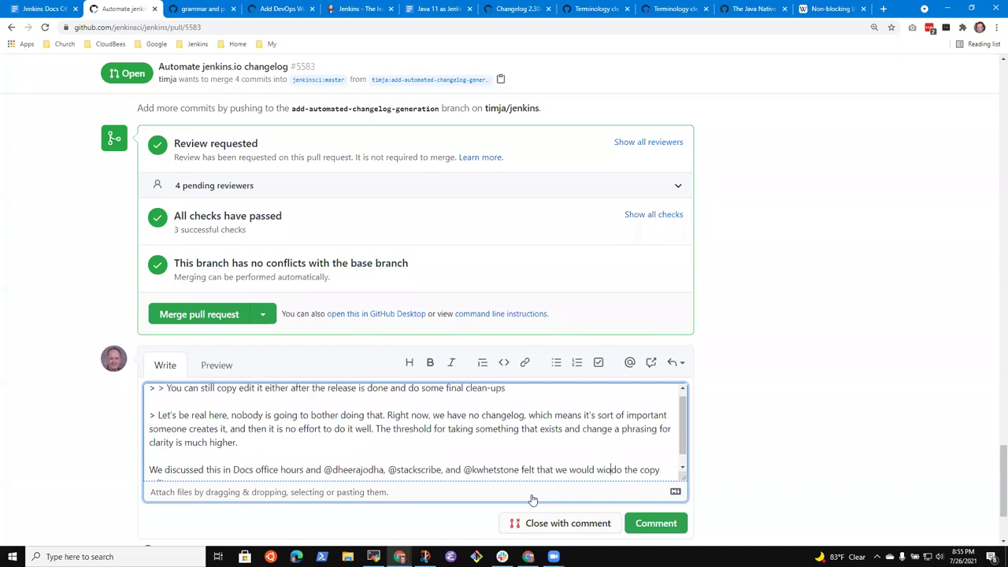
text(lling)
key(BackSpace)
text(ly)
key(ctrl+End)
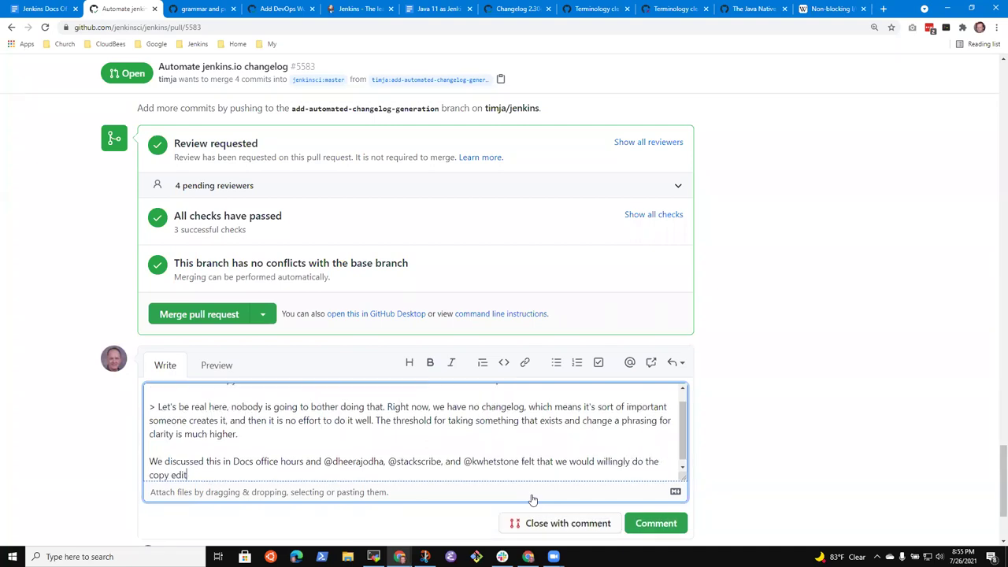
text(ing )
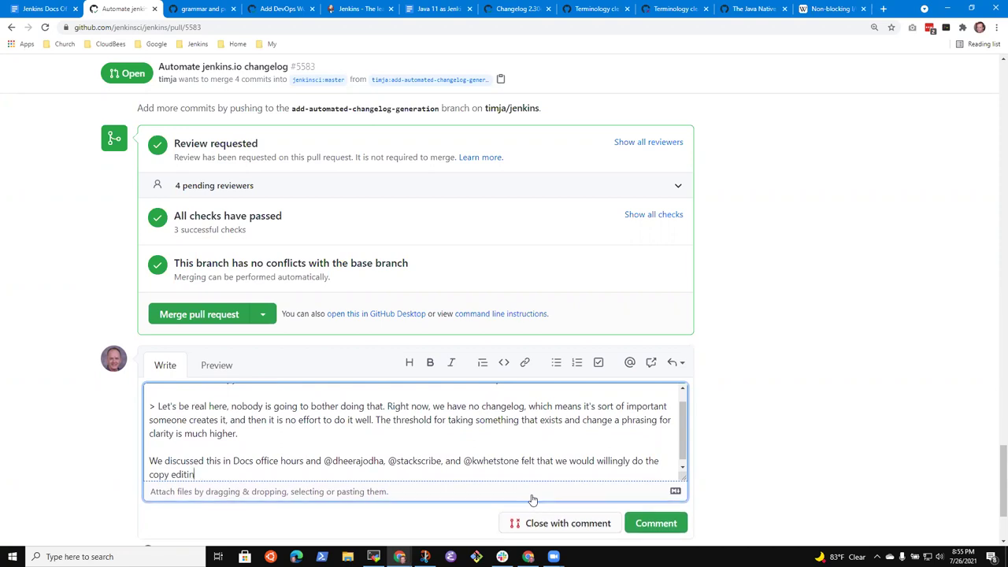
text(in the pull req)
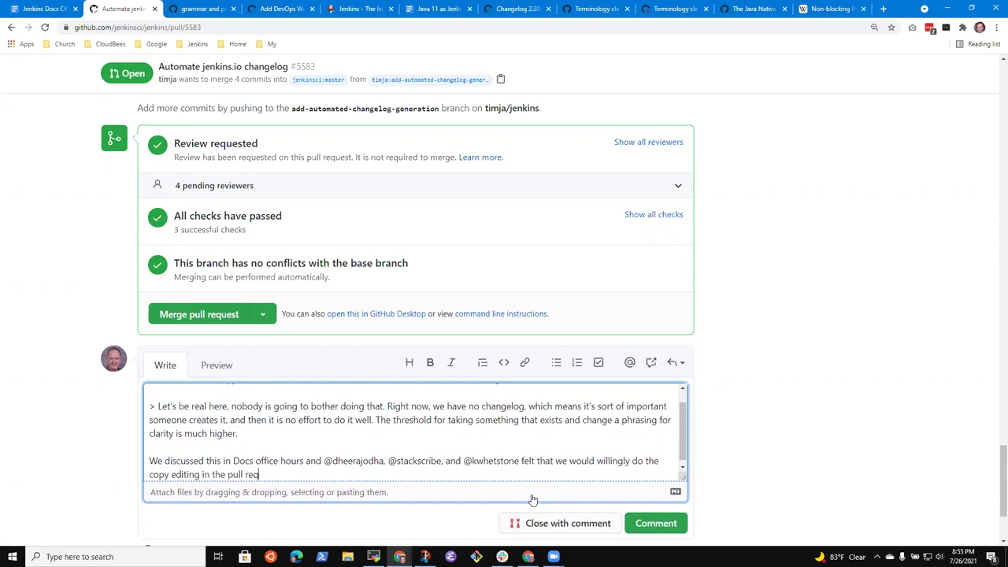
text(uest from this automation.)
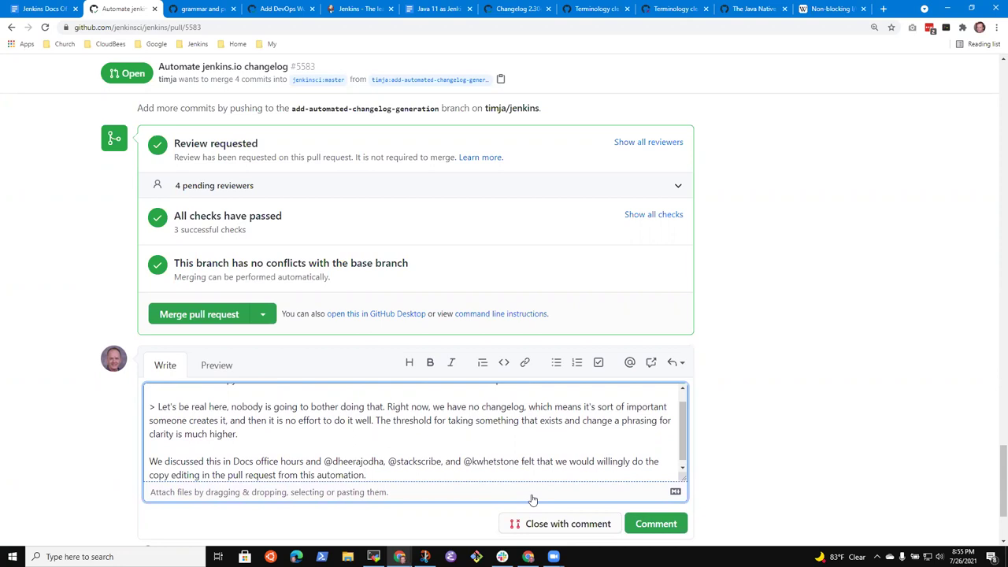
key(Up)
key(Up)
key(Up)
key(ctrl+End)
Review the finished reply draft ending with the three-mention copy-editing note.
key(Up)
Post the reply on pull request #5583 and check it appears below the reviewer's comment.
click(664, 526)
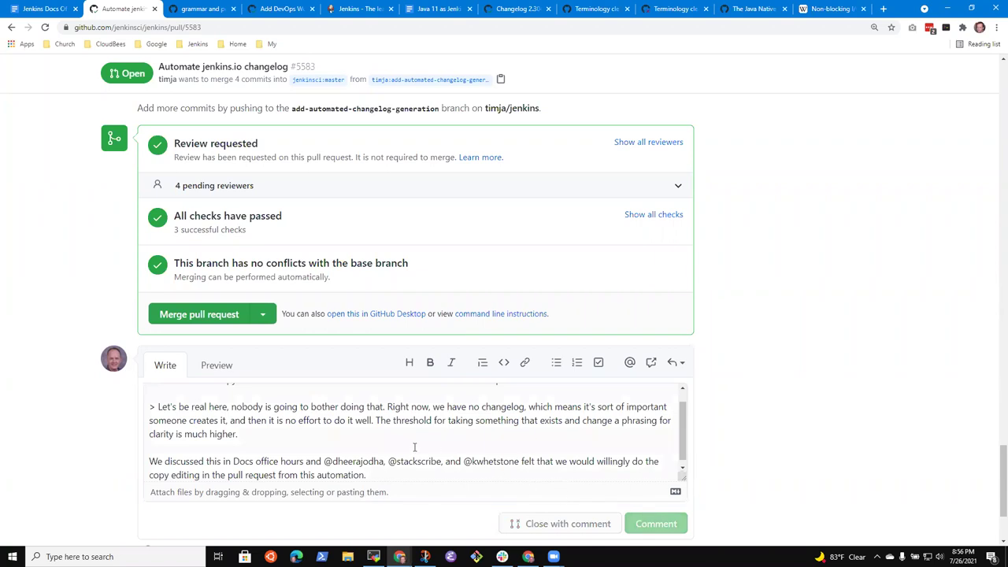
scroll(374, 252, up, 3)
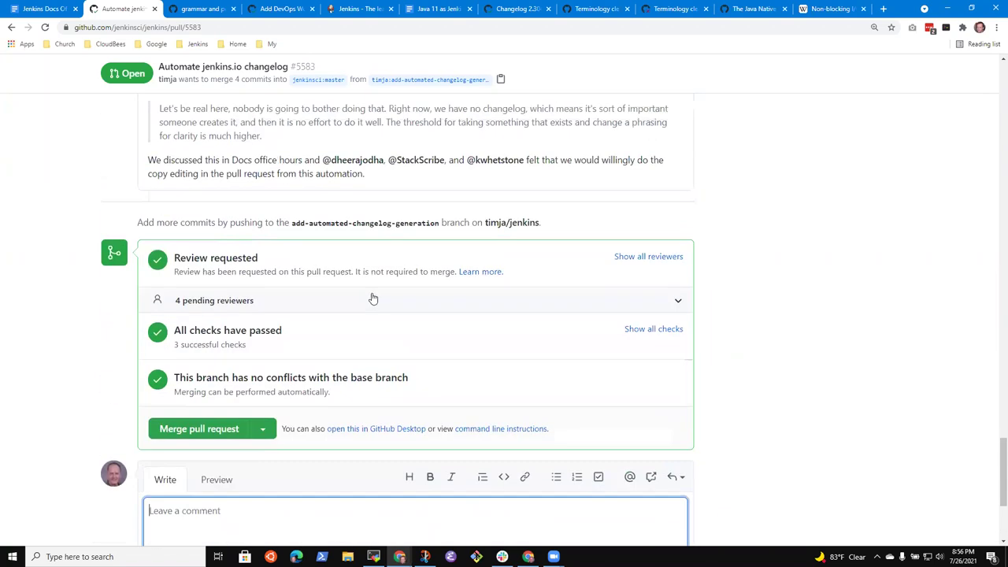
scroll(391, 334, up, 2)
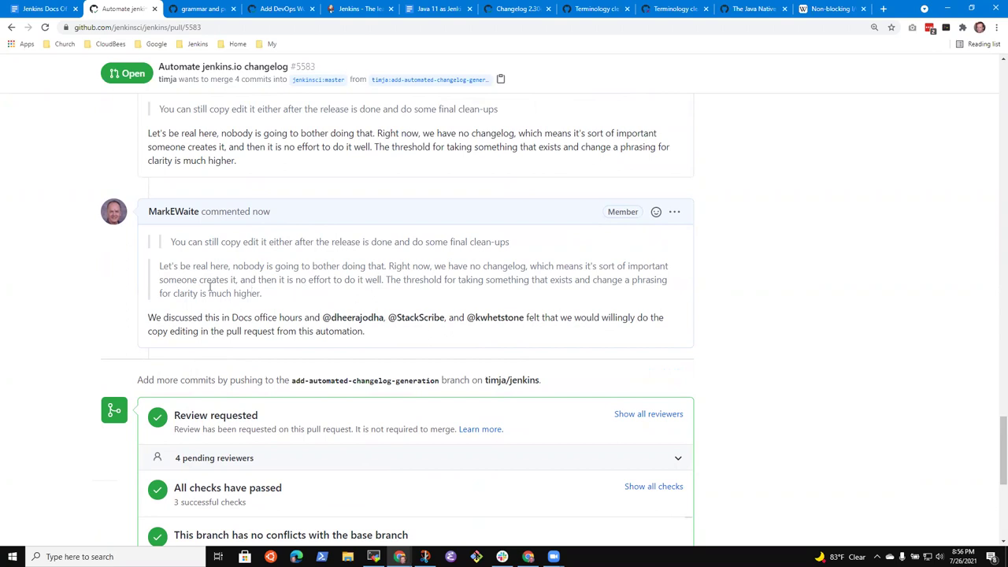
scroll(265, 300, up, 2)
scroll(279, 317, down, 1)
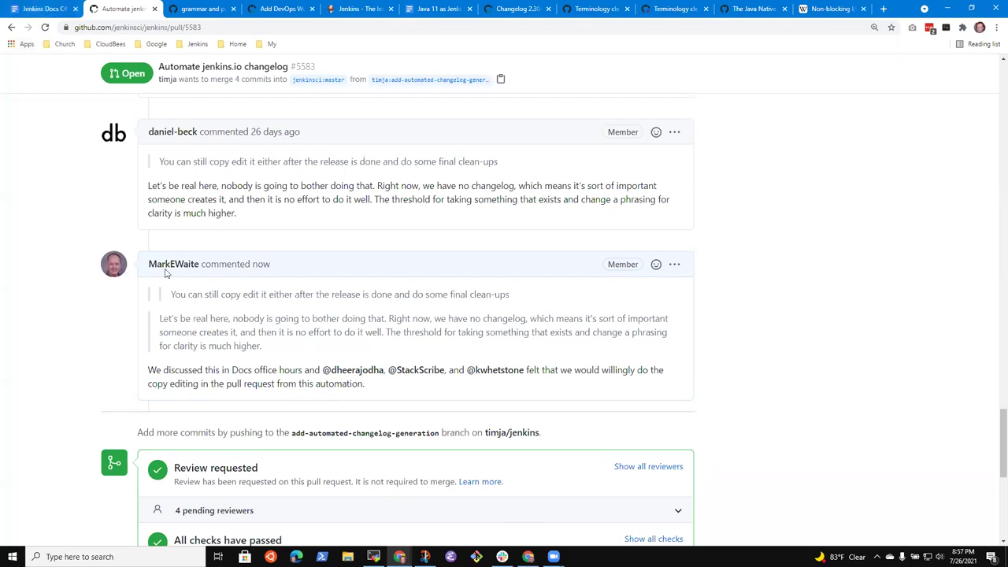
In the office hours notes, add 'Comments added' under Weekly changelog automation.
click(41, 8)
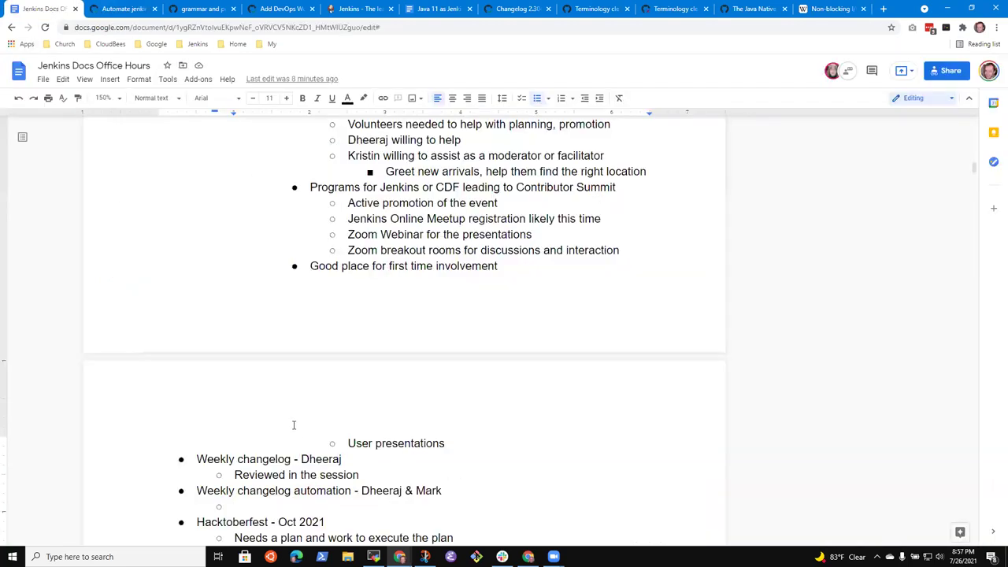
scroll(294, 426, down, 2)
click(312, 362)
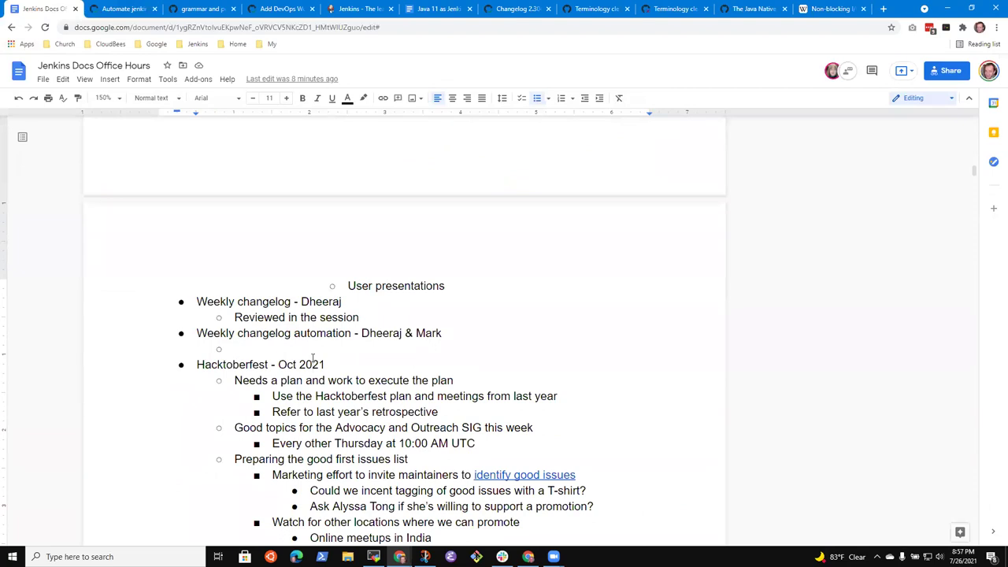
key(Up)
text(Comments added)
Select the whole Hacktoberfest heading line, then clear the selection.
key(Down)
key(Home)
key(shift+End)
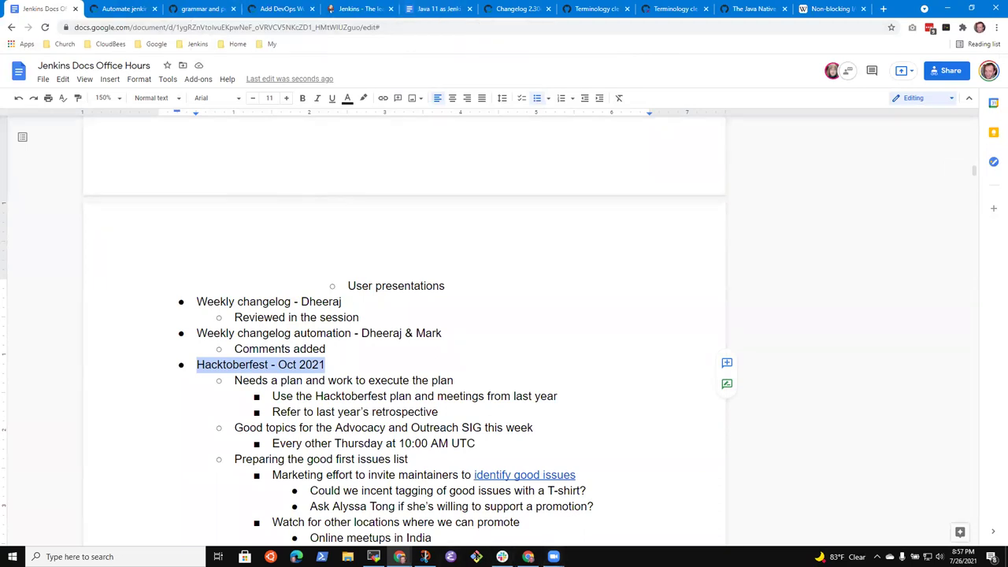
click(304, 365)
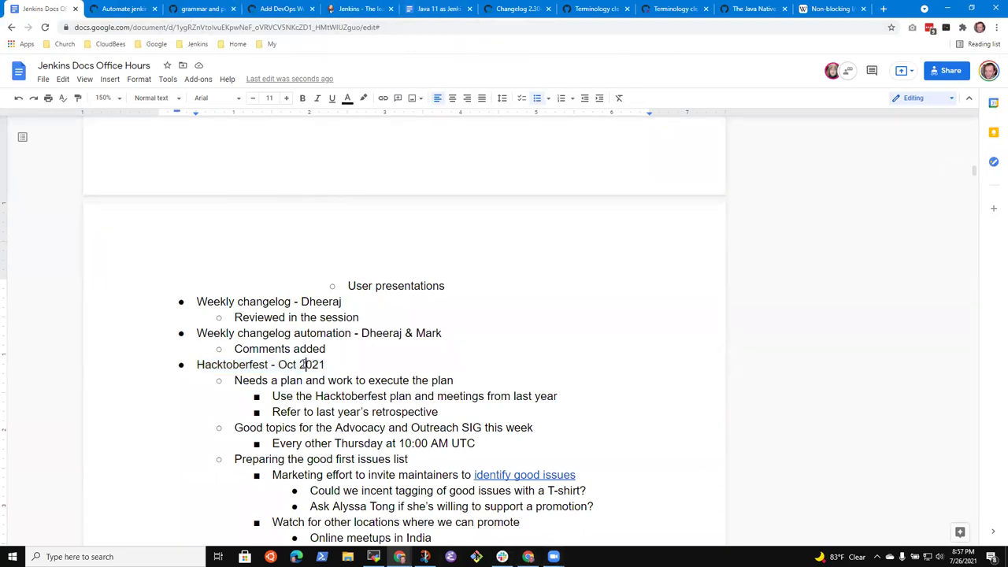
Append '(delay discussions to next week)' to the Hacktoberfest - Oct 2021 line.
key(End)
text((delay discussions )
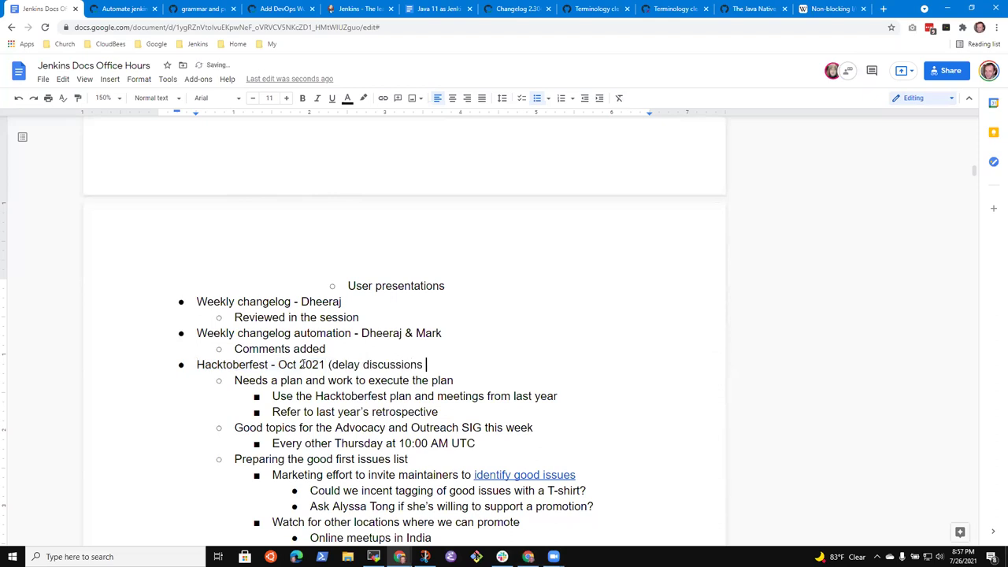
text(to next week))
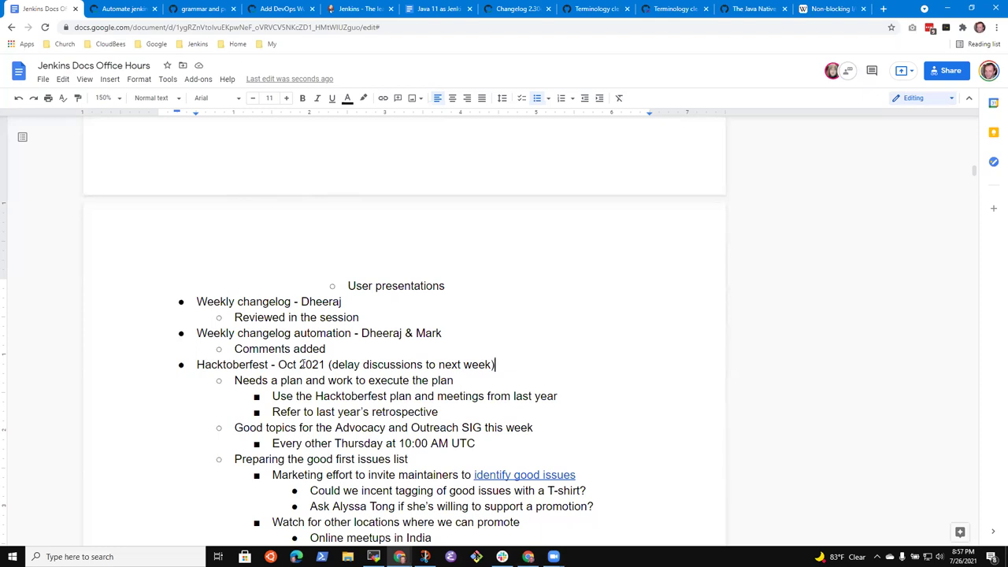
key(Return)
key(Tab)
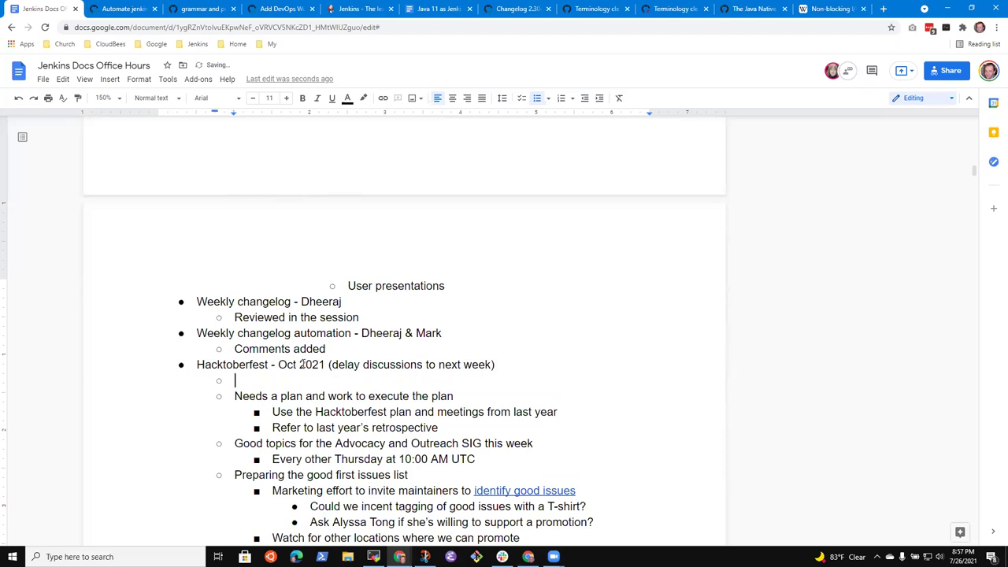
Add a sub-bullet assigning a participant to start a conversation in community.jenkins.io or a Google Doc.
text(Mark start a conversaiton)
key(BackSpace)
key(BackSpace)
key(BackSpace)
key(BackSpace)
key(BackSpace)
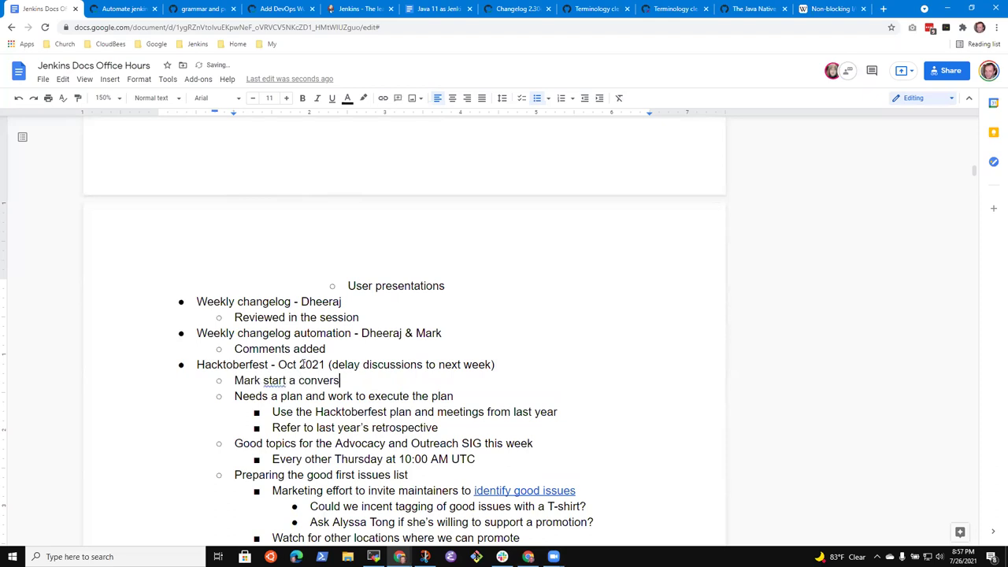
text(ation in community.)
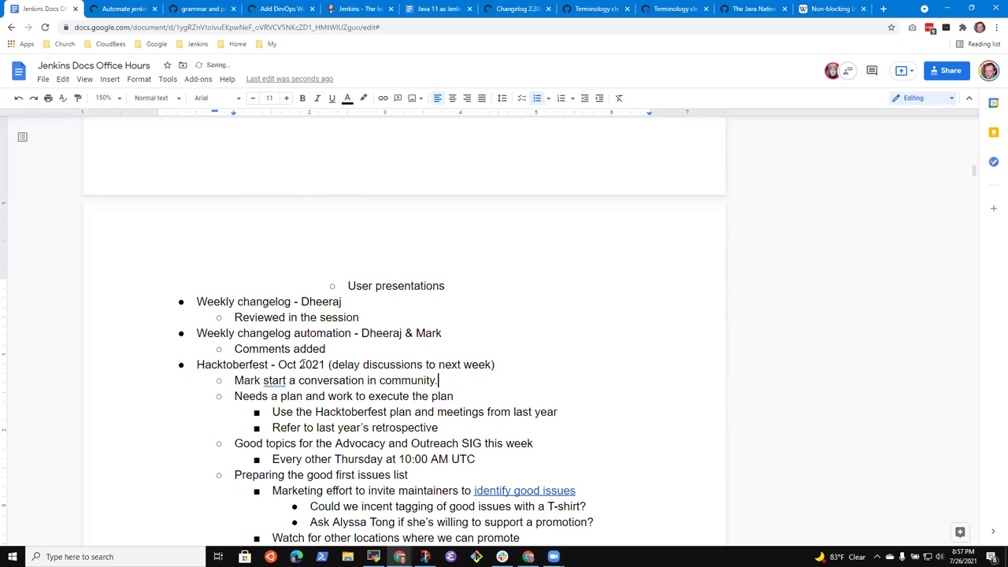
text(jenkins.io or )
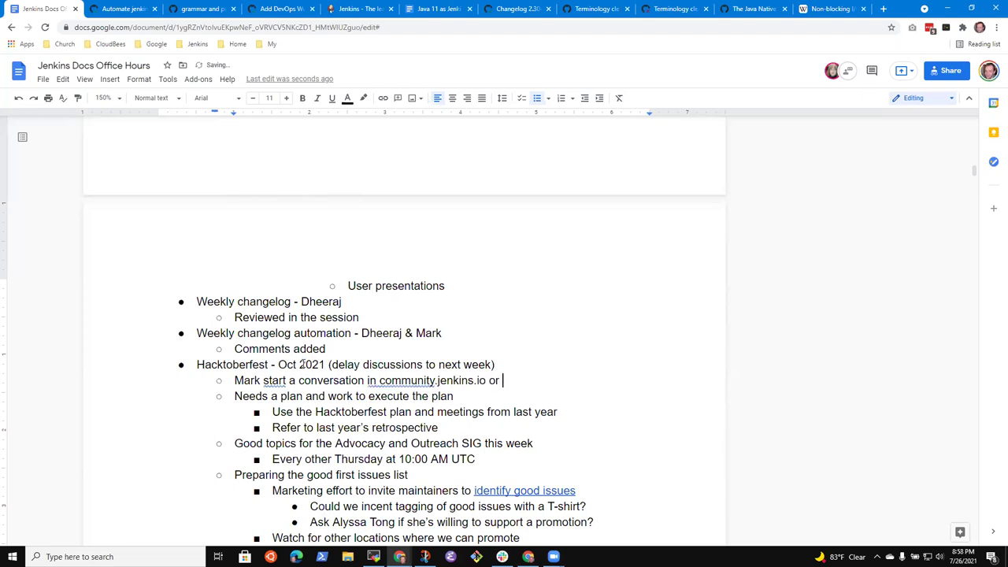
text(a Google Doc)
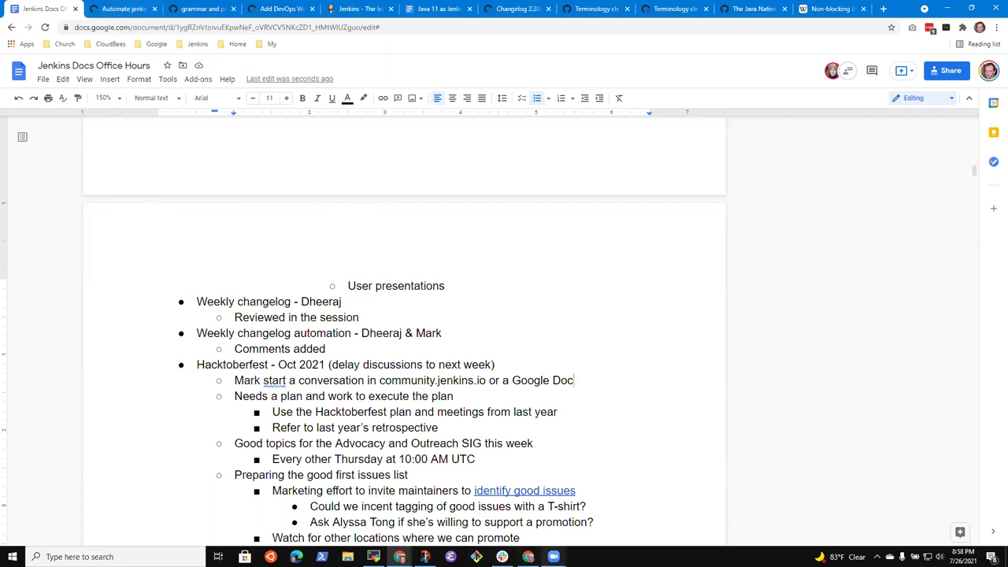
mouse_move(554, 557)
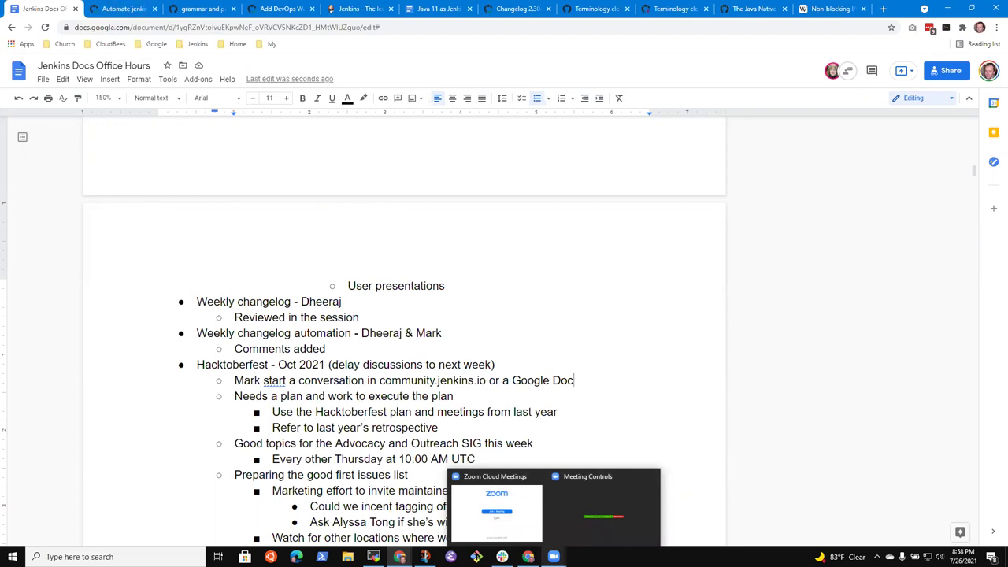